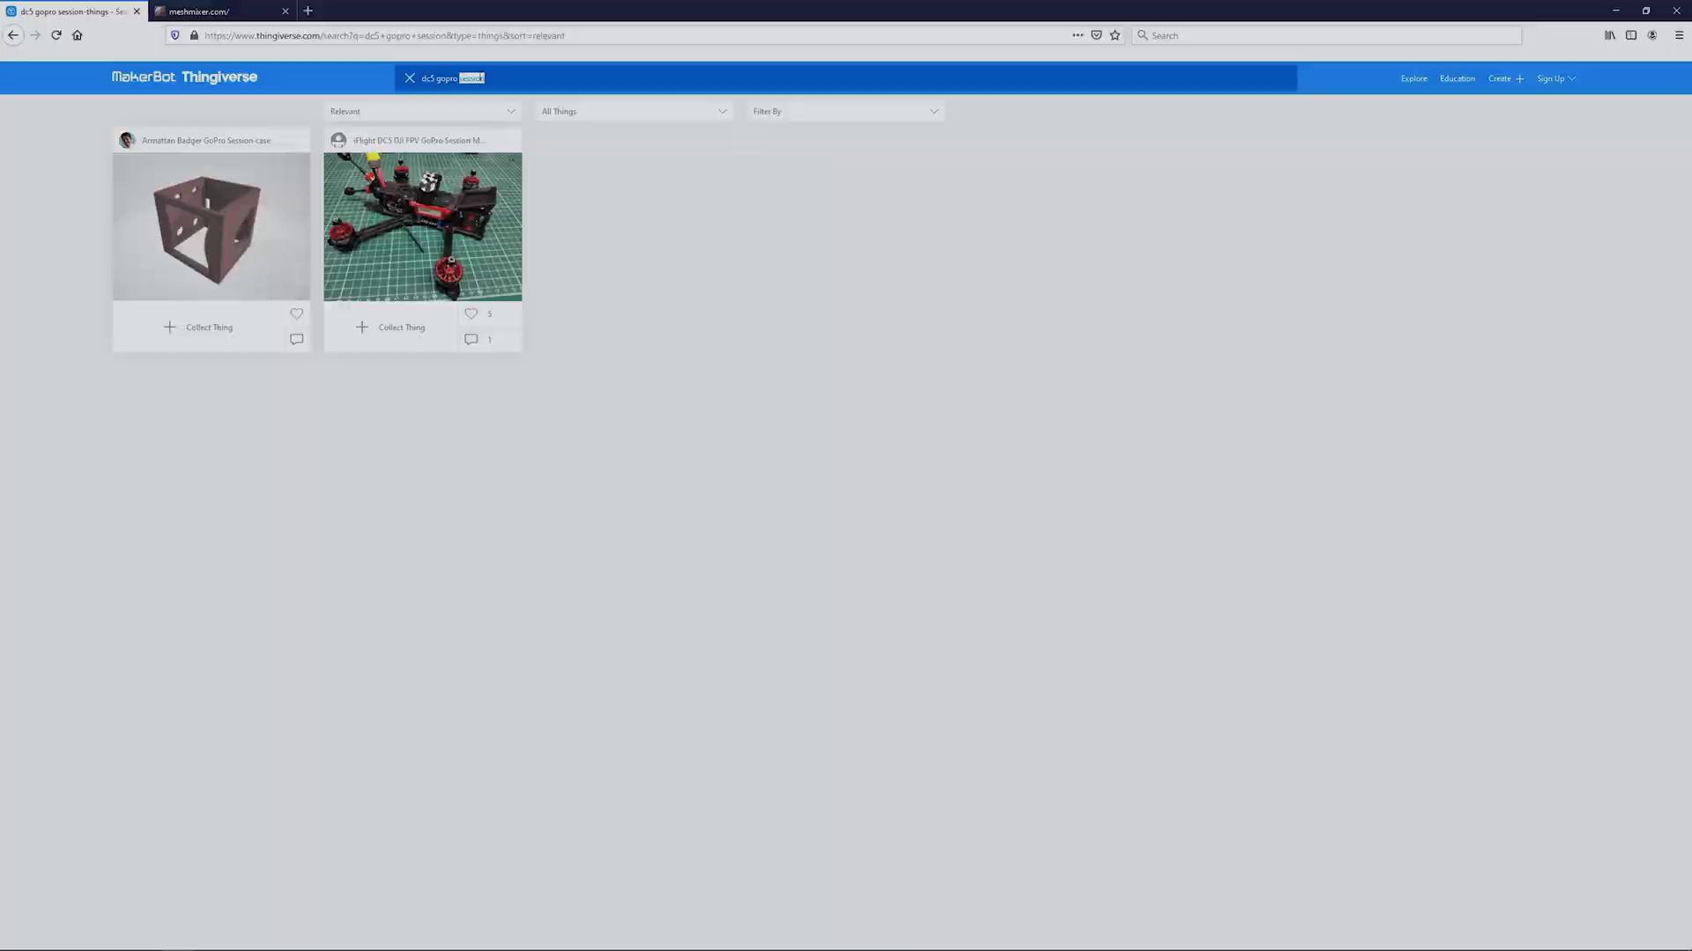
Step: Search Thingiverse things for "dc5 gopro" and for "xl5 gopro" to compare the available mounts
{"action": "key", "text": "Return"}
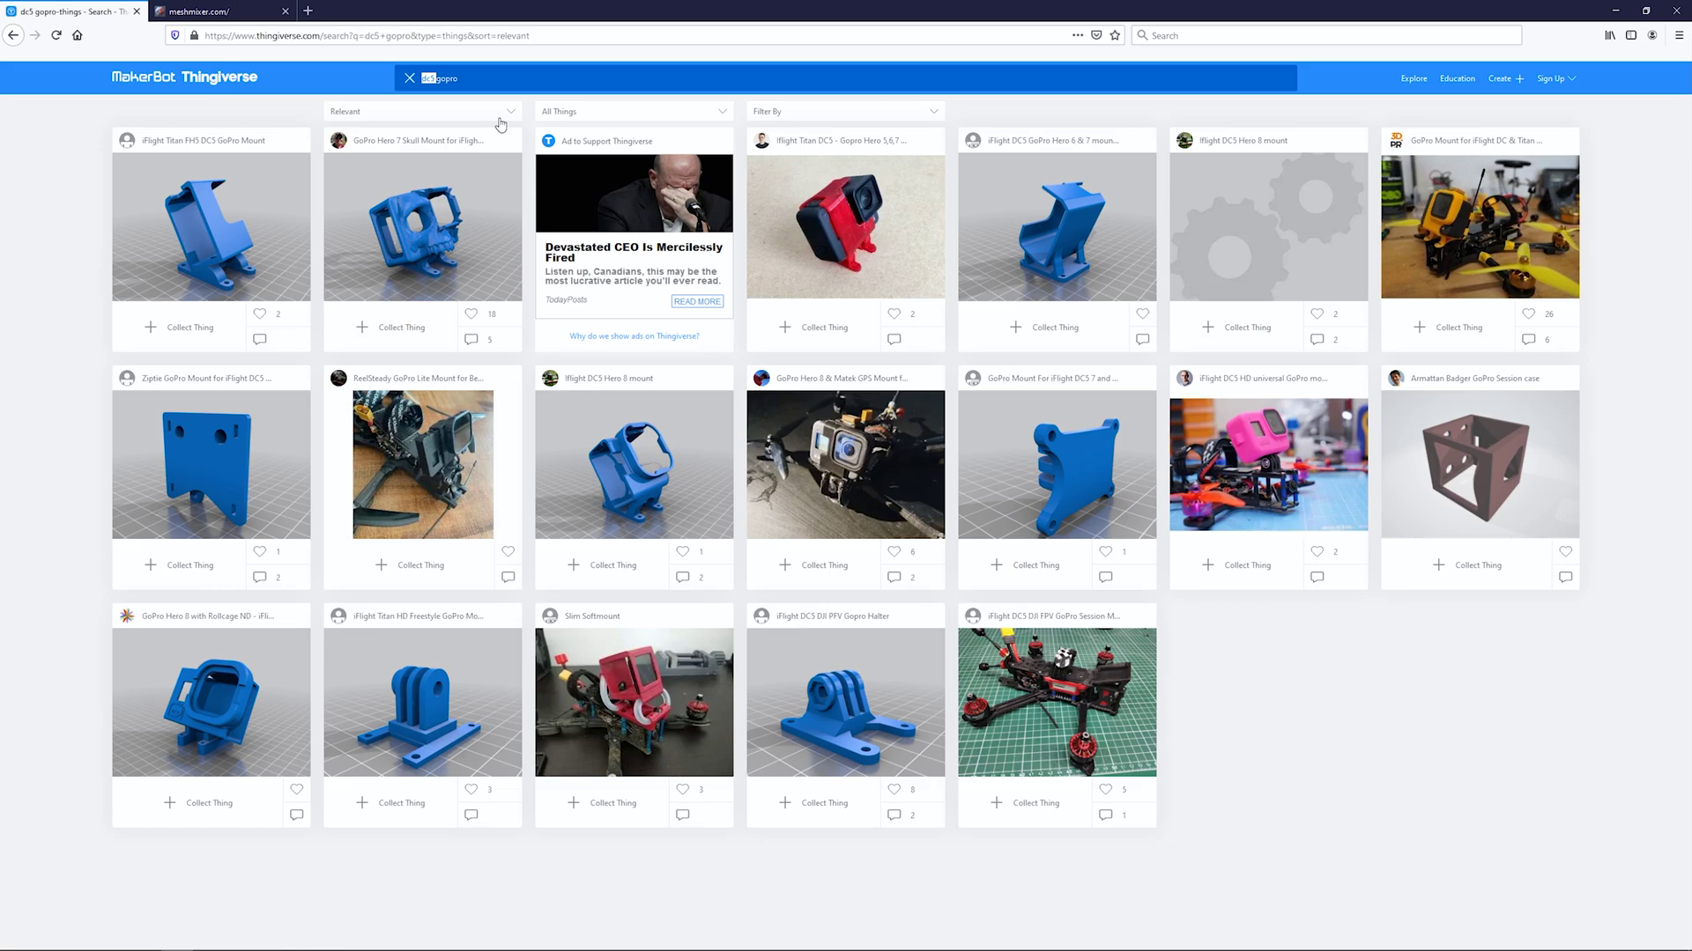
{"action": "key", "text": "Return"}
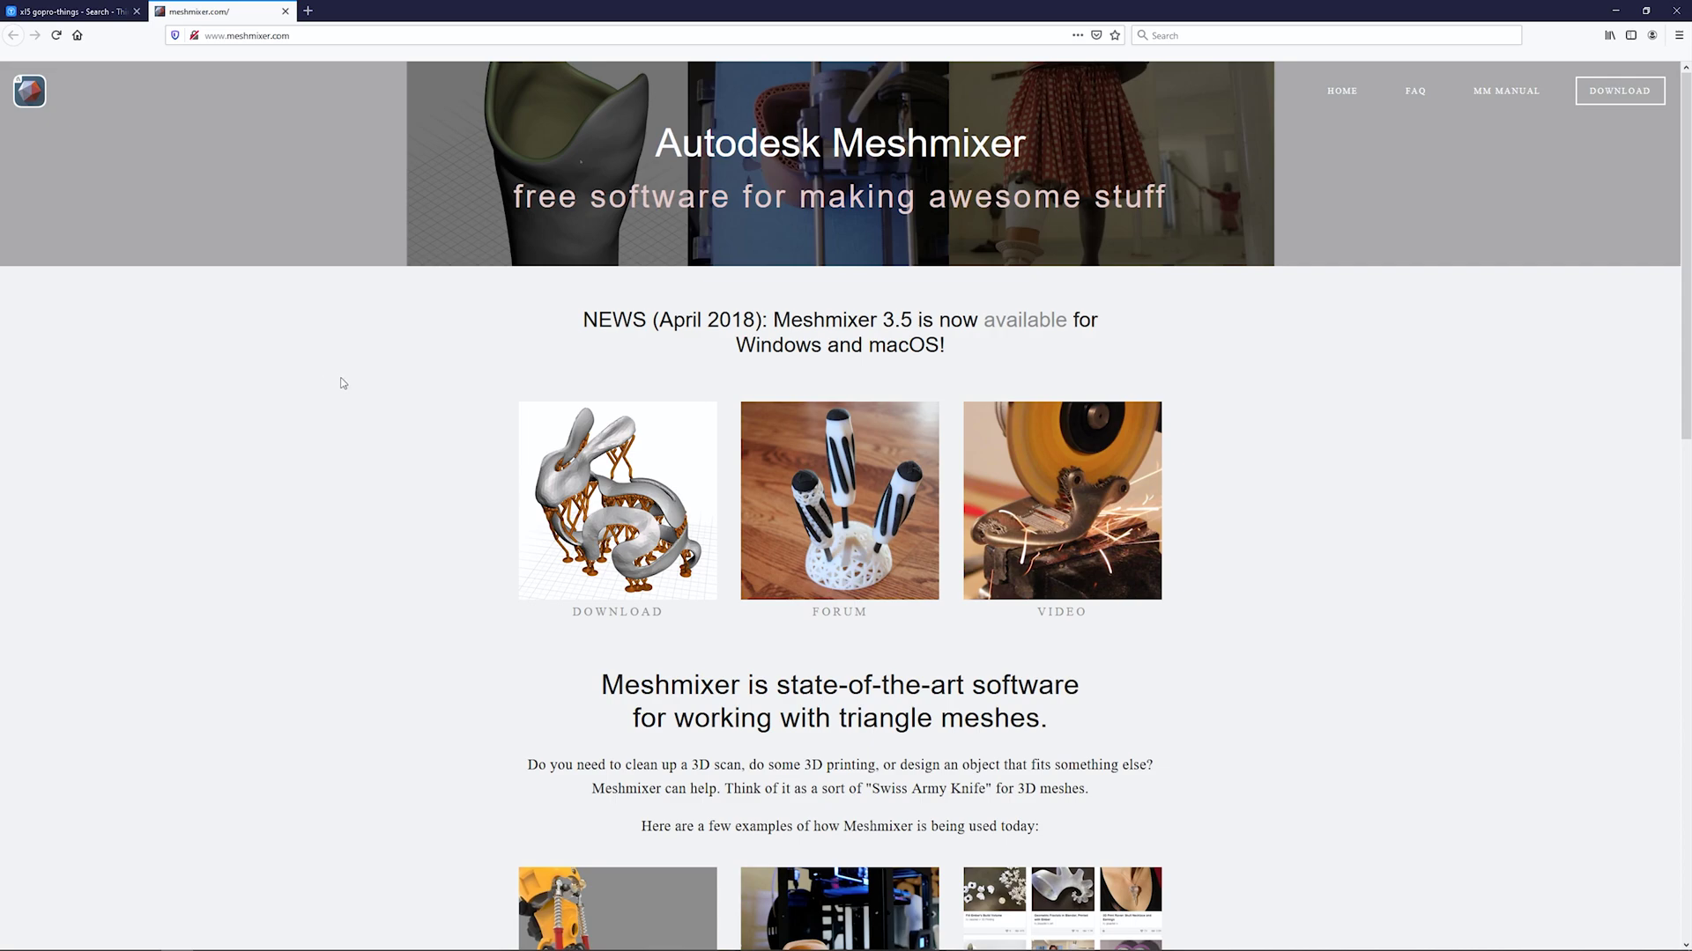
Step: Switch to the Remix folder in File Explorer, show the full file names and look over the two GoPro session mount STL files
{"action": "key", "text": "alt+Tab"}
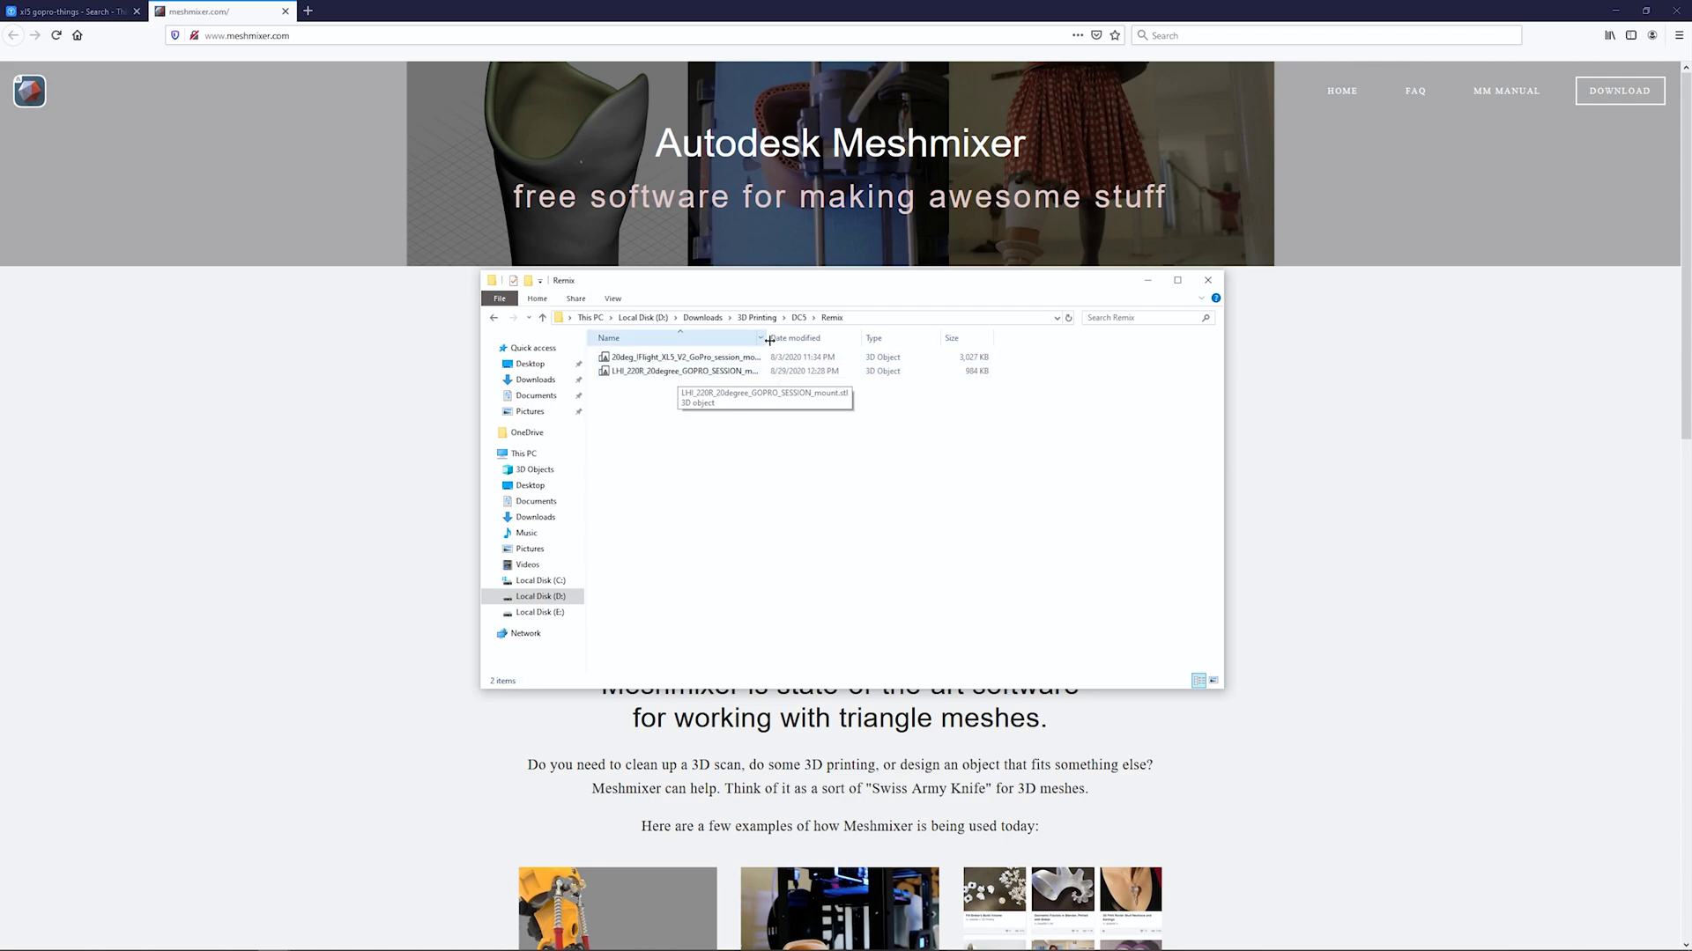
{"action": "left_click_drag", "start_coordinate": [766, 338], "coordinate": [887, 340]}
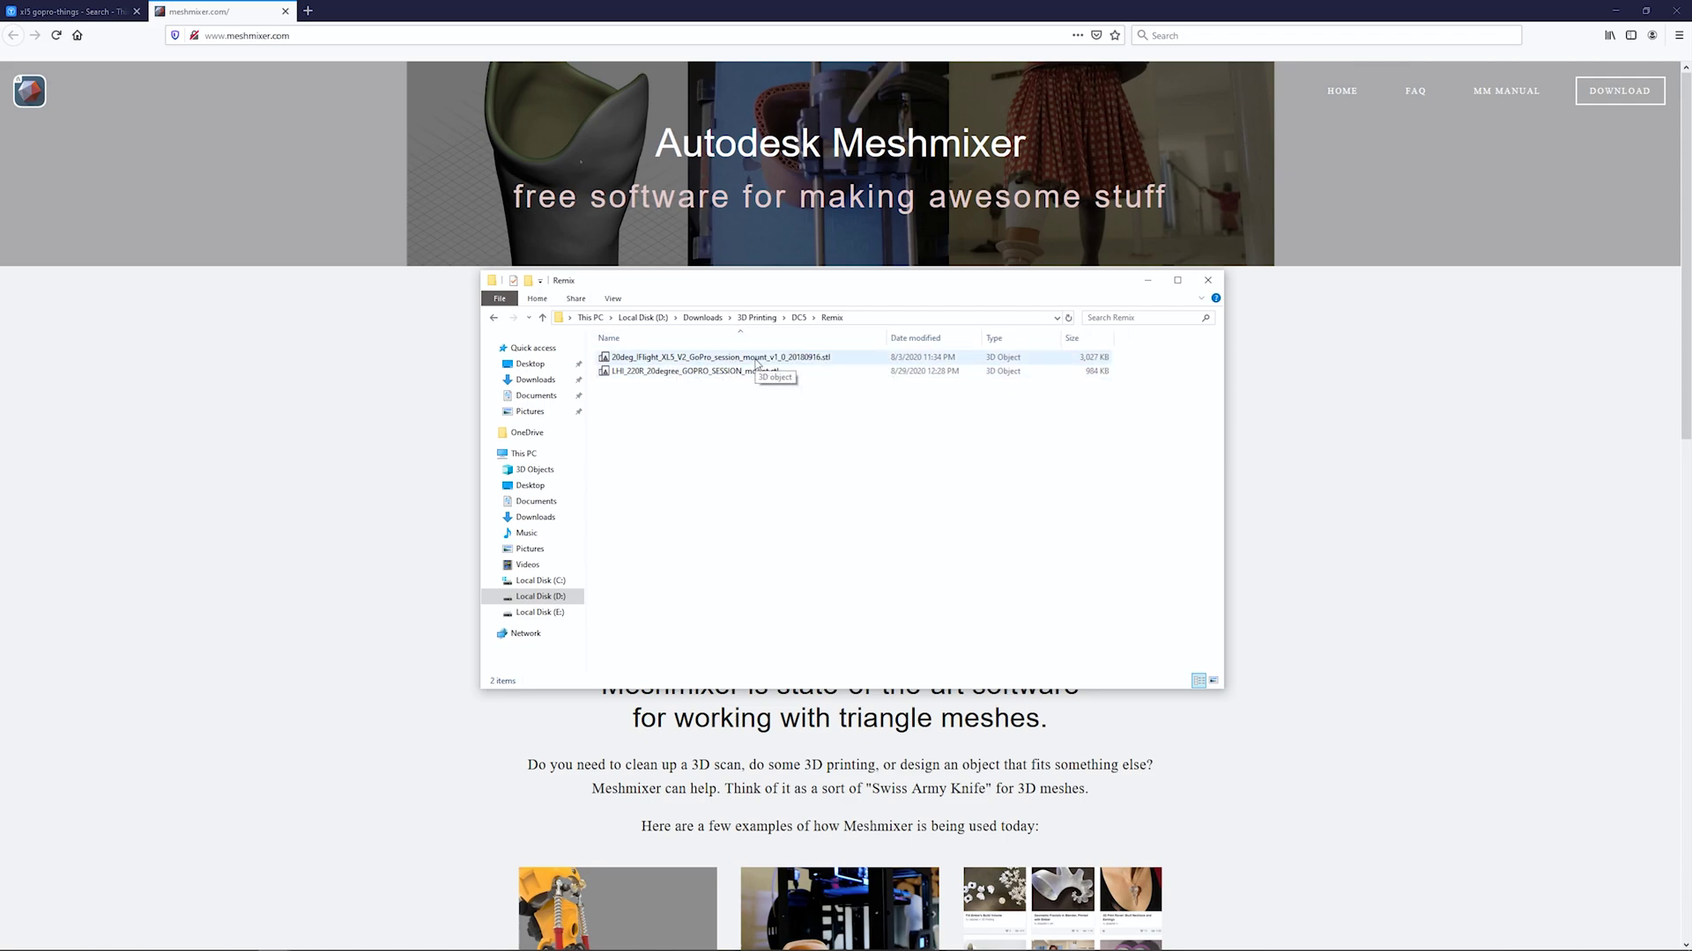
{"action": "left_click", "coordinate": [674, 359]}
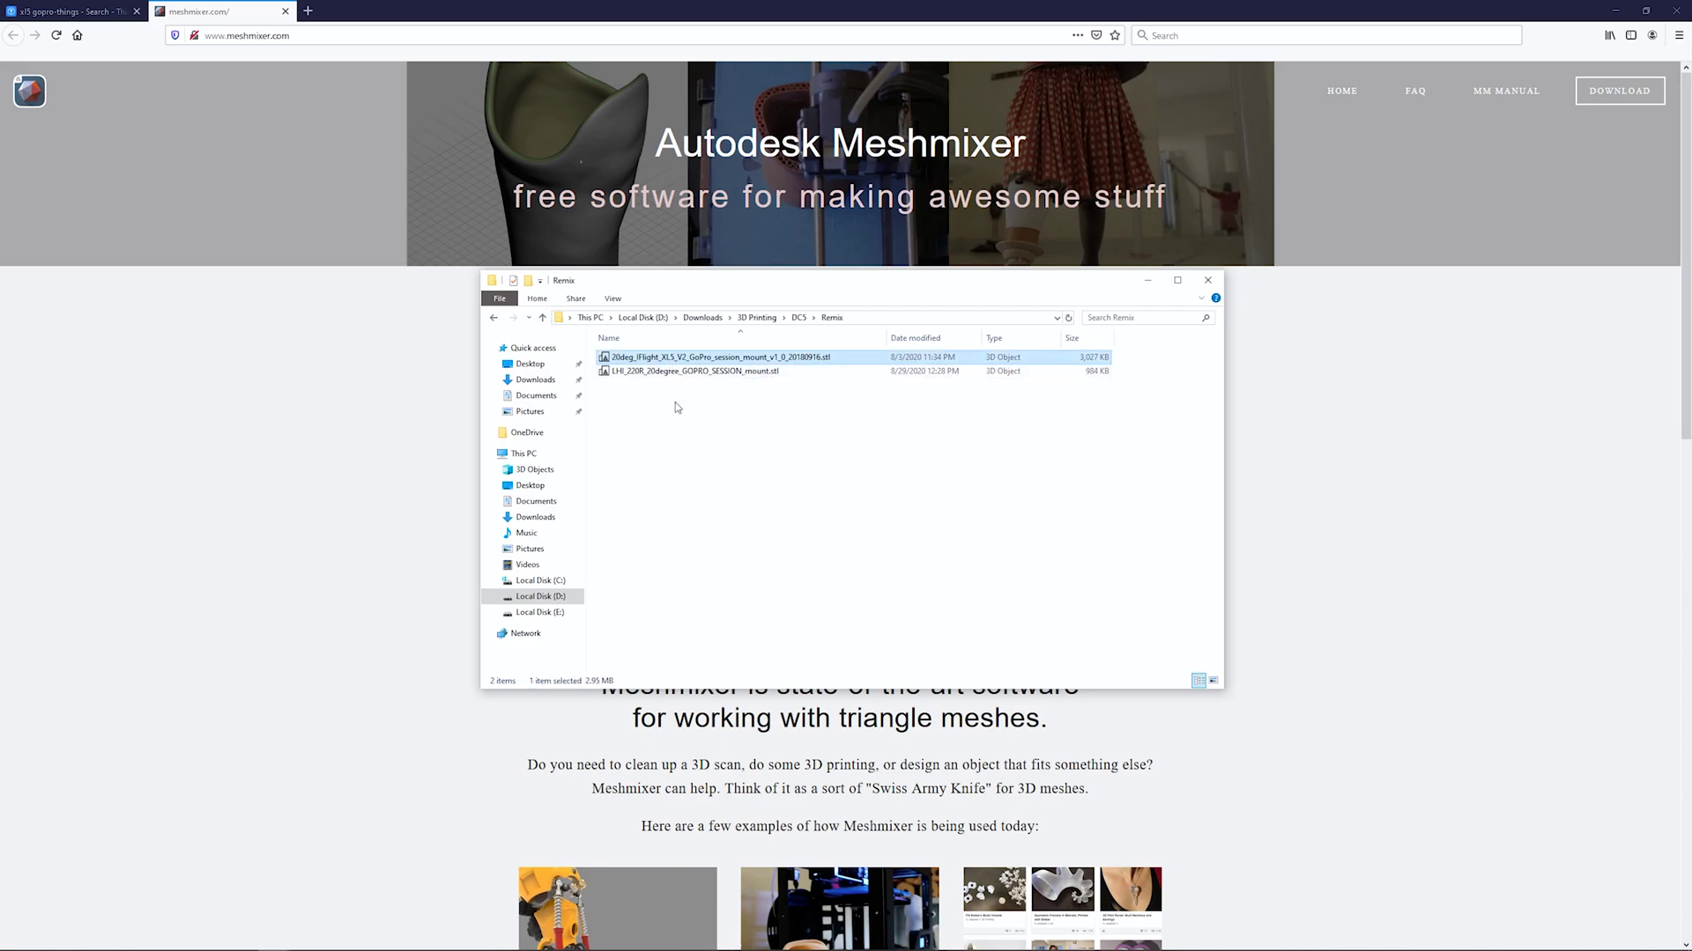
{"action": "left_click", "coordinate": [657, 373]}
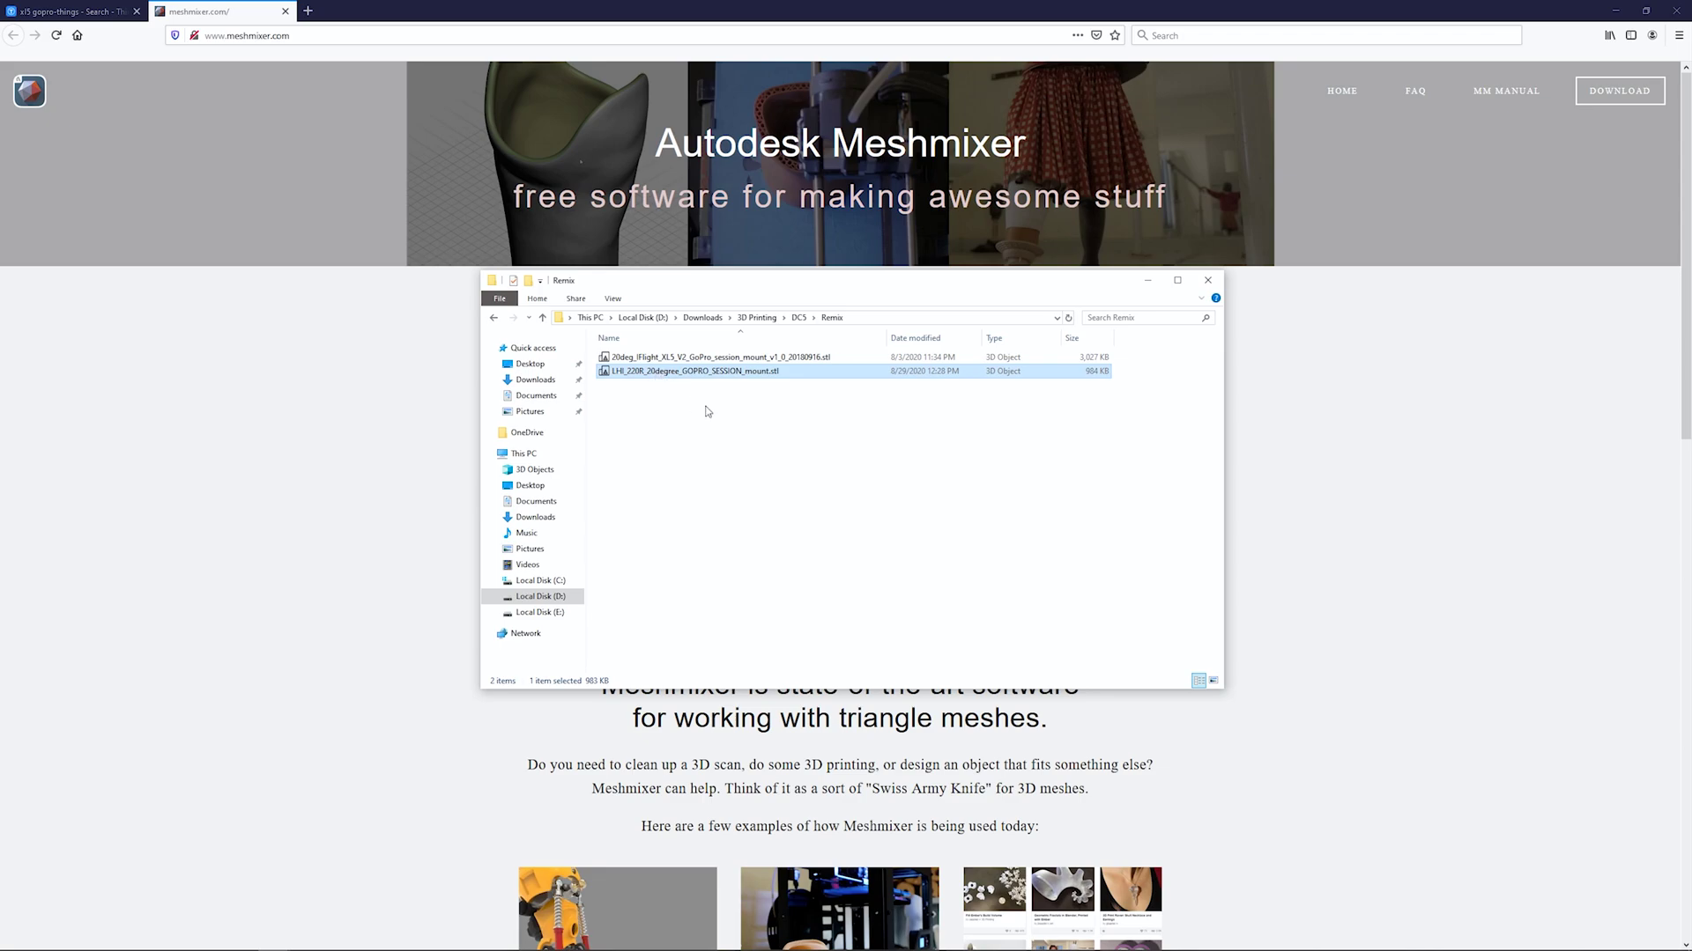
{"action": "double_click", "coordinate": [747, 373]}
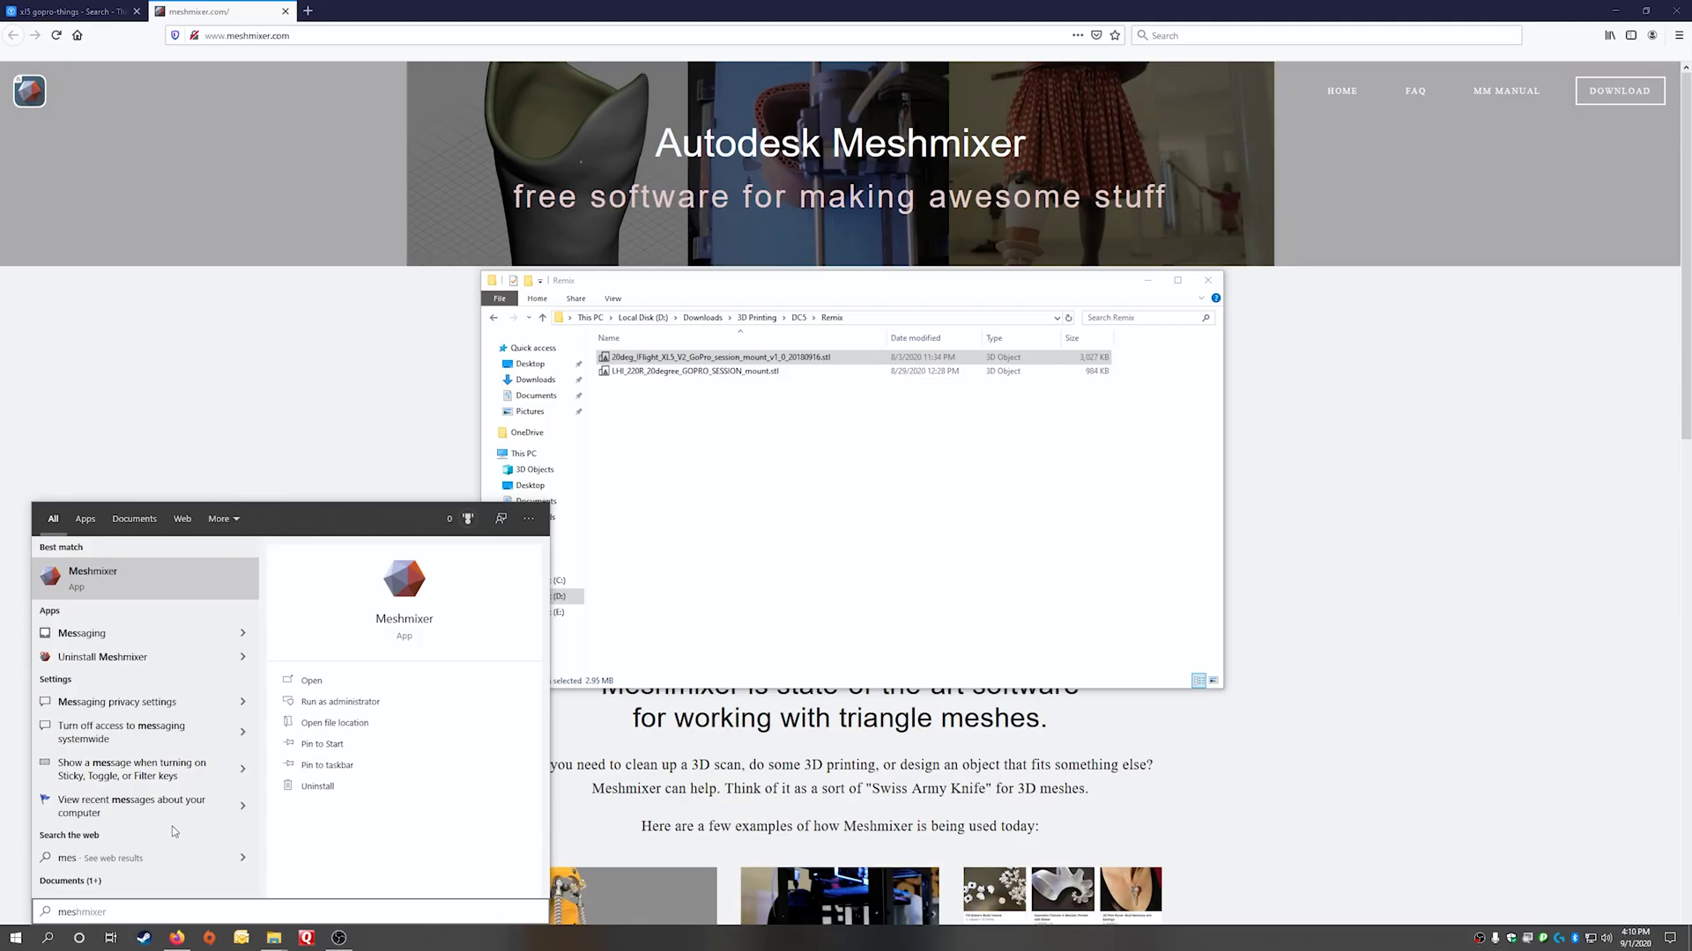
Step: Launch Meshmixer, load 20deg_iFlight_XL5_V2_GoPro_session_mount_v1_0_20180916.stl from the Remix folder and maximize the window
{"action": "key", "text": "Return"}
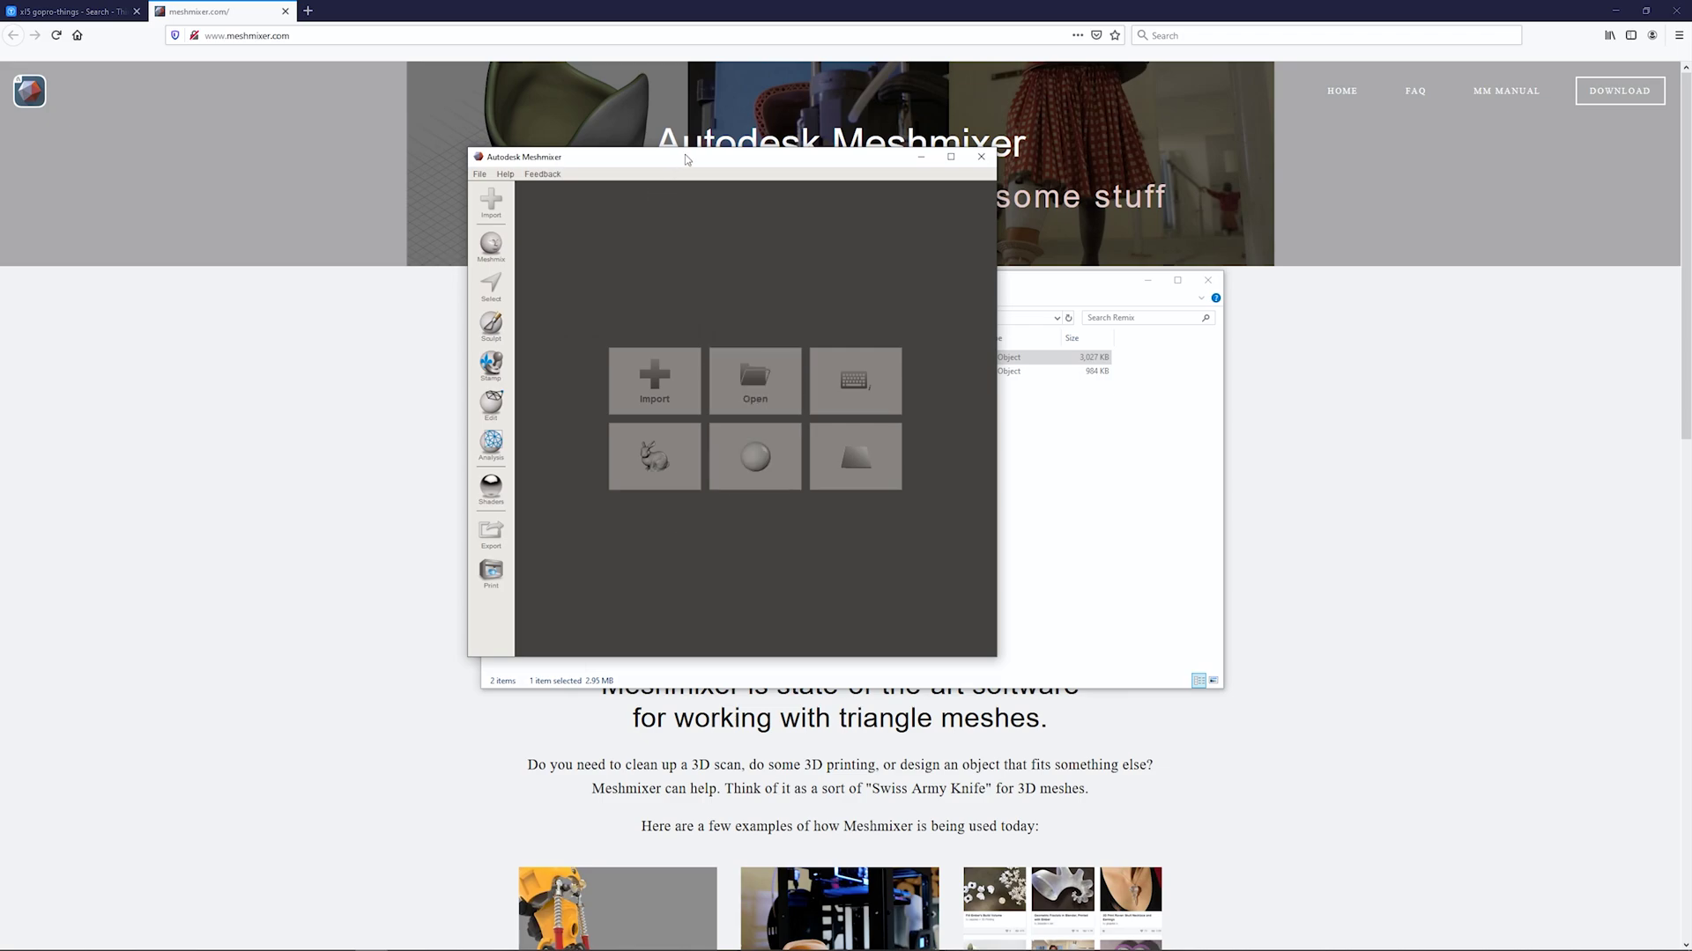
{"action": "left_click_drag", "start_coordinate": [684, 155], "coordinate": [379, 192]}
{"action": "left_click_drag", "start_coordinate": [804, 284], "coordinate": [994, 297]}
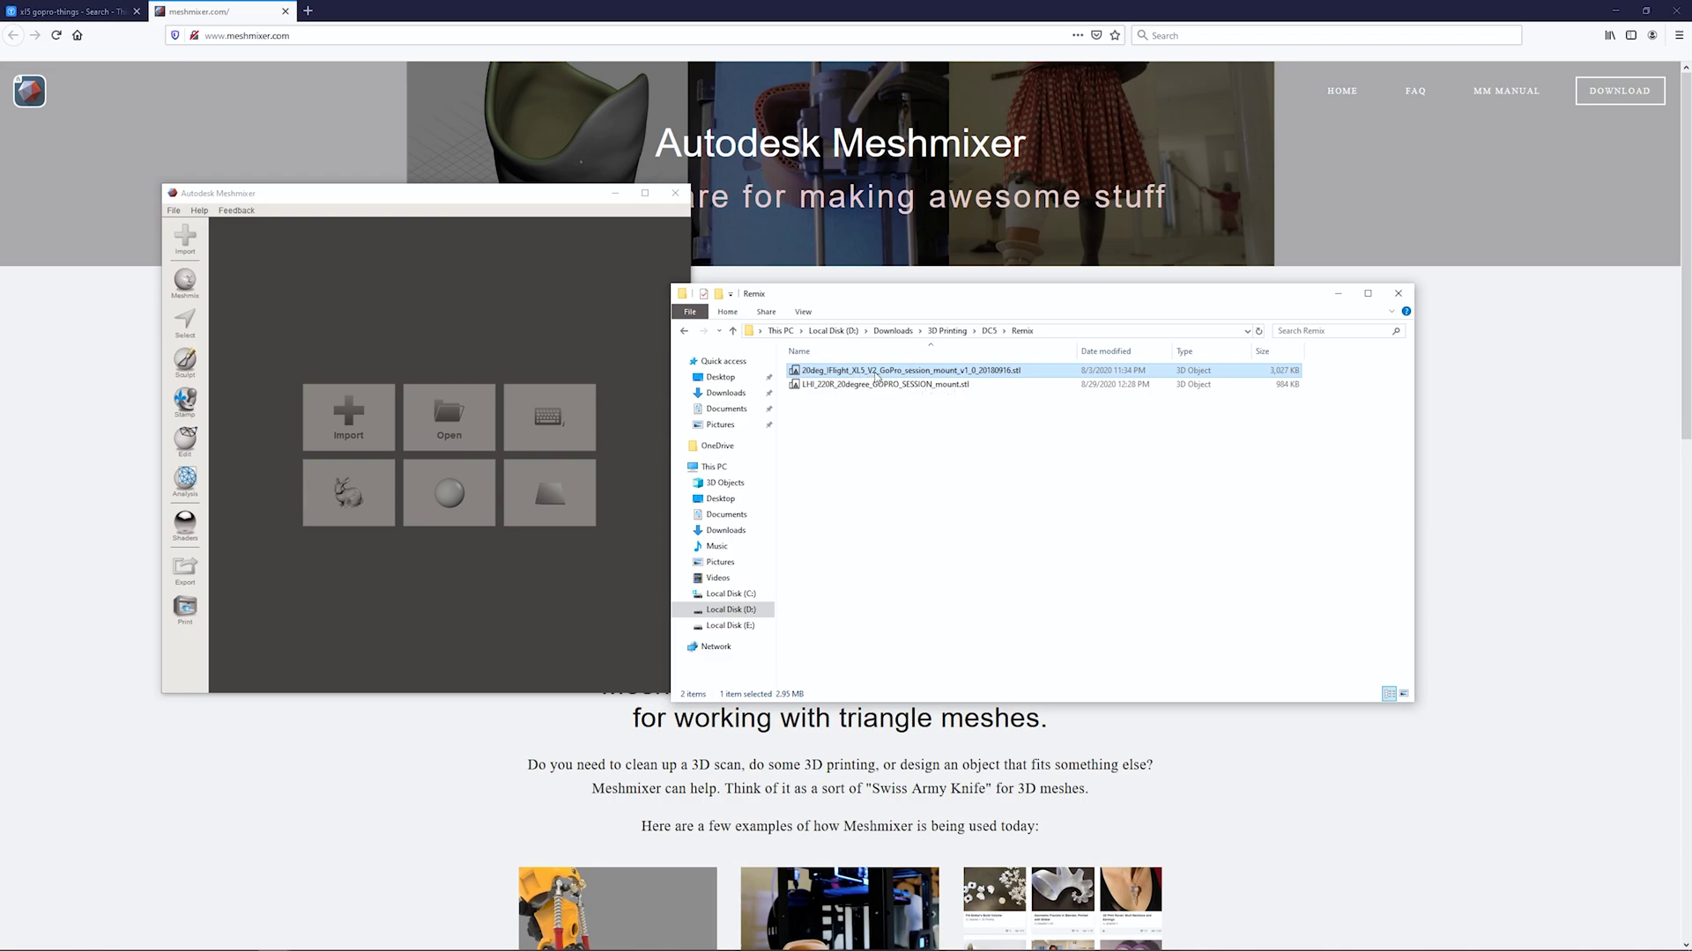
{"action": "left_click_drag", "start_coordinate": [876, 377], "coordinate": [498, 368]}
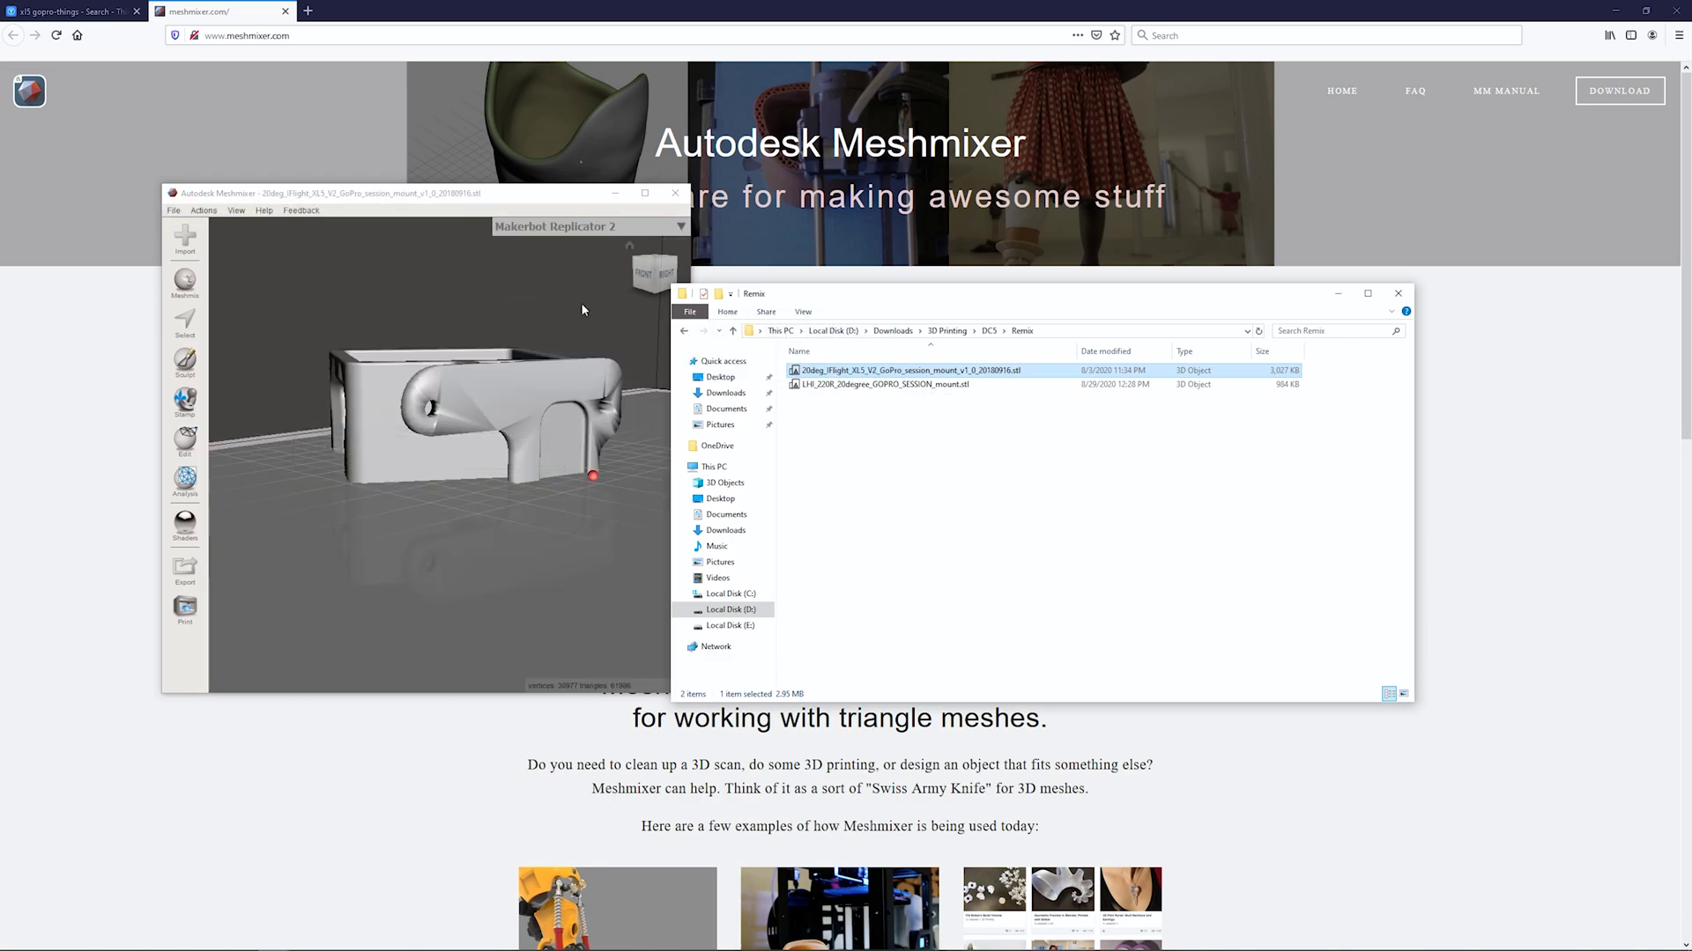
{"action": "left_click", "coordinate": [645, 193]}
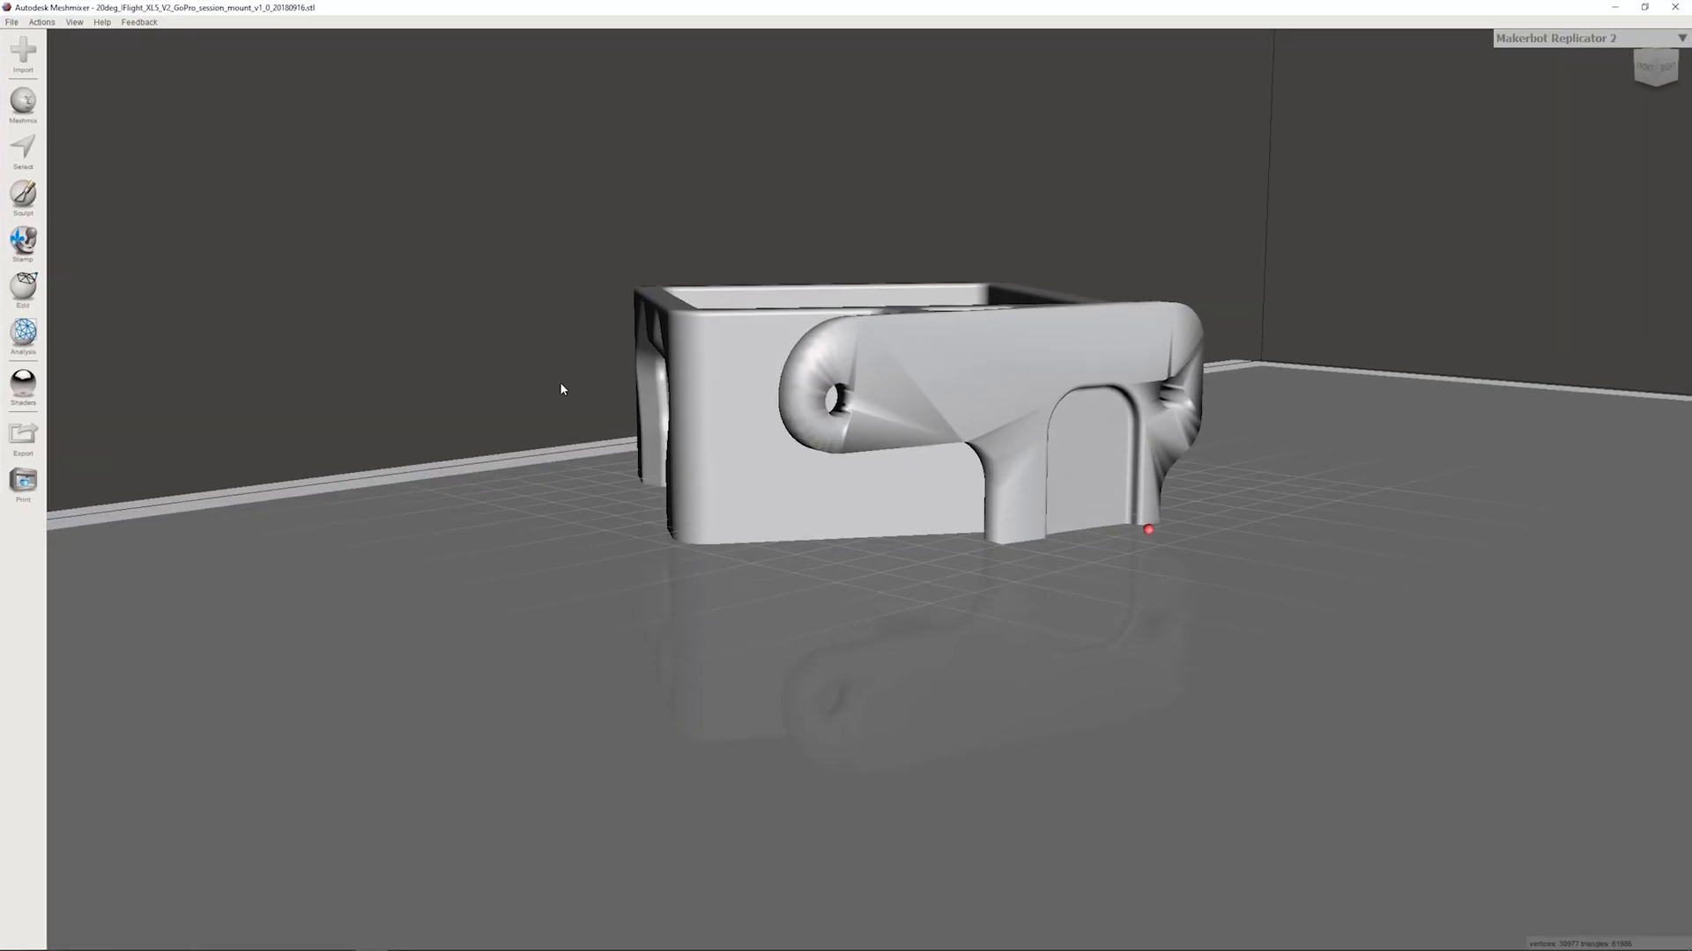
Step: Raise the session mount about 24 mm above the print bed with Transform
{"action": "right_click_drag", "start_coordinate": [559, 381], "coordinate": [819, 397]}
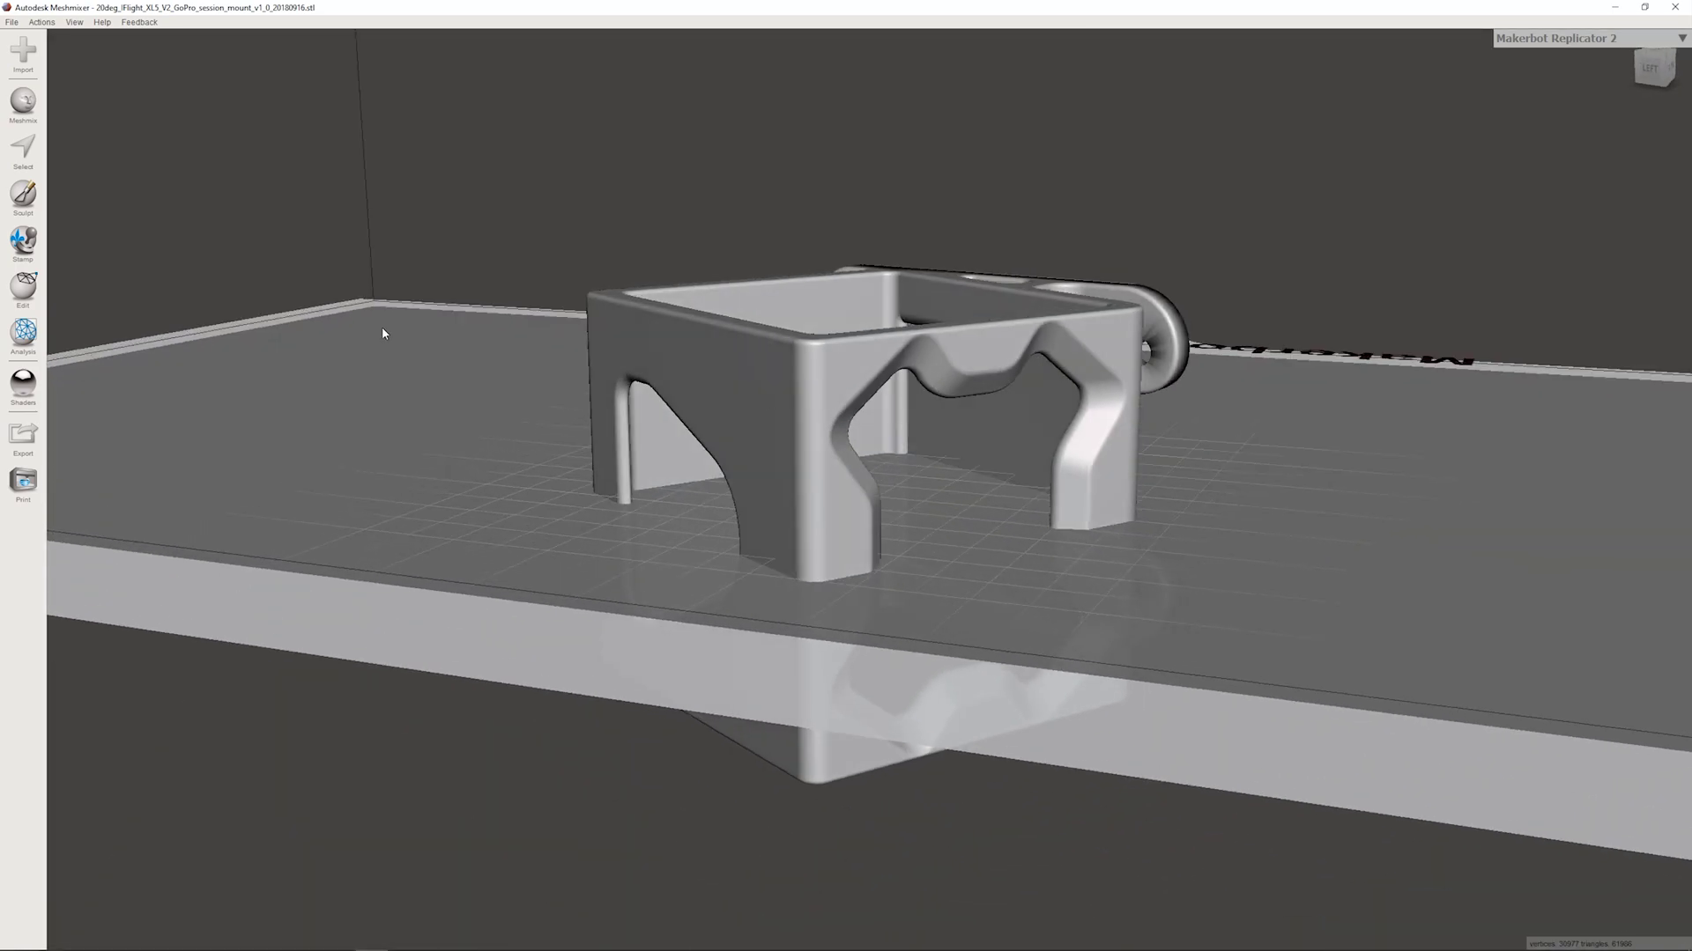
{"action": "left_click", "coordinate": [24, 285]}
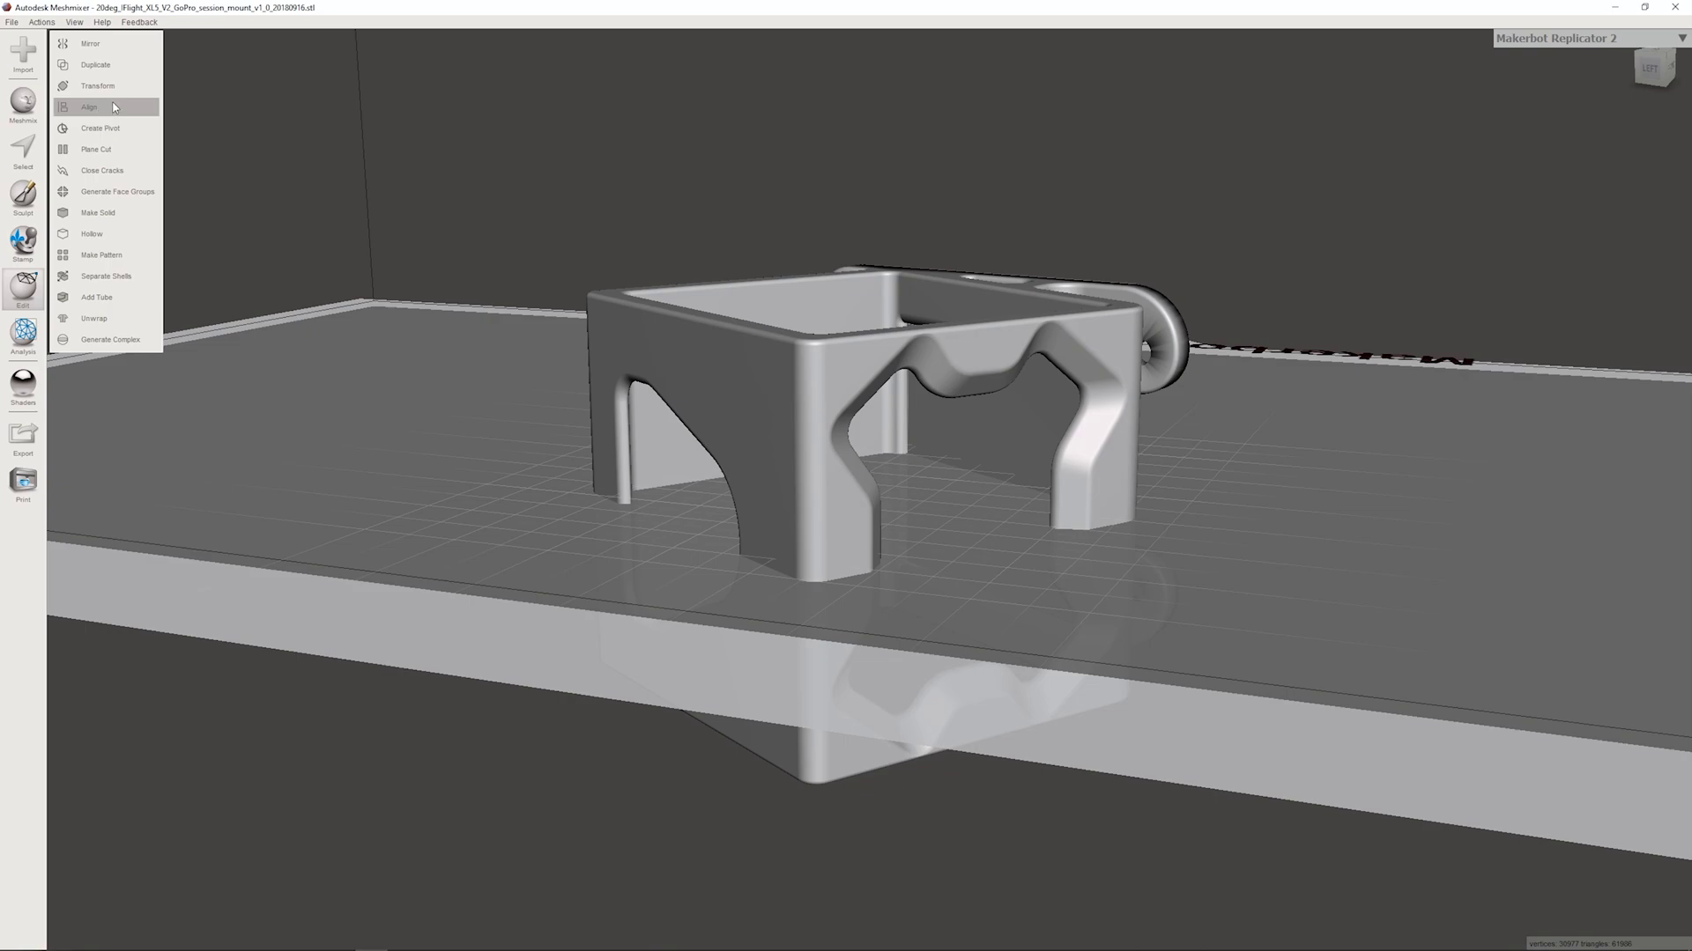
{"action": "left_click", "coordinate": [113, 85]}
{"action": "left_click_drag", "start_coordinate": [868, 467], "coordinate": [862, 235]}
{"action": "right_click_drag", "start_coordinate": [863, 235], "coordinate": [900, 417]}
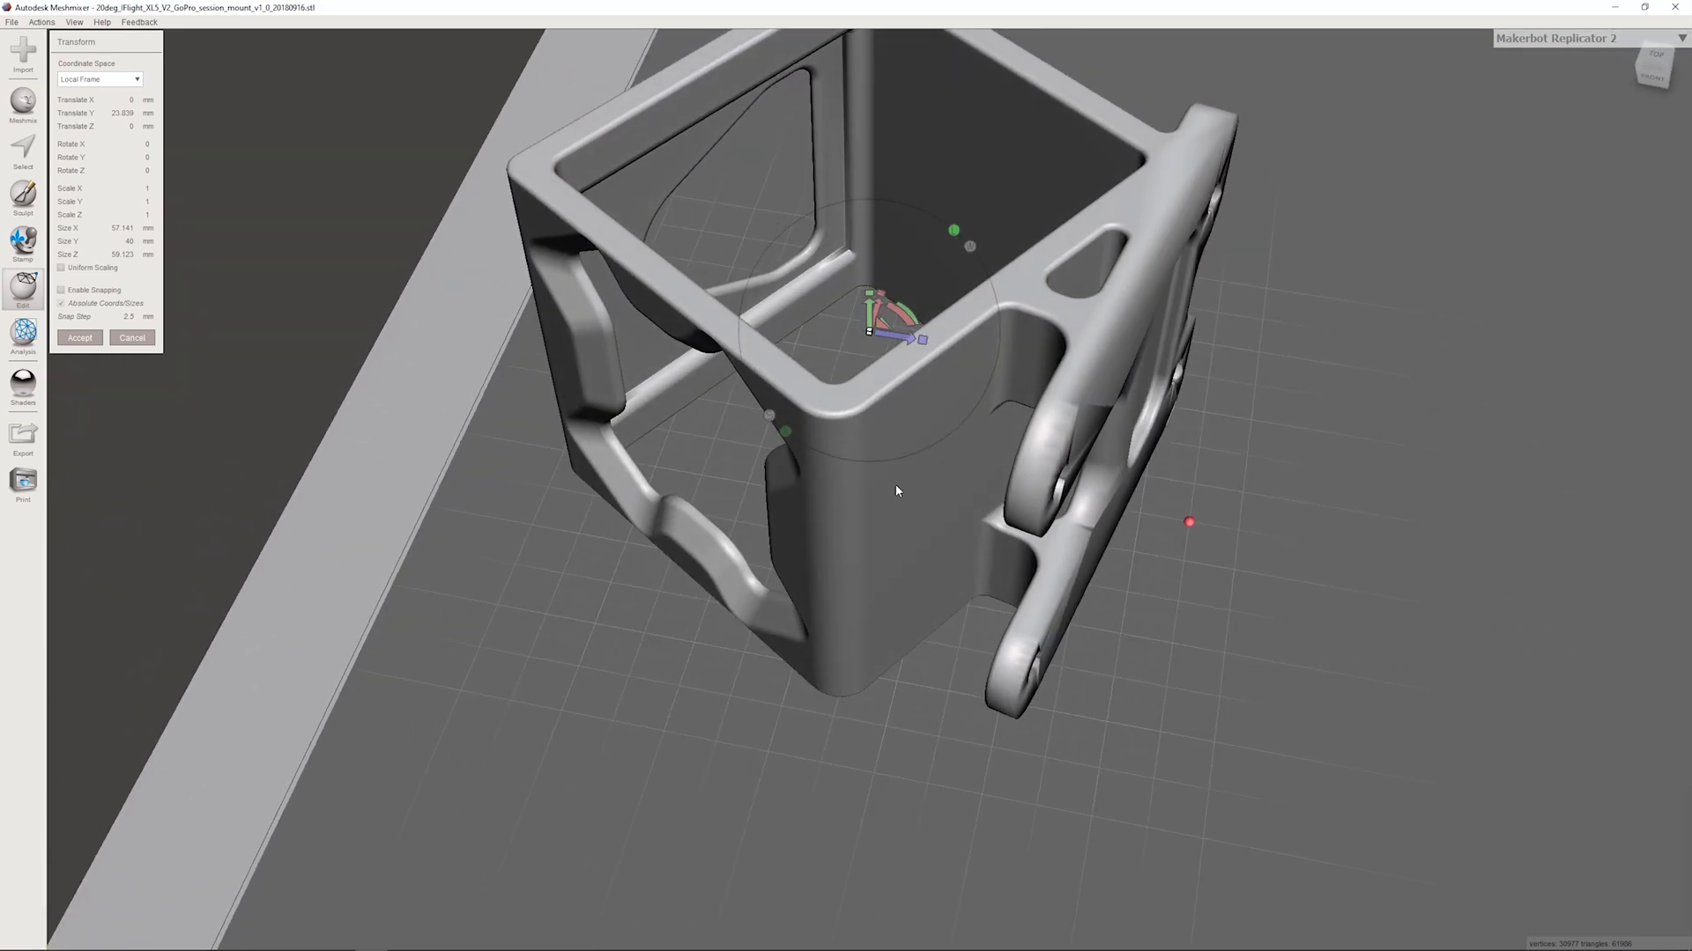
Step: Start a Plane Cut with Cut (Discard Half) and Remeshed Fill, turn the plane upright and position it along the mount's base plate
{"action": "left_click", "coordinate": [27, 289]}
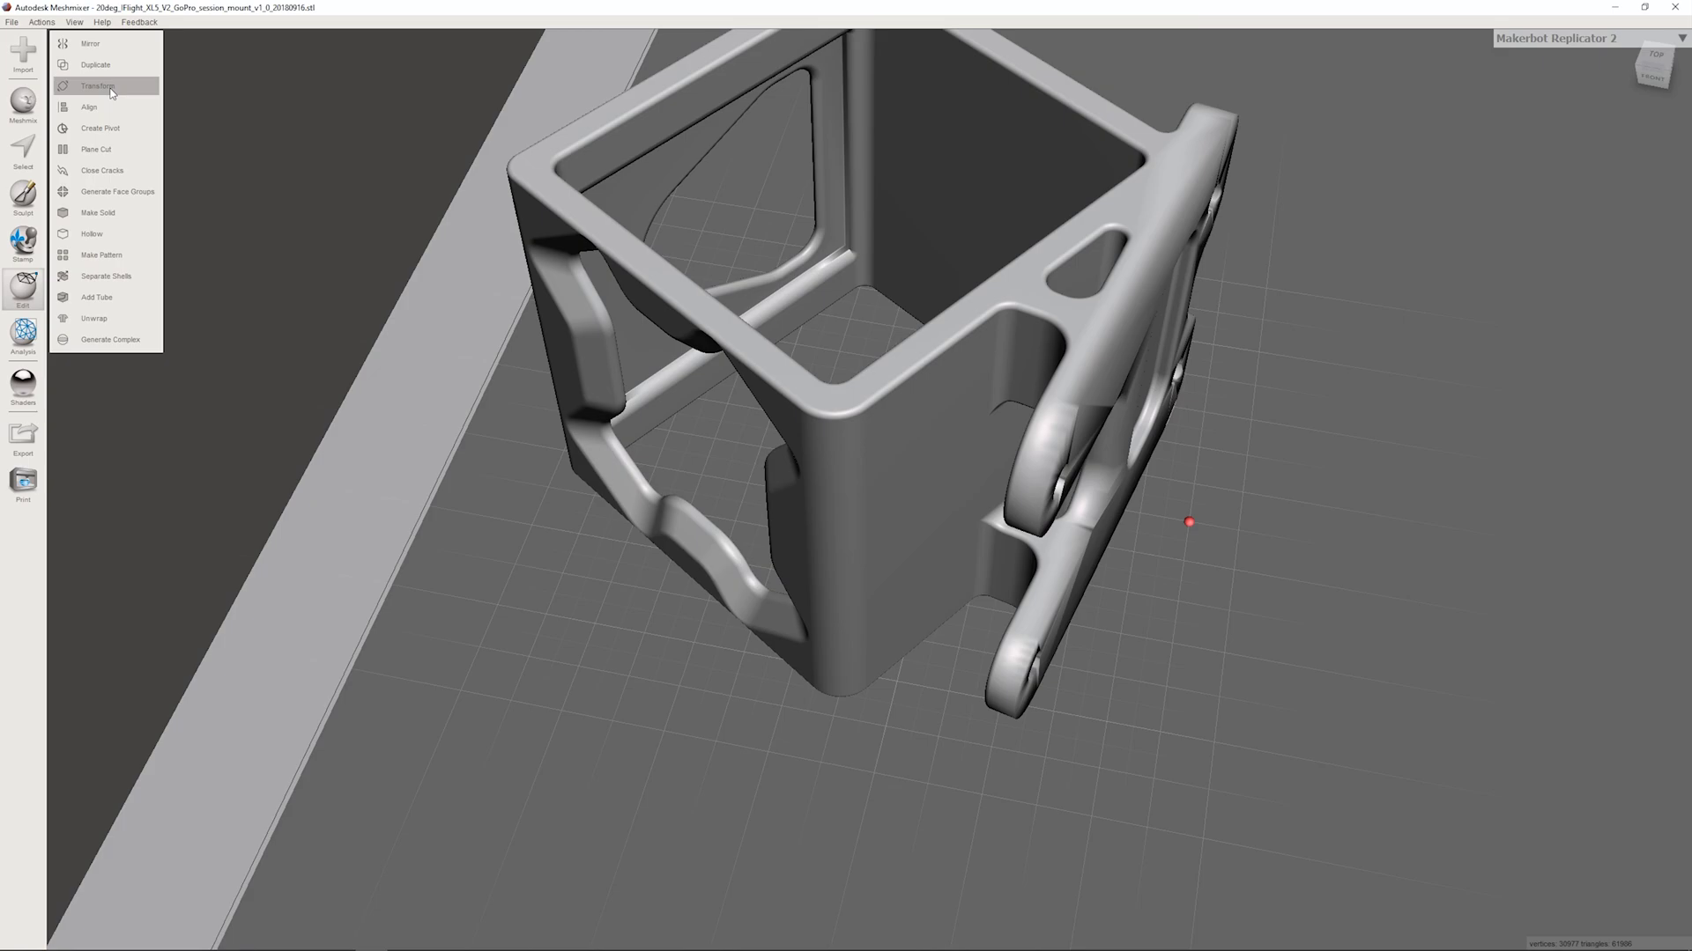
{"action": "left_click", "coordinate": [101, 150]}
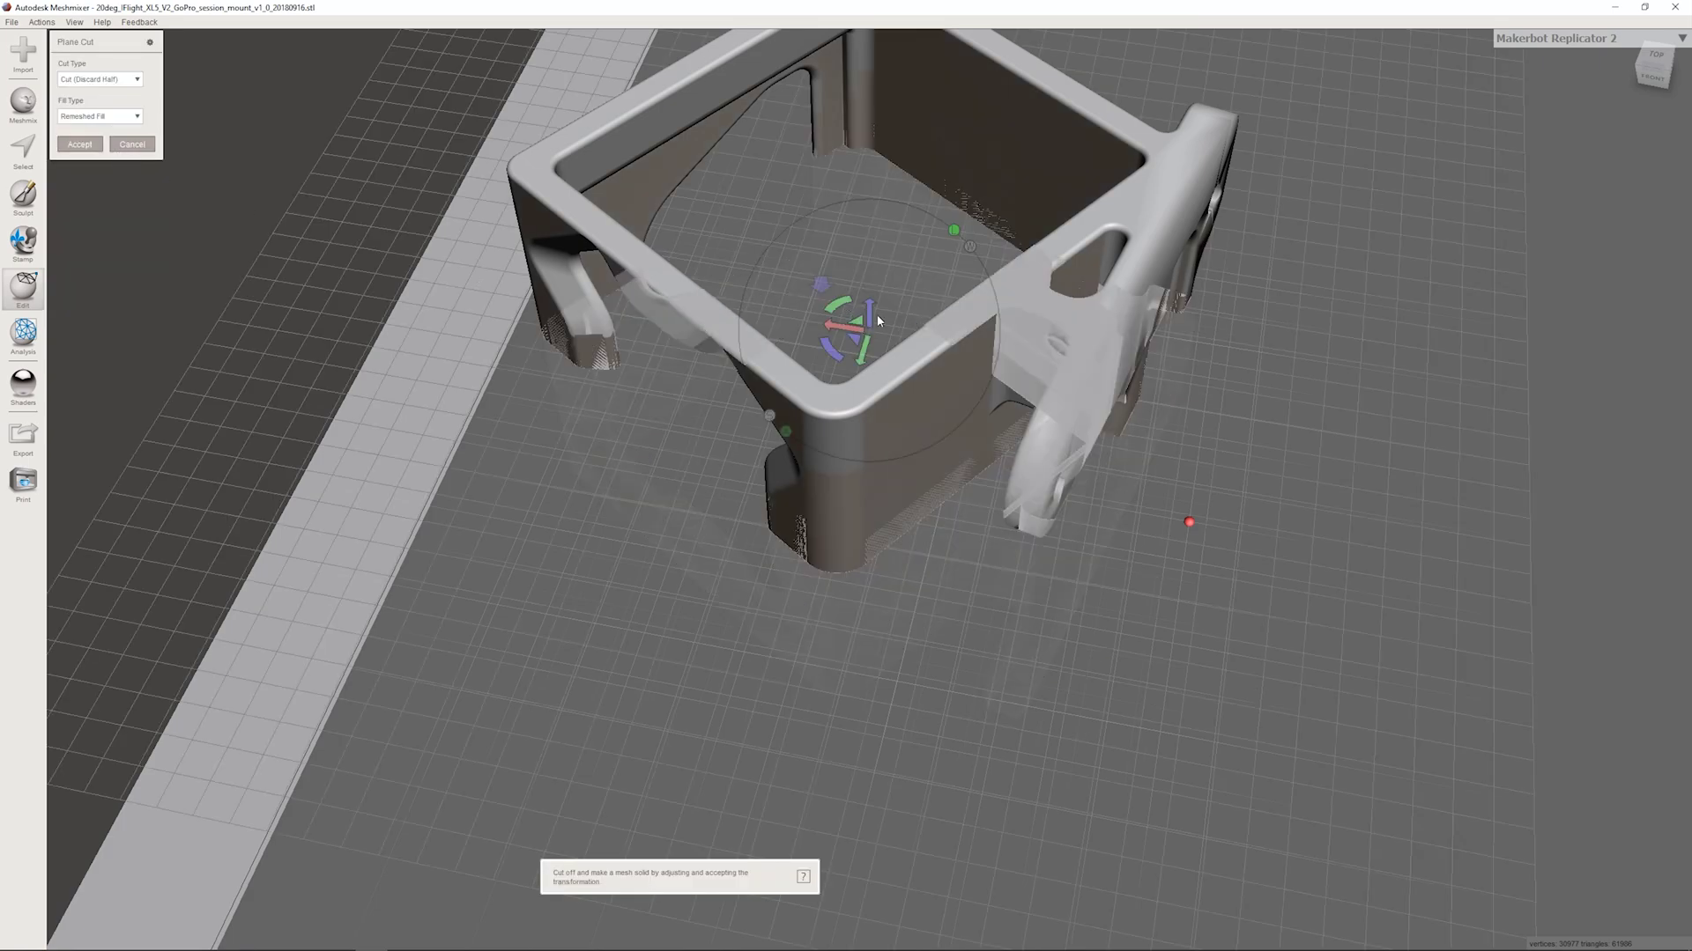
{"action": "right_click_drag", "start_coordinate": [878, 321], "coordinate": [826, 229]}
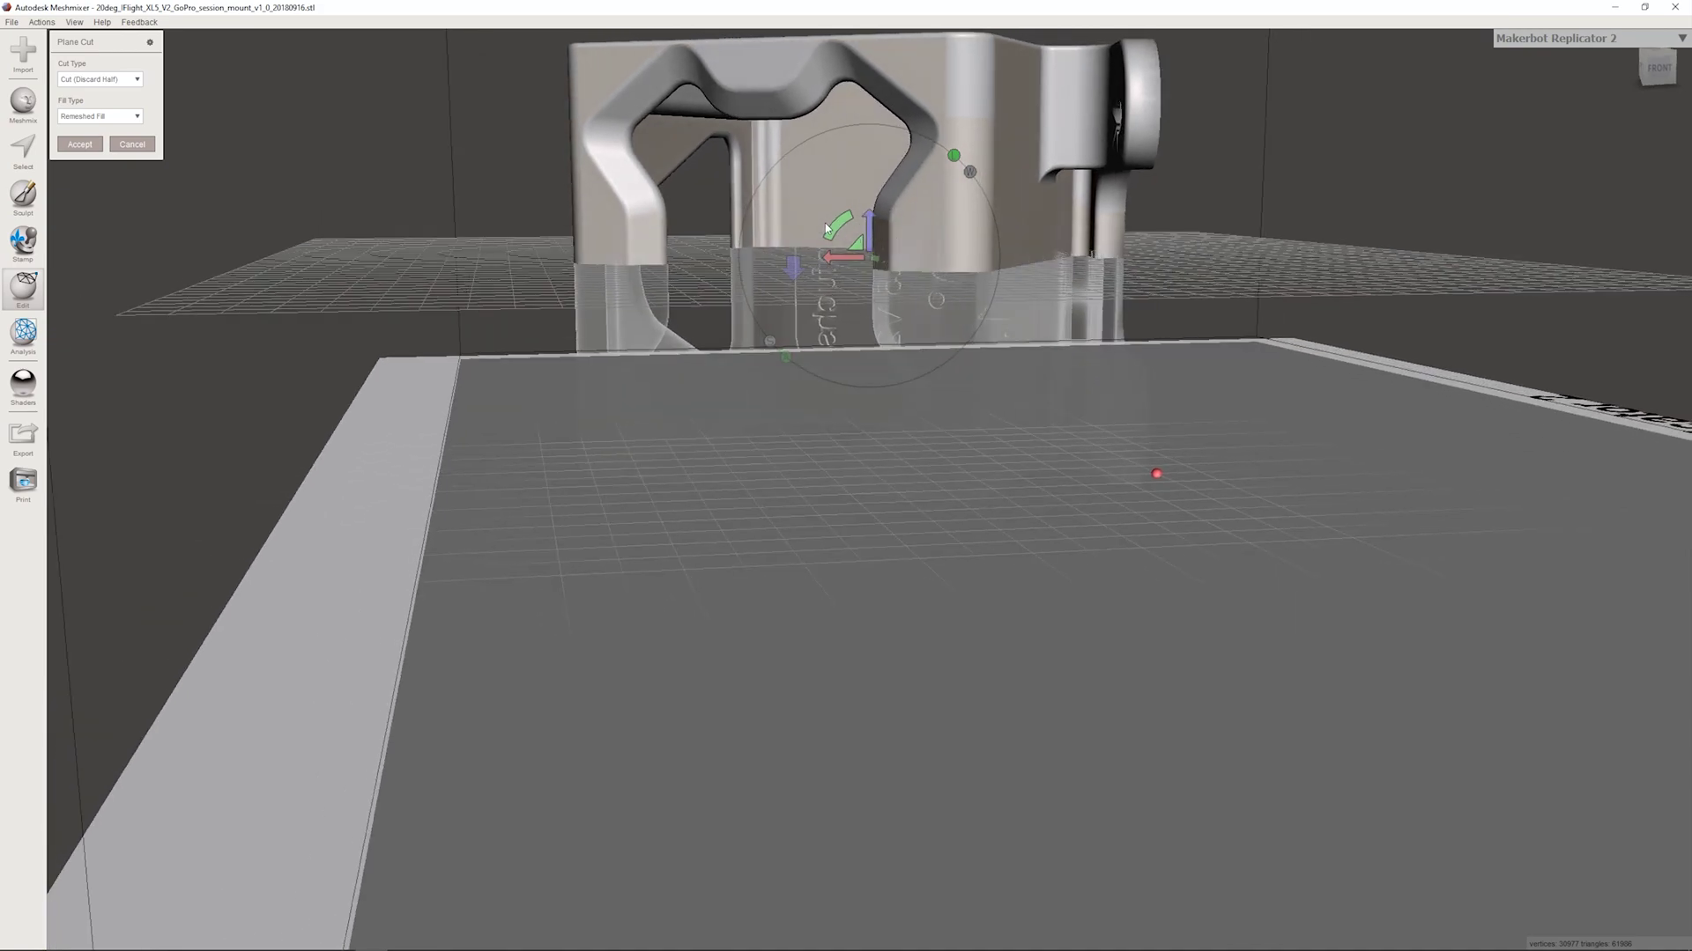
{"action": "left_click_drag", "start_coordinate": [827, 229], "coordinate": [906, 218]}
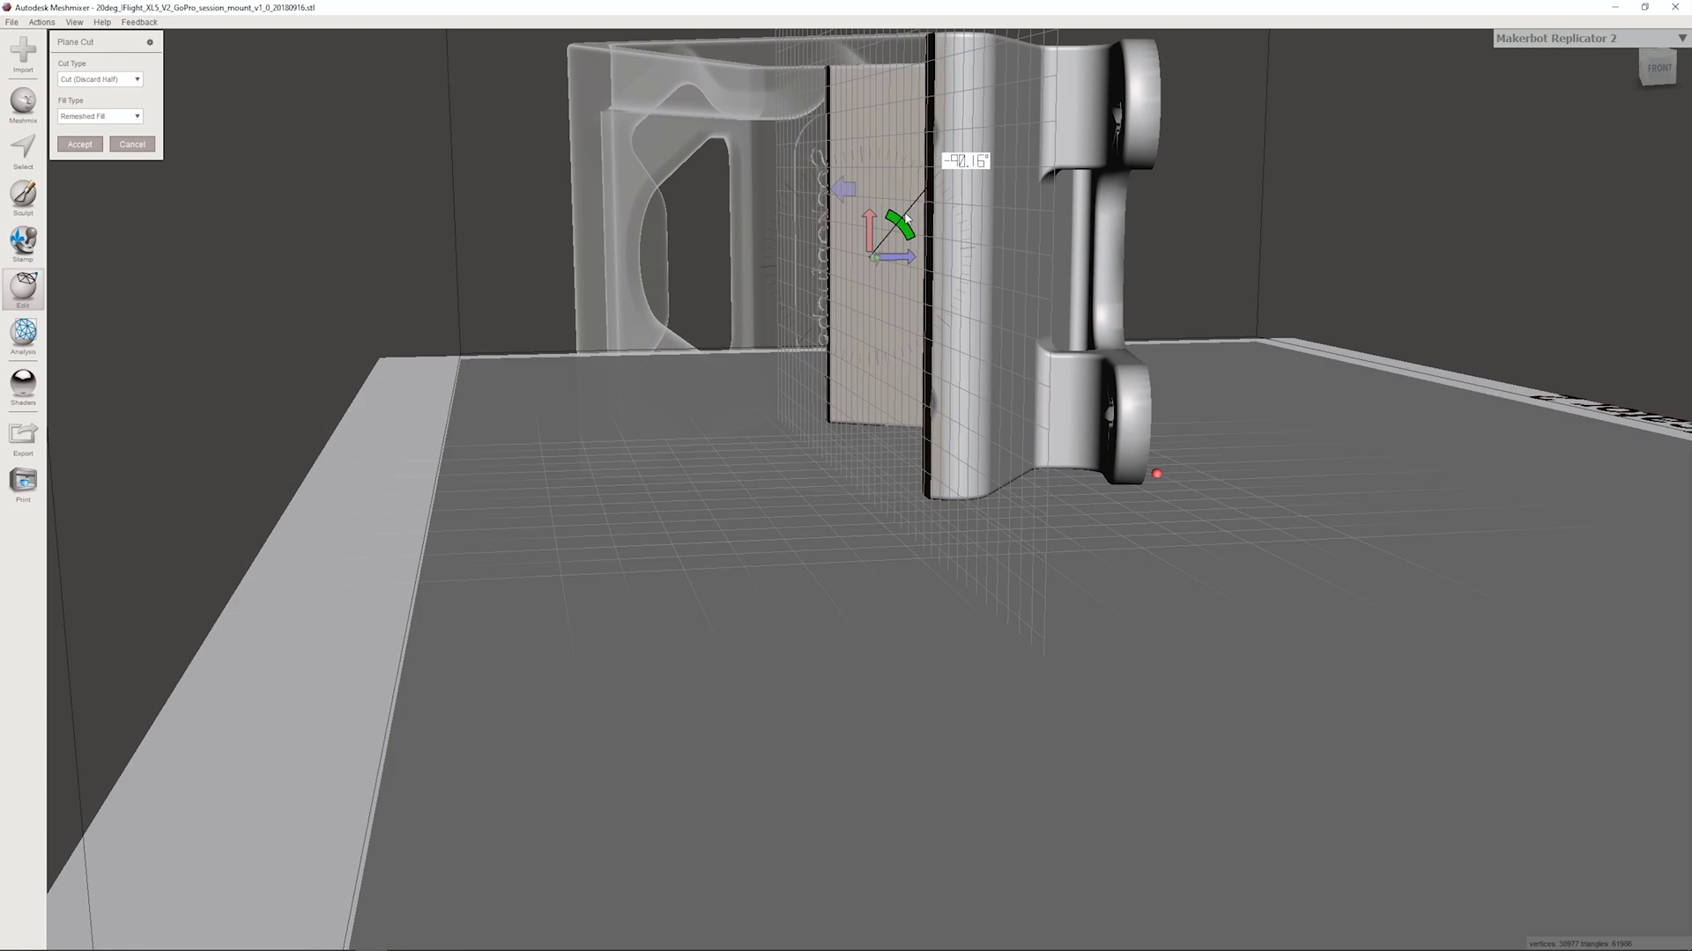
{"action": "right_click_drag", "start_coordinate": [905, 218], "coordinate": [1000, 423]}
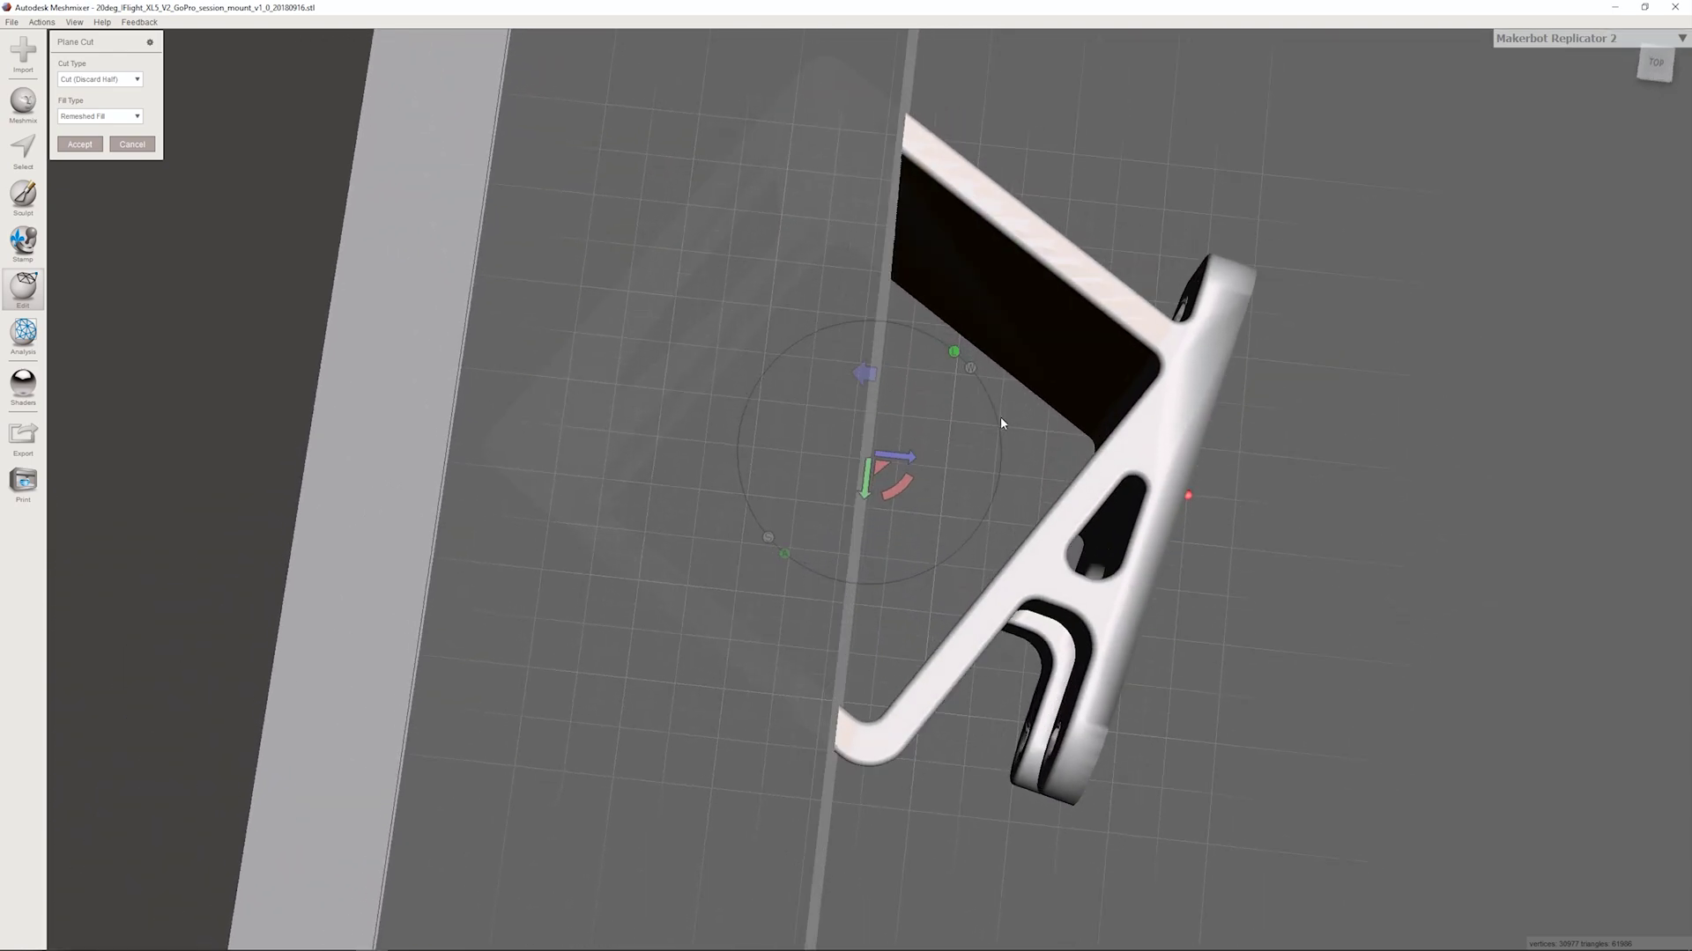
{"action": "left_click_drag", "start_coordinate": [899, 466], "coordinate": [1077, 441]}
{"action": "left_click_drag", "start_coordinate": [1093, 515], "coordinate": [1154, 485]}
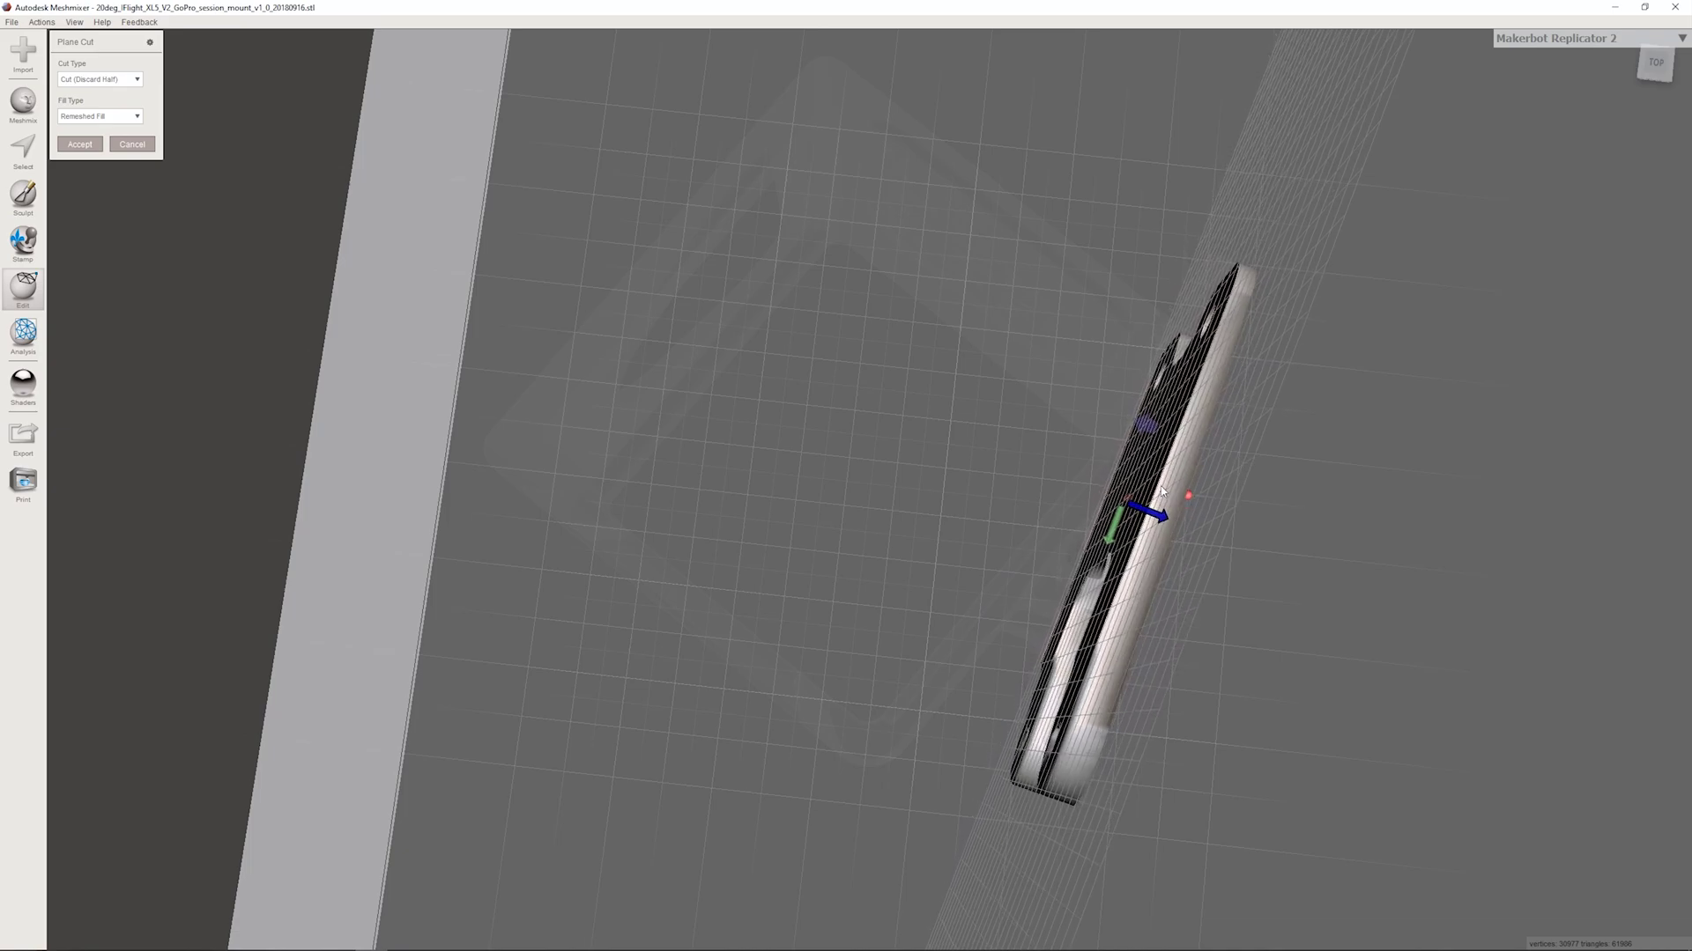
Step: Fine-tune the cutting plane parallel to the base plate and apply the cut, discarding the camera cage
{"action": "right_click_drag", "start_coordinate": [1299, 533], "coordinate": [1152, 542]}
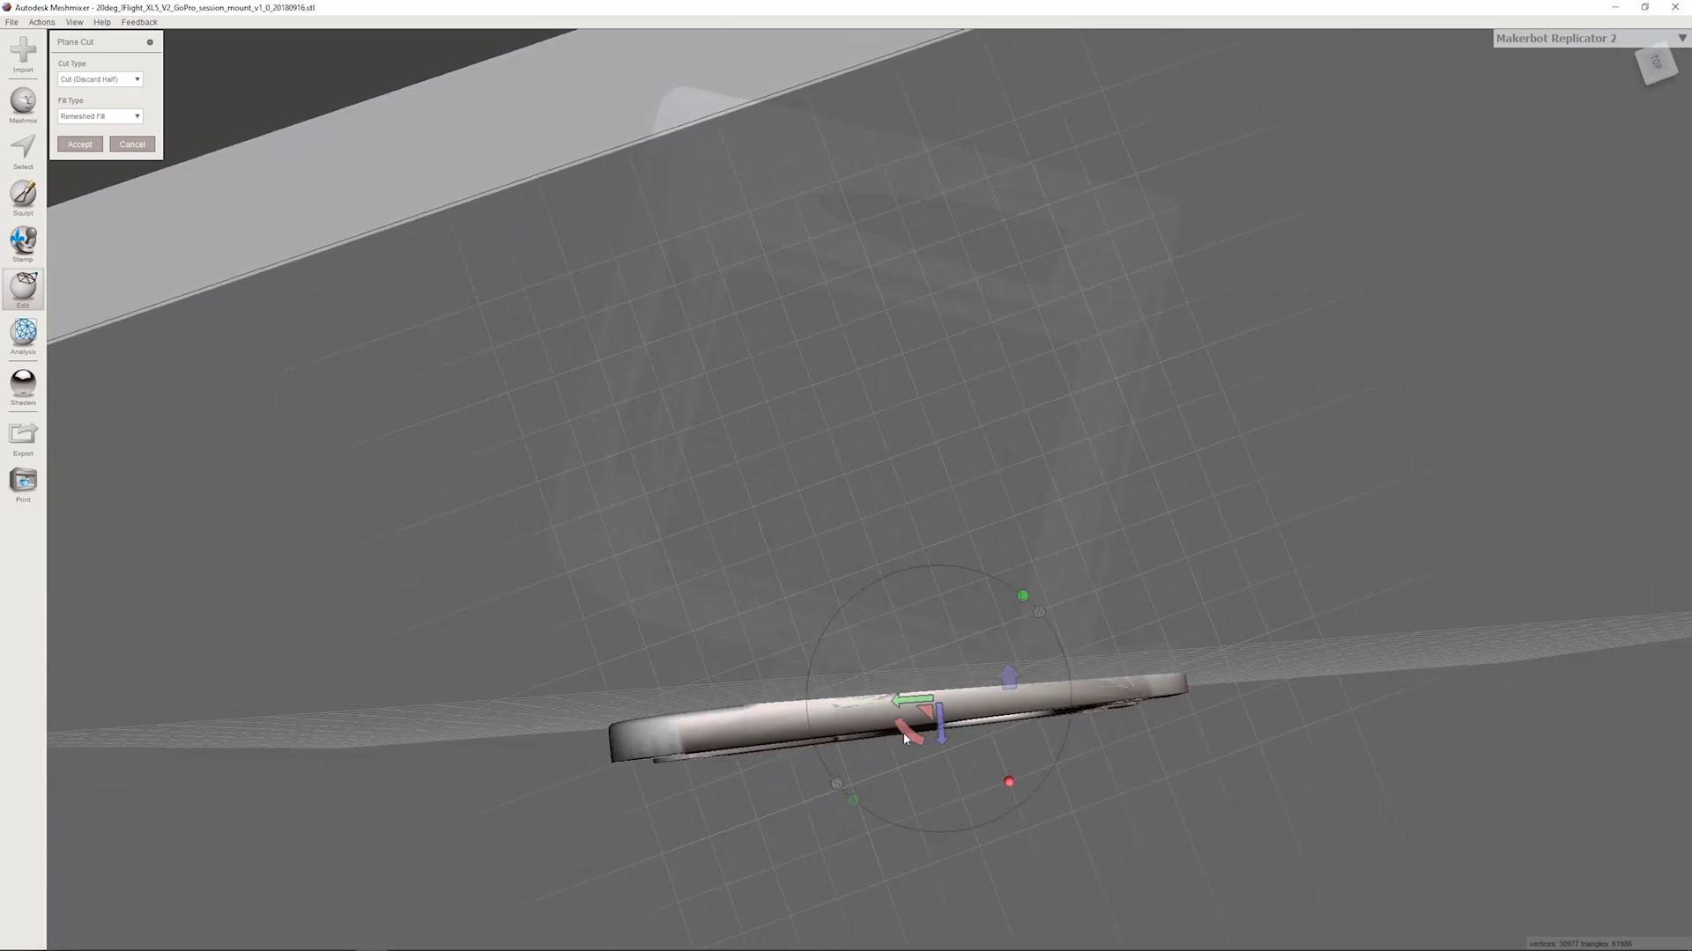
{"action": "left_click_drag", "start_coordinate": [905, 738], "coordinate": [912, 738]}
{"action": "right_click_drag", "start_coordinate": [940, 725], "coordinate": [1060, 593]}
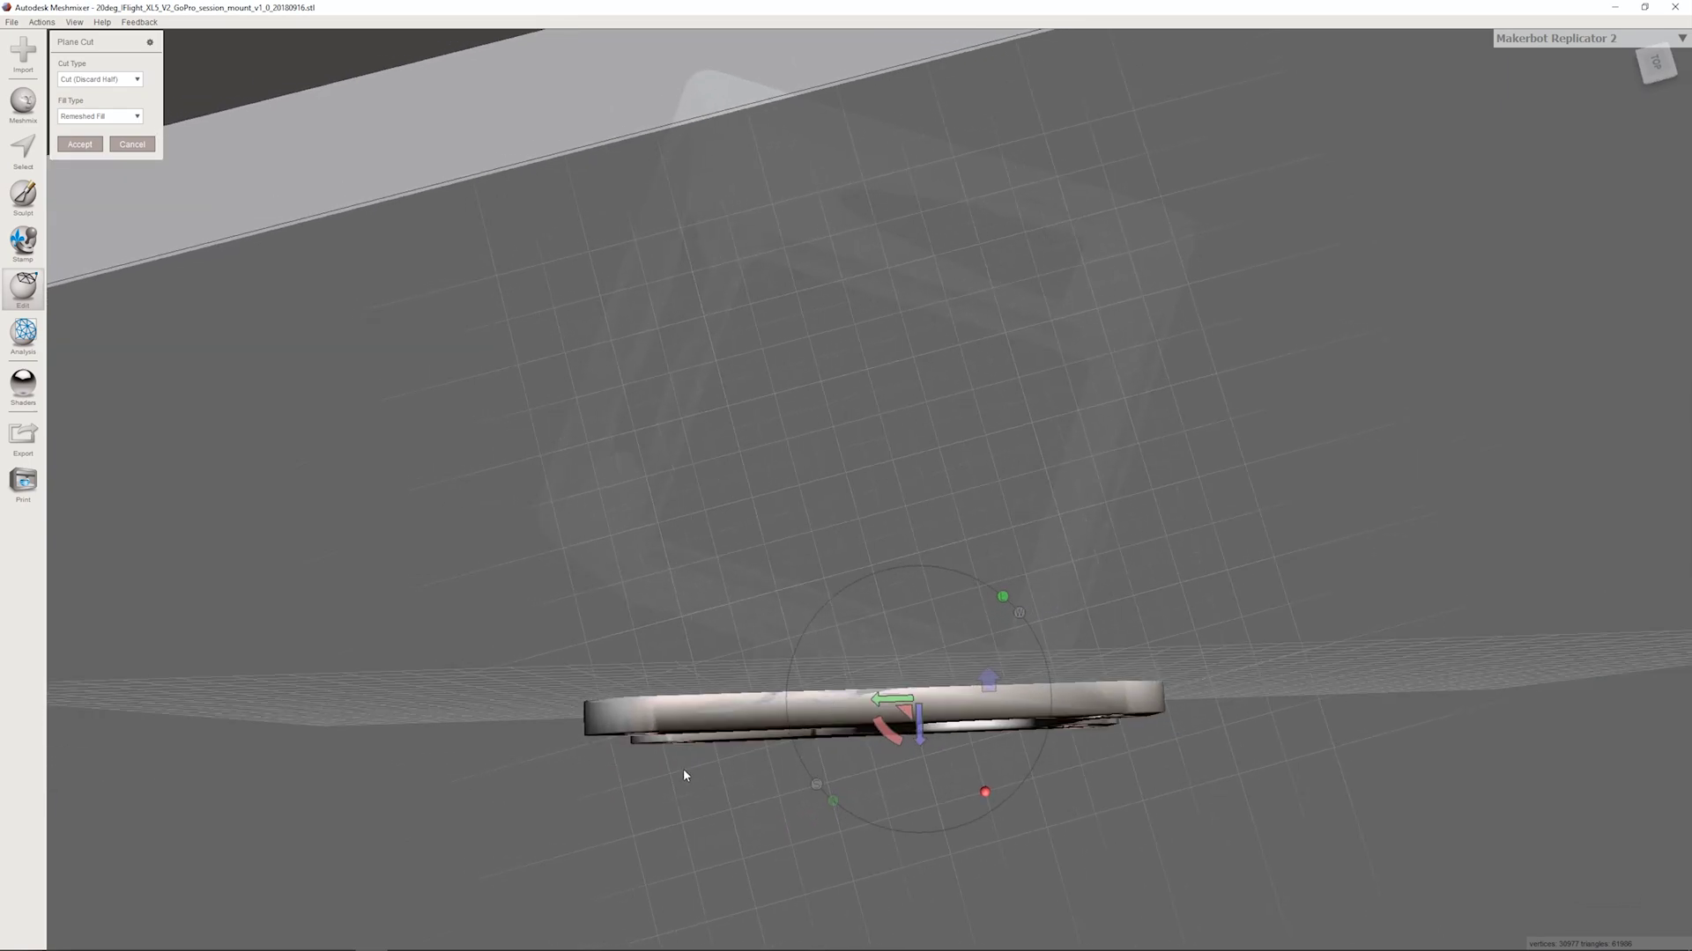
{"action": "right_click_drag", "start_coordinate": [684, 769], "coordinate": [1092, 612]}
{"action": "right_click_drag", "start_coordinate": [834, 429], "coordinate": [678, 528]}
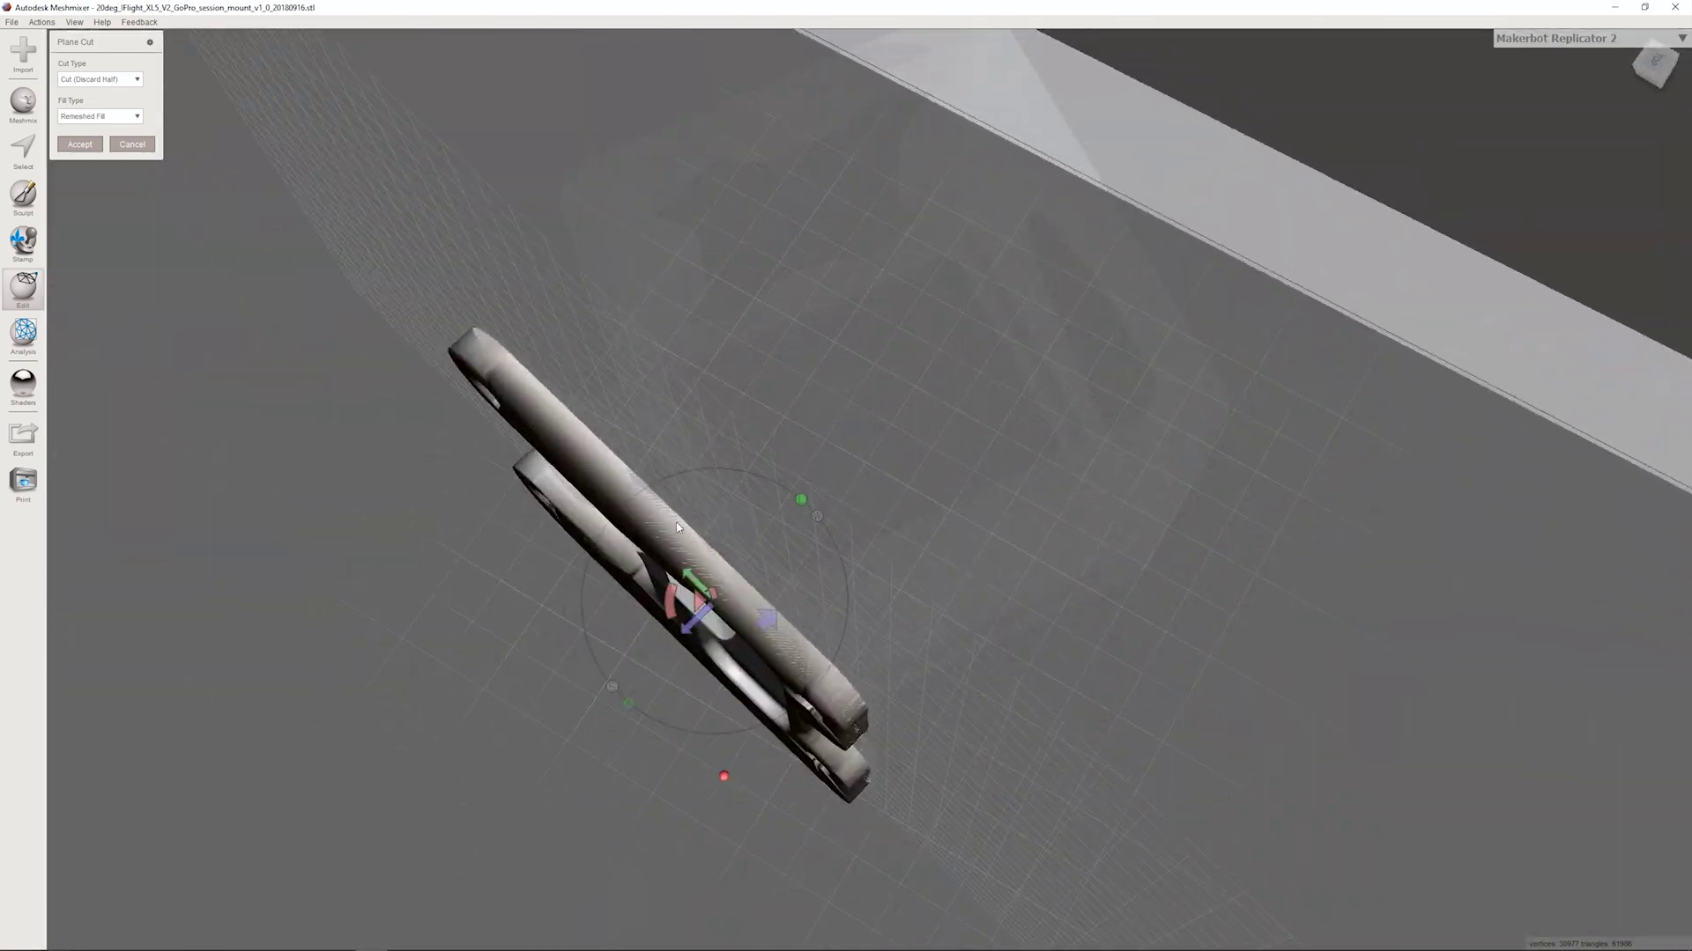
{"action": "left_click", "coordinate": [80, 146]}
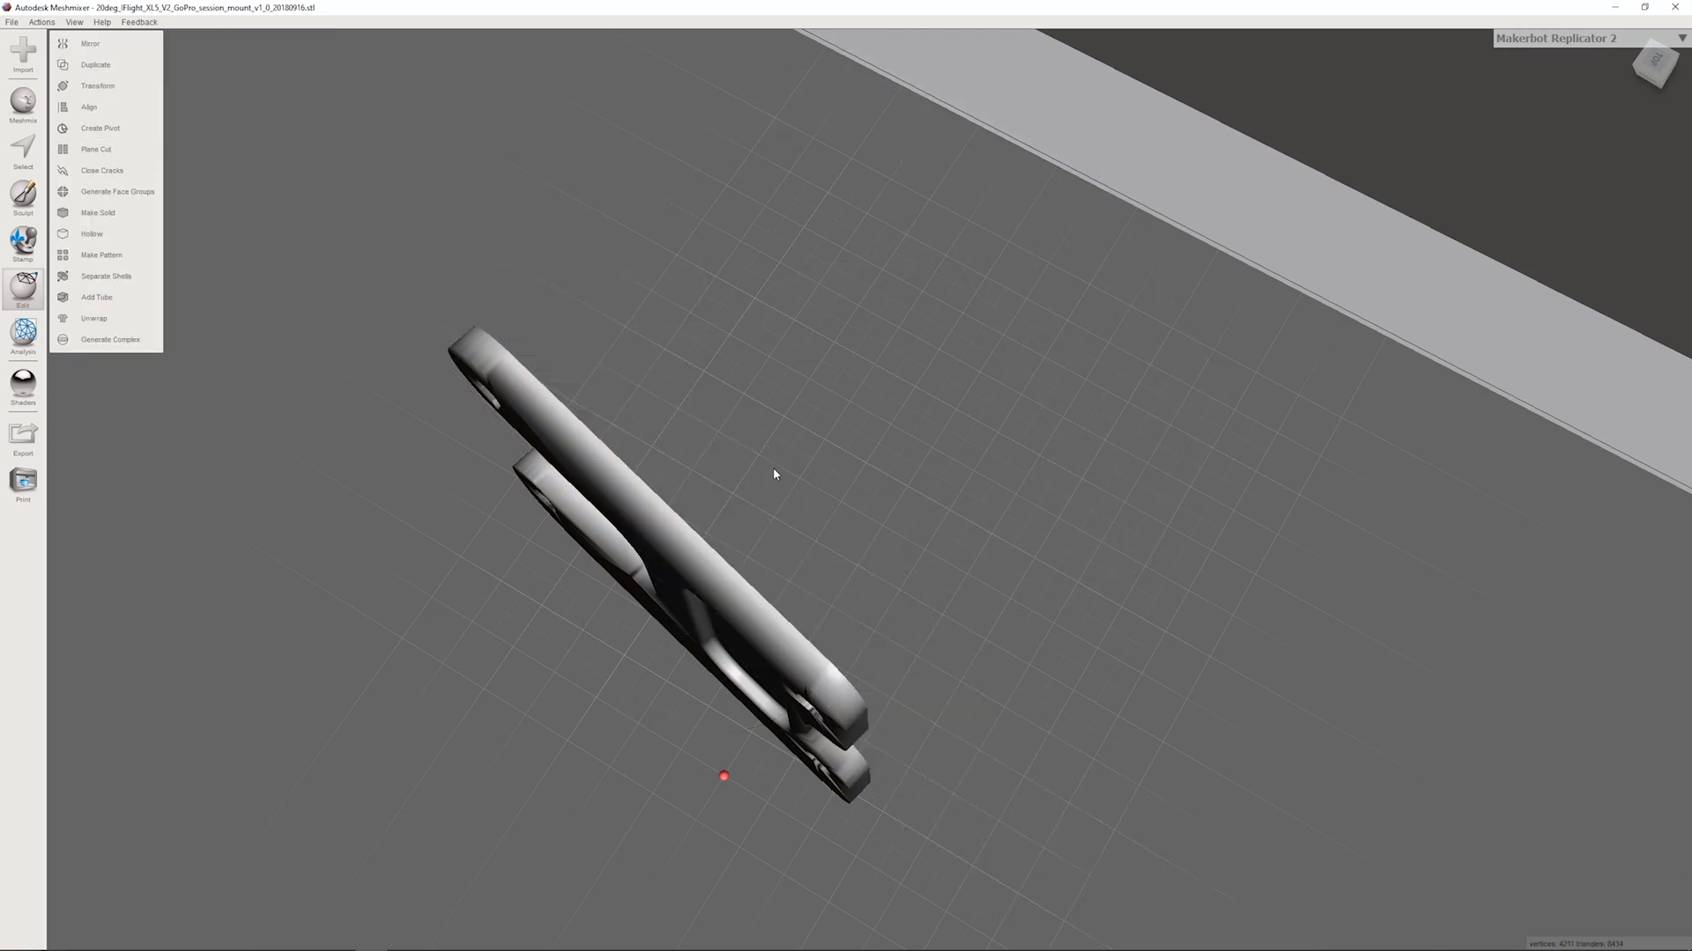
Step: Rotate the remaining base plate -90° about Z with Transform so its two long arms point upward
{"action": "right_click_drag", "start_coordinate": [774, 467], "coordinate": [797, 417]}
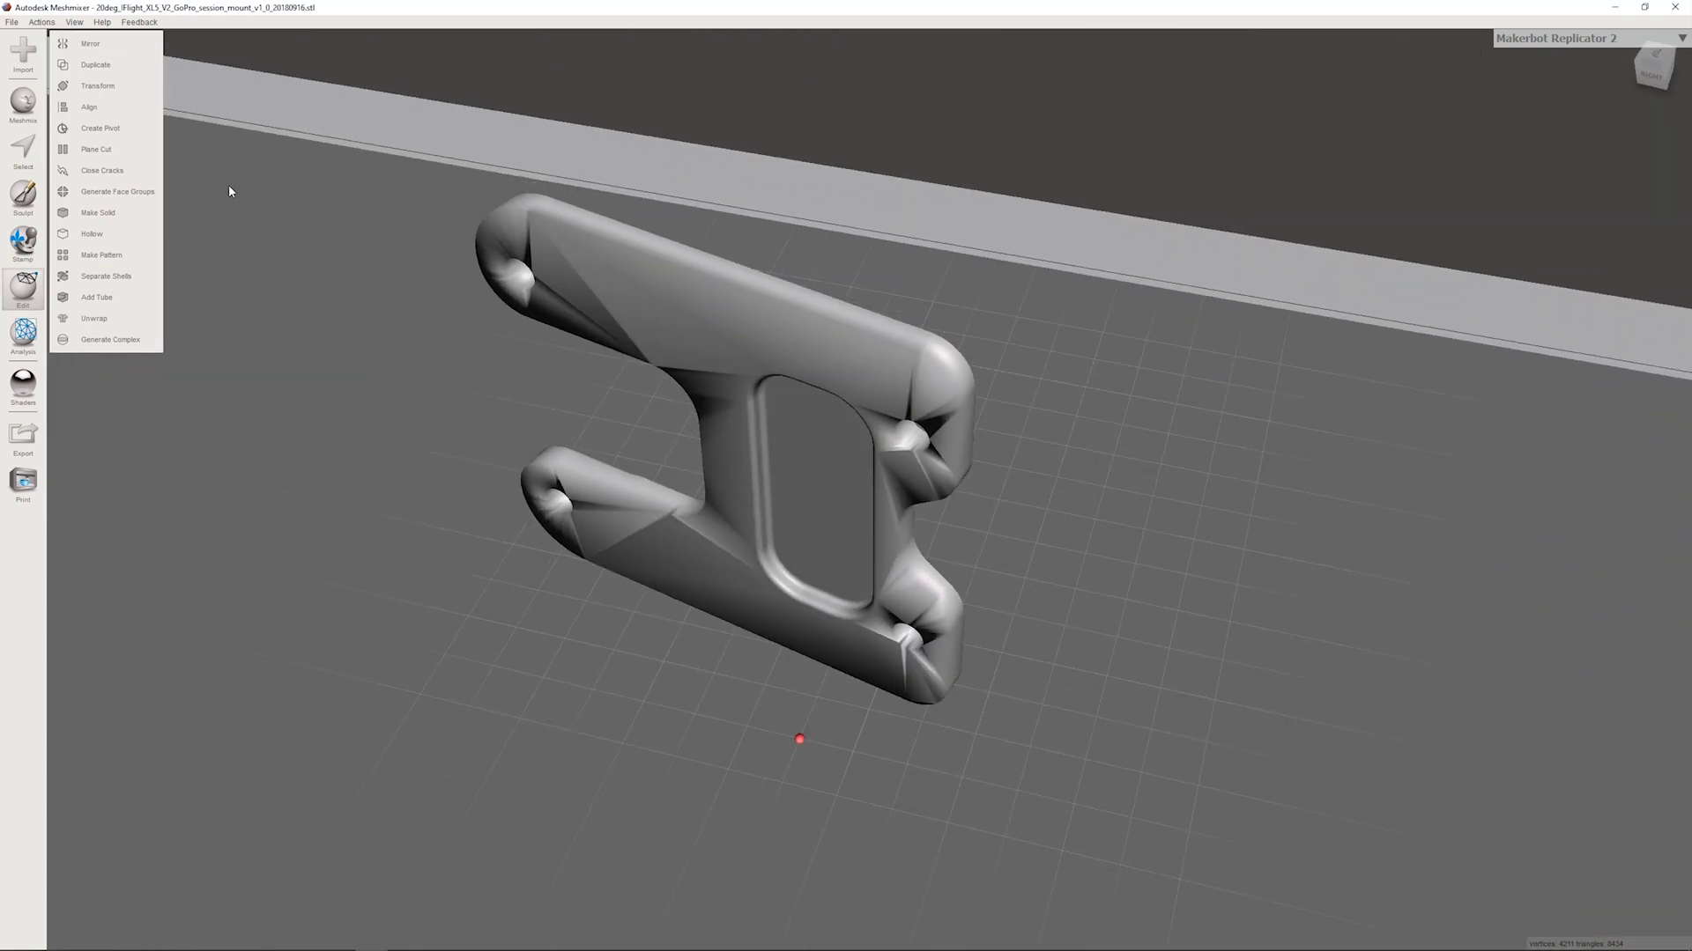
{"action": "left_click", "coordinate": [98, 85]}
{"action": "right_click_drag", "start_coordinate": [762, 303], "coordinate": [794, 332]}
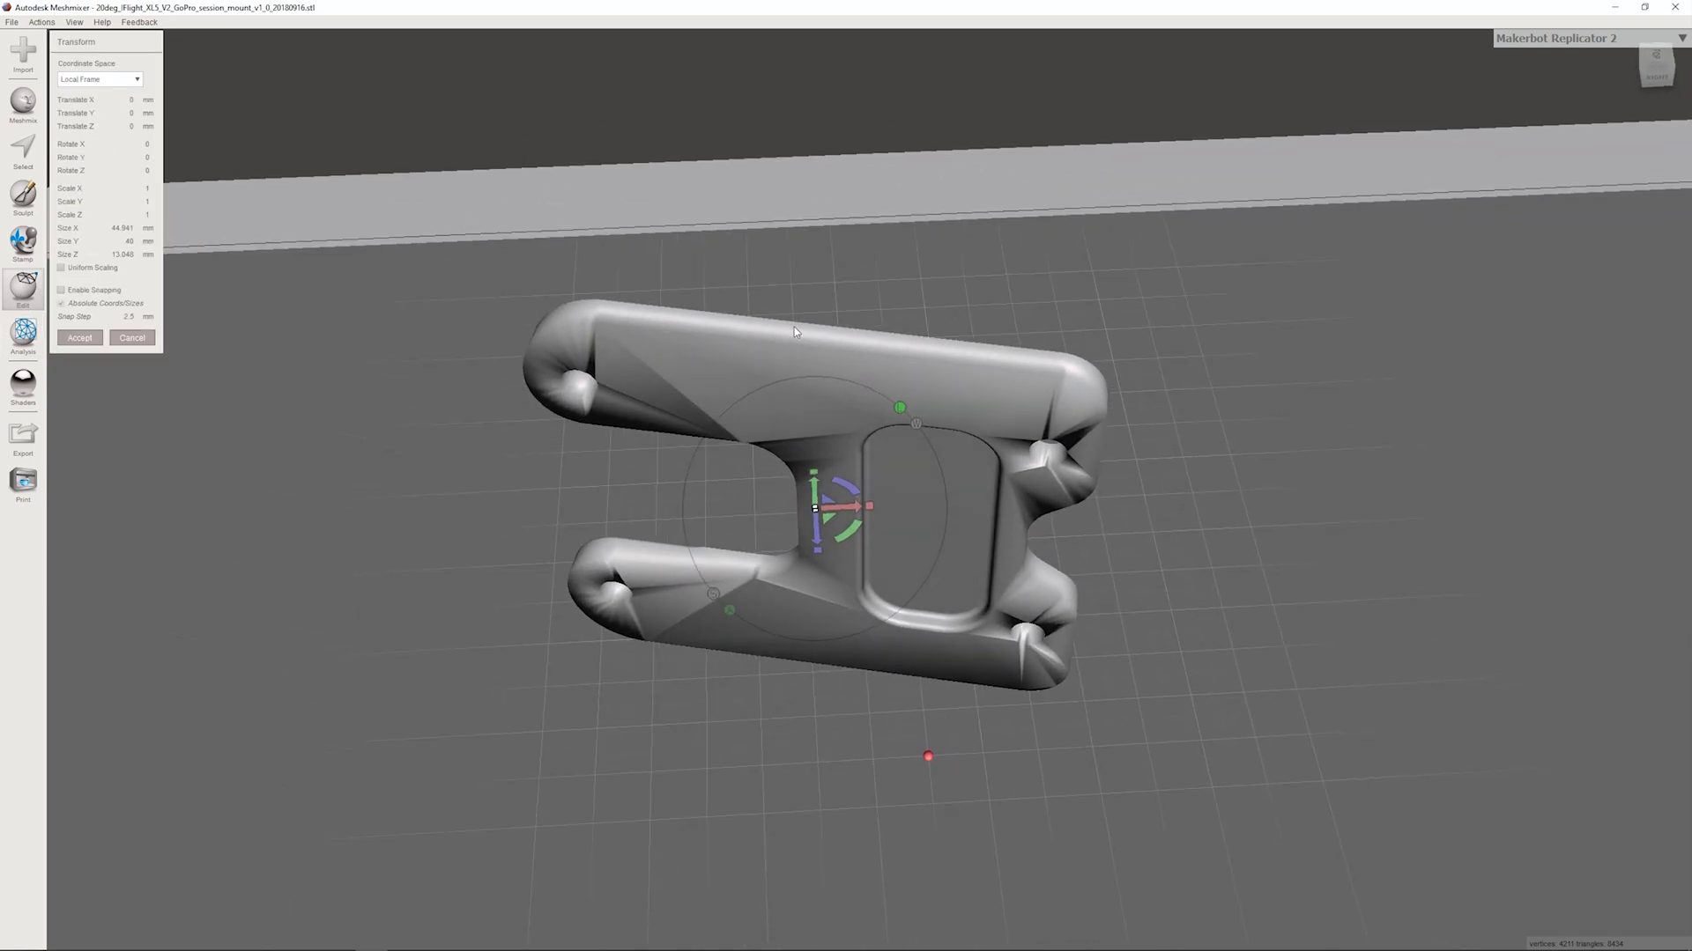
{"action": "right_click_drag", "start_coordinate": [878, 456], "coordinate": [607, 420]}
{"action": "right_click_drag", "start_coordinate": [672, 184], "coordinate": [966, 308]}
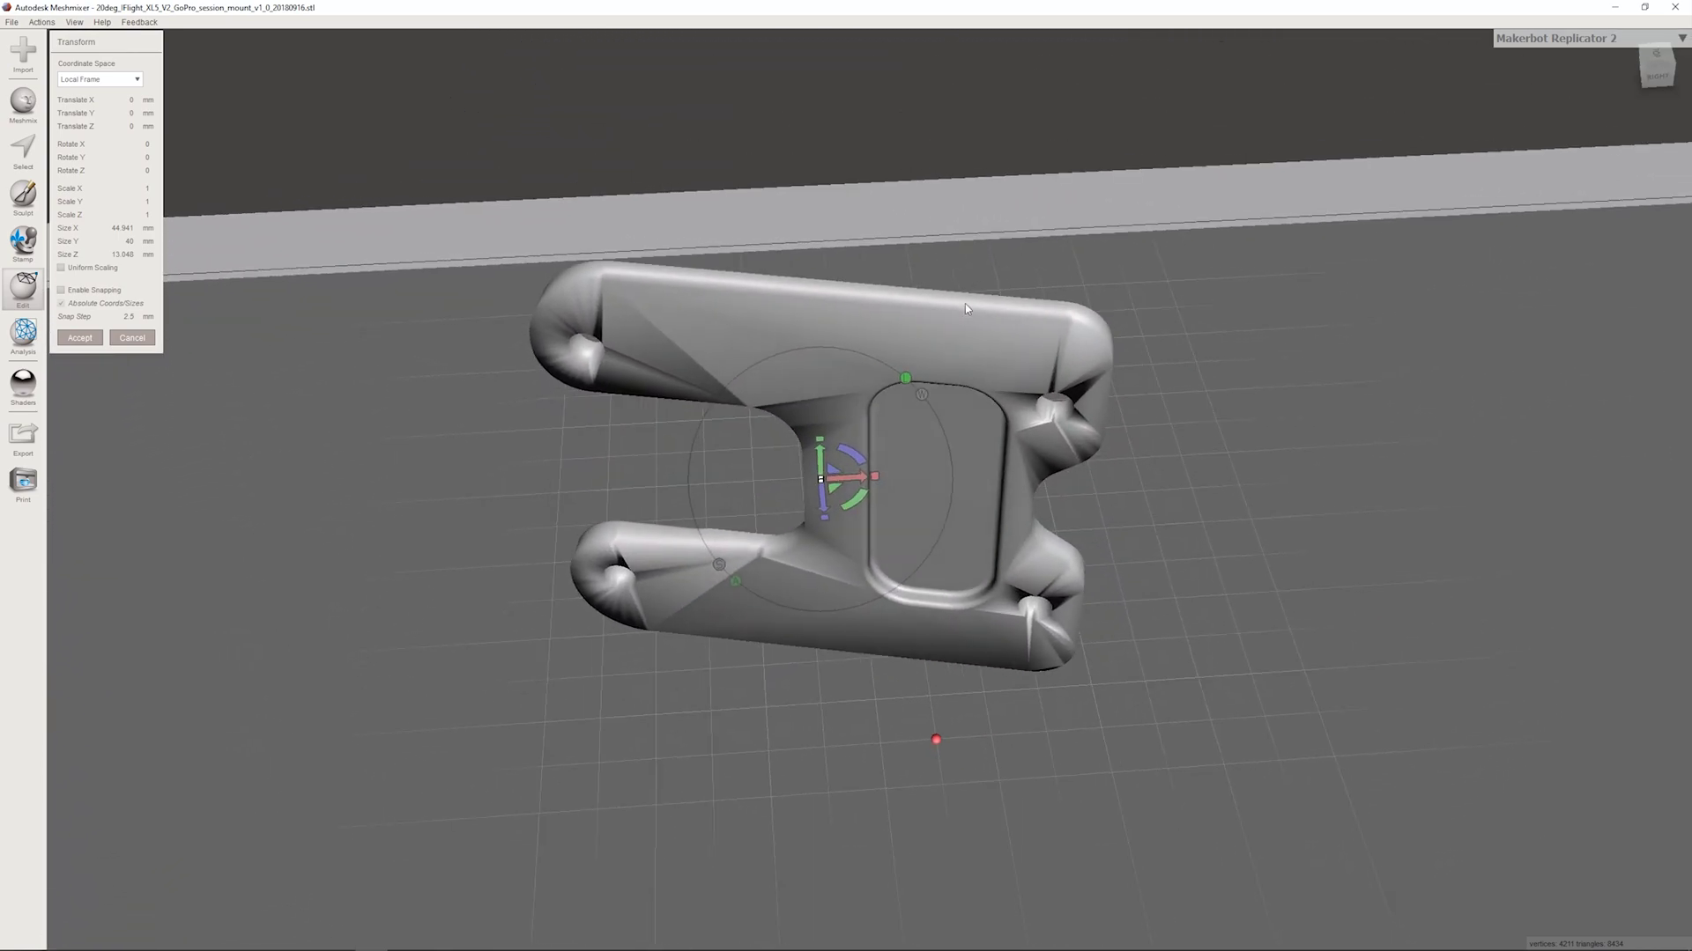
{"action": "left_click_drag", "start_coordinate": [838, 457], "coordinate": [894, 528]}
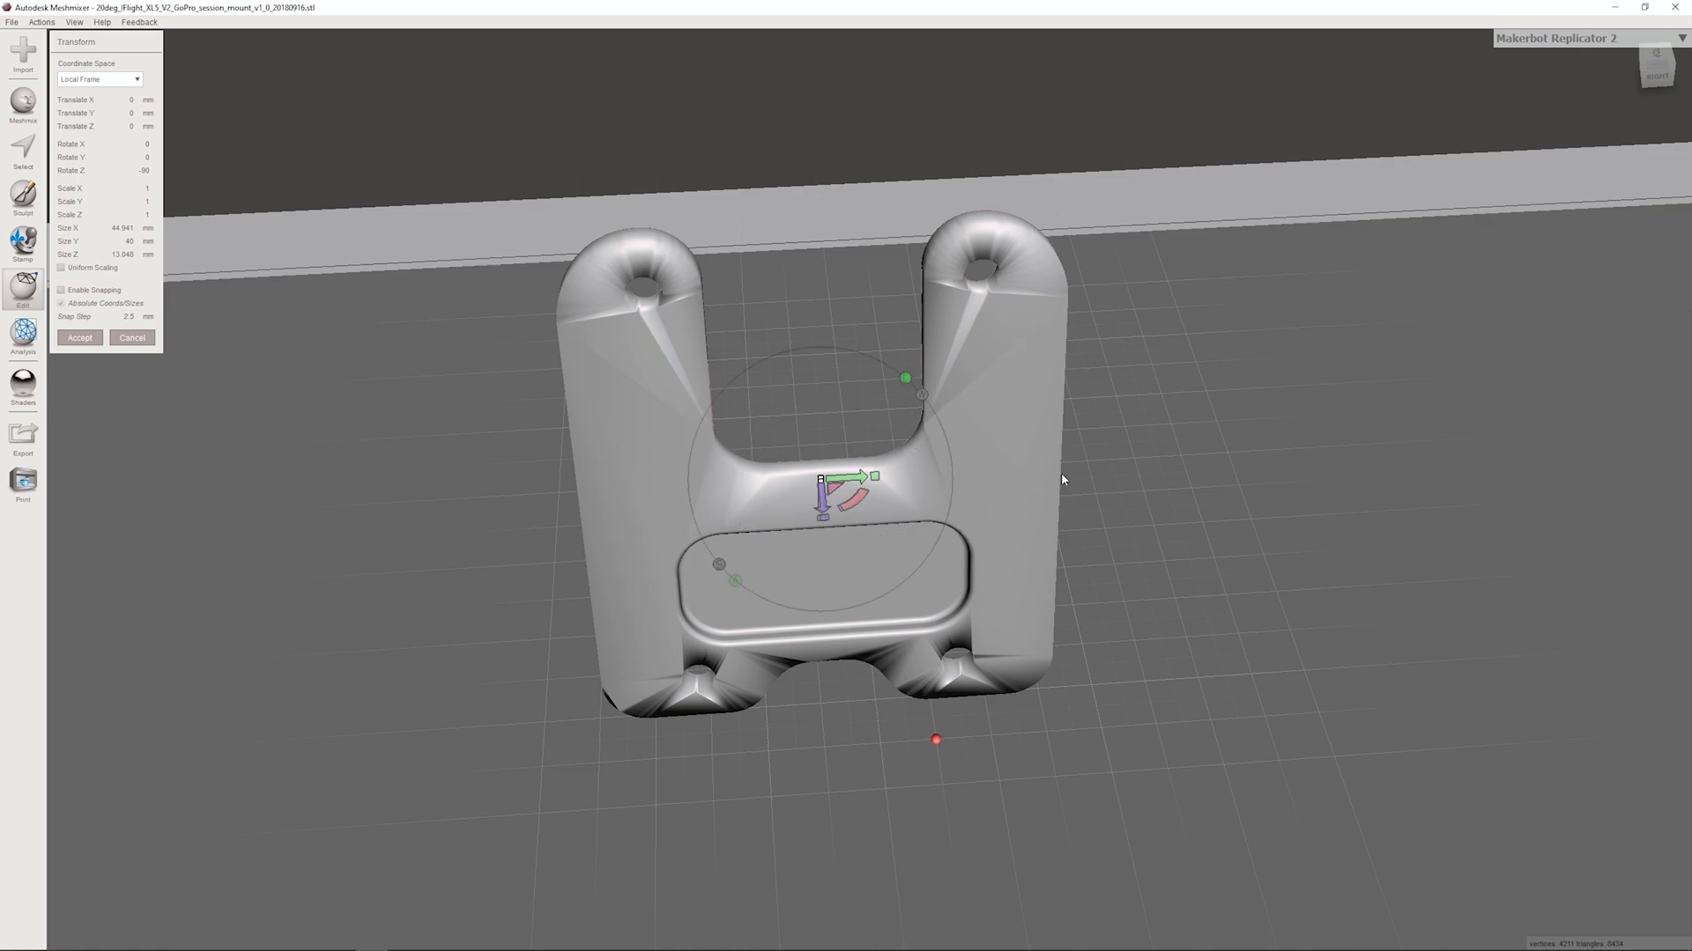
Step: Tilt the base plate to about 29.8° around X, move it about 55.6 mm along Z to the bed's edge and accept the transform
{"action": "right_click_drag", "start_coordinate": [1062, 479], "coordinate": [875, 381]}
{"action": "right_click_drag", "start_coordinate": [710, 226], "coordinate": [645, 242]}
{"action": "left_click_drag", "start_coordinate": [606, 294], "coordinate": [628, 298]}
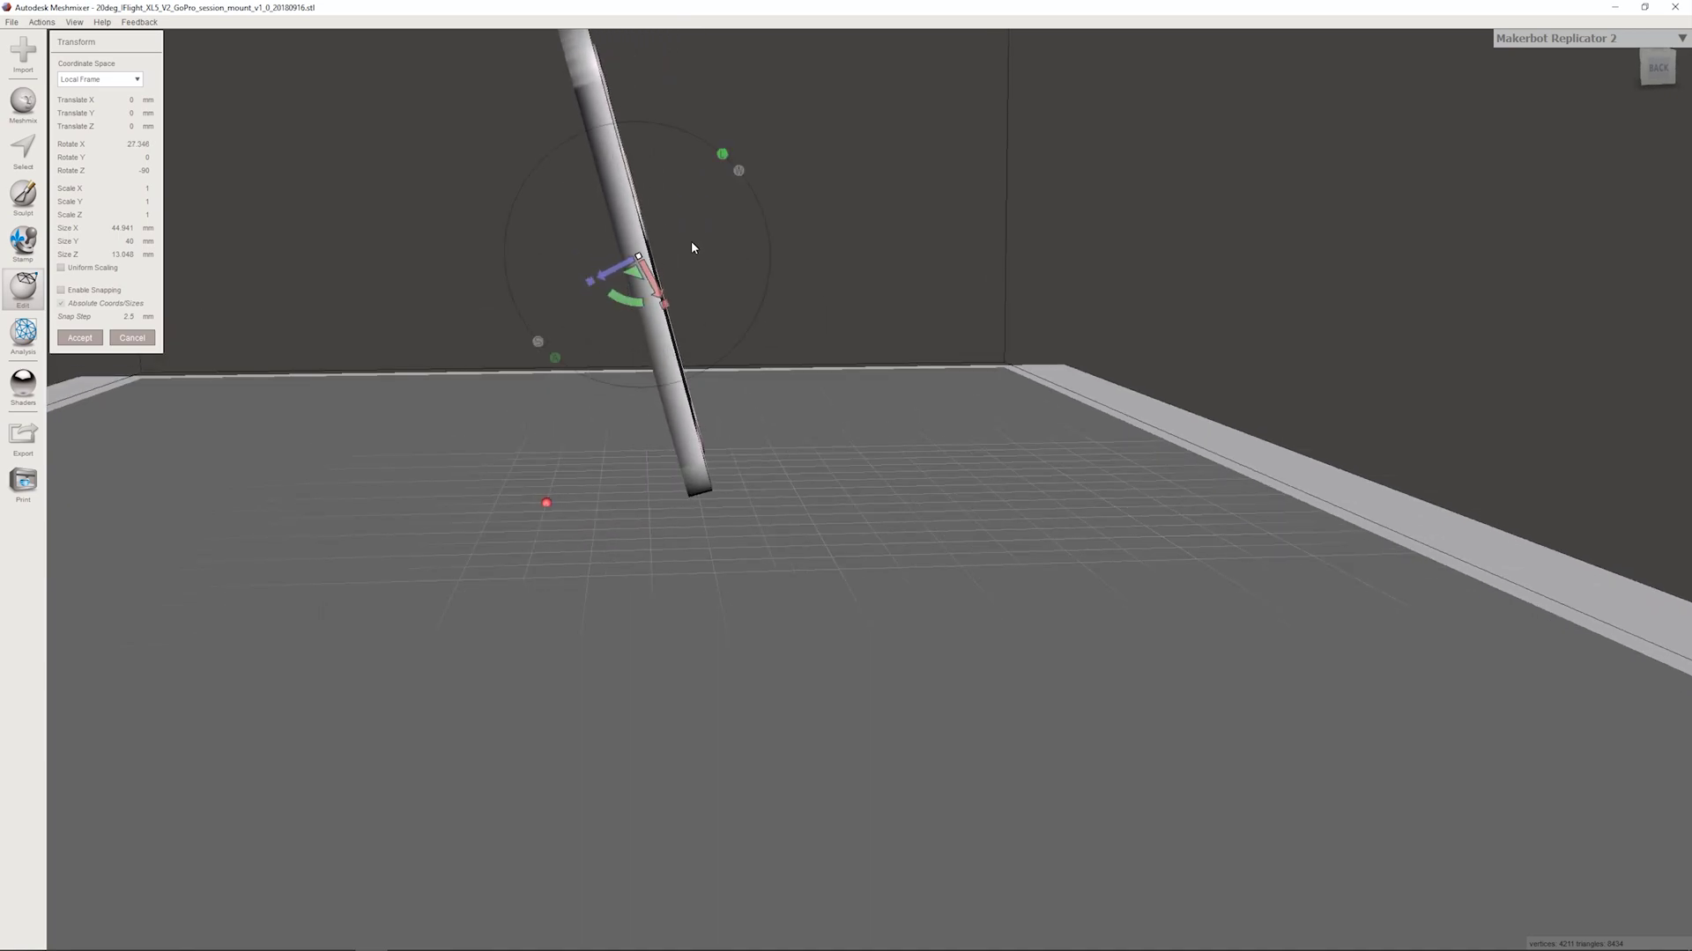
{"action": "right_click_drag", "start_coordinate": [798, 232], "coordinate": [775, 265]}
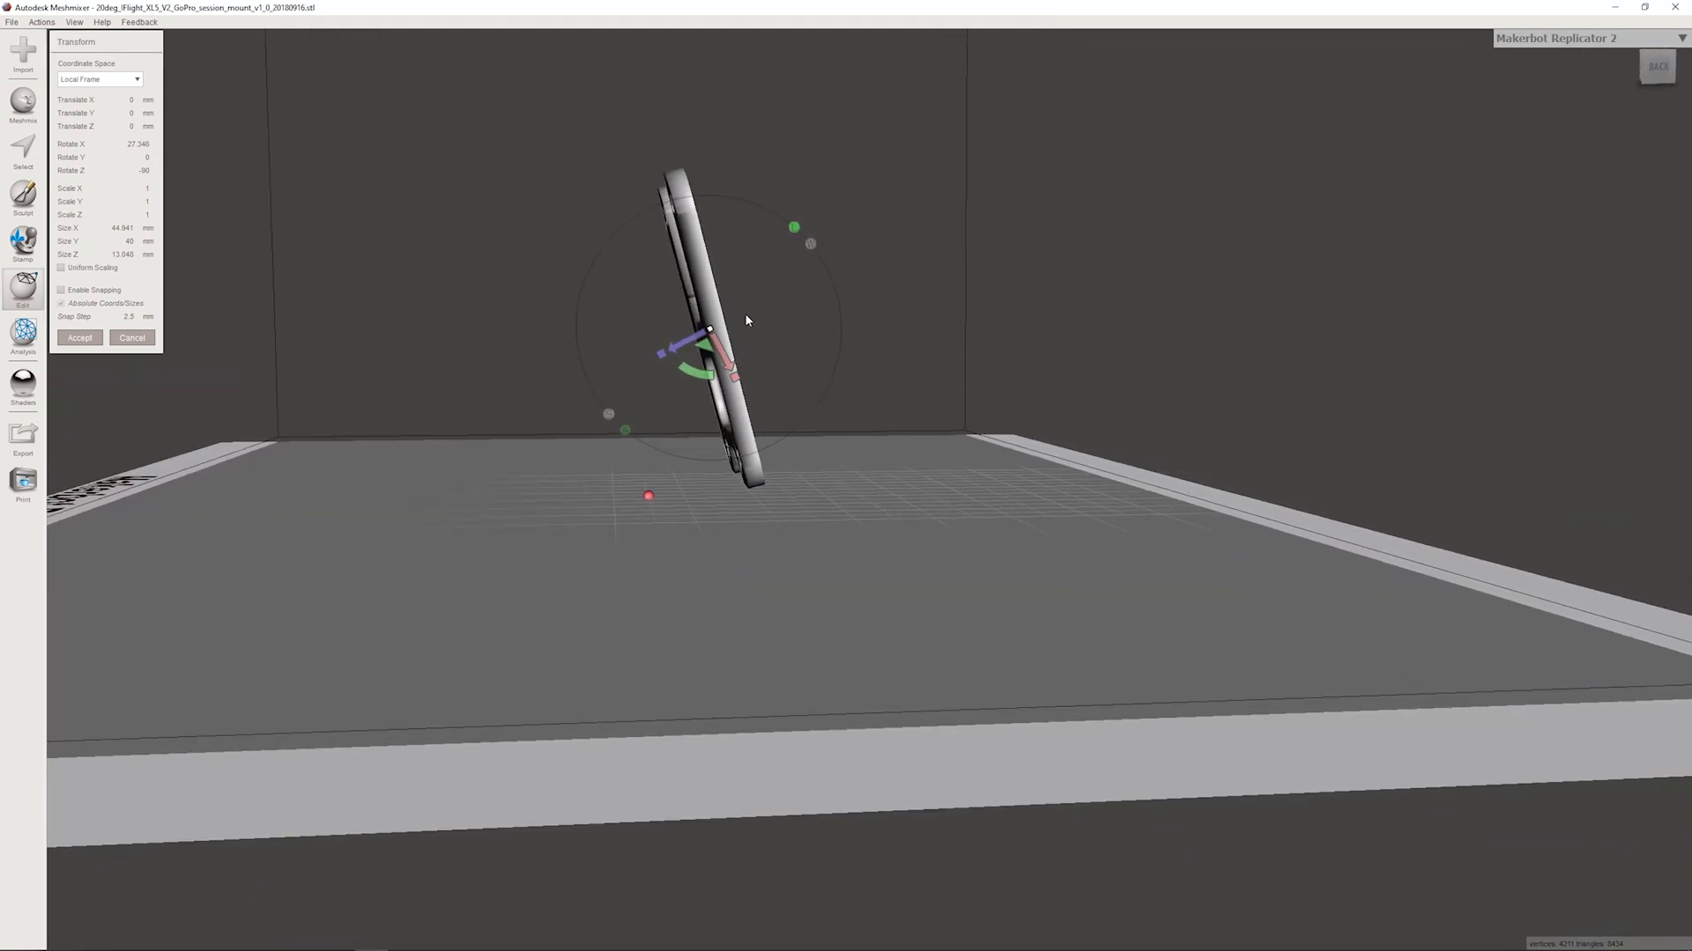
{"action": "left_click_drag", "start_coordinate": [707, 379], "coordinate": [319, 330]}
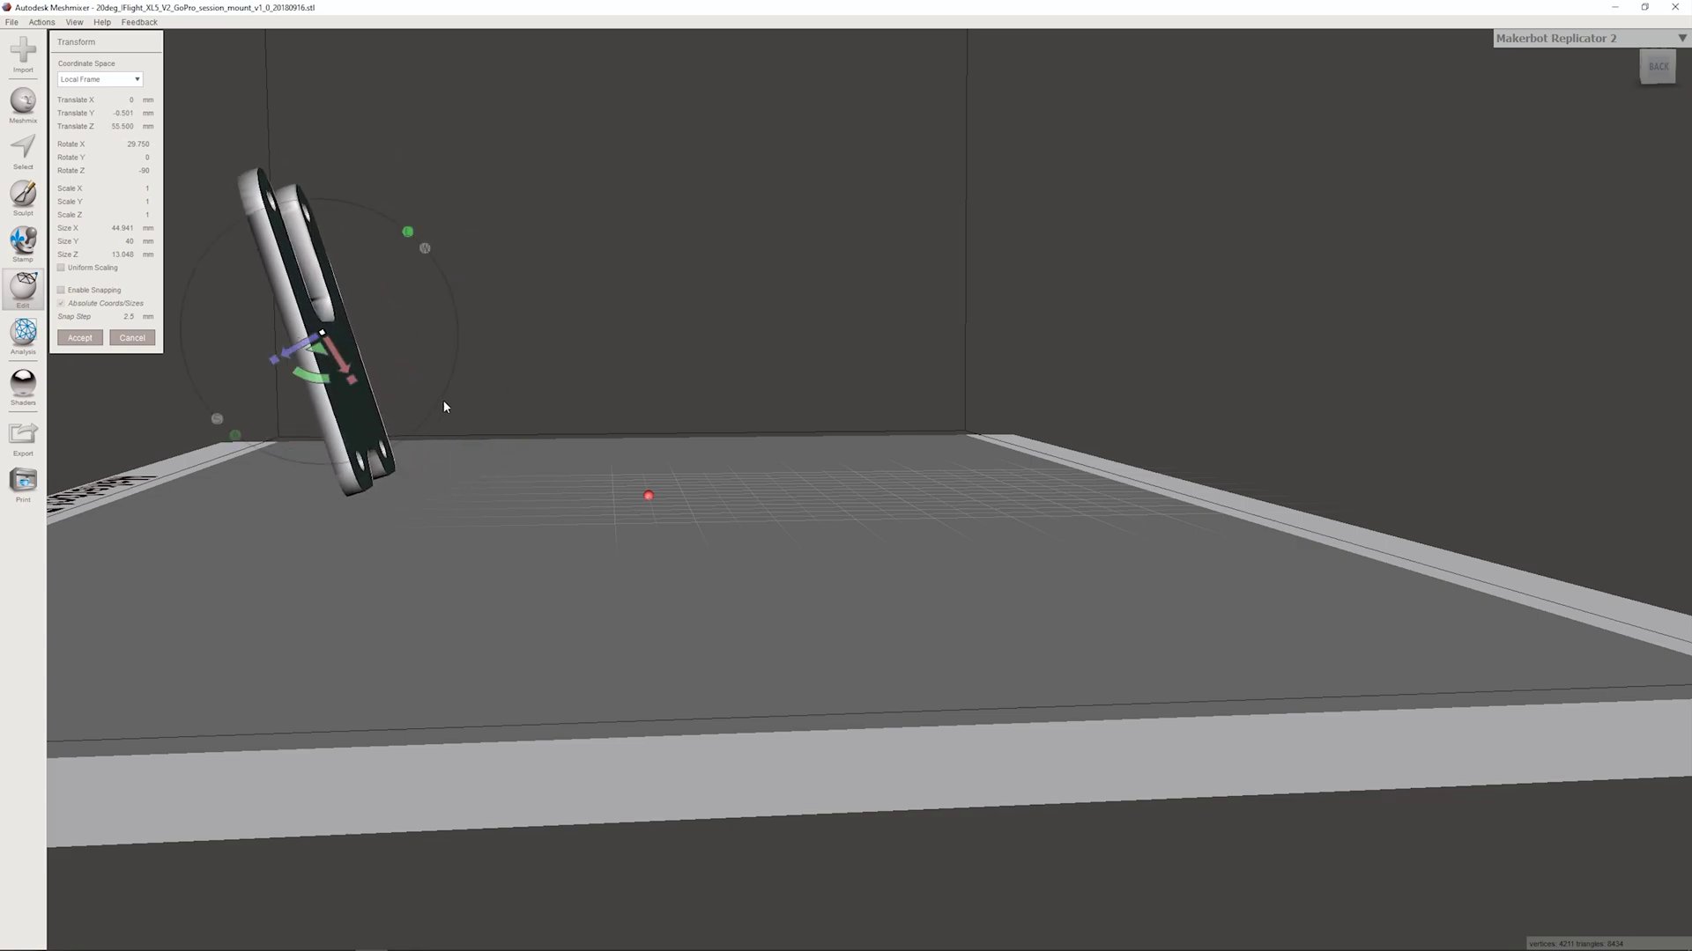
{"action": "right_click_drag", "start_coordinate": [442, 400], "coordinate": [812, 571]}
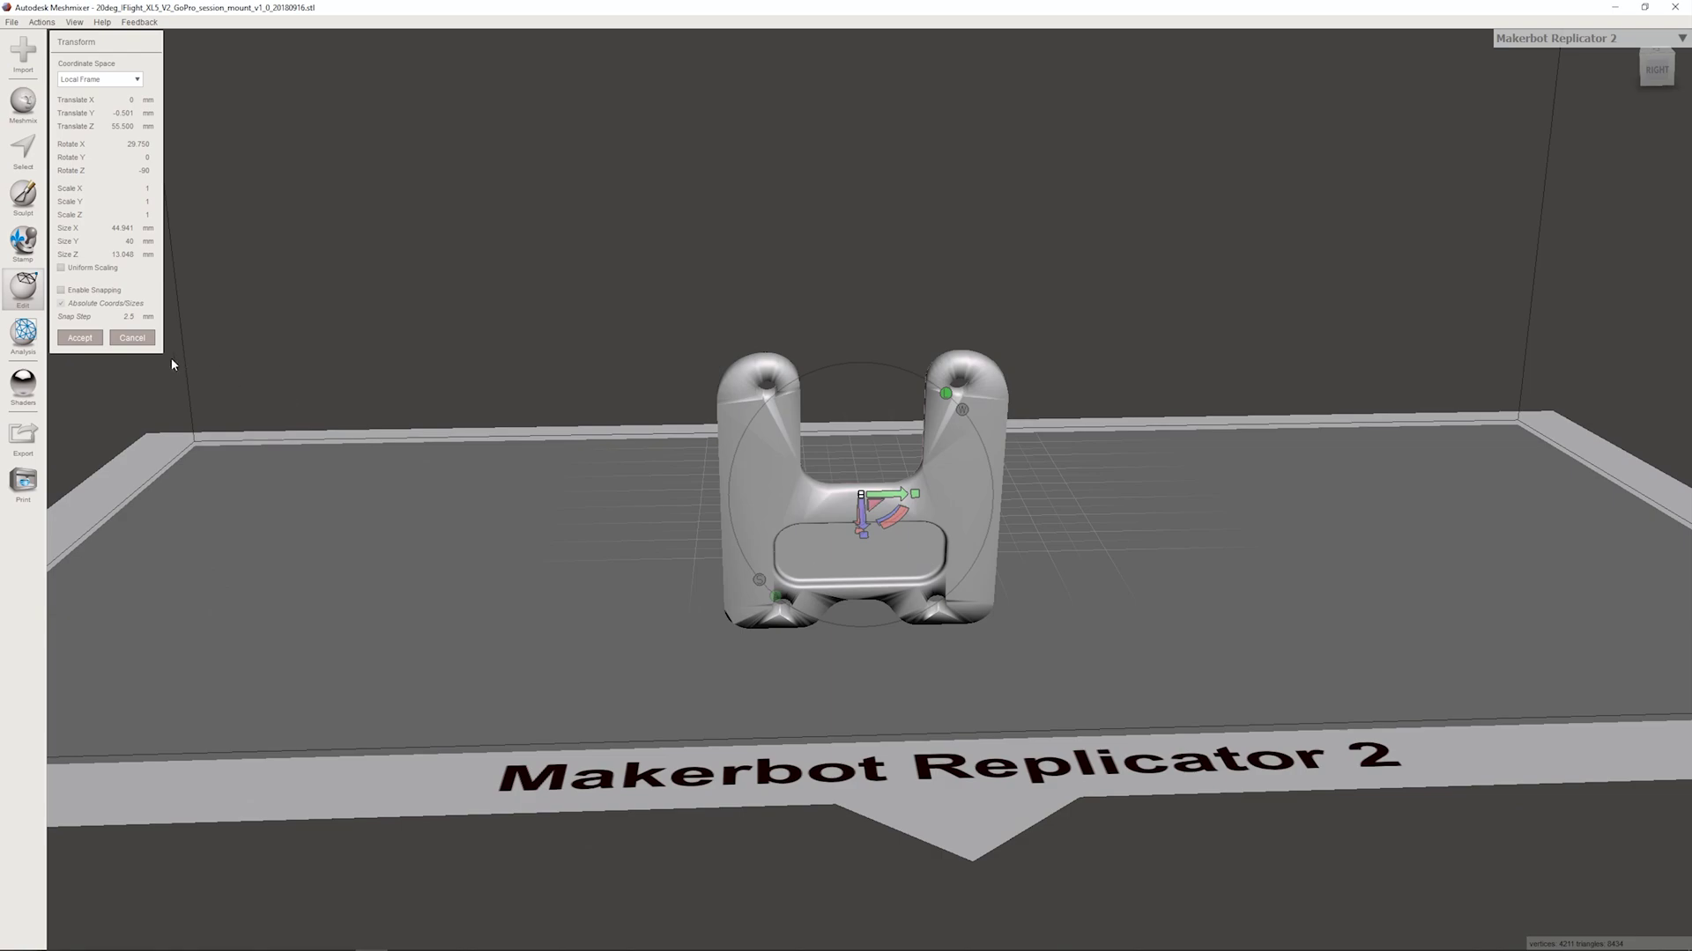
{"action": "left_click", "coordinate": [80, 337]}
Step: Append LHI_220R_20degree_GOPRO_SESSION_mount.stl from the Remix folder to the scene alongside the cut base plate
{"action": "right_click_drag", "start_coordinate": [886, 504], "coordinate": [1016, 384]}
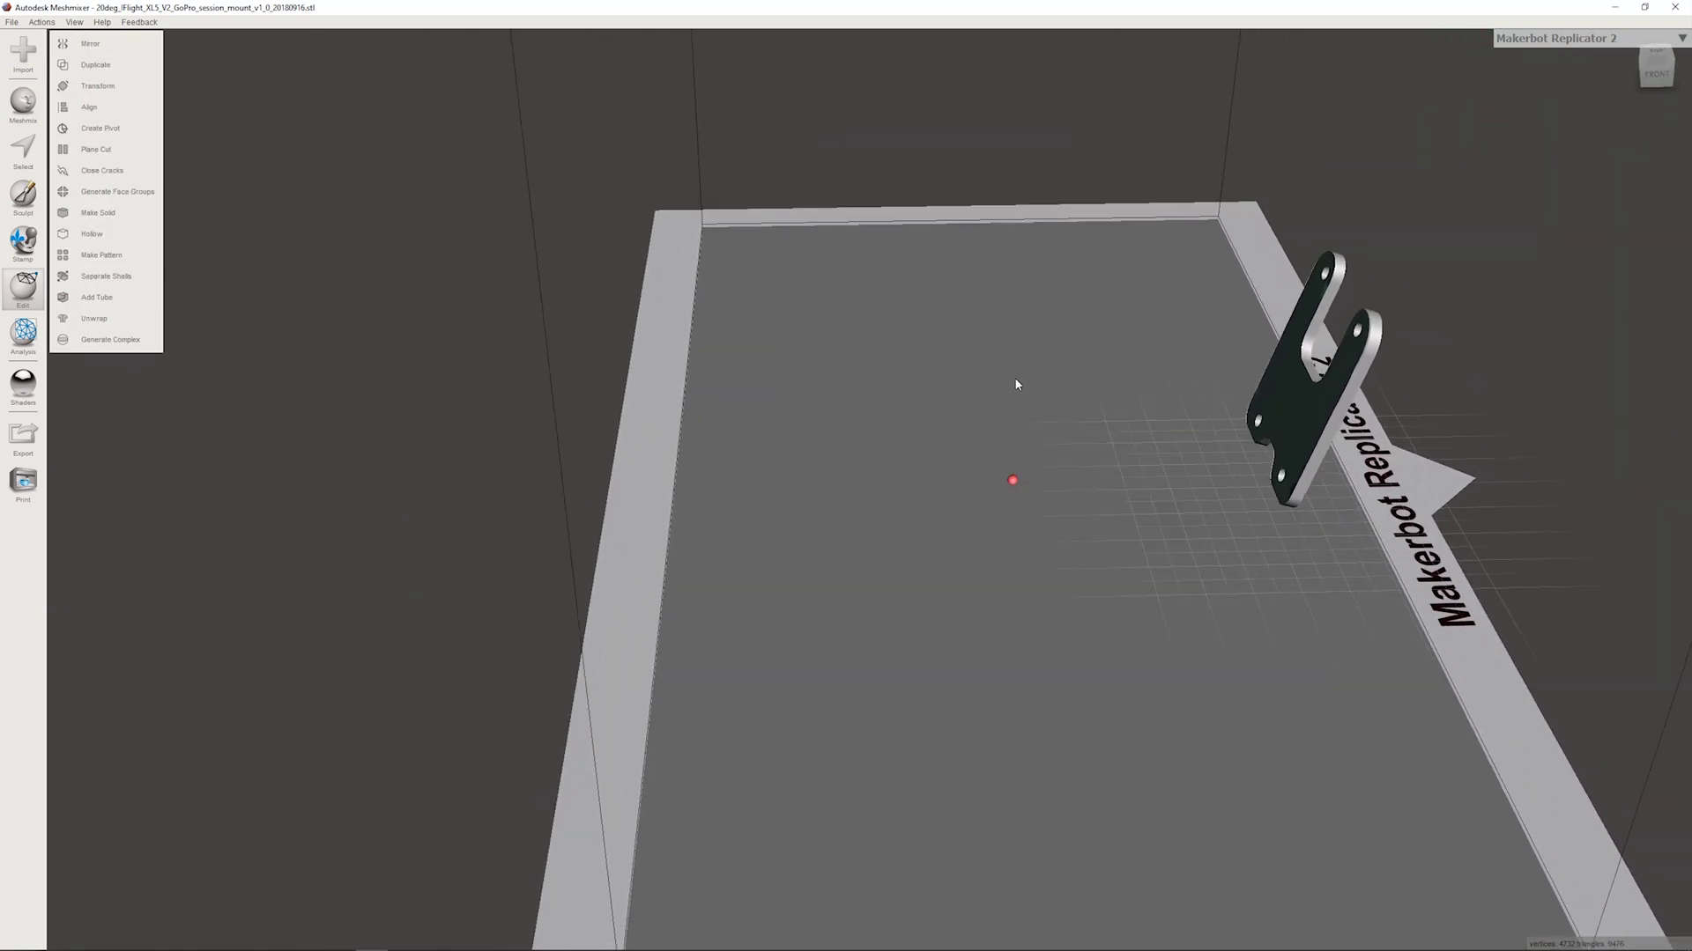
{"action": "mouse_move", "coordinate": [27, 947]}
{"action": "mouse_move", "coordinate": [275, 943]}
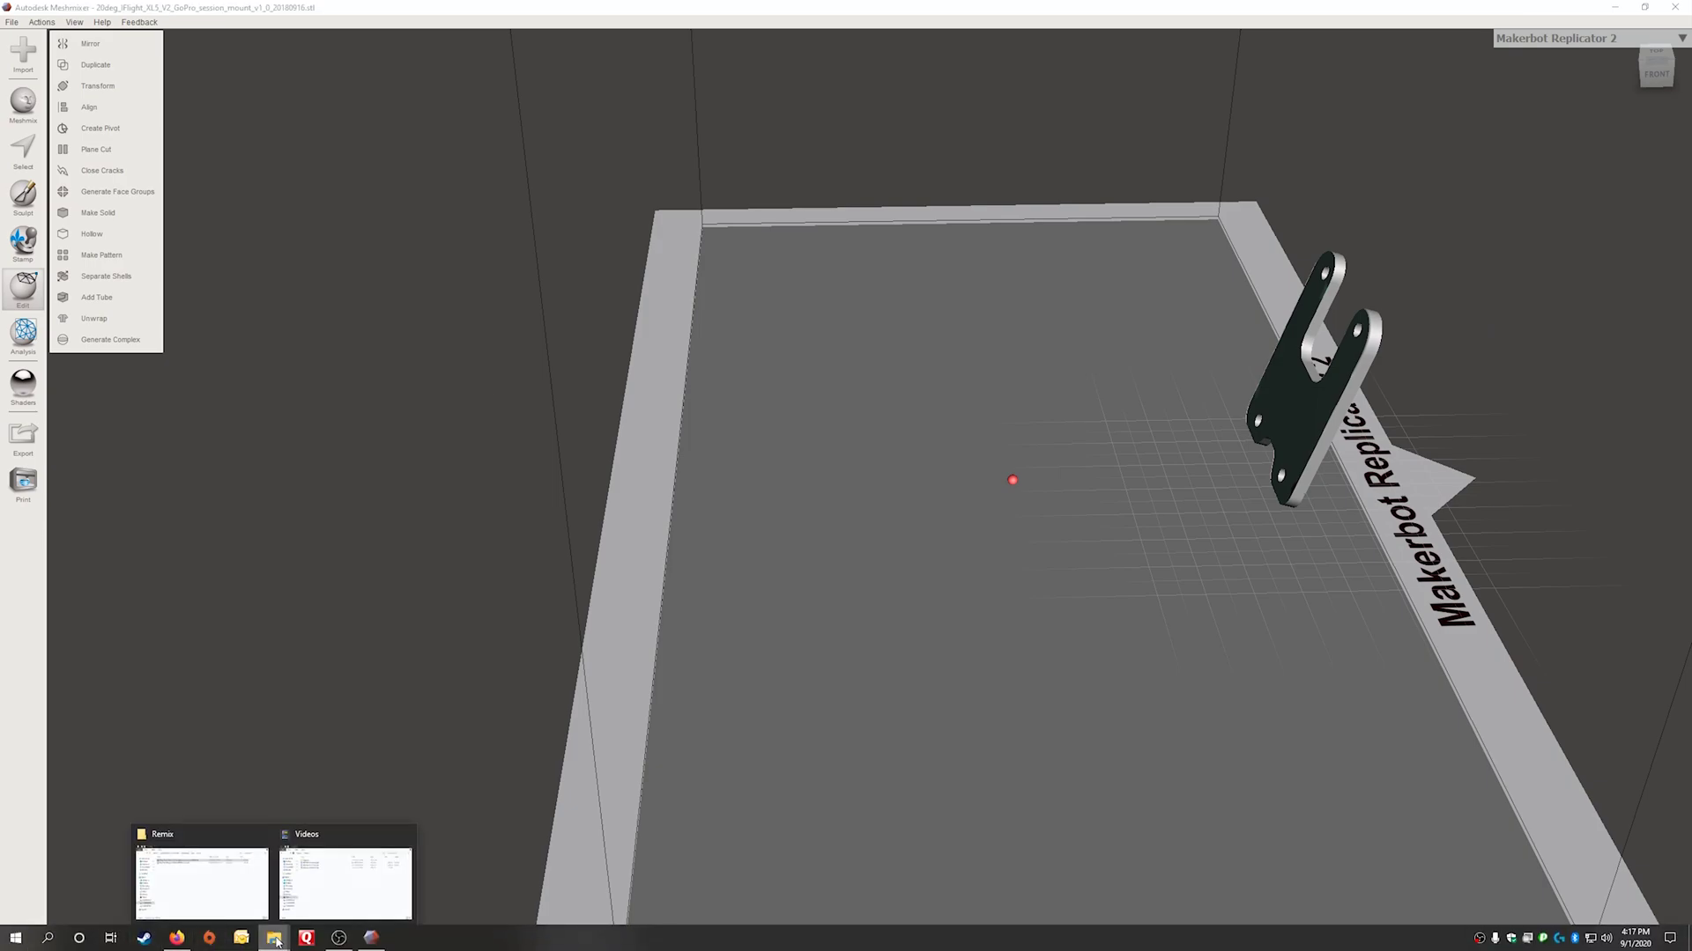
{"action": "left_click", "coordinate": [215, 885]}
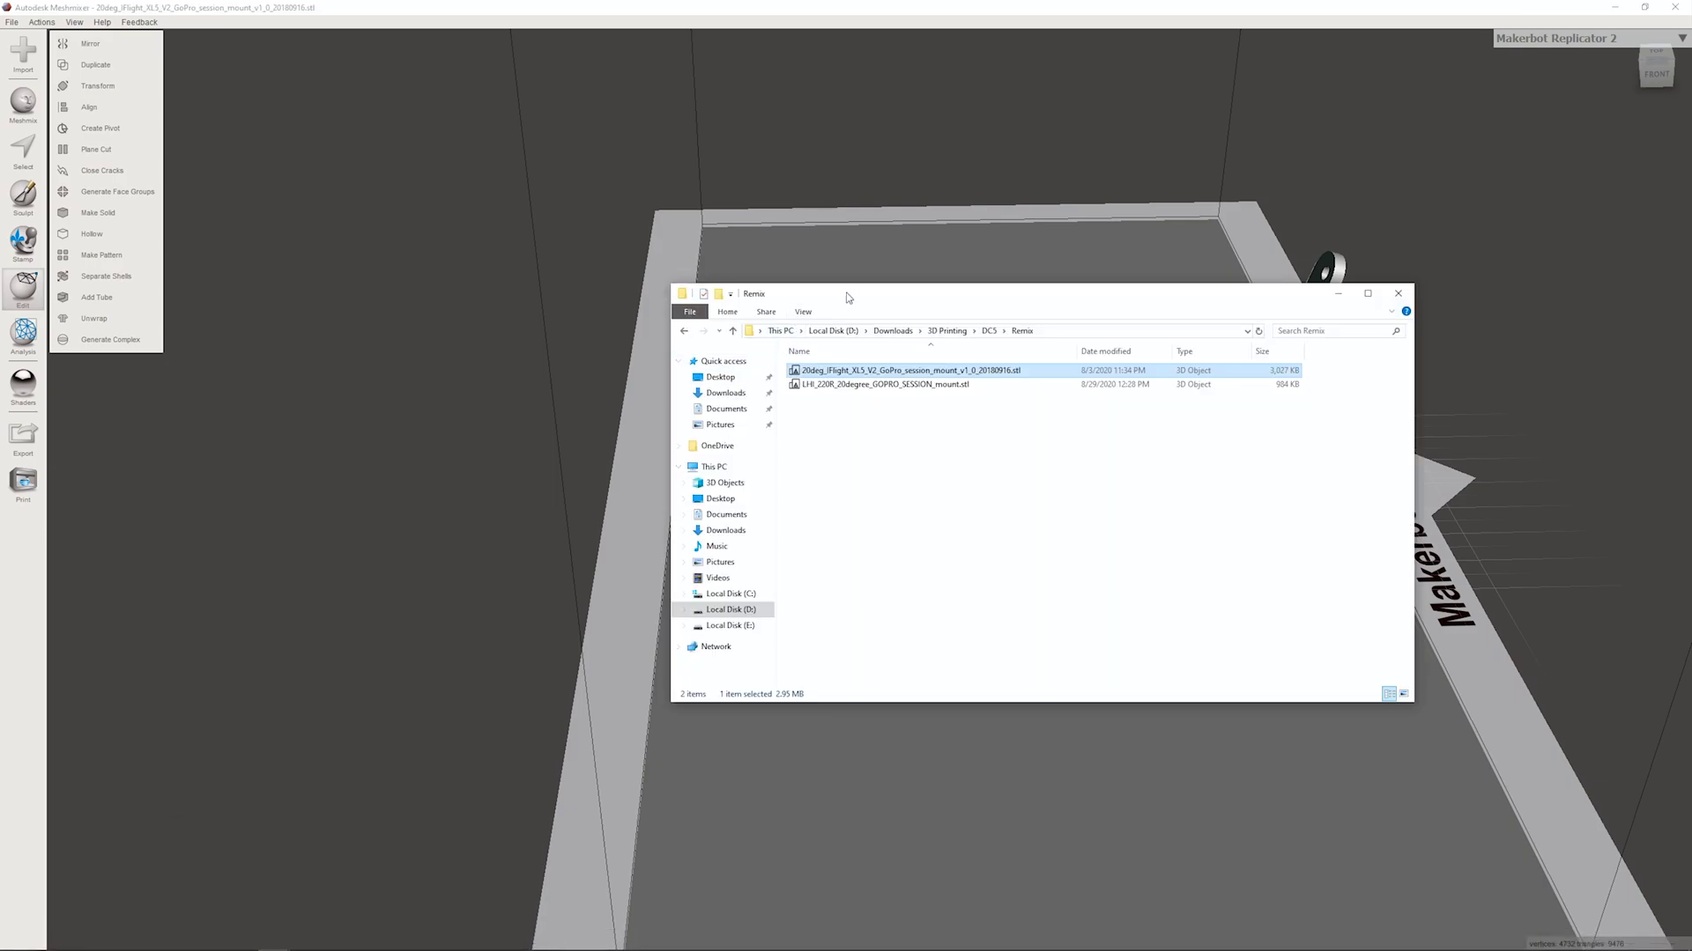
{"action": "left_click_drag", "start_coordinate": [848, 297], "coordinate": [397, 244]}
{"action": "left_click", "coordinate": [382, 333]}
{"action": "left_click_drag", "start_coordinate": [382, 333], "coordinate": [1053, 537]}
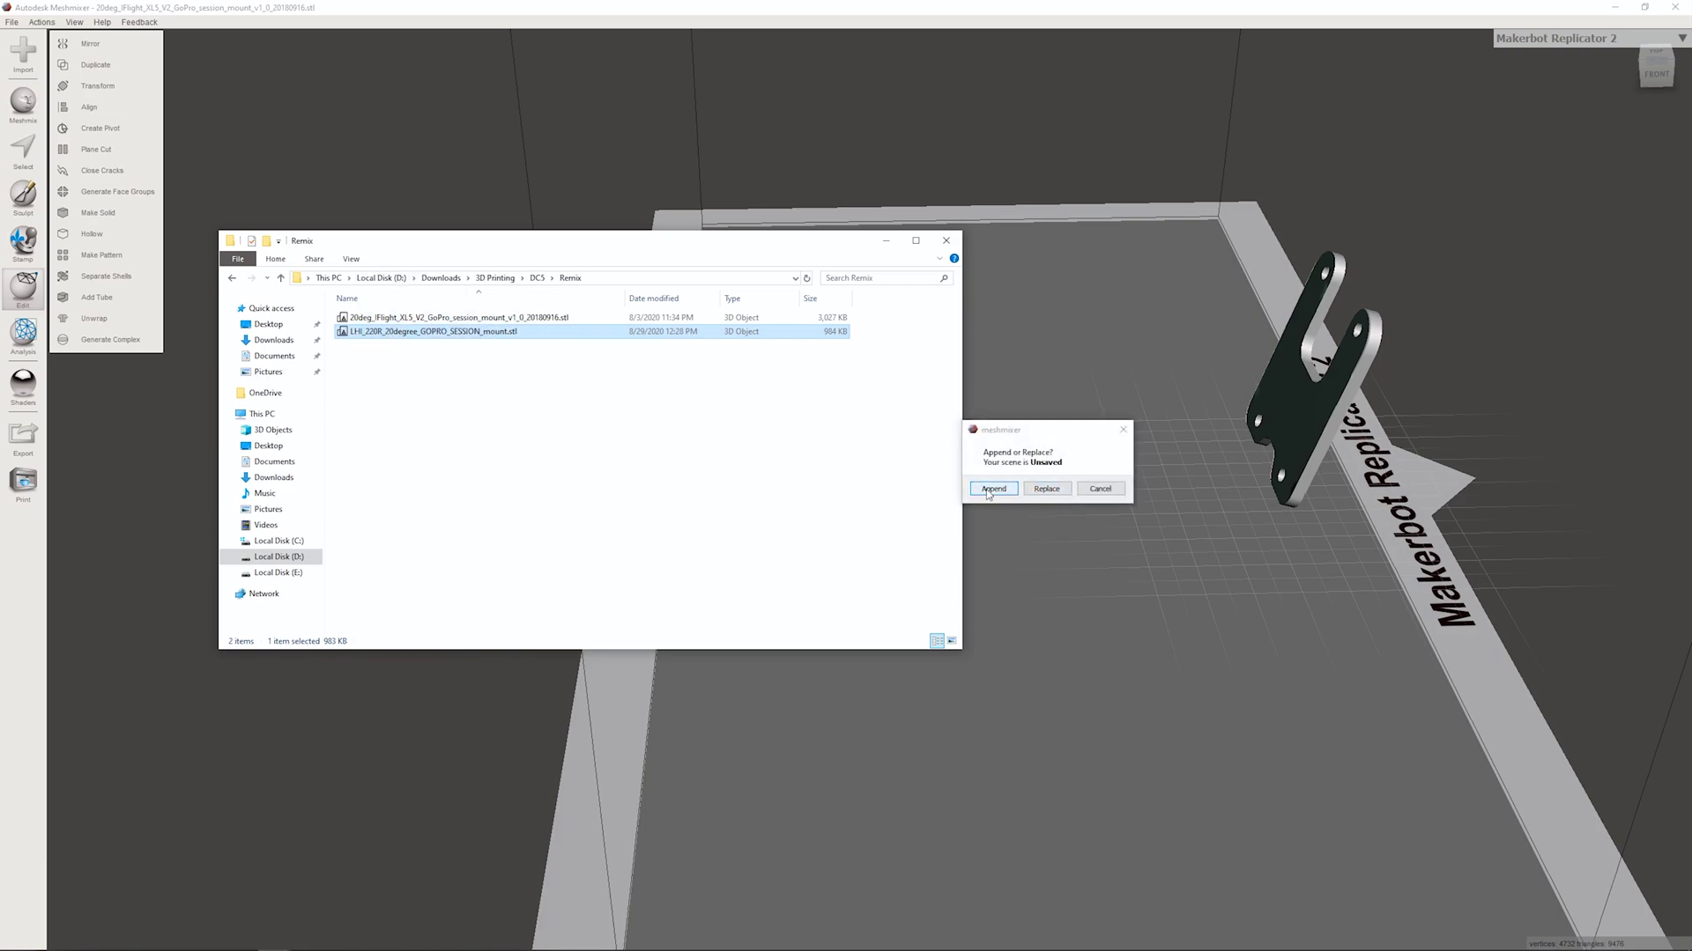
{"action": "left_click", "coordinate": [993, 489]}
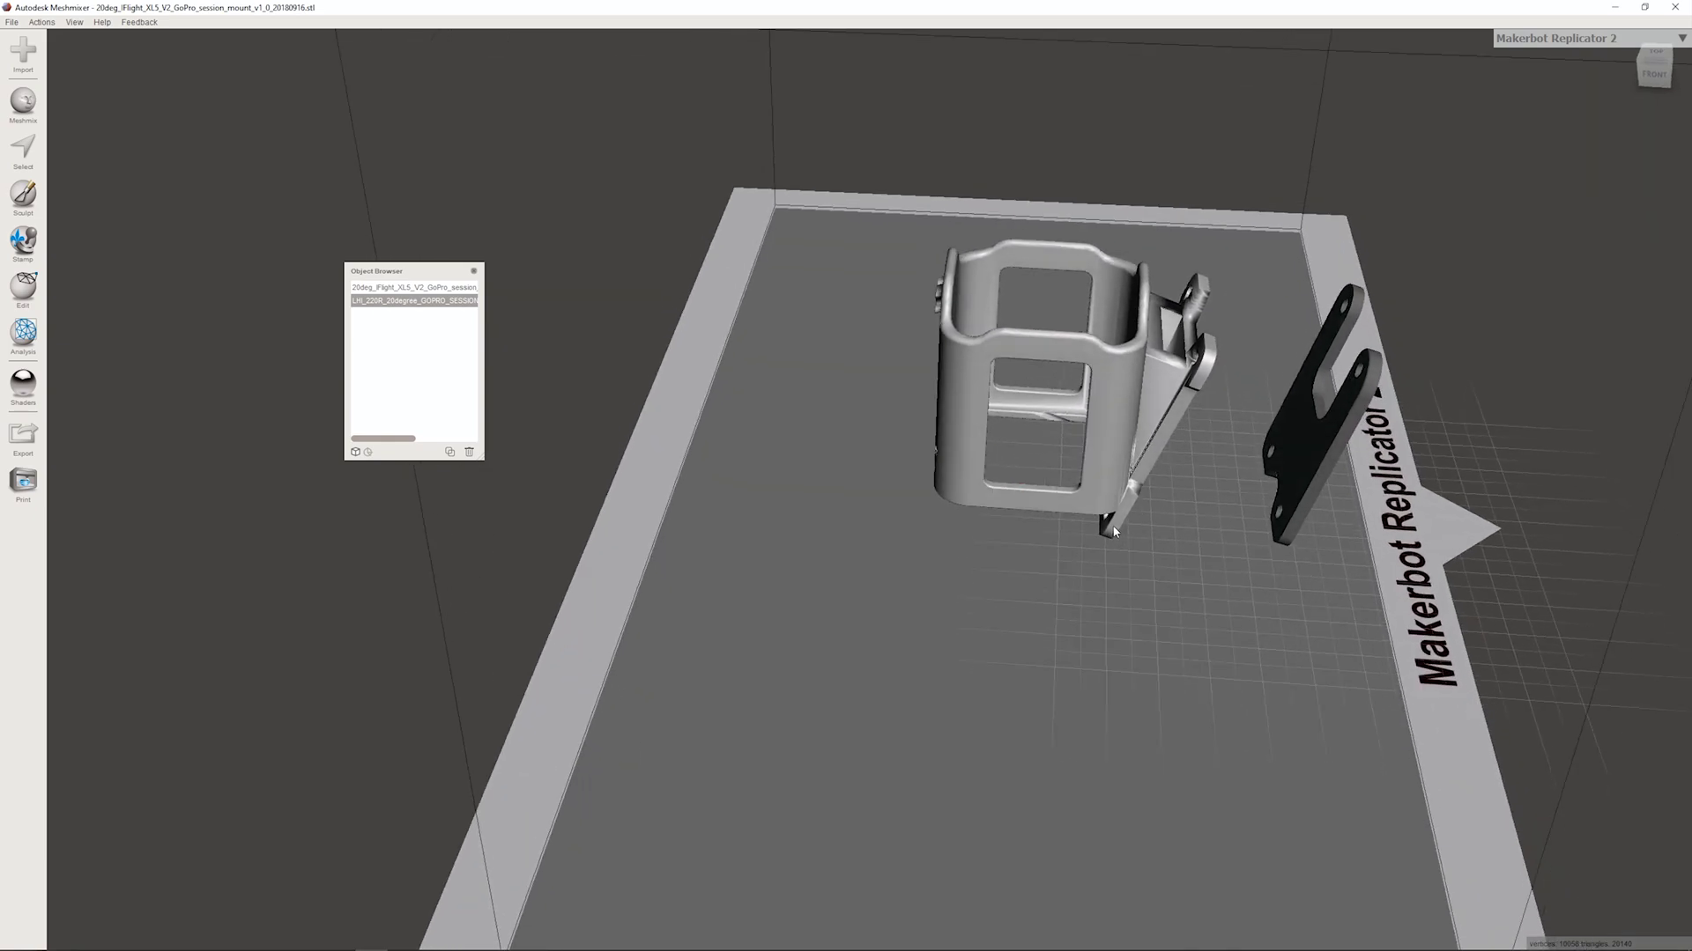
Step: Make the LHI 220R mount the active object and move the Object Browser clear of the camera cage, beside the base plate
{"action": "left_click_drag", "start_coordinate": [428, 275], "coordinate": [410, 307]}
{"action": "left_click", "coordinate": [397, 321]}
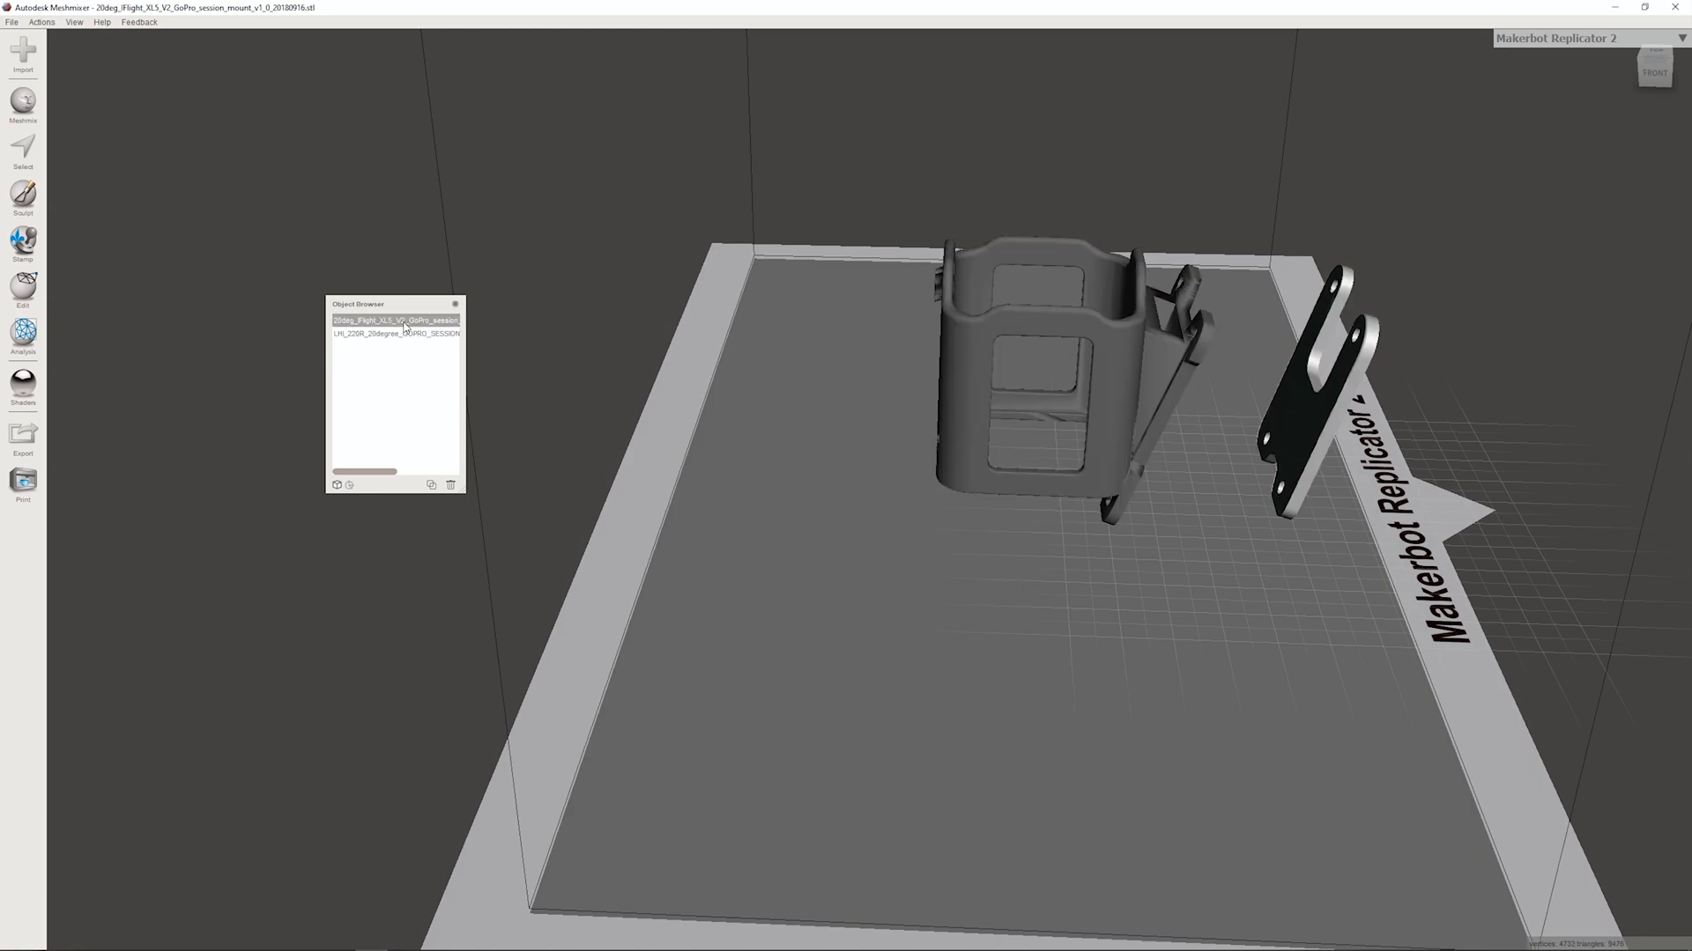
{"action": "left_click", "coordinate": [402, 334]}
{"action": "left_click_drag", "start_coordinate": [393, 307], "coordinate": [1438, 487]}
{"action": "right_click_drag", "start_coordinate": [1185, 424], "coordinate": [1159, 411]}
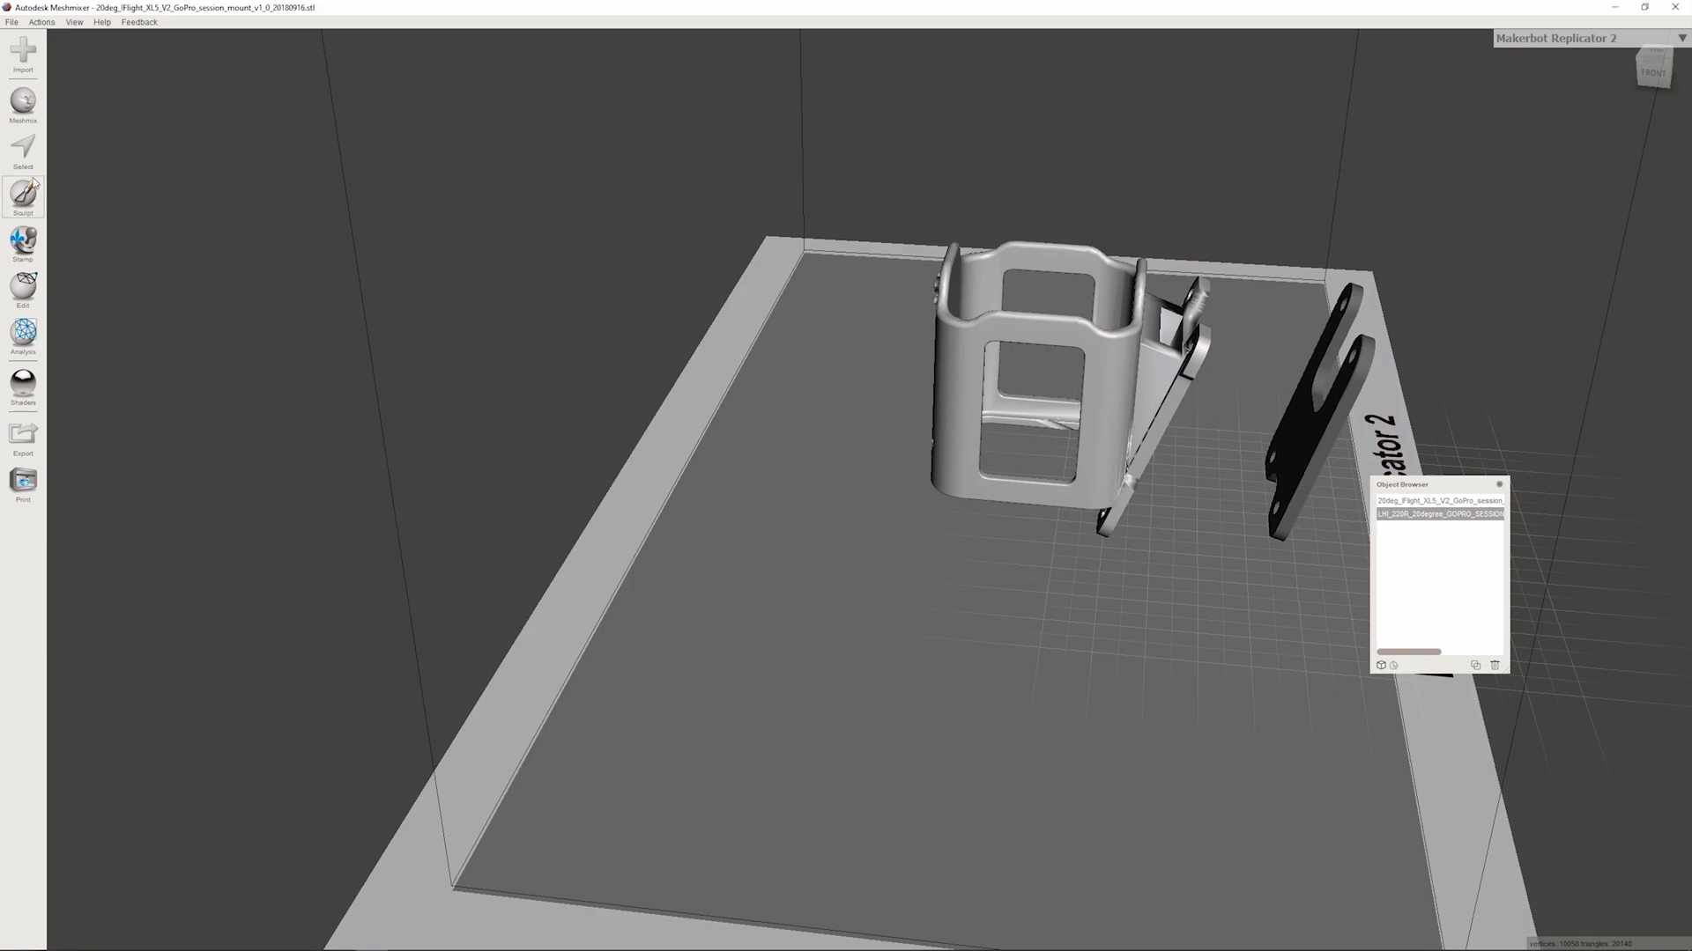
Step: Move the LHI 220R mount about -4.4 mm along Z with Transform and accept it
{"action": "left_click", "coordinate": [16, 294]}
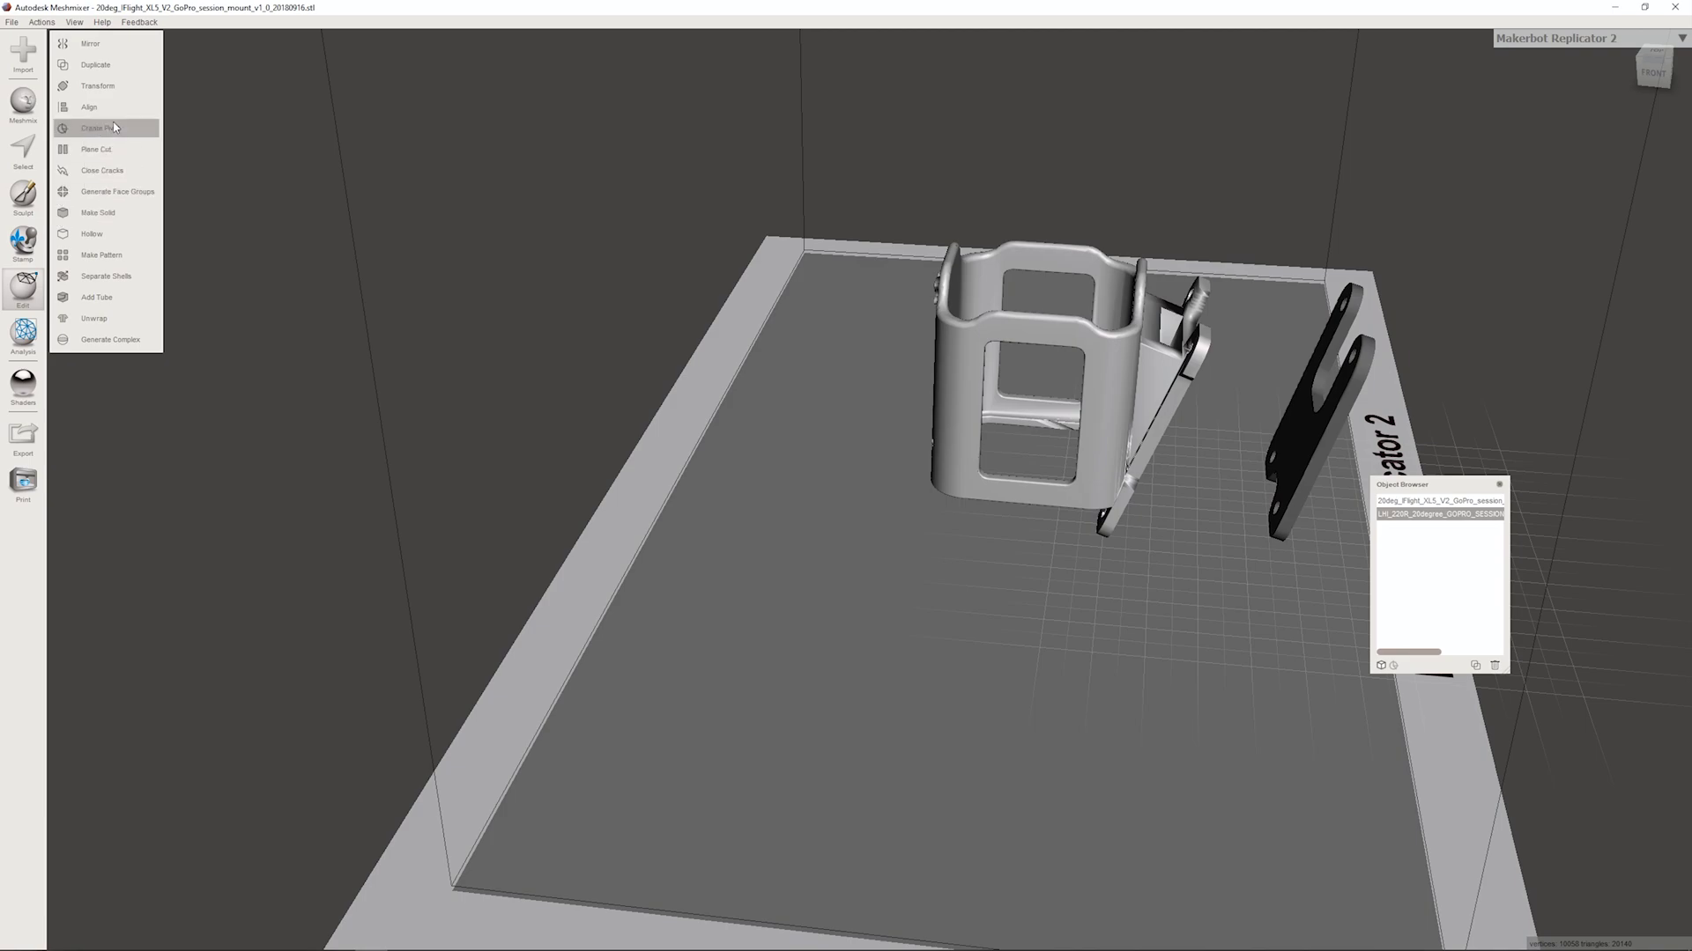
{"action": "left_click", "coordinate": [97, 86]}
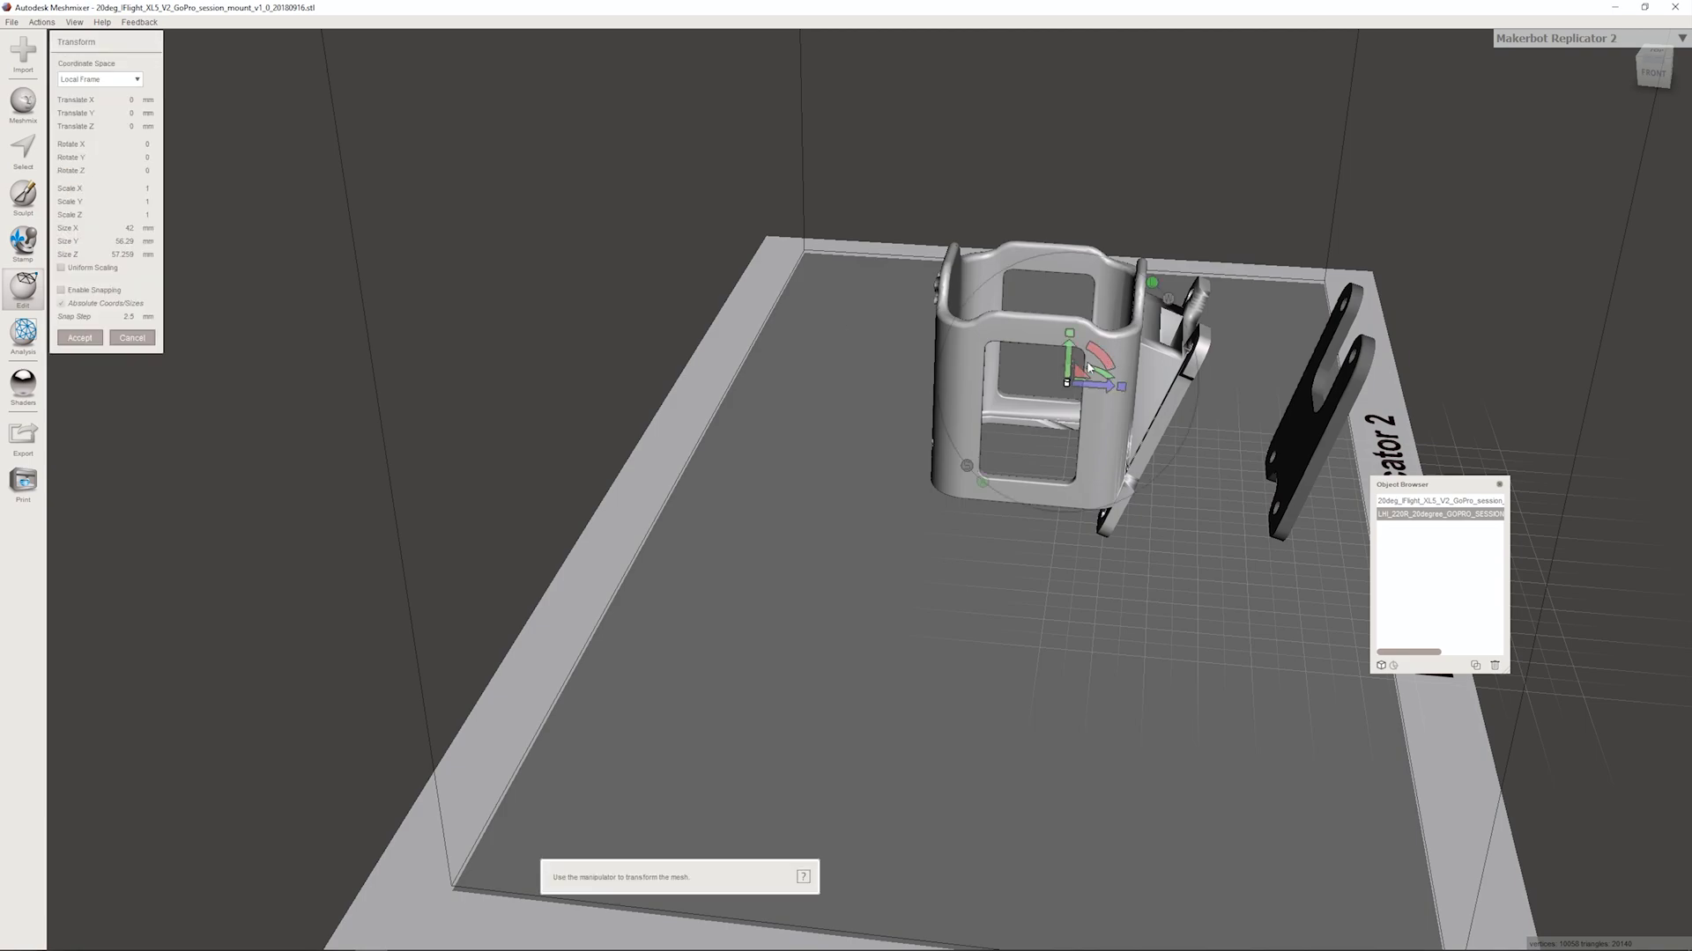
{"action": "left_click_drag", "start_coordinate": [1092, 397], "coordinate": [1073, 392]}
{"action": "right_click_drag", "start_coordinate": [1073, 393], "coordinate": [1099, 437]}
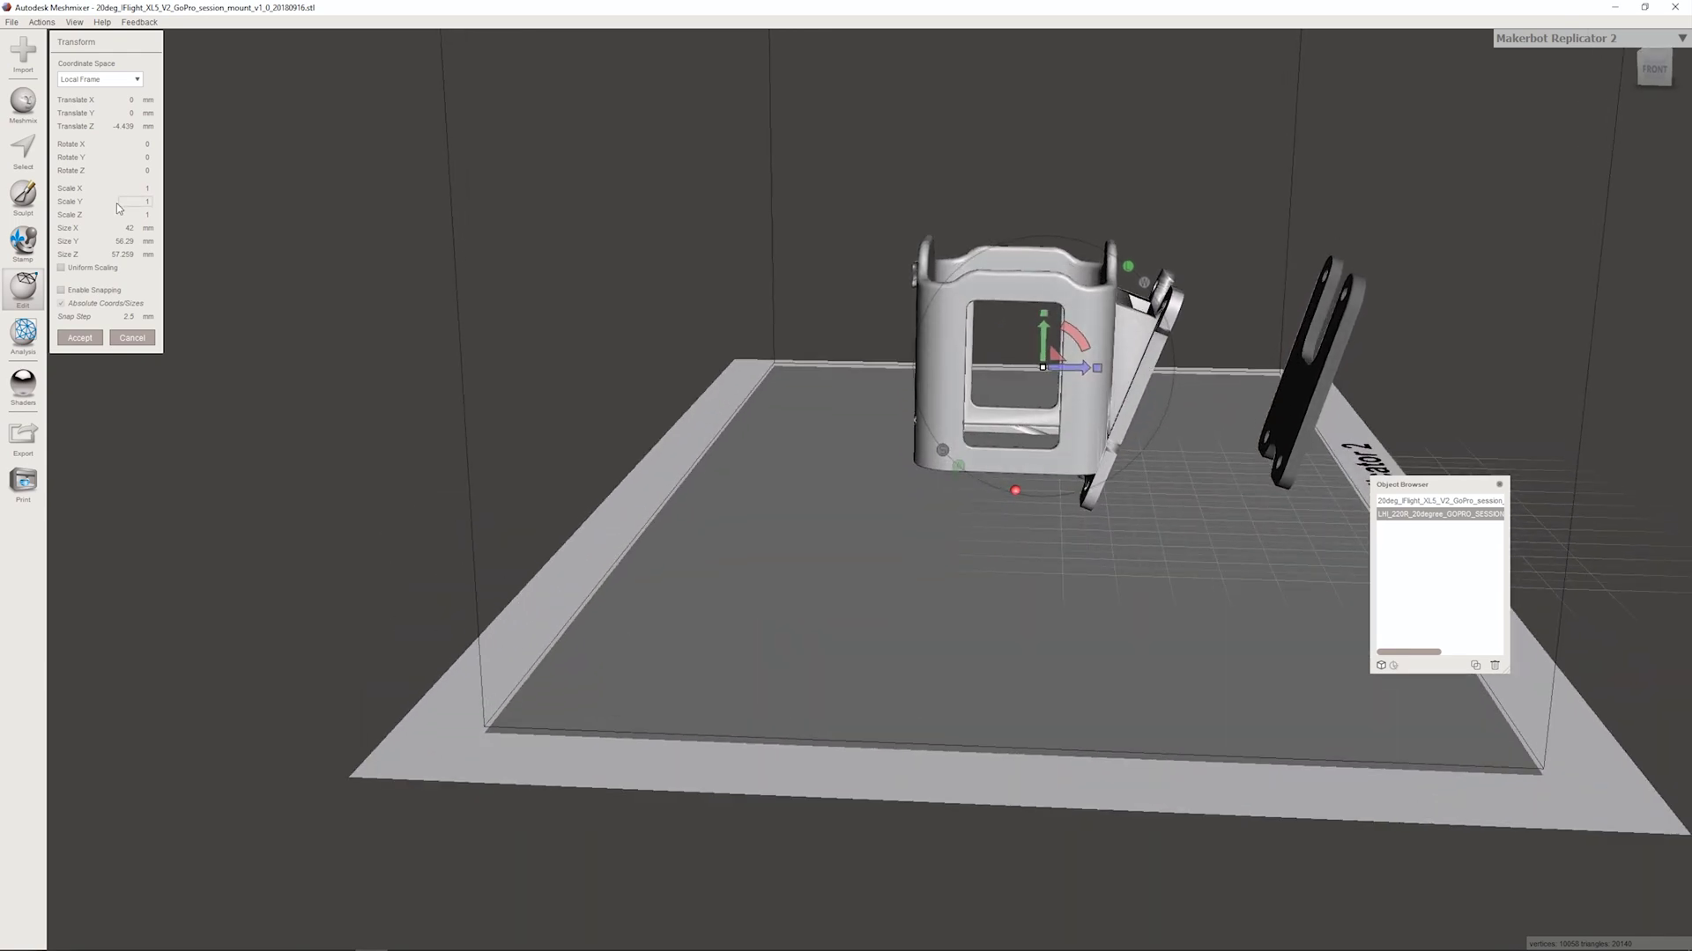
{"action": "left_click", "coordinate": [79, 339]}
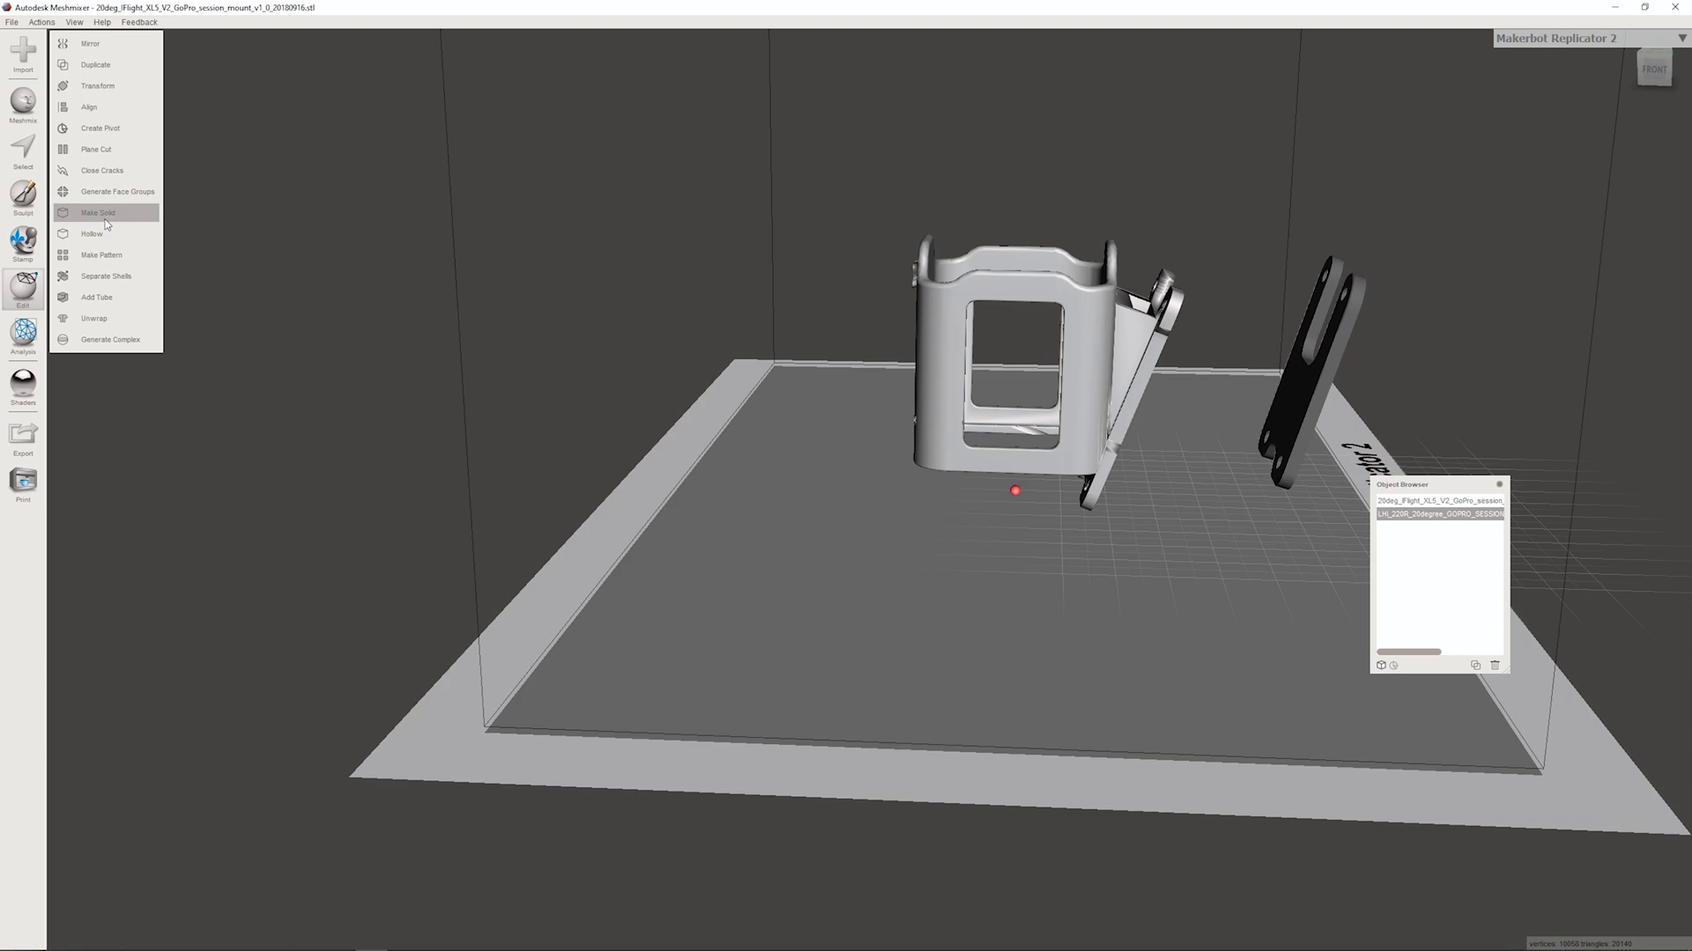
Step: Start a Plane Cut on the LHI mount and tilt the cutting plane parallel to its sloped base plate
{"action": "left_click", "coordinate": [120, 152]}
{"action": "left_click_drag", "start_coordinate": [1033, 336], "coordinate": [1096, 379]}
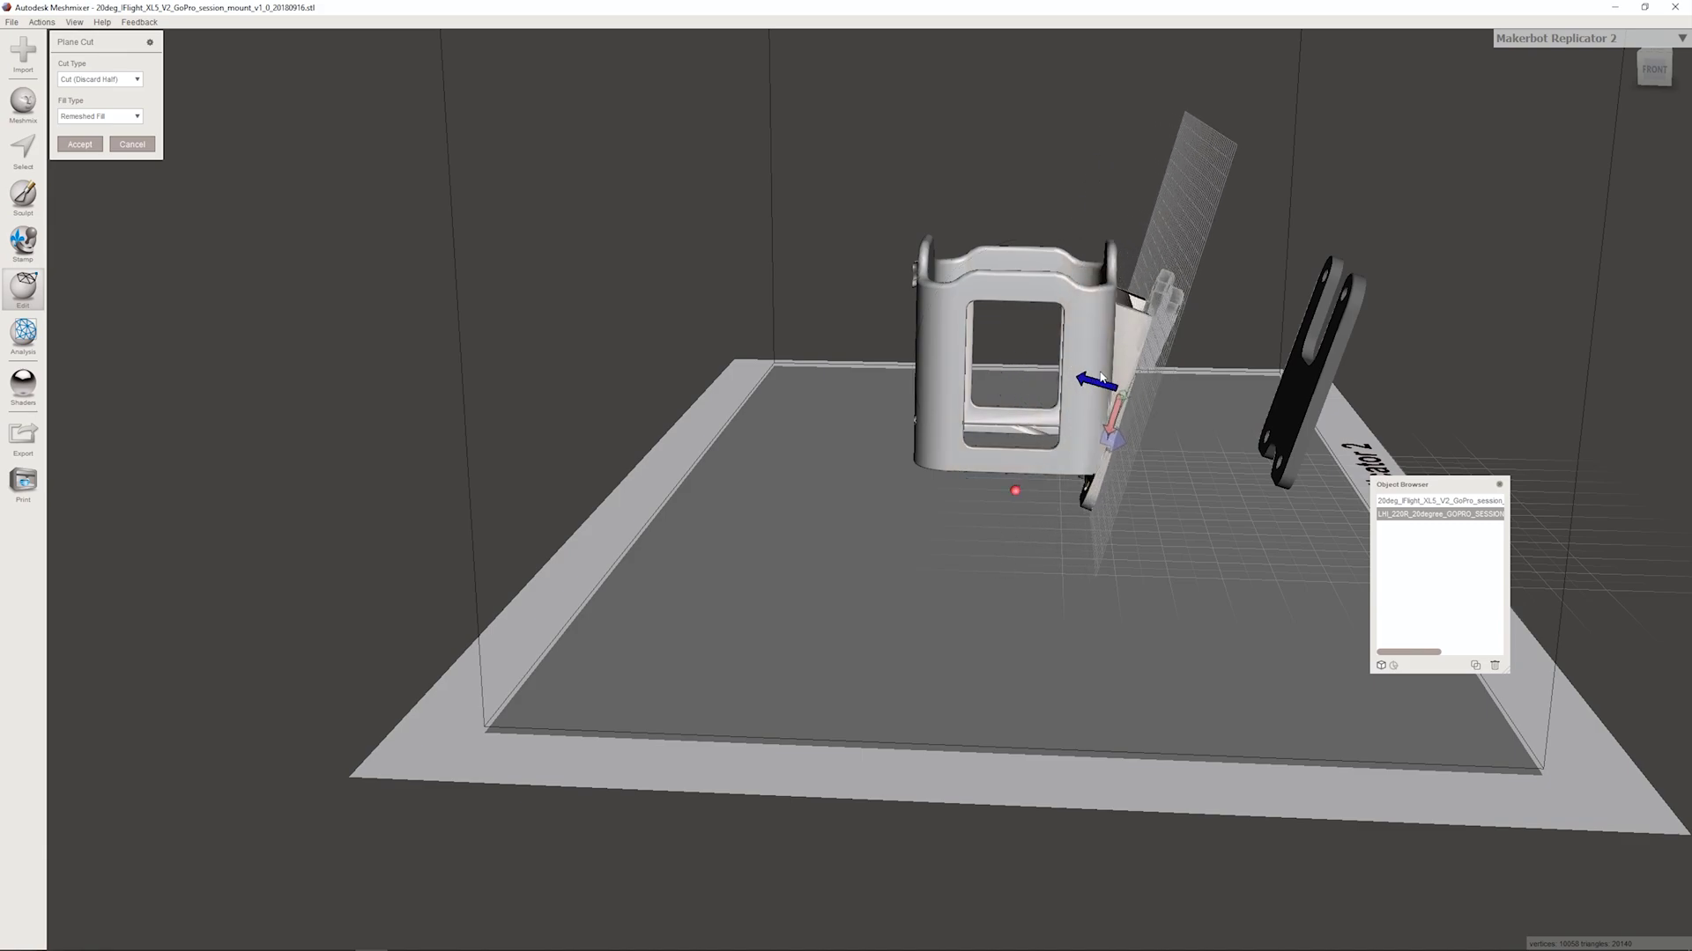
{"action": "right_click_drag", "start_coordinate": [1198, 436], "coordinate": [1244, 408]}
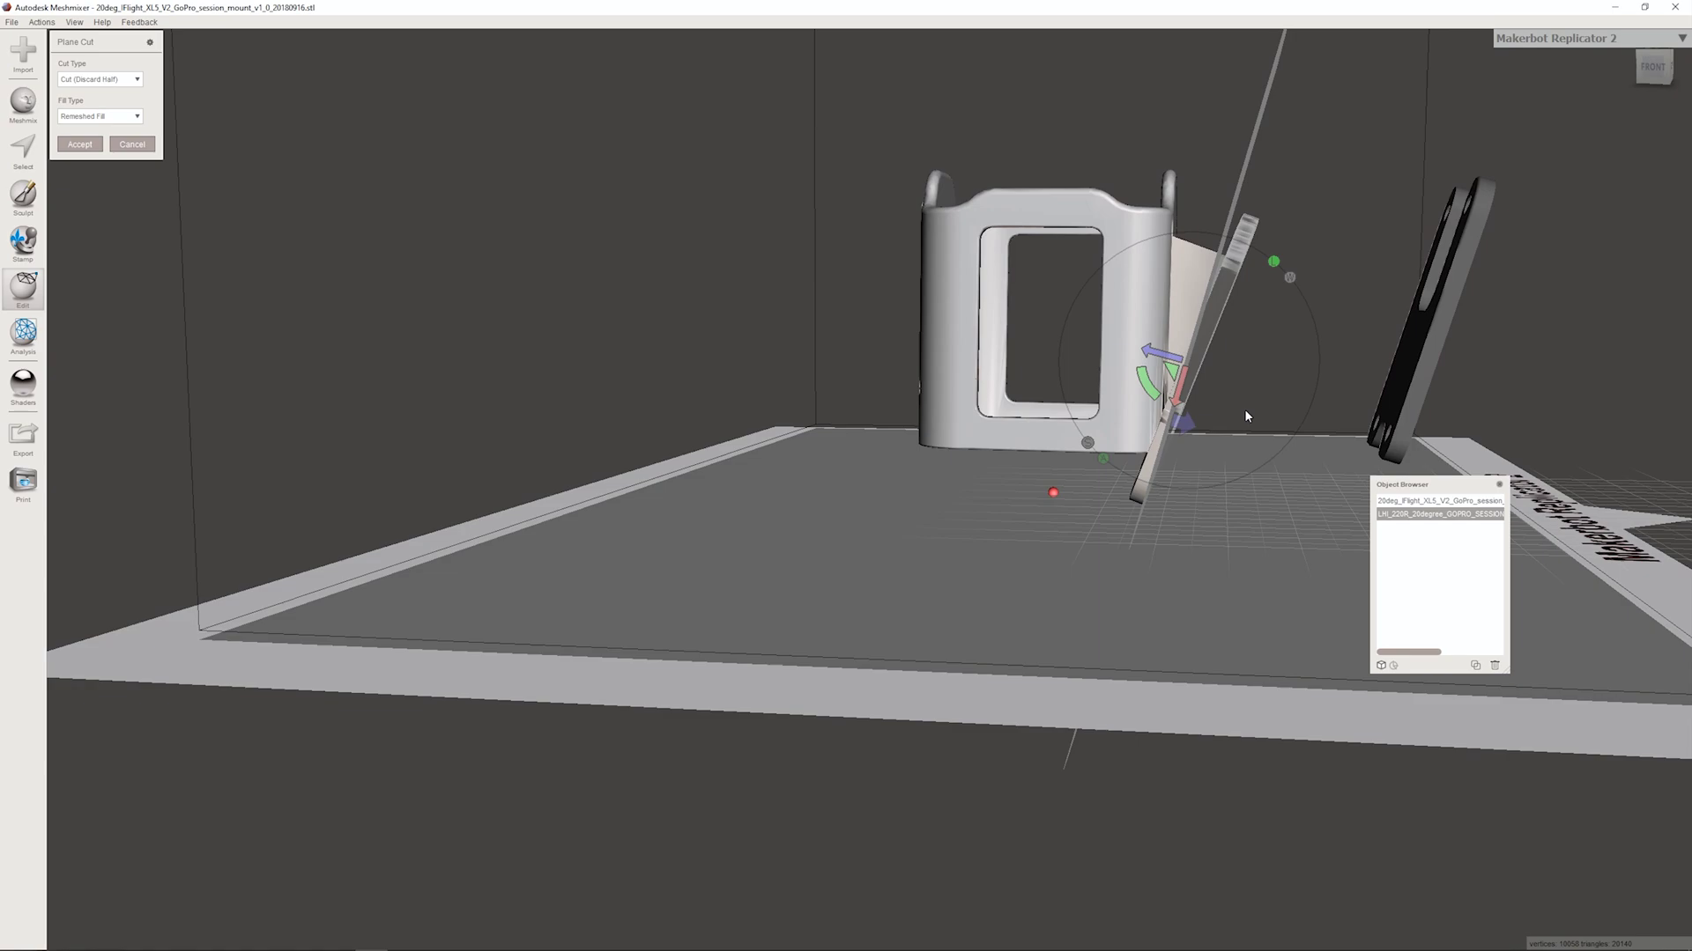
{"action": "left_click_drag", "start_coordinate": [1150, 385], "coordinate": [1145, 381]}
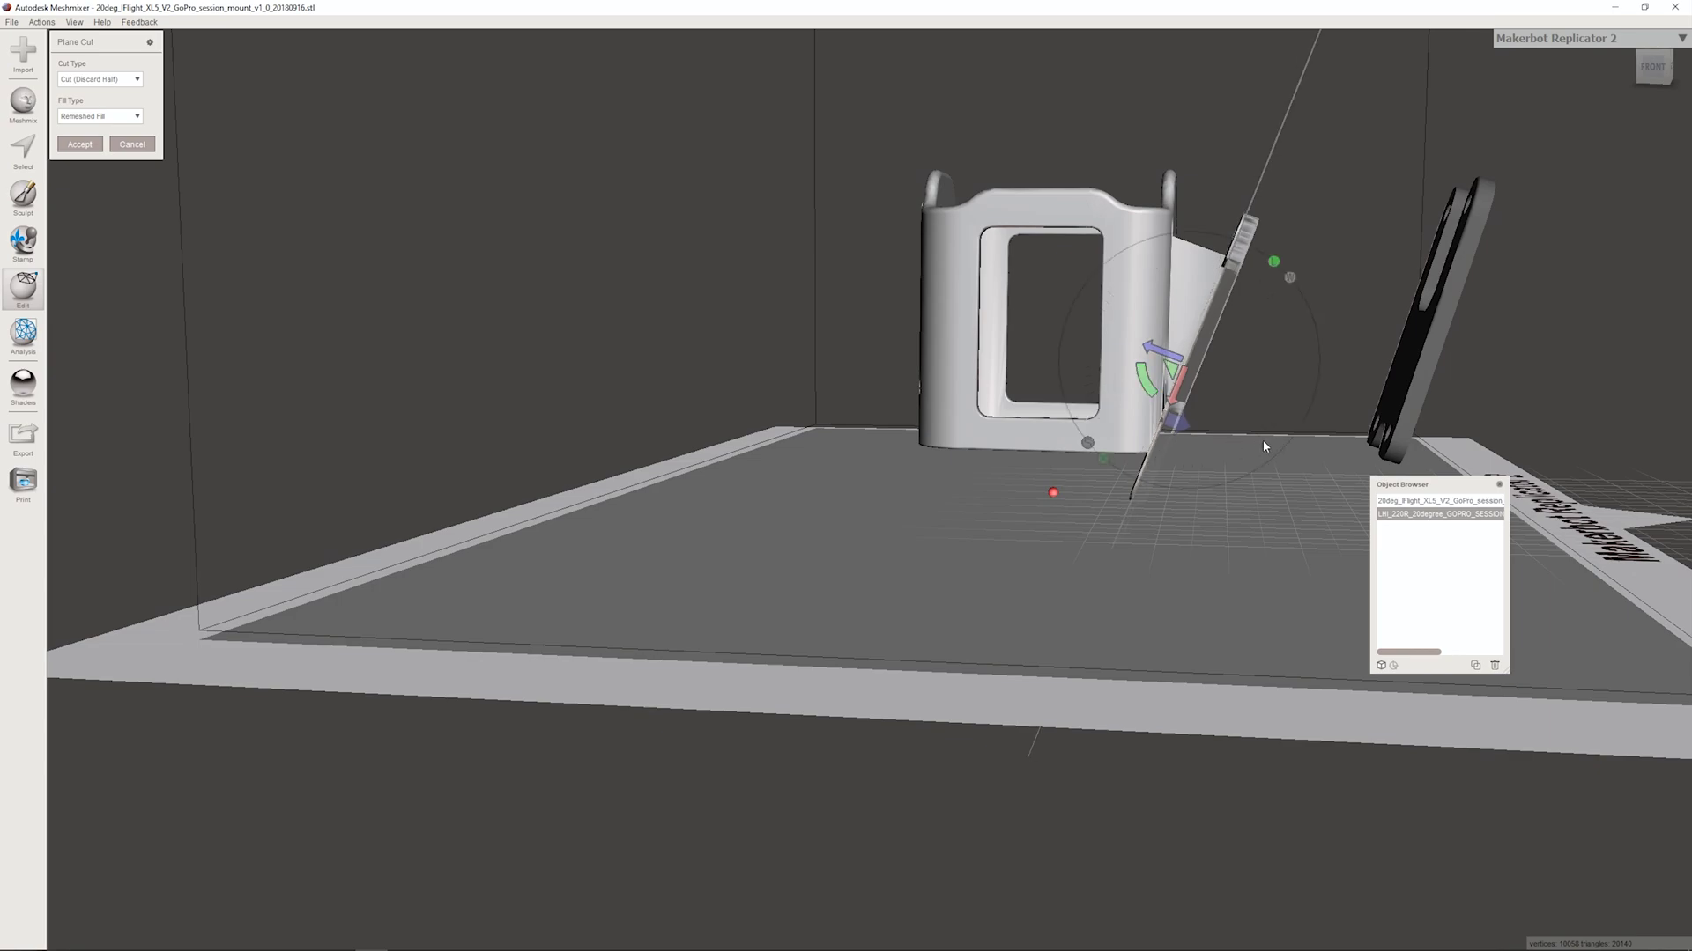
{"action": "scroll", "coordinate": [1224, 414], "scroll_direction": "up", "scroll_amount": 5}
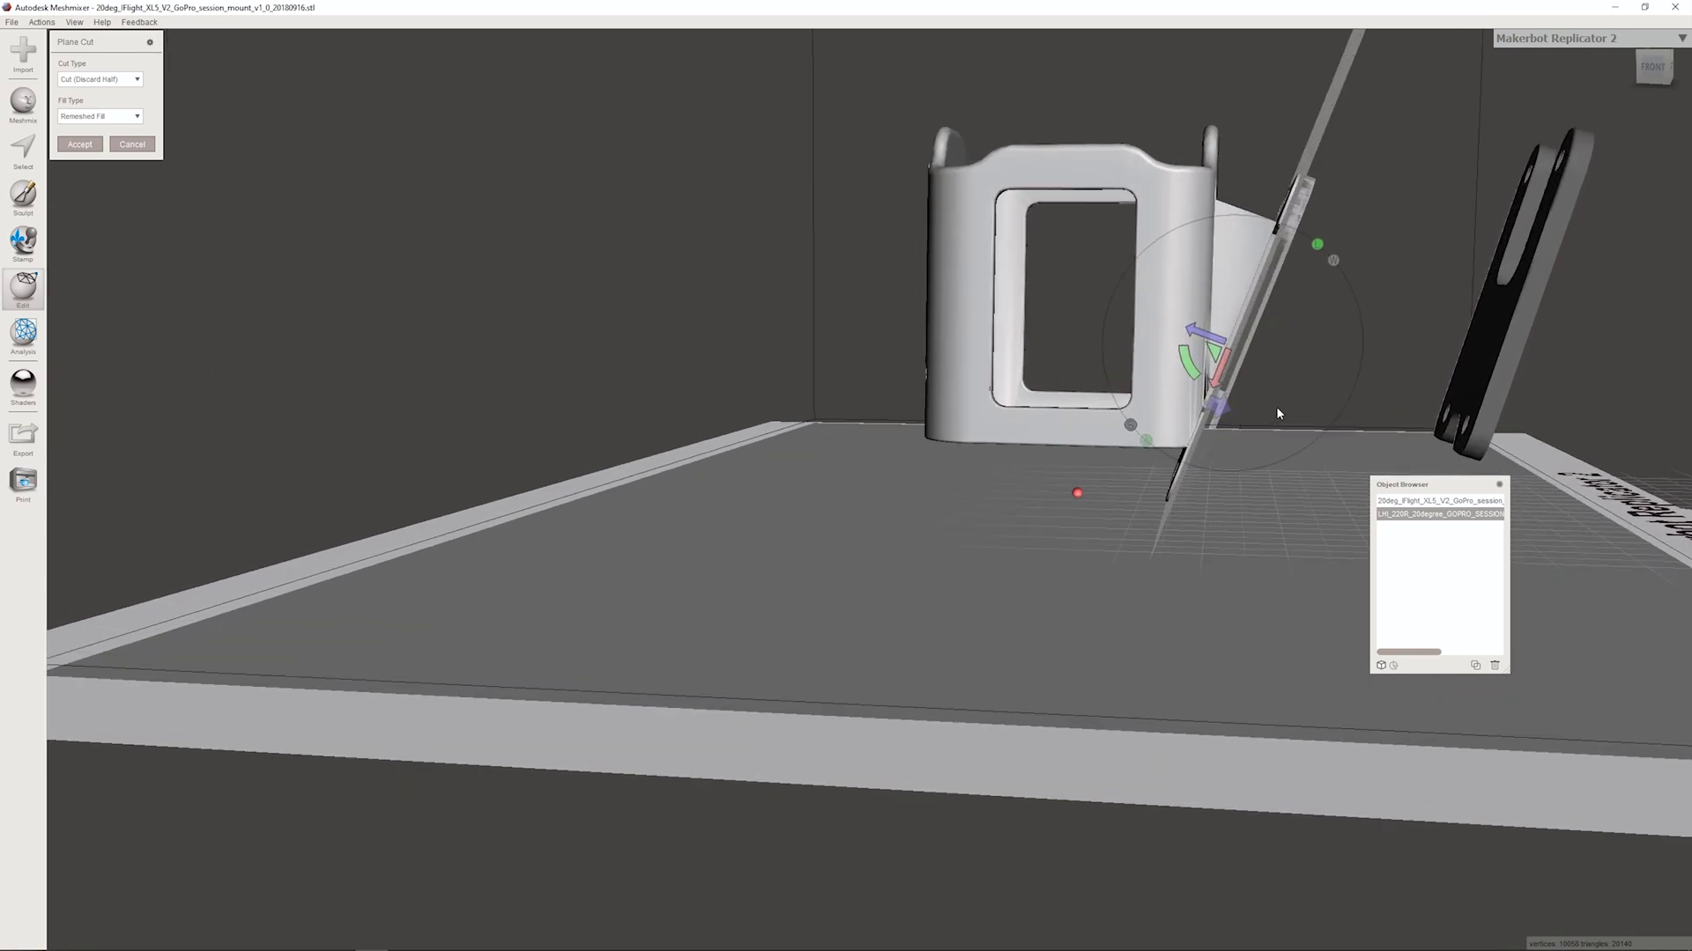
{"action": "right_click_drag", "start_coordinate": [1277, 408], "coordinate": [1274, 413]}
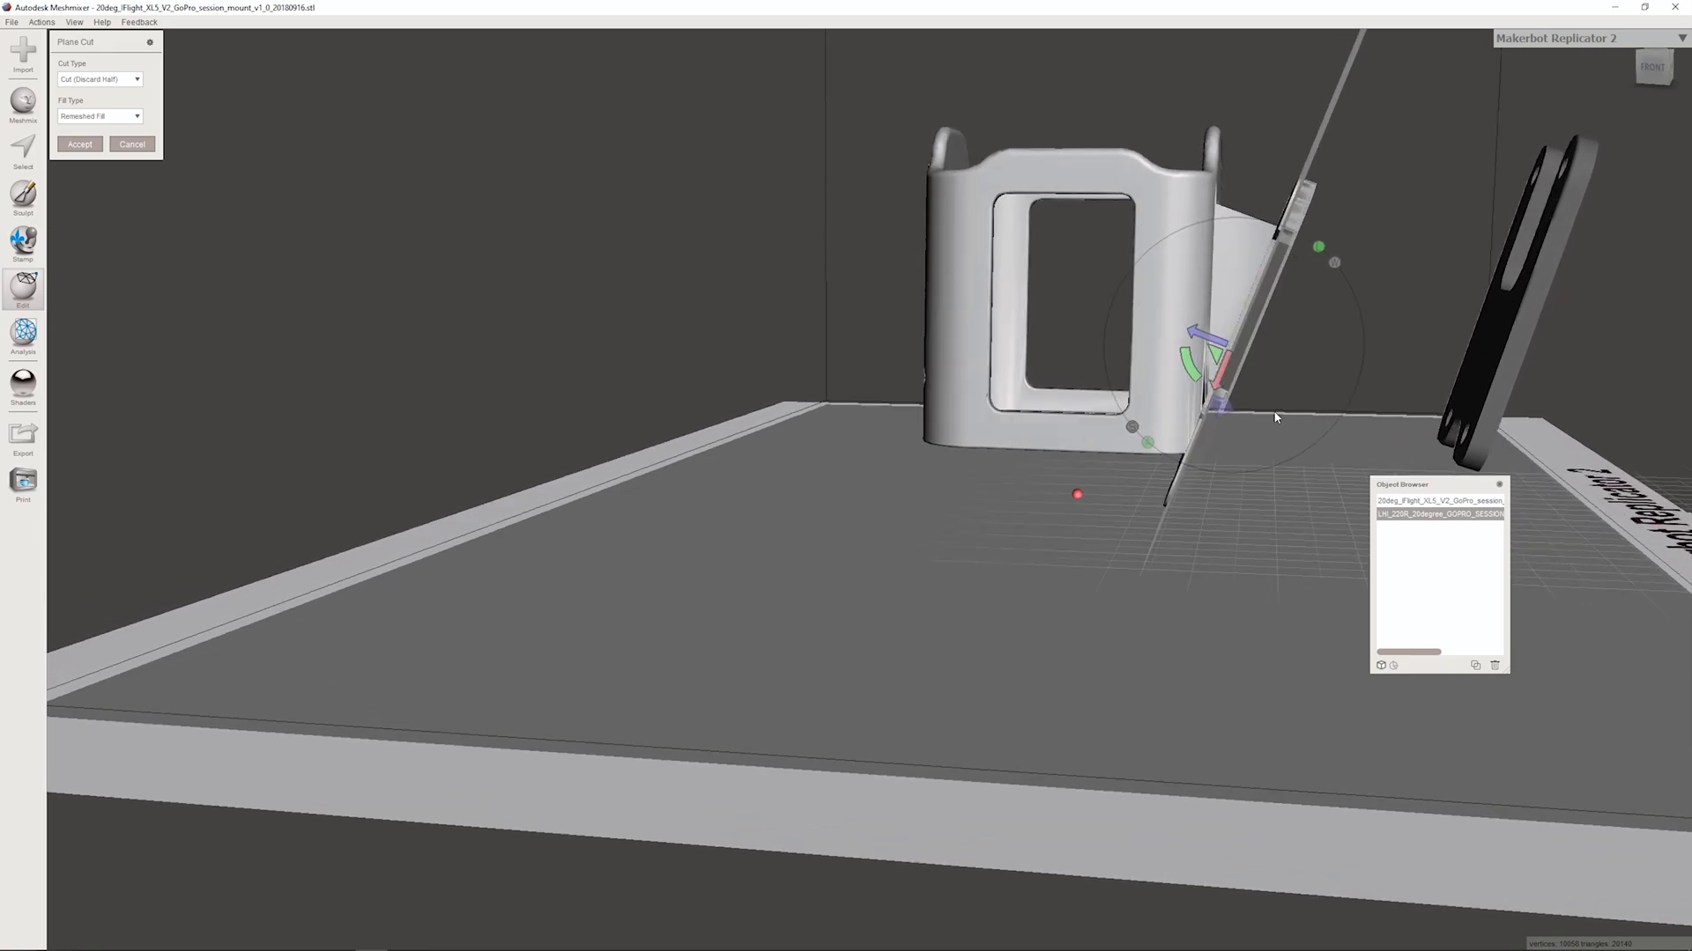
Step: Shift the cutting plane just past the base plate's inner face and apply the cut, keeping the camera cage with its wedge
{"action": "right_click_drag", "start_coordinate": [1182, 477], "coordinate": [1006, 435]}
{"action": "right_click_drag", "start_coordinate": [597, 361], "coordinate": [610, 369]}
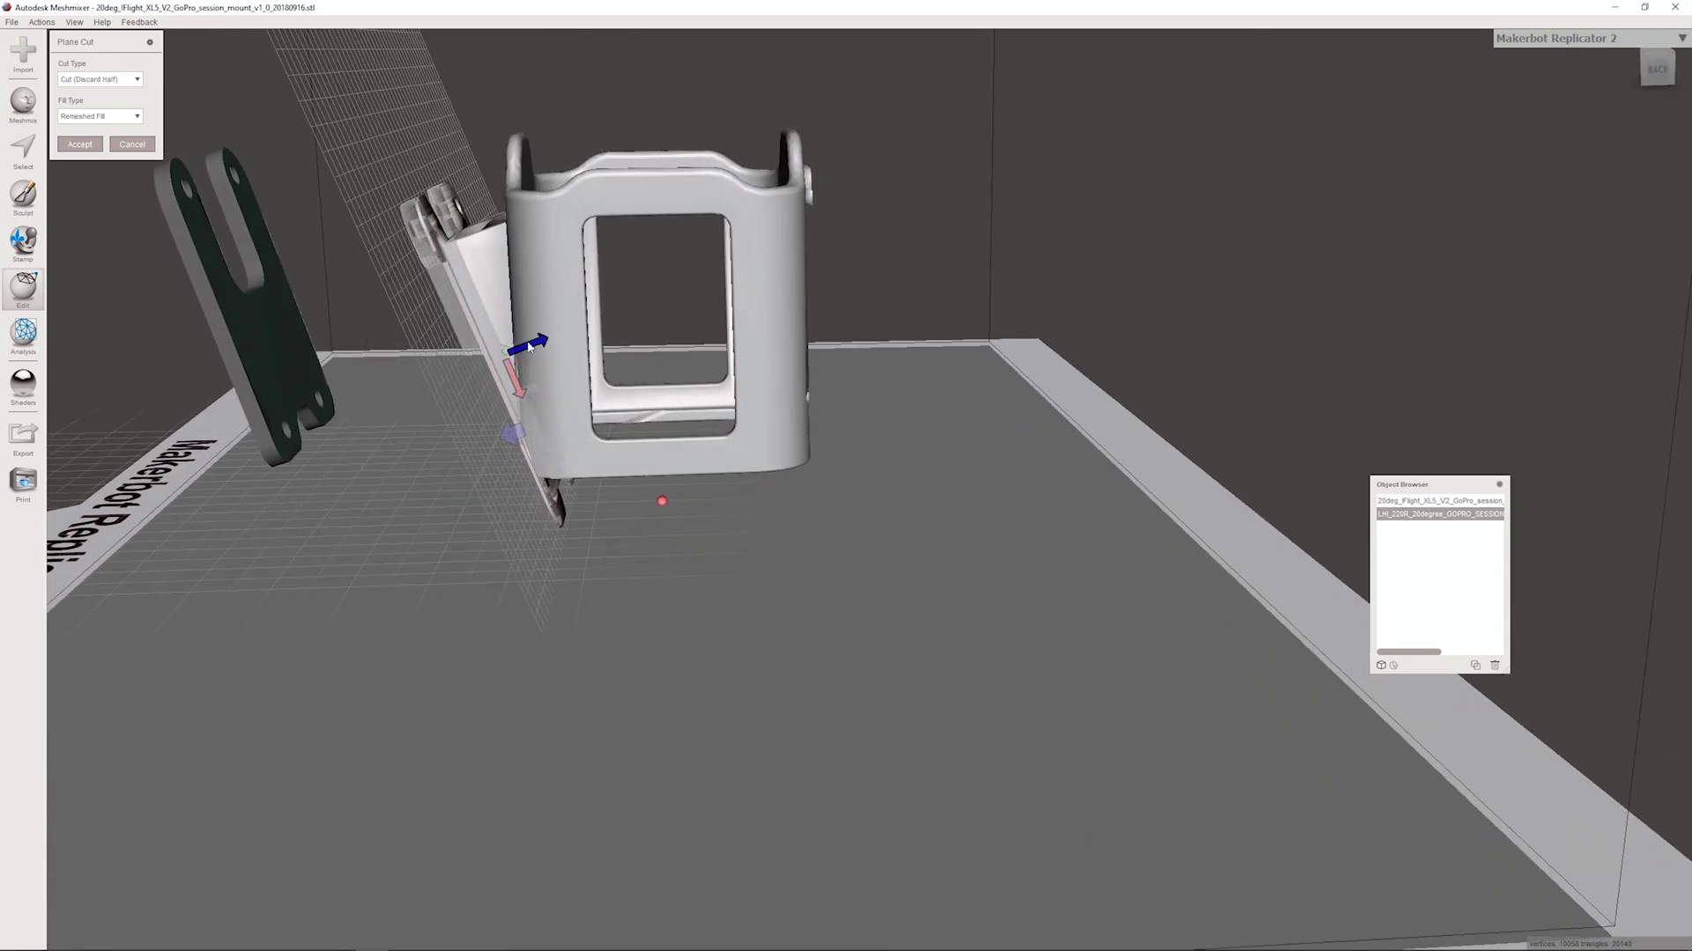
{"action": "left_click_drag", "start_coordinate": [529, 346], "coordinate": [535, 347]}
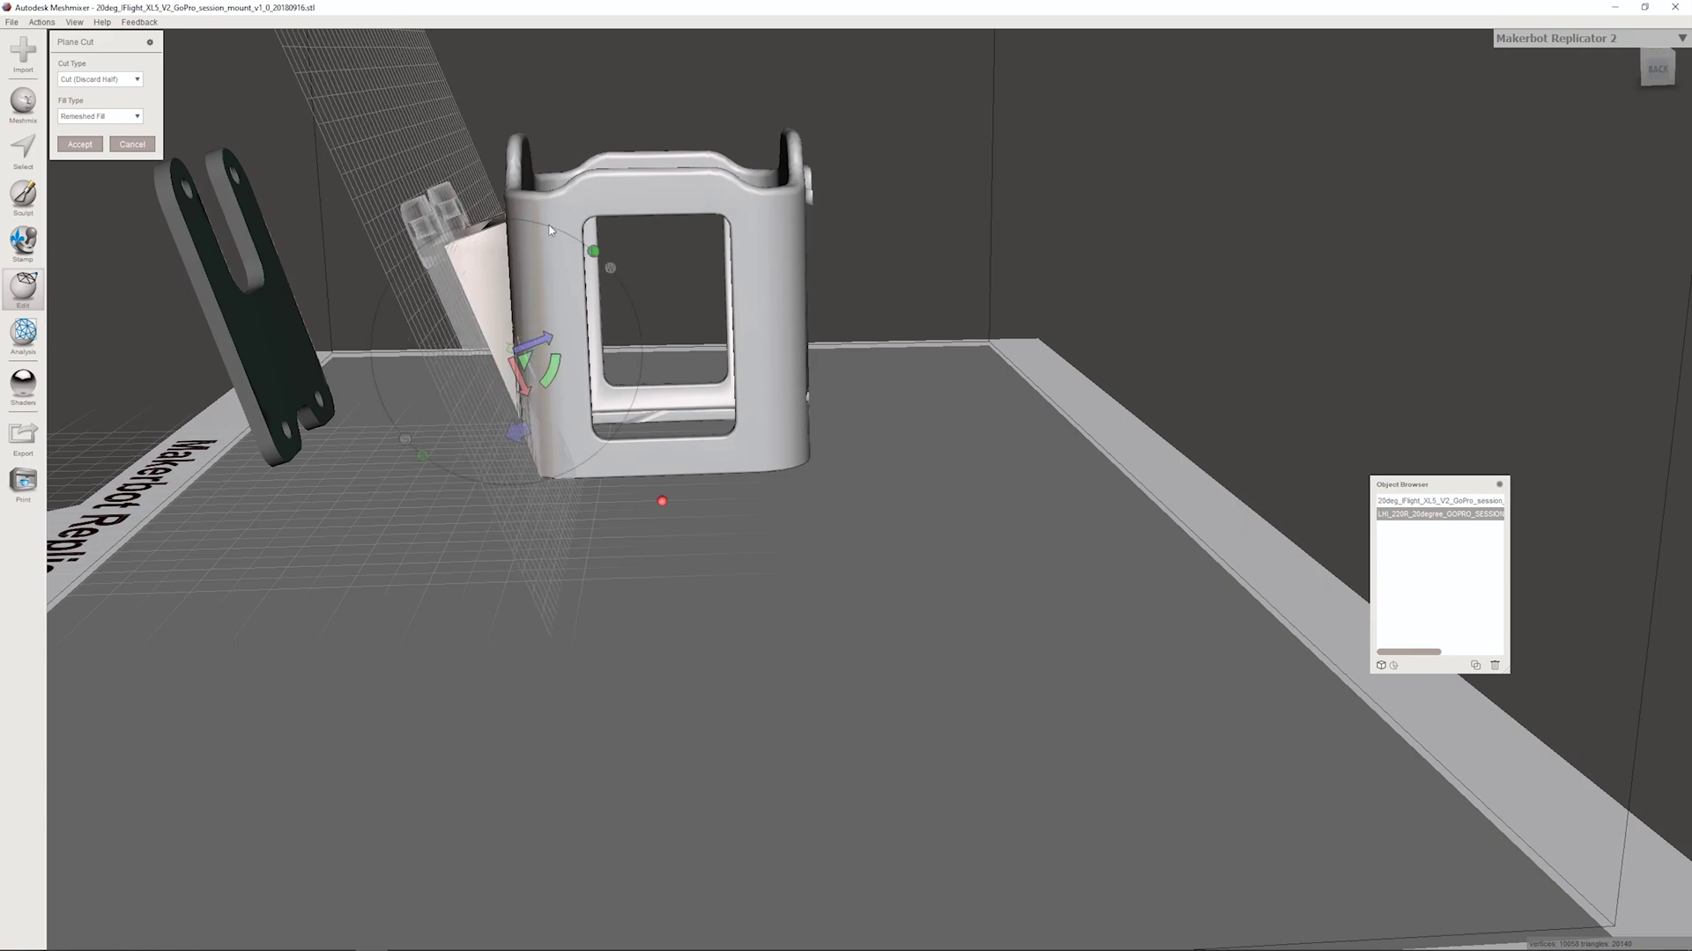
{"action": "right_click_drag", "start_coordinate": [550, 230], "coordinate": [1389, 438]}
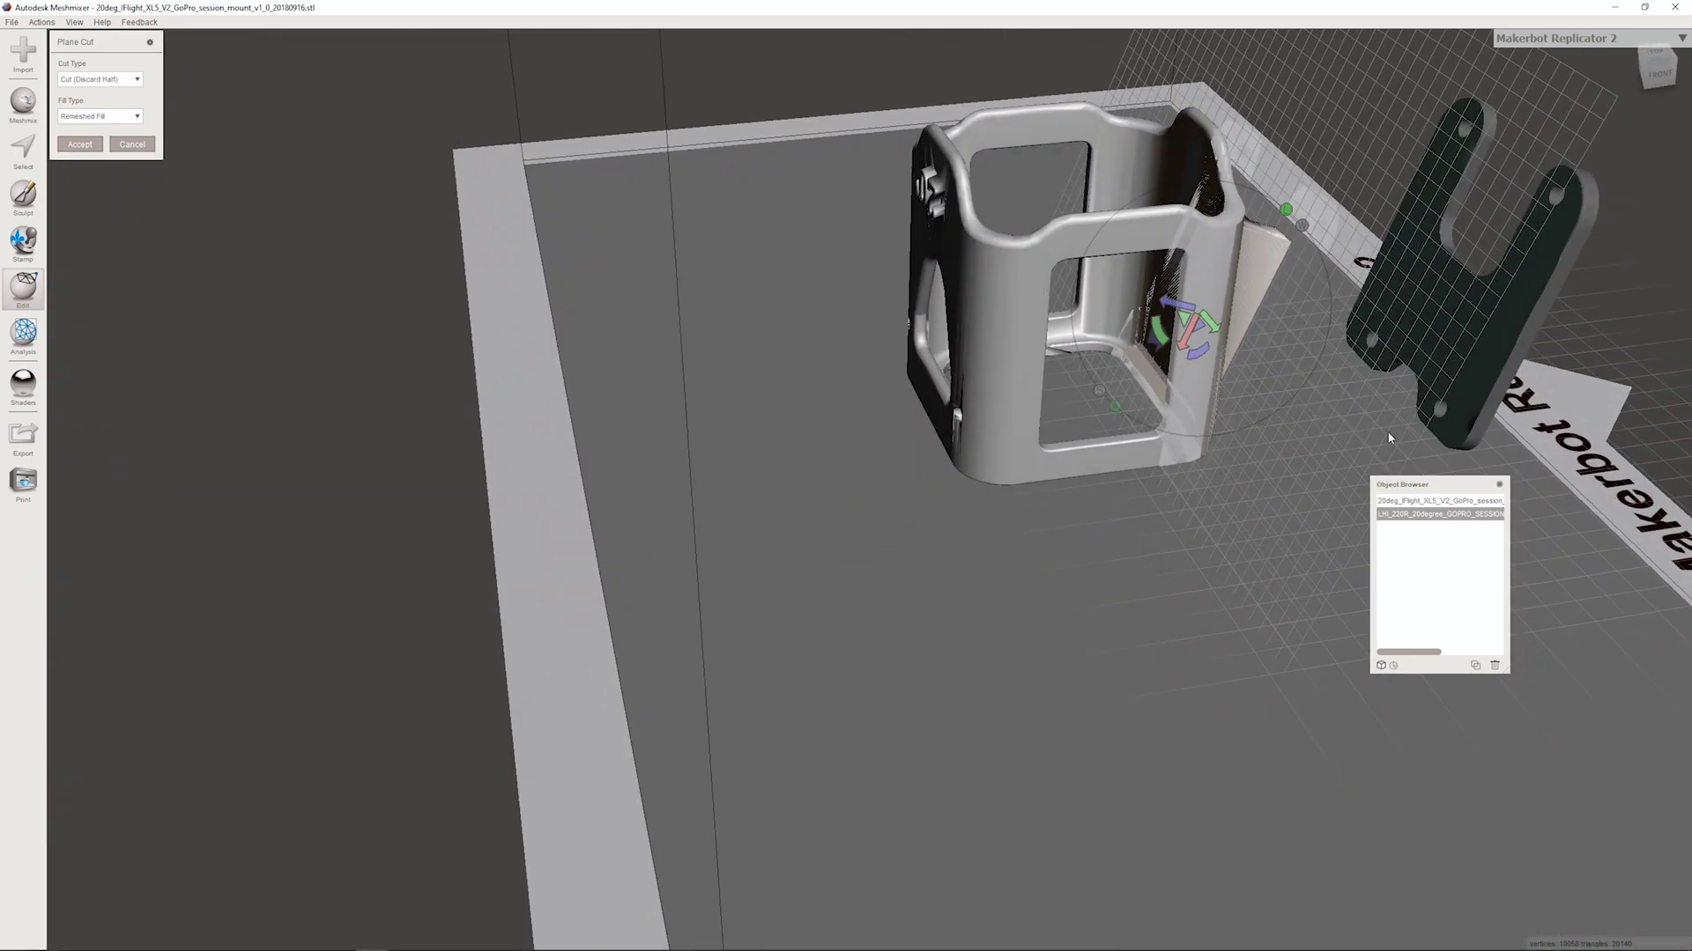
{"action": "left_click", "coordinate": [79, 143]}
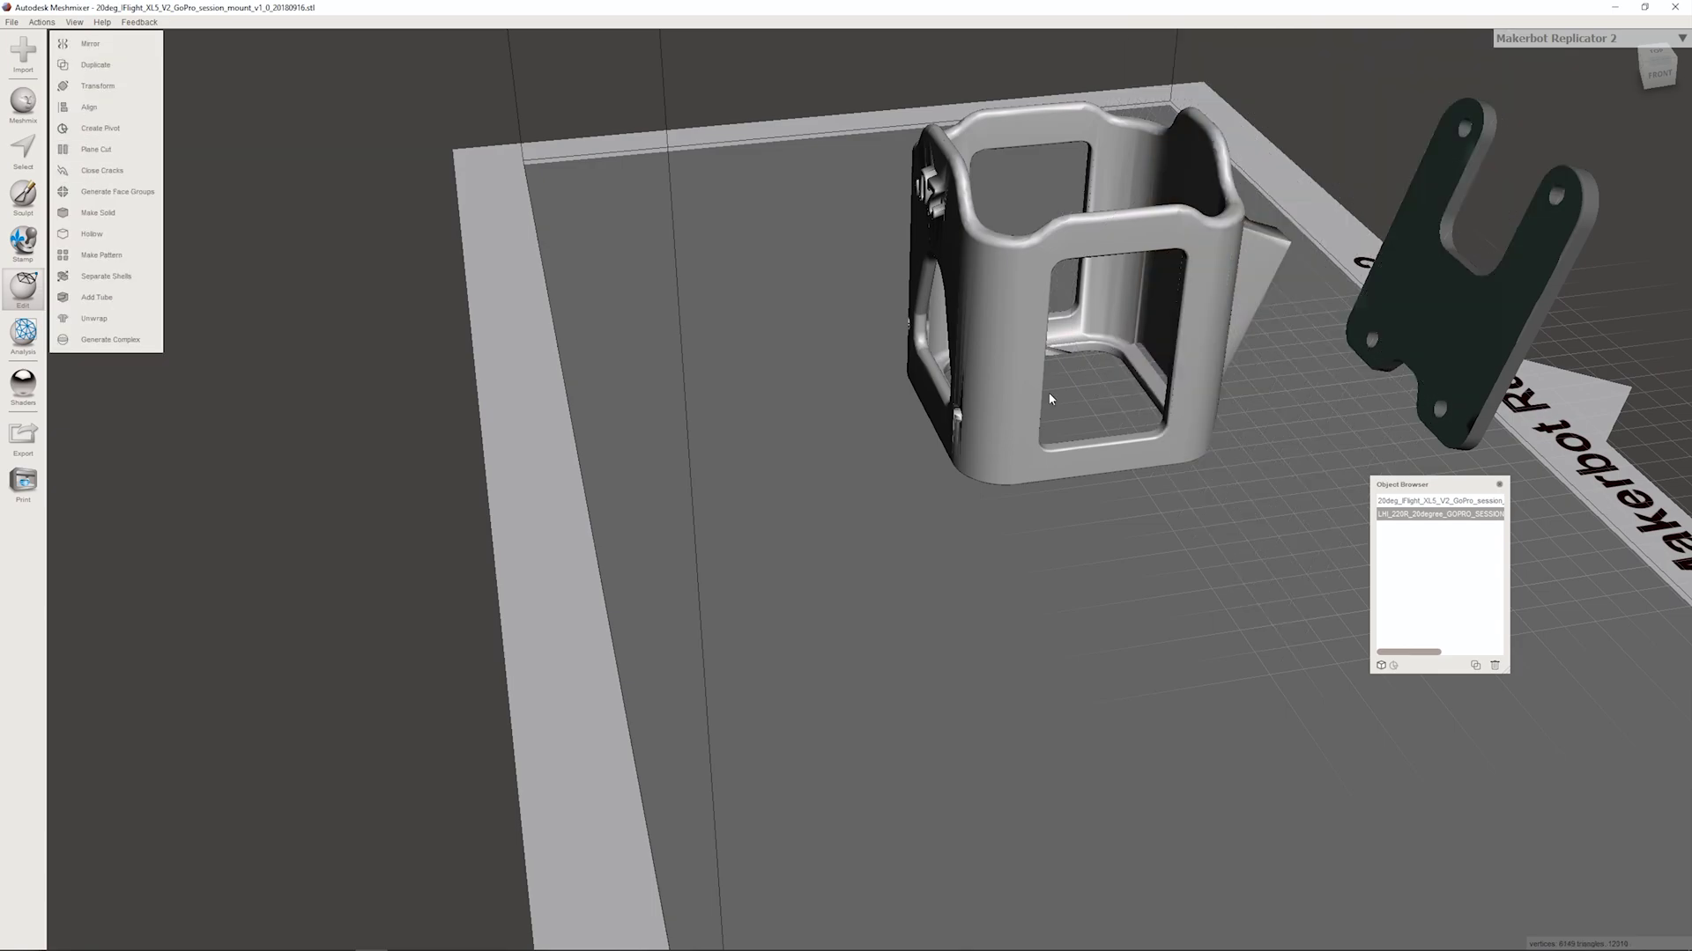
Step: Start another Plane Cut on the cage, turn the plane upright and move it to the wall with the raised 20
{"action": "right_click_drag", "start_coordinate": [1101, 397], "coordinate": [802, 201]}
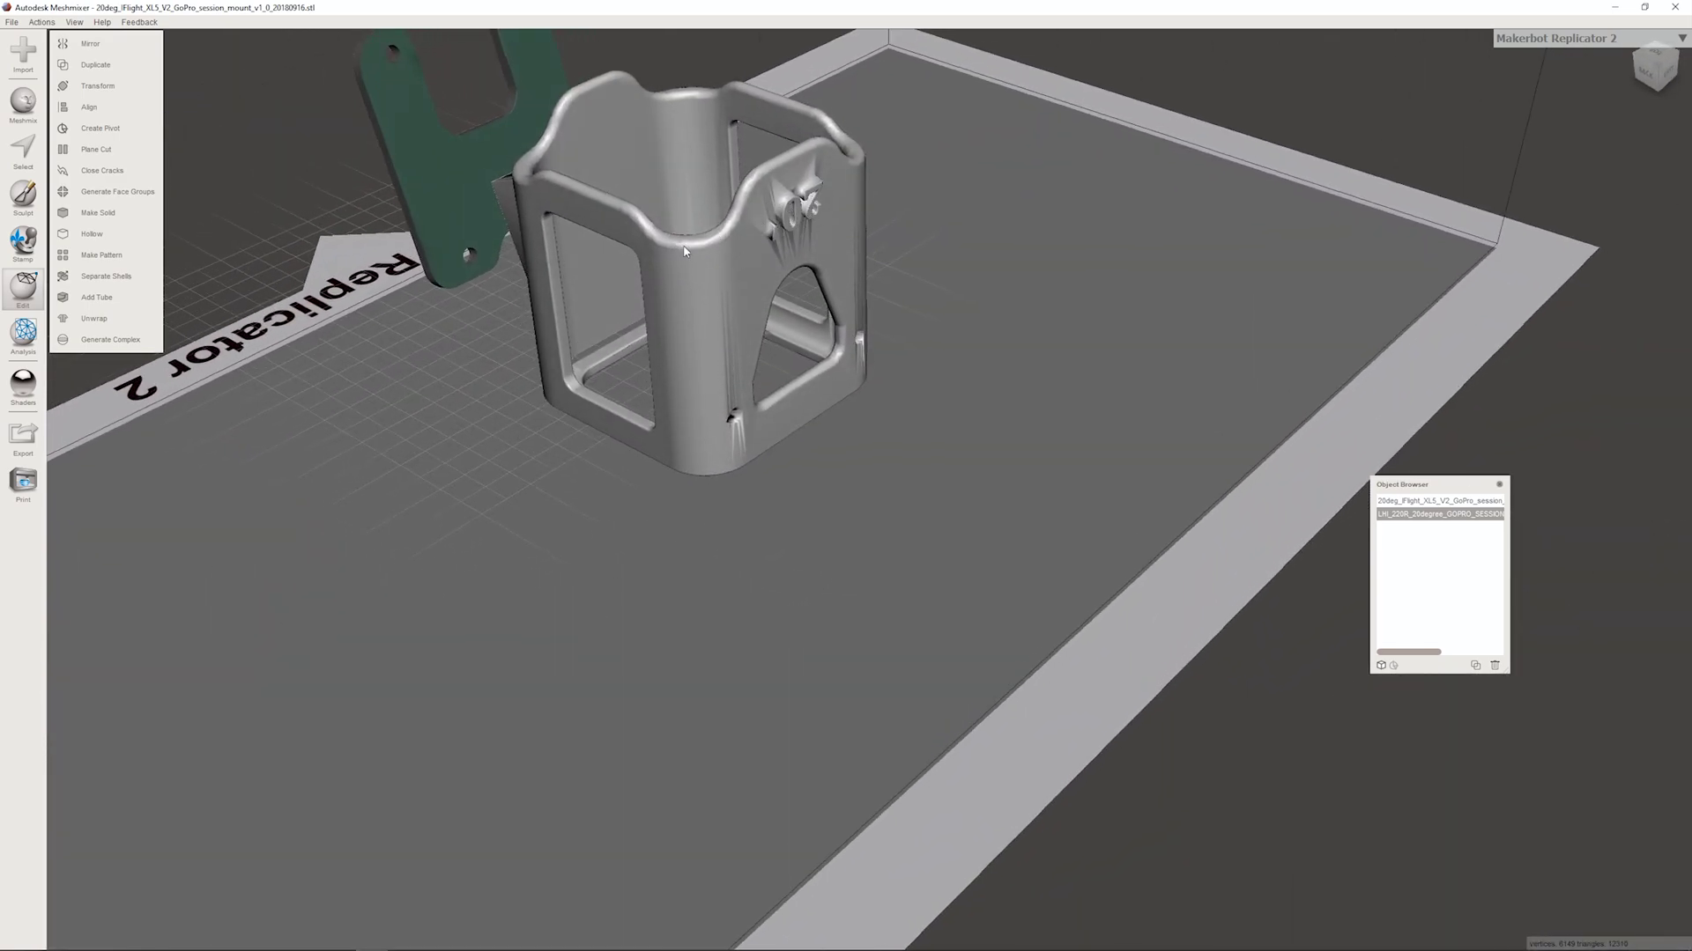
{"action": "left_click", "coordinate": [102, 149]}
{"action": "mouse_move", "coordinate": [692, 216]}
{"action": "left_mouse_down"}
{"action": "mouse_move", "coordinate": [736, 255]}
{"action": "mouse_move", "coordinate": [717, 187]}
{"action": "mouse_move", "coordinate": [716, 206]}
{"action": "left_mouse_up"}
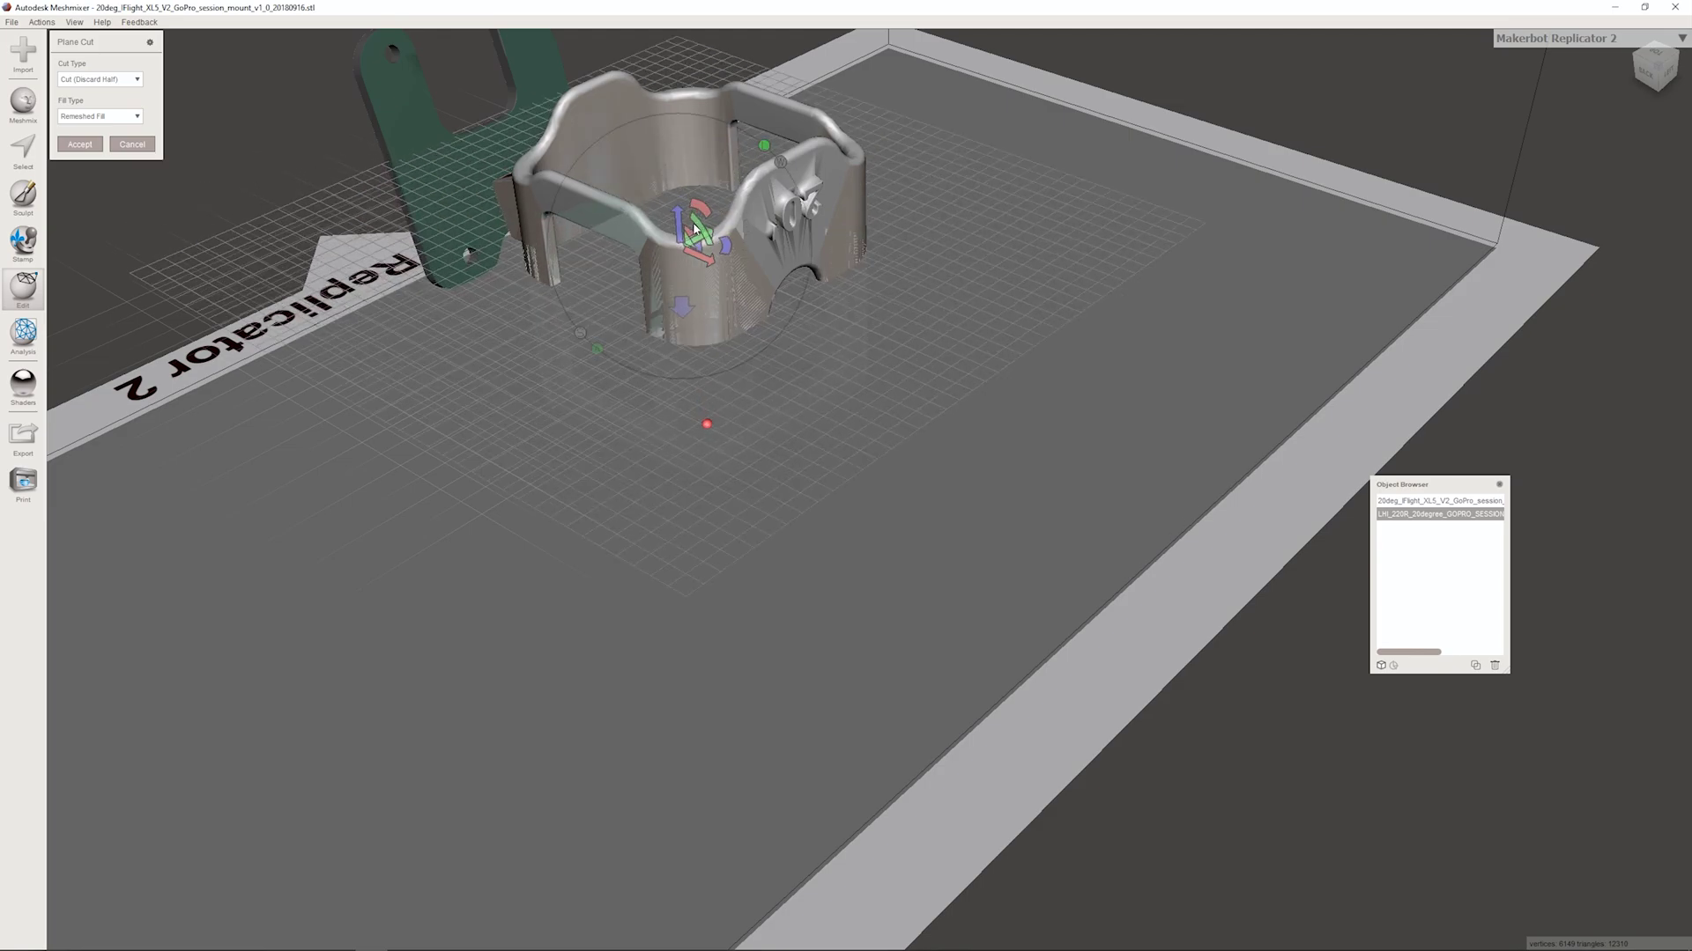
{"action": "right_click_drag", "start_coordinate": [701, 279], "coordinate": [752, 282]}
{"action": "left_click_drag", "start_coordinate": [557, 384], "coordinate": [593, 445]}
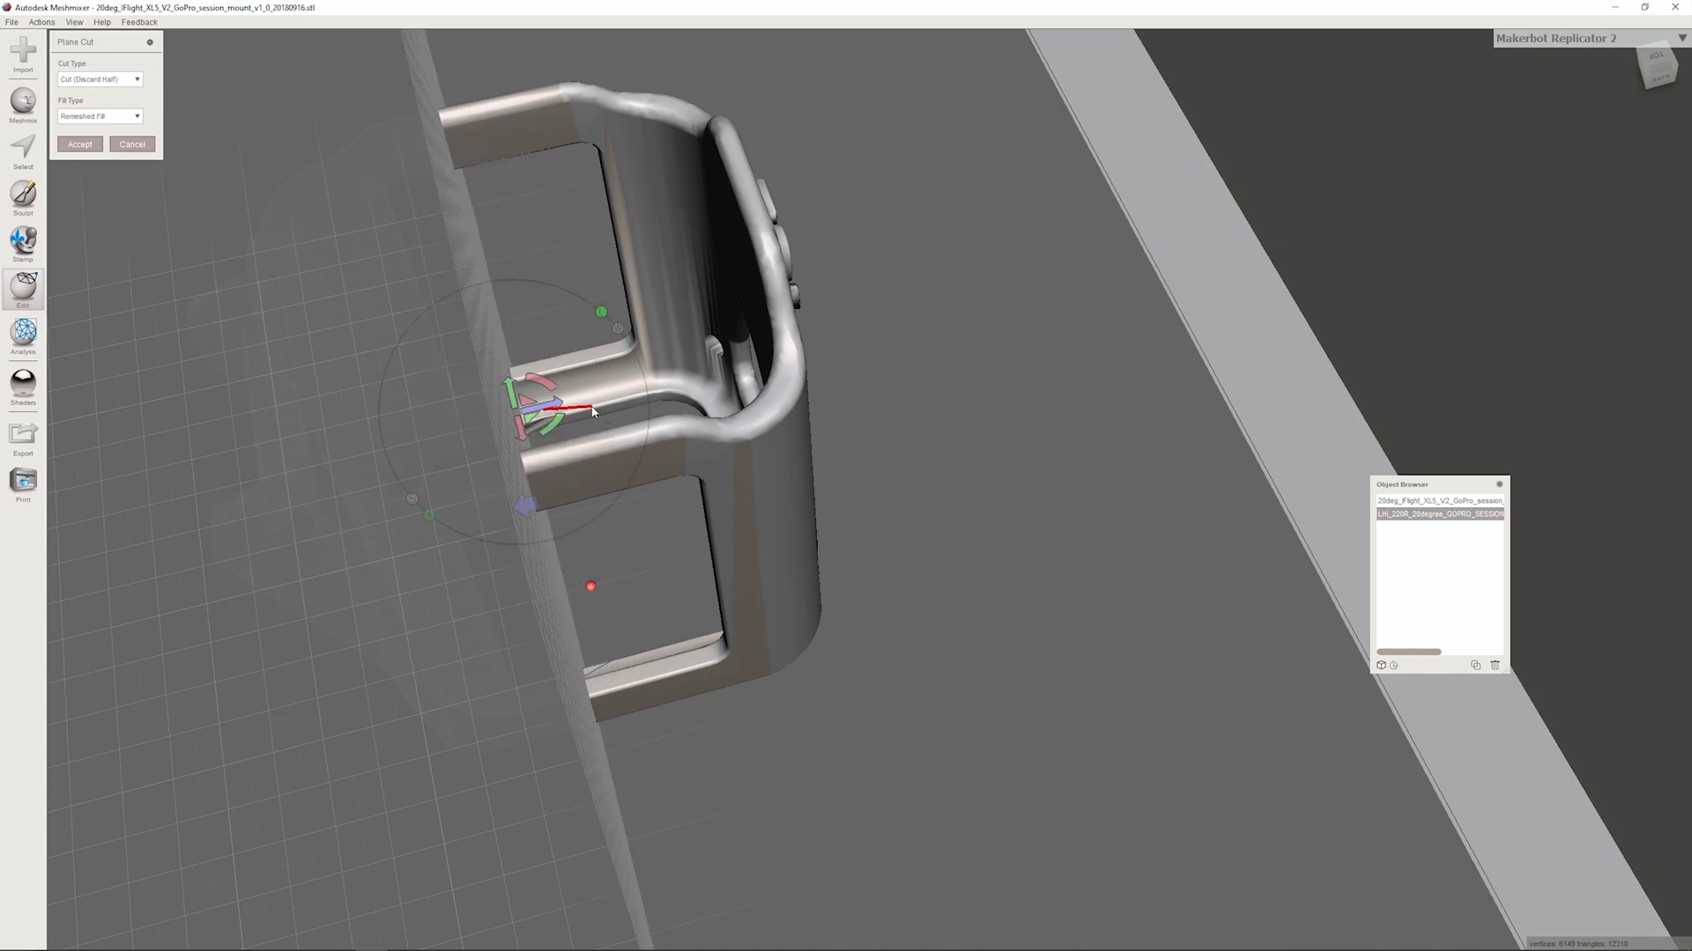
{"action": "left_click_drag", "start_coordinate": [593, 411], "coordinate": [855, 379]}
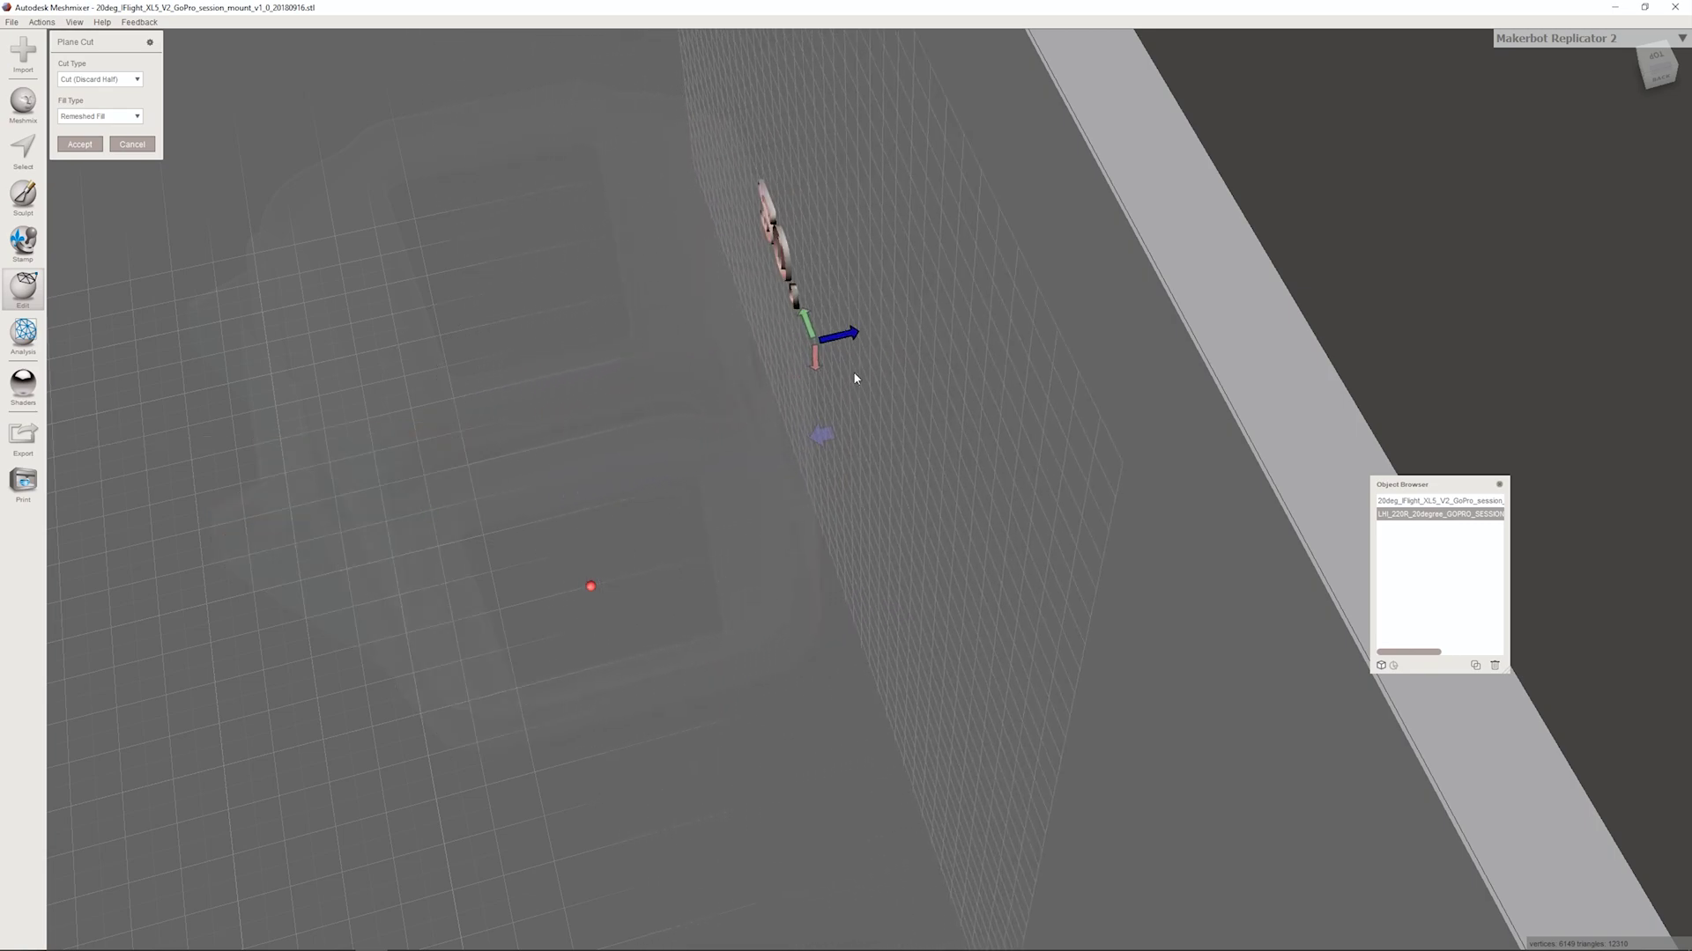
Step: Flip the cutting plane by -175° and a further -5° so the cage side is kept and the plane stands vertical
{"action": "right_click_drag", "start_coordinate": [895, 382], "coordinate": [829, 299]}
{"action": "right_click_drag", "start_coordinate": [916, 252], "coordinate": [962, 249]}
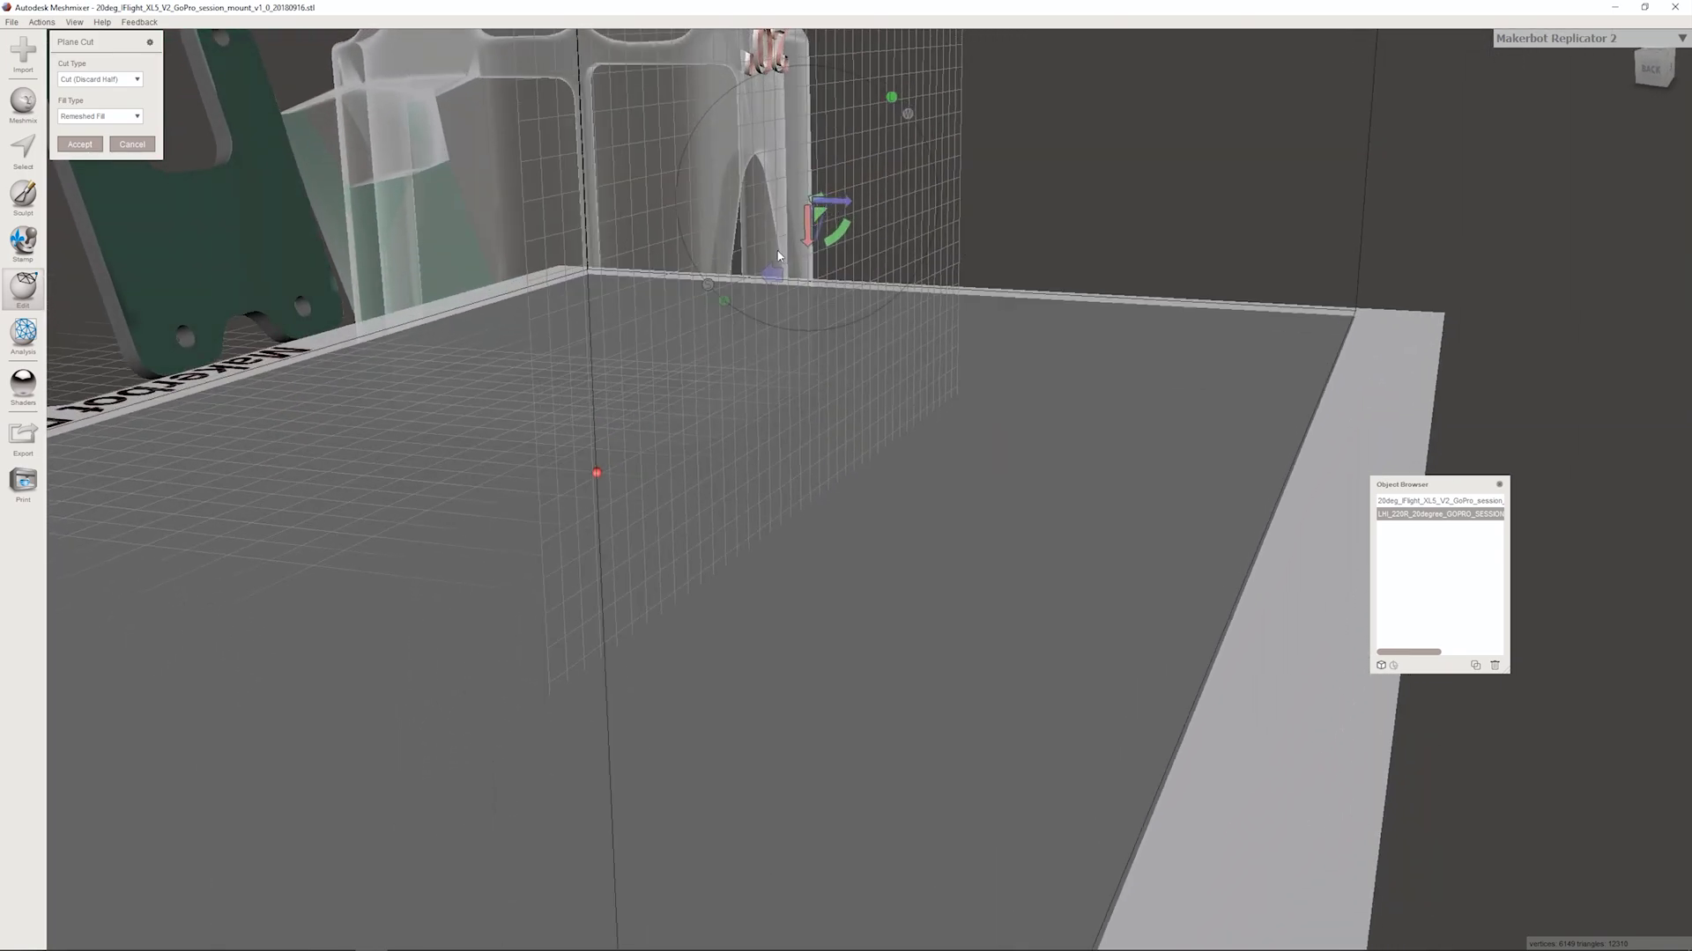
{"action": "right_click_drag", "start_coordinate": [841, 248], "coordinate": [727, 274]}
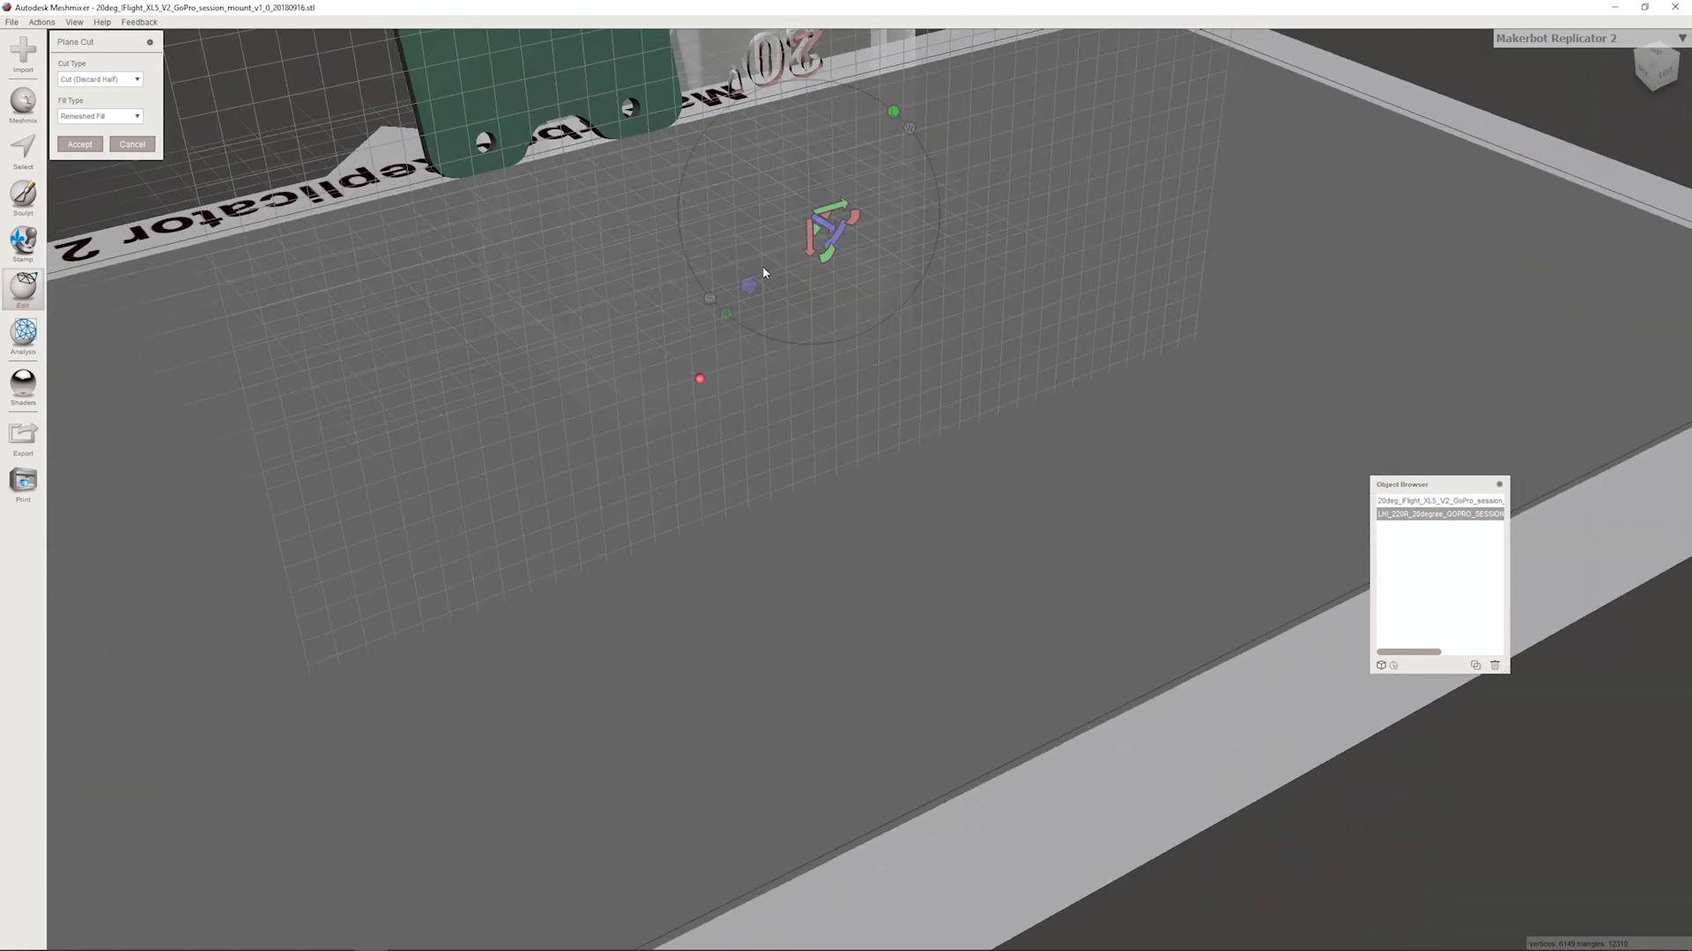
{"action": "left_click_drag", "start_coordinate": [830, 257], "coordinate": [766, 113]}
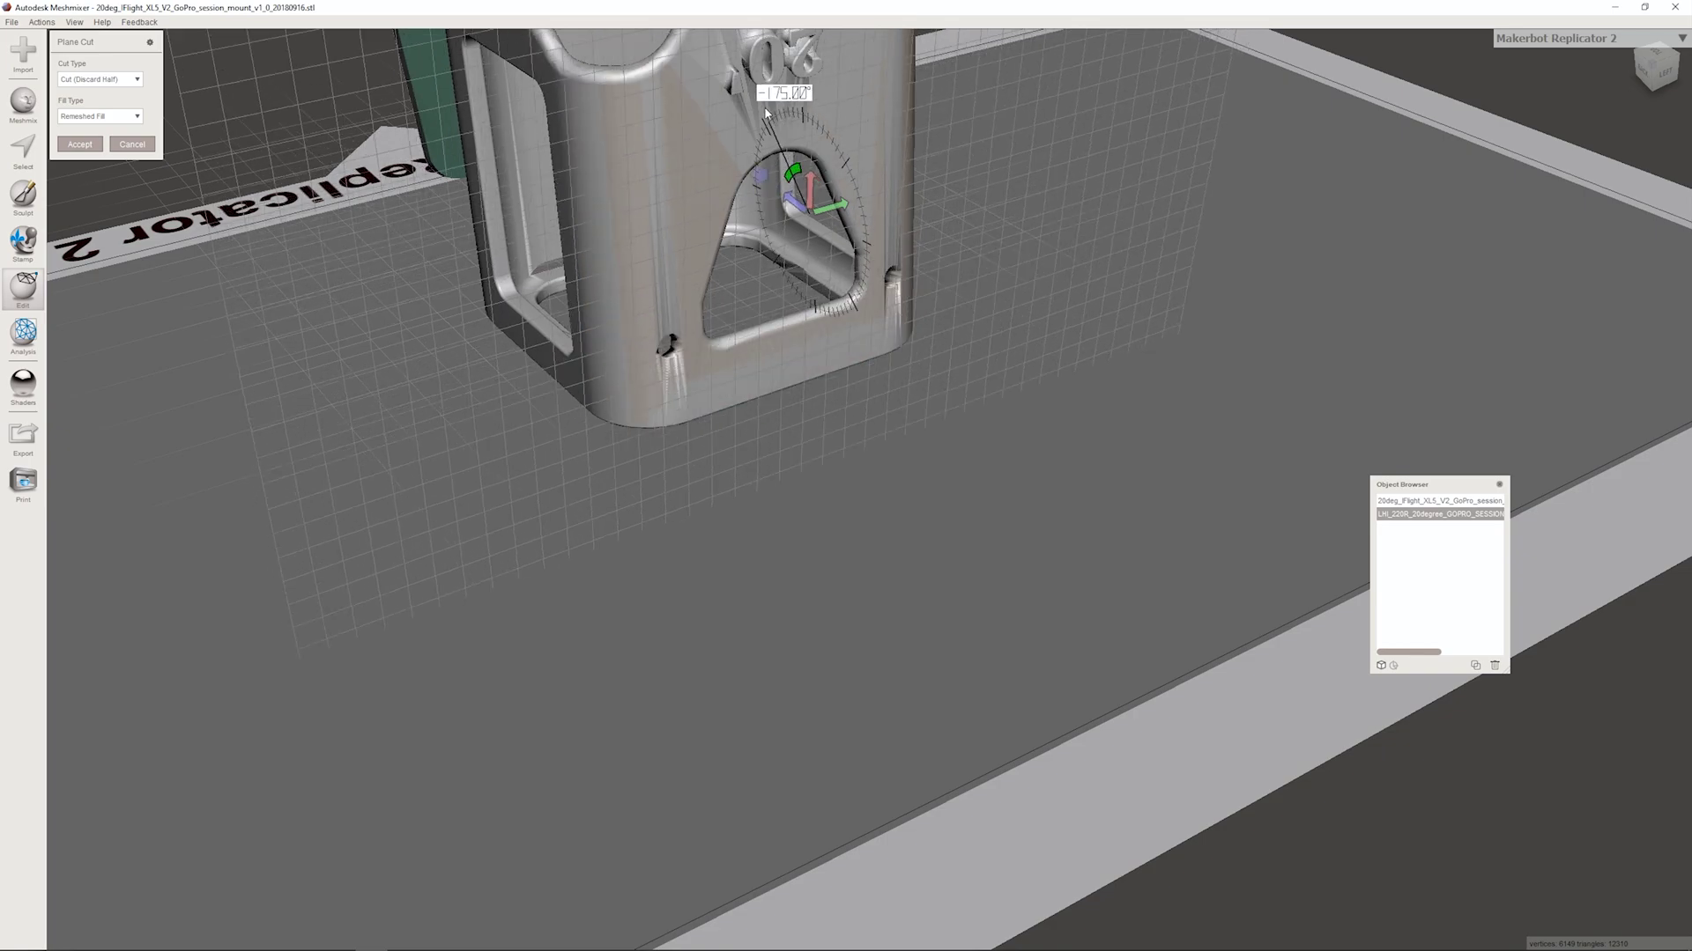
{"action": "right_click_drag", "start_coordinate": [765, 112], "coordinate": [1021, 150]}
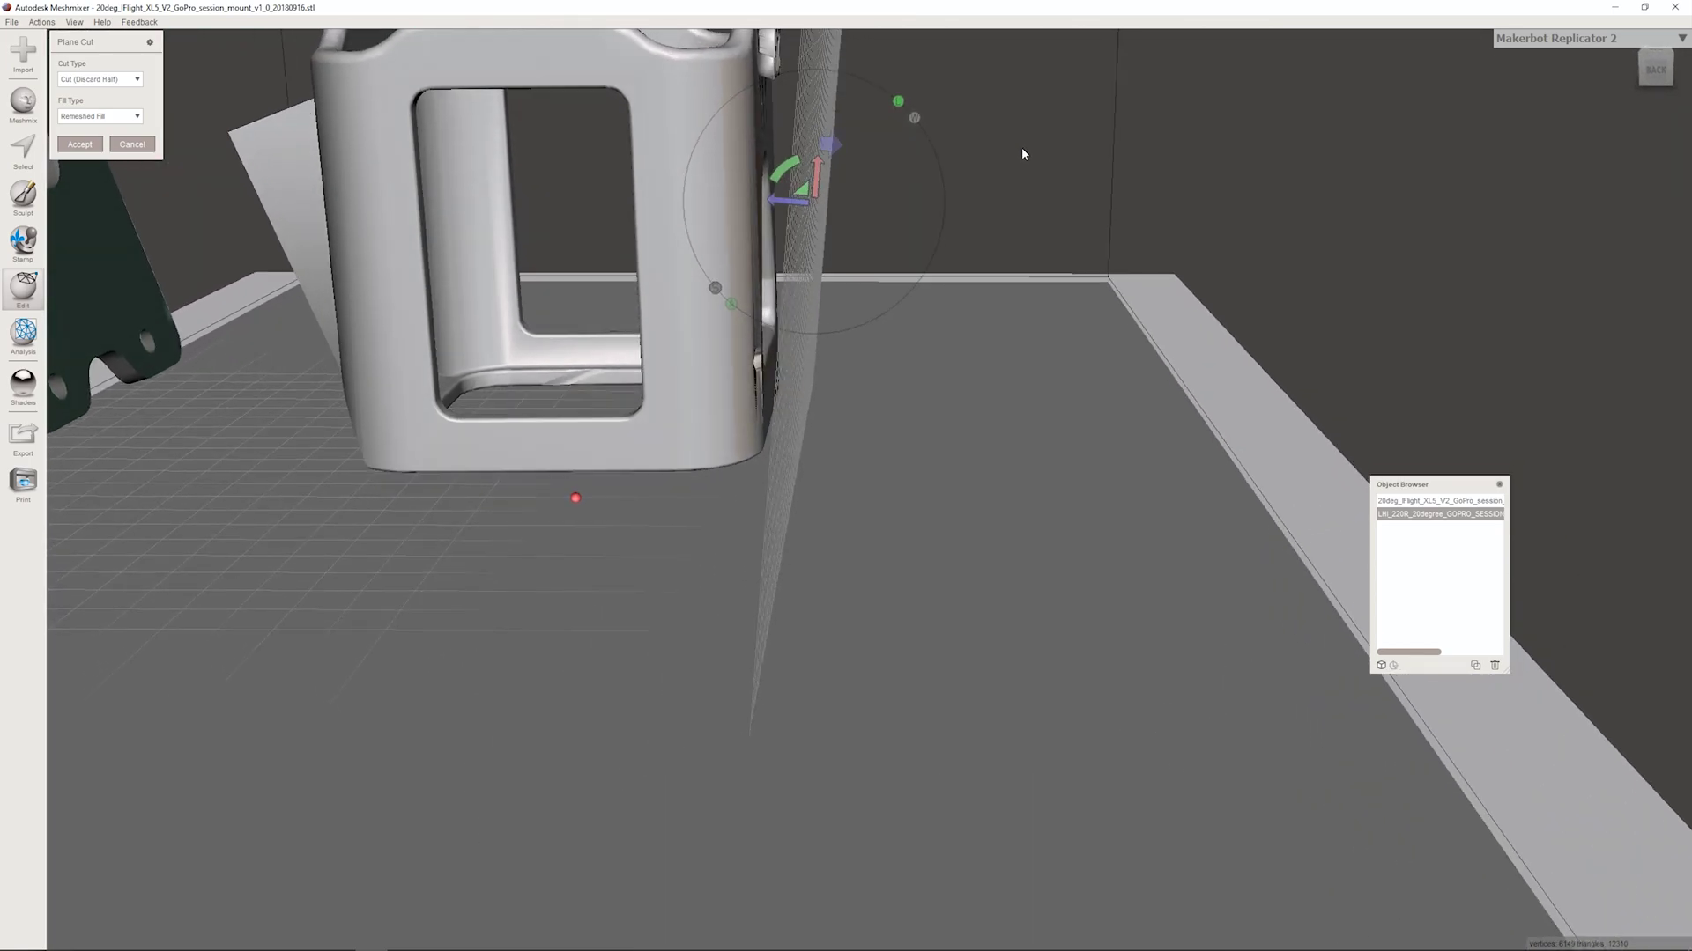
{"action": "left_click_drag", "start_coordinate": [789, 171], "coordinate": [736, 128]}
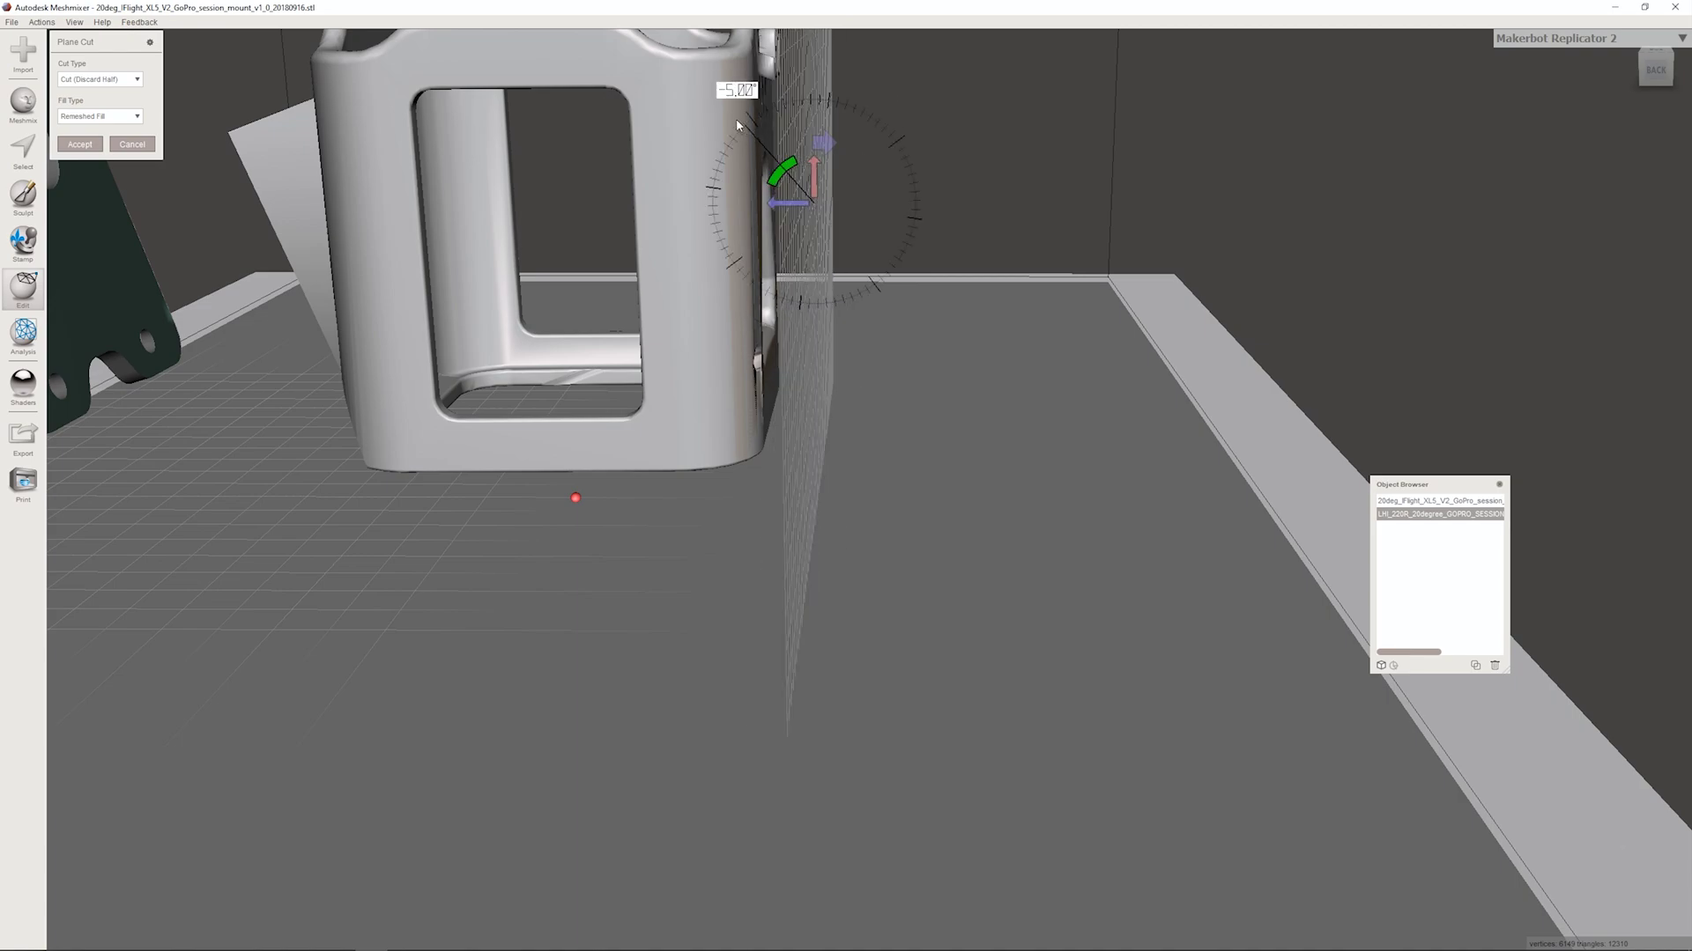
{"action": "right_click_drag", "start_coordinate": [919, 199], "coordinate": [790, 206]}
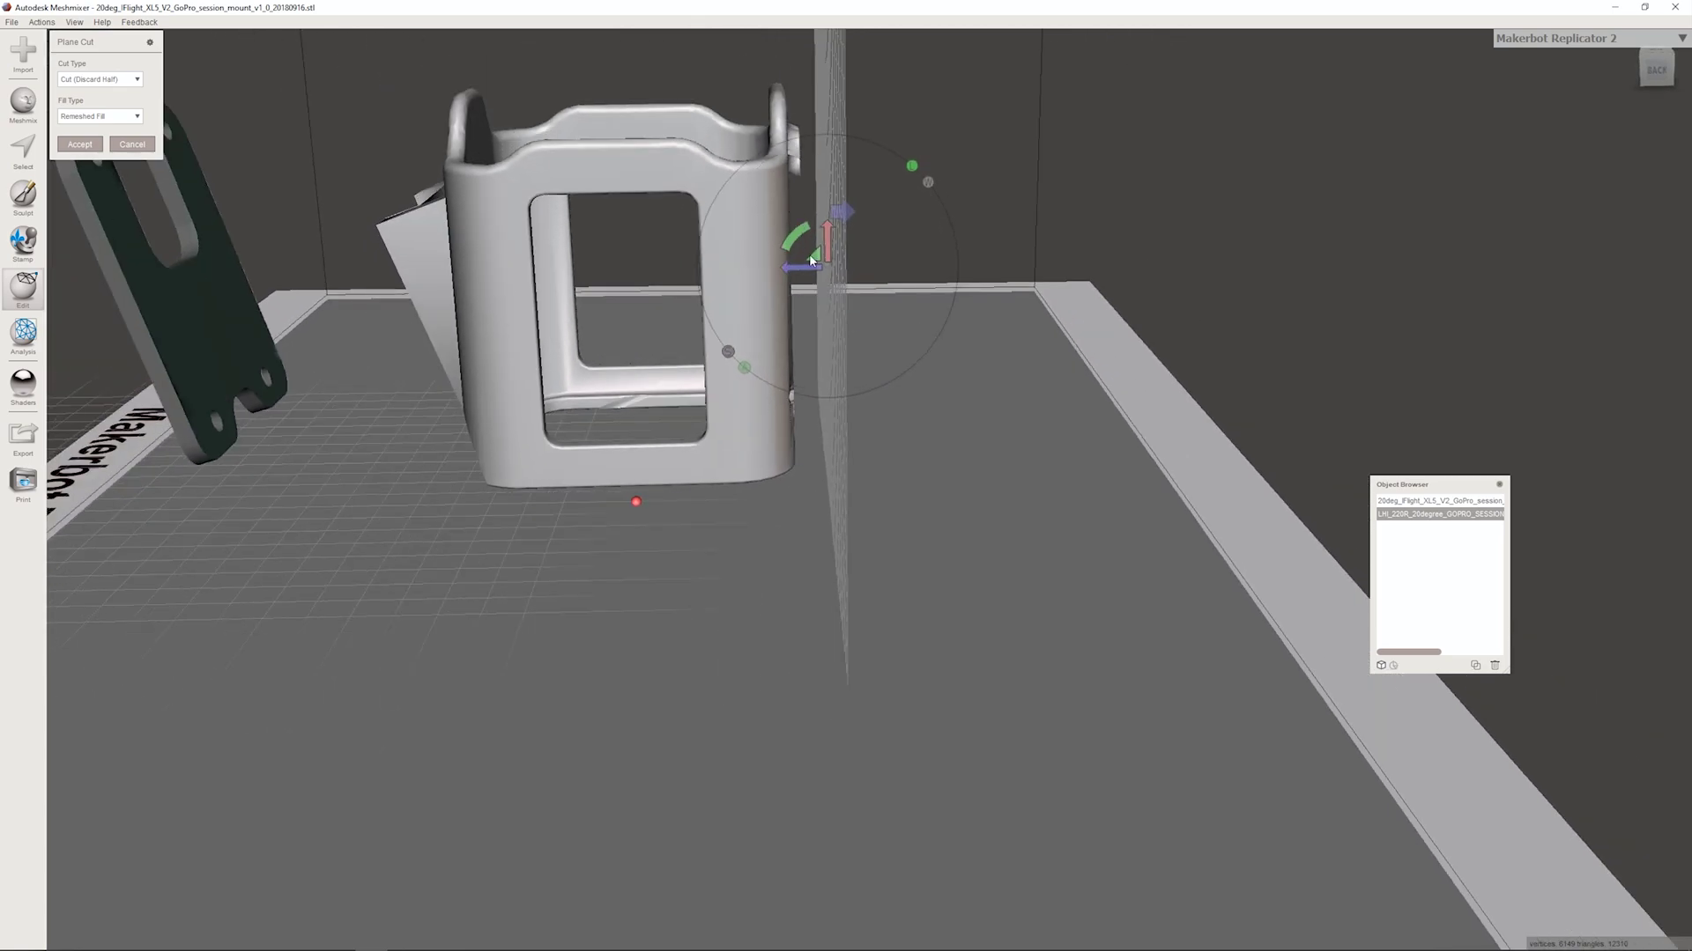
Step: Set the vertical cutting plane flush with the cage wall, correct its angle slightly and apply the cut to remove the raised 20
{"action": "left_click_drag", "start_coordinate": [807, 273], "coordinate": [775, 272]}
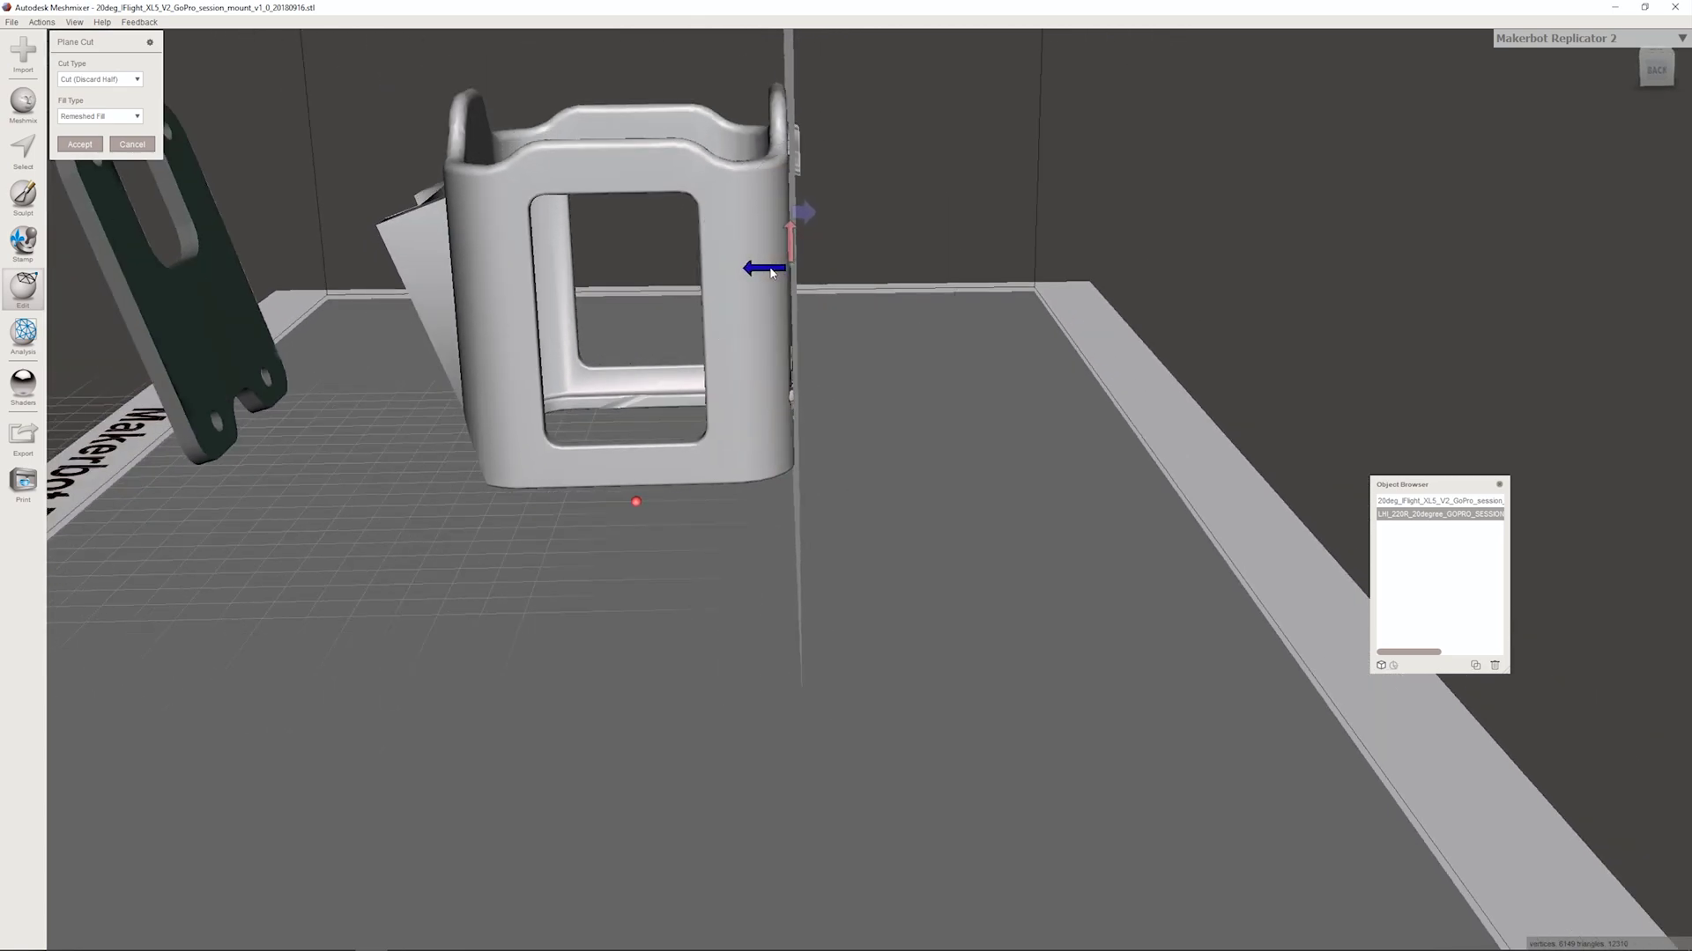
{"action": "right_click_drag", "start_coordinate": [774, 272], "coordinate": [759, 302]}
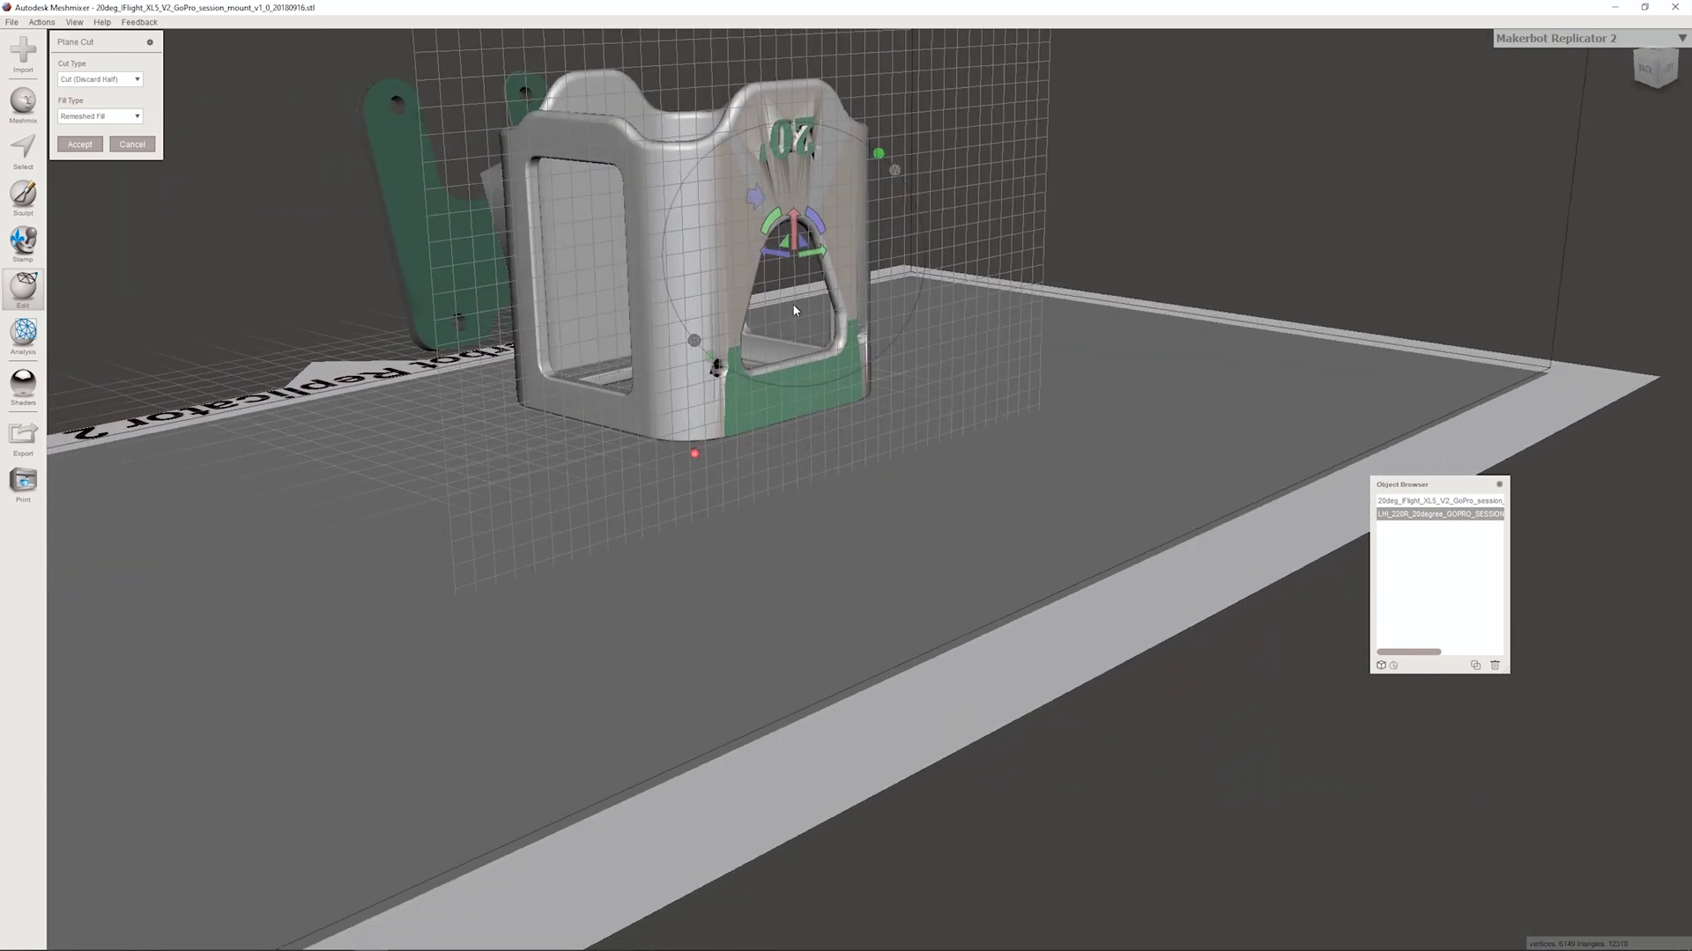
{"action": "left_click_drag", "start_coordinate": [778, 254], "coordinate": [777, 257]}
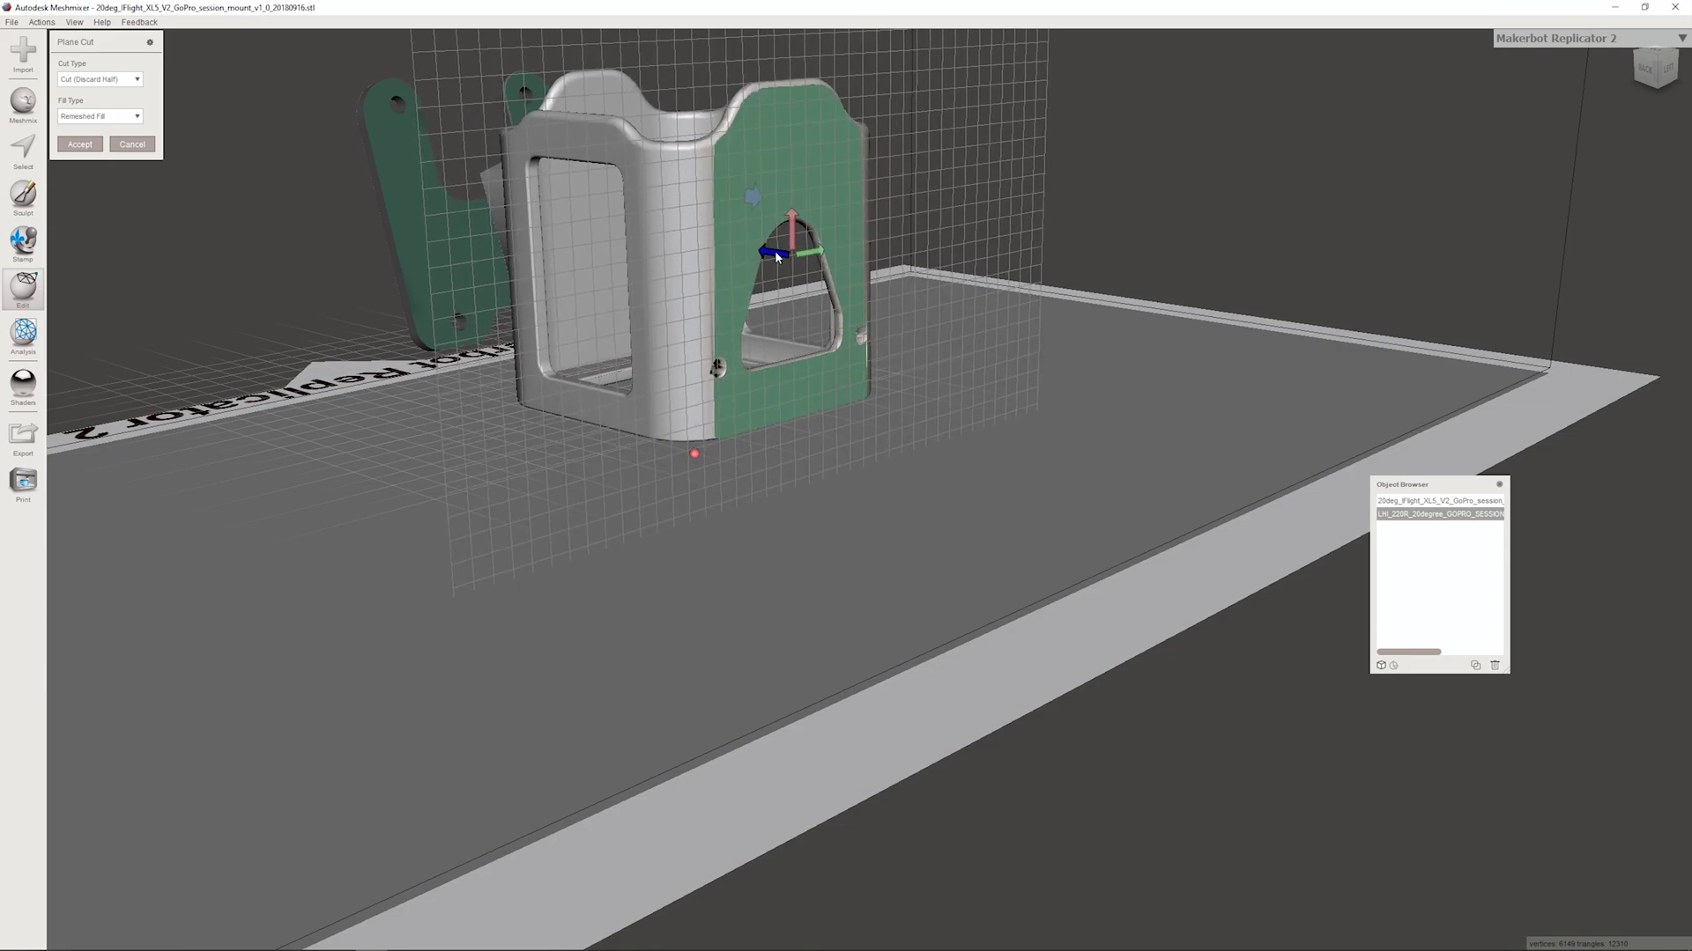
{"action": "right_click_drag", "start_coordinate": [776, 256], "coordinate": [961, 315]}
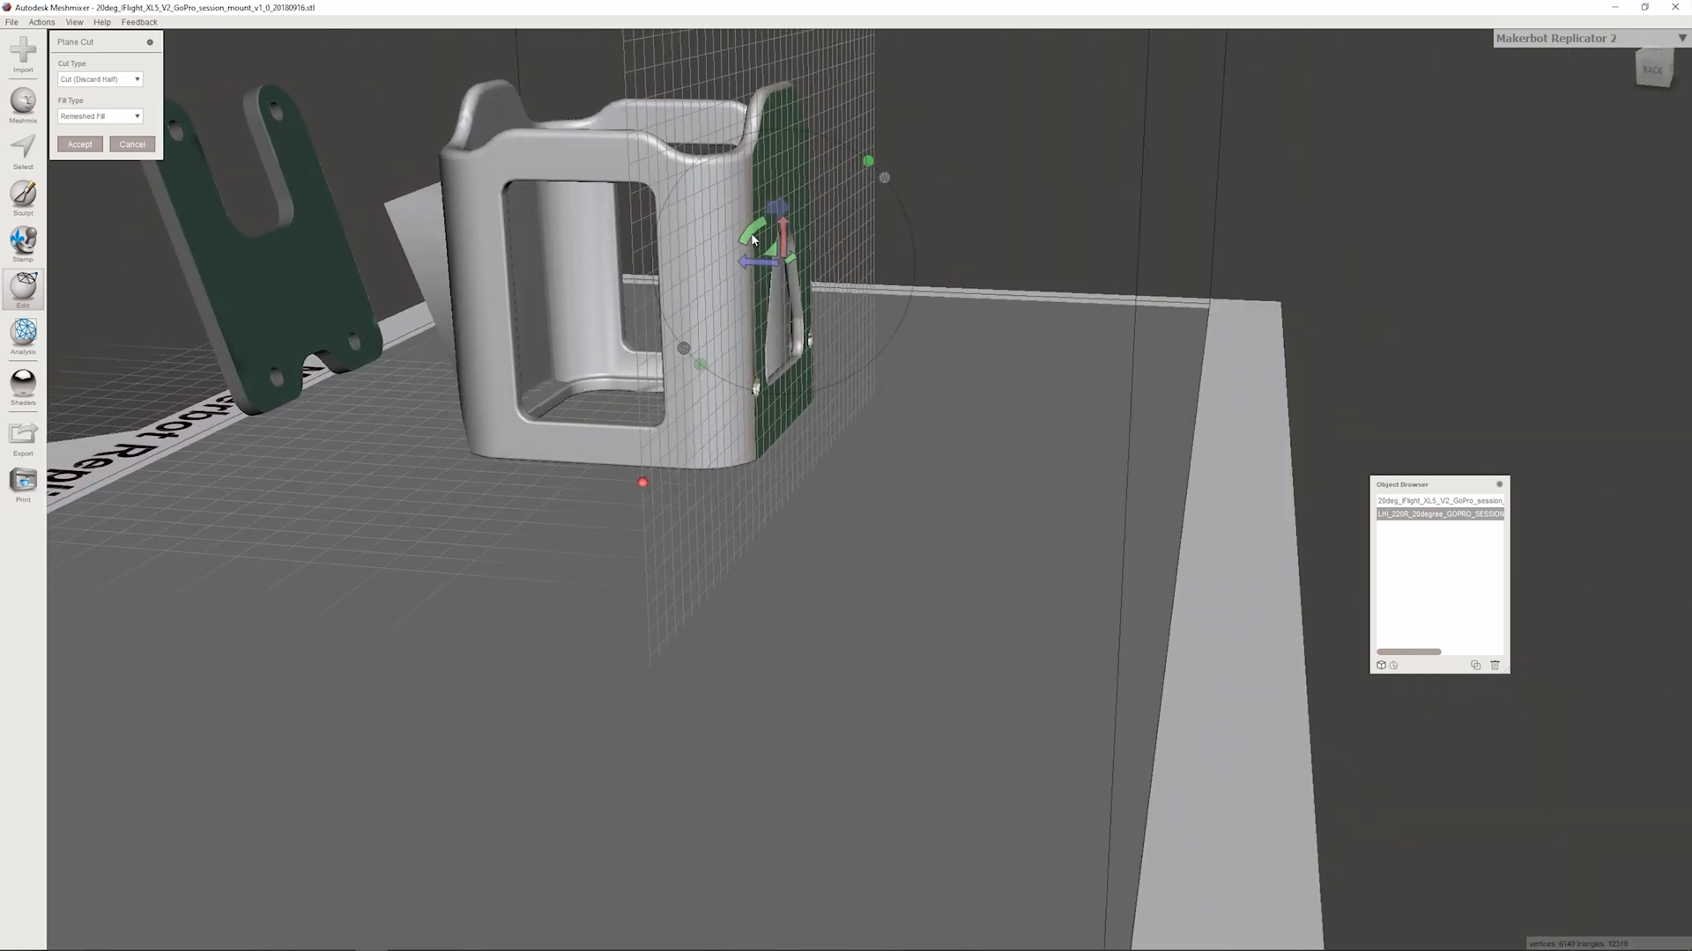
{"action": "mouse_move", "coordinate": [753, 238]}
{"action": "left_mouse_down"}
{"action": "mouse_move", "coordinate": [739, 227]}
{"action": "mouse_move", "coordinate": [763, 257]}
{"action": "left_mouse_up"}
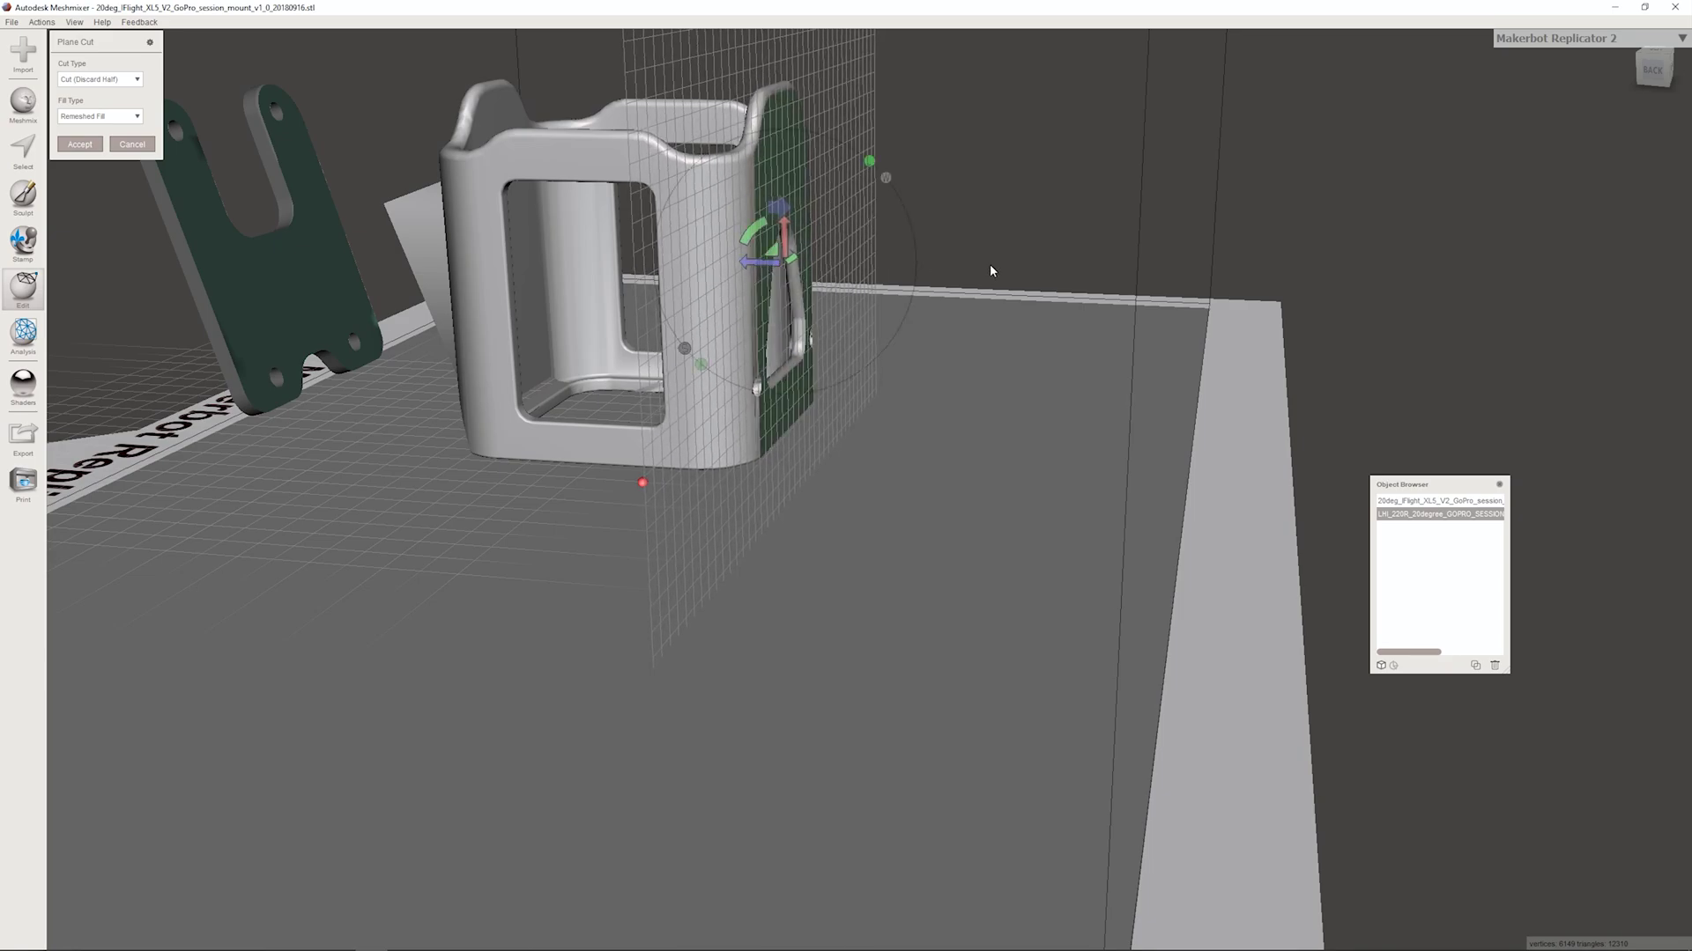
{"action": "right_click_drag", "start_coordinate": [991, 263], "coordinate": [659, 249]}
{"action": "left_click", "coordinate": [98, 148]}
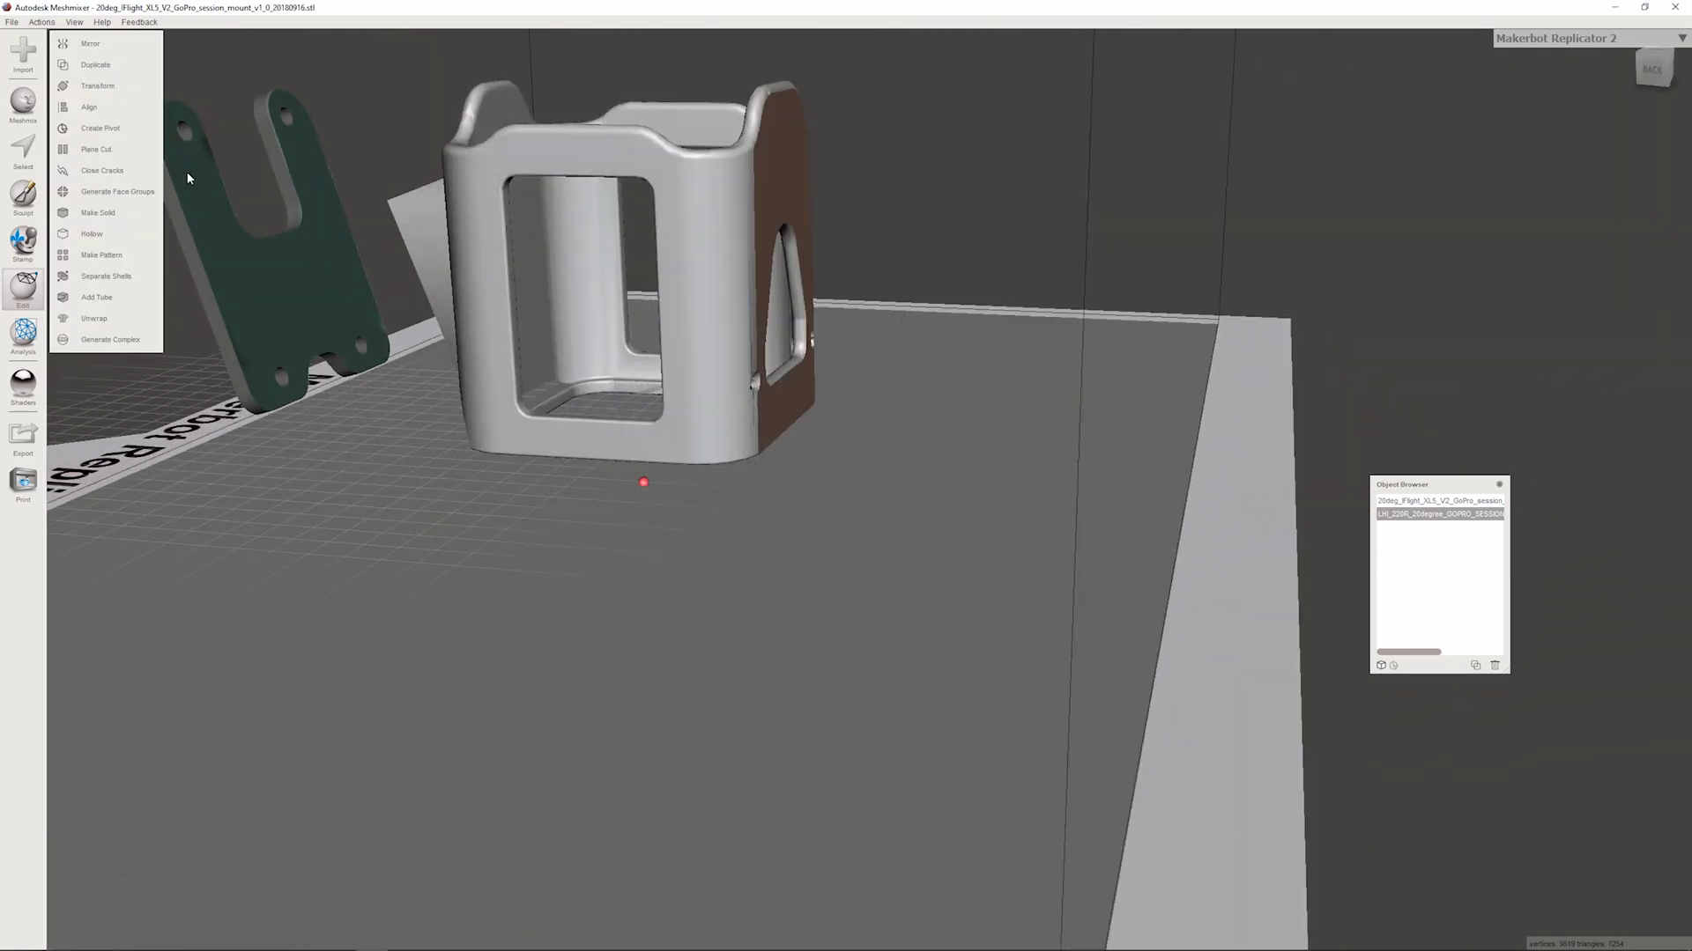
{"action": "right_click_drag", "start_coordinate": [564, 203], "coordinate": [1180, 310]}
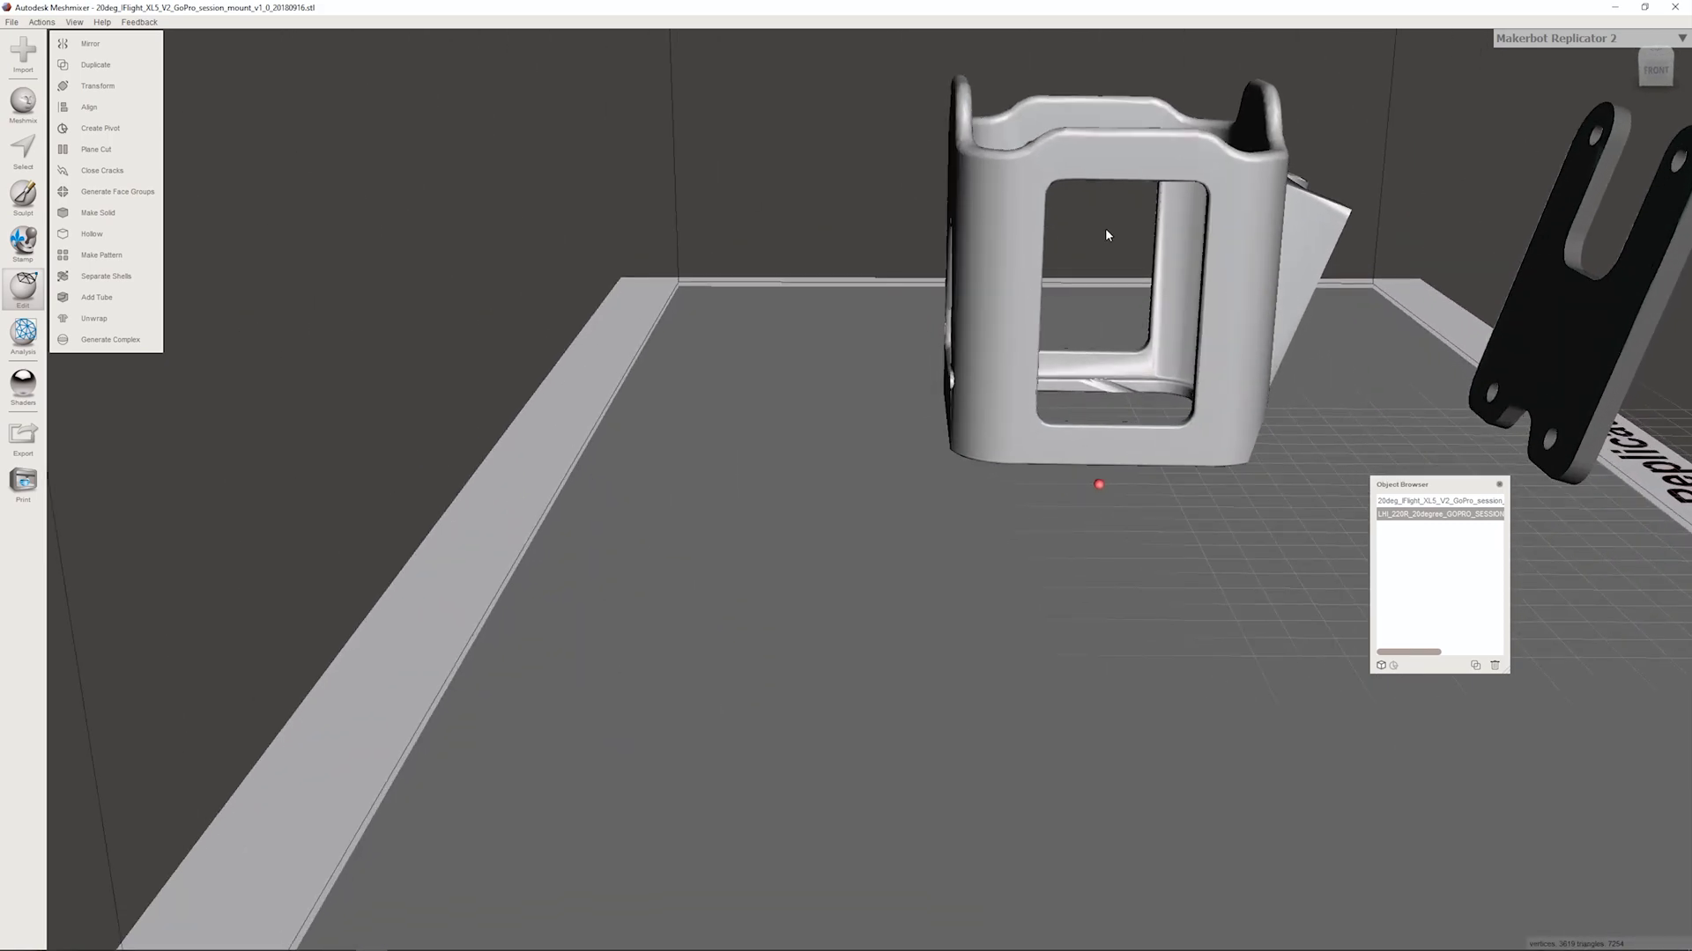
{"action": "left_click", "coordinate": [126, 87]}
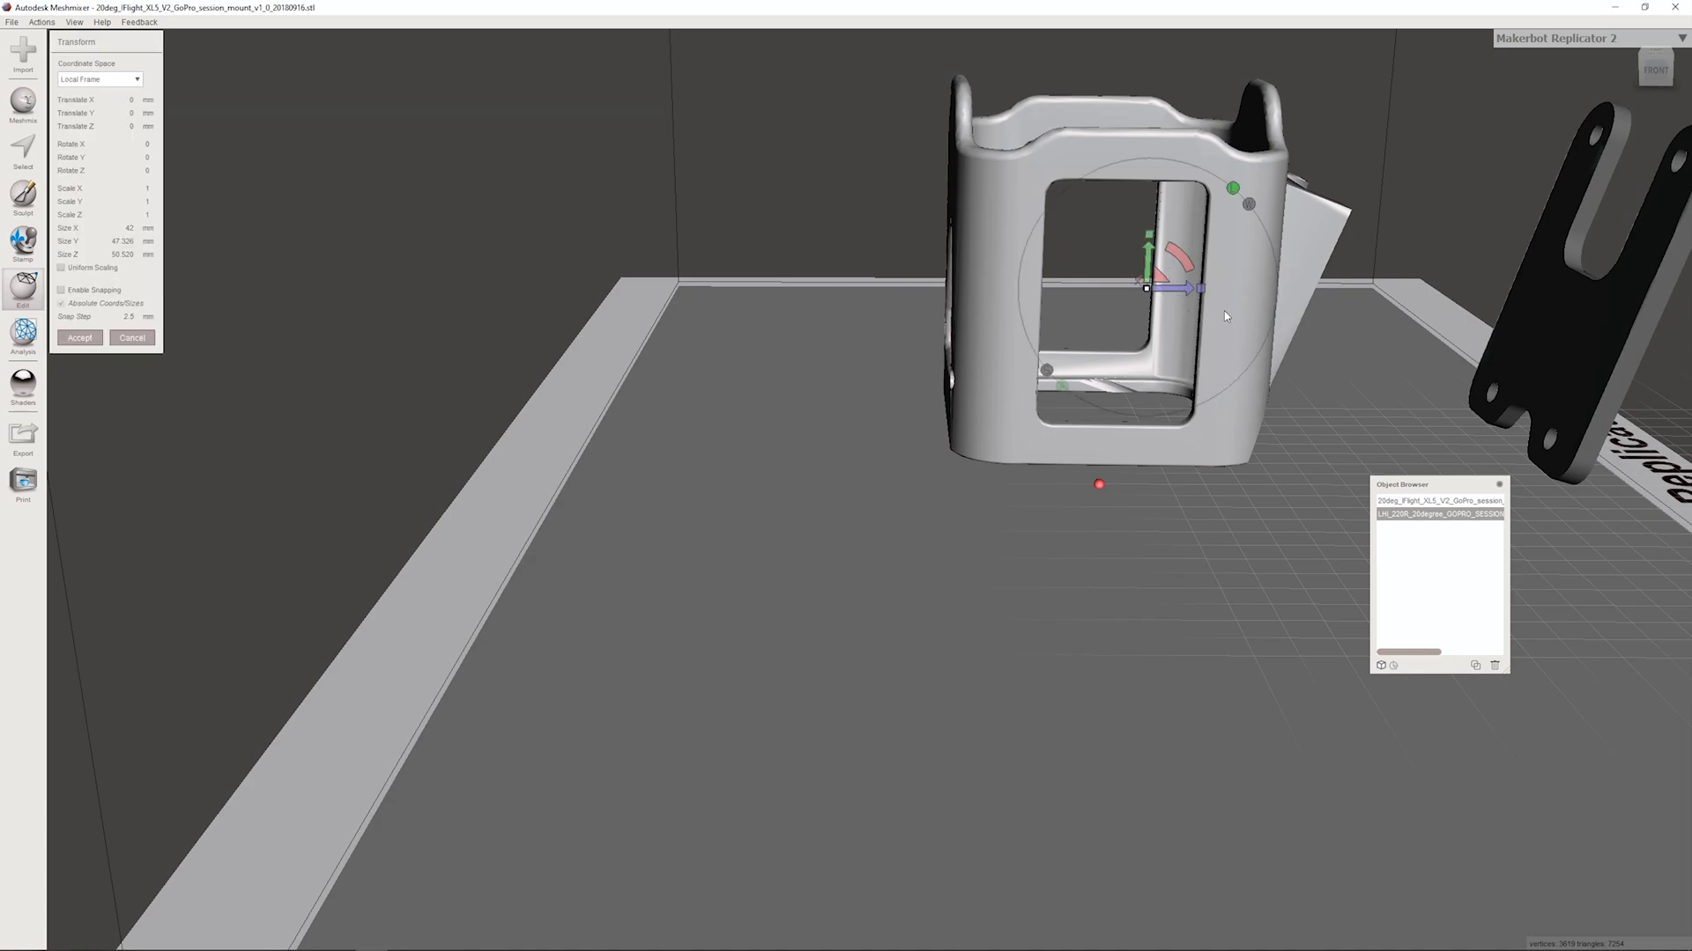
{"action": "right_click_drag", "start_coordinate": [1226, 314], "coordinate": [870, 245]}
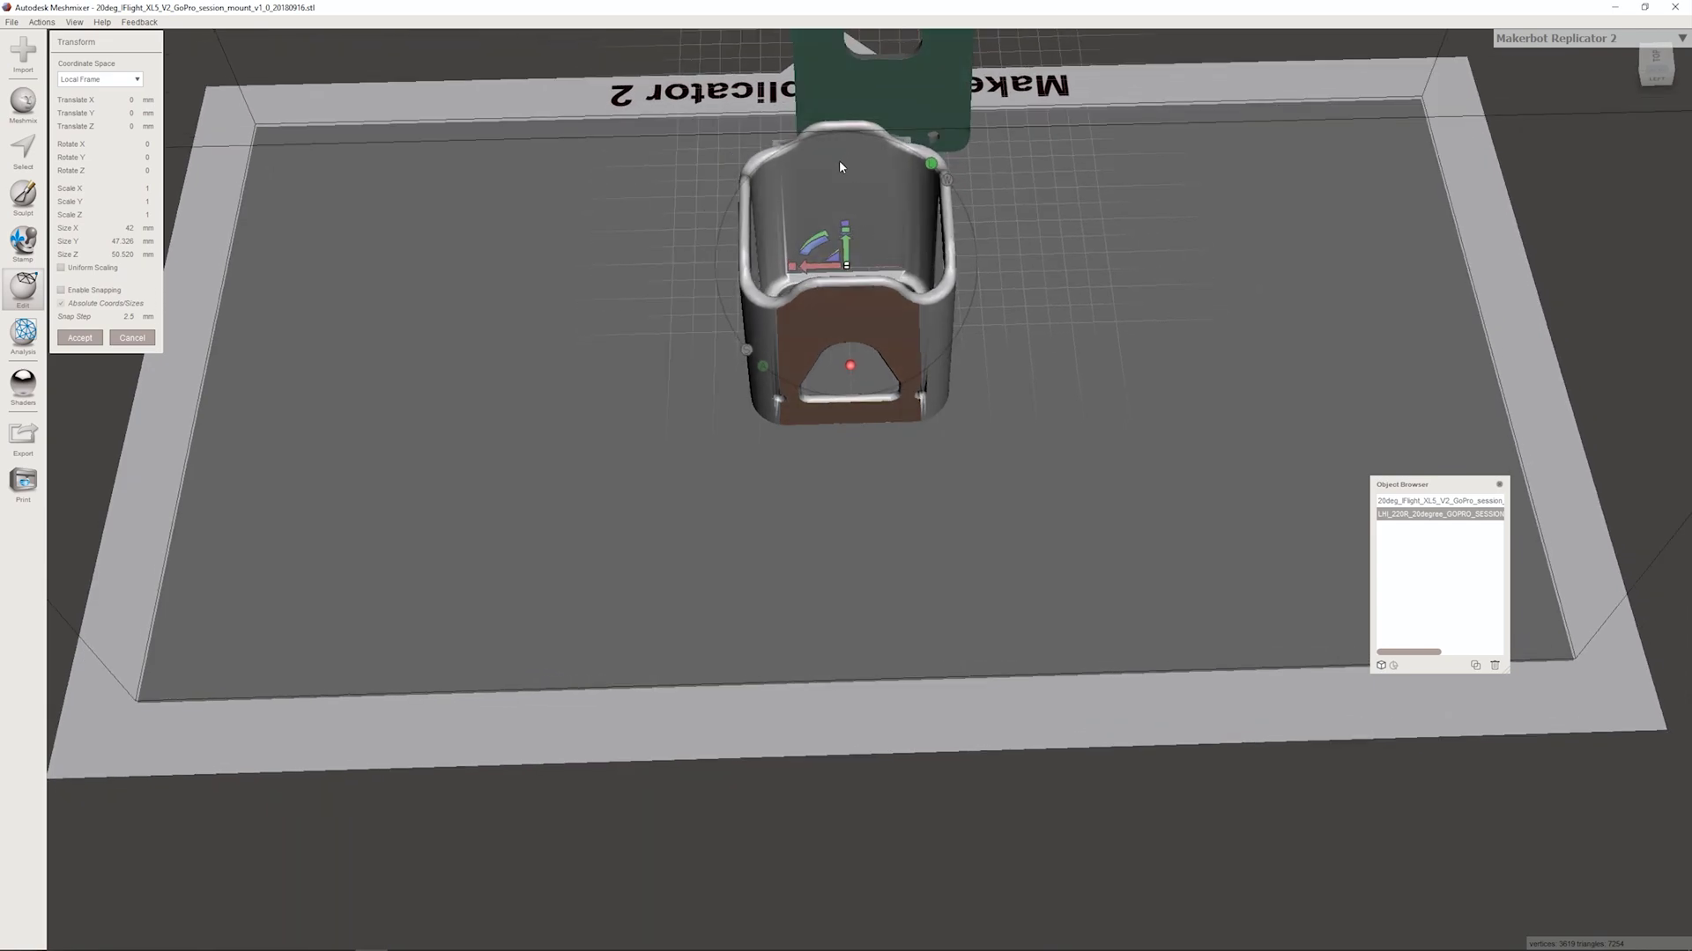
{"action": "right_click_drag", "start_coordinate": [840, 166], "coordinate": [920, 253]}
{"action": "left_click", "coordinate": [112, 339]}
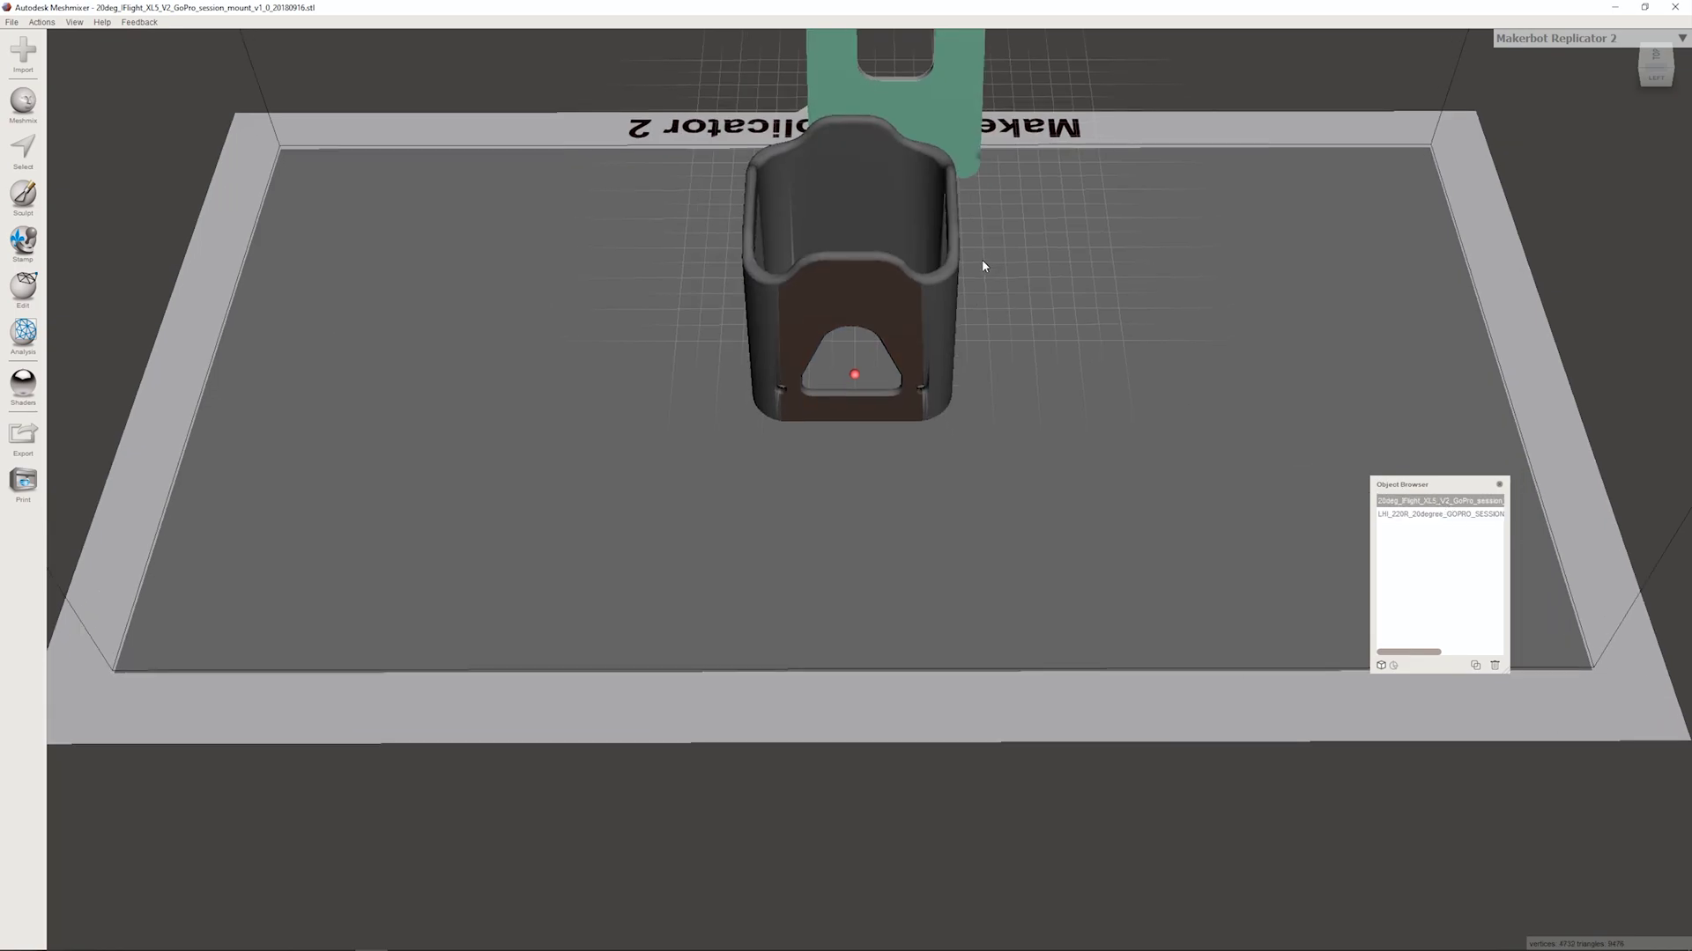
Step: Start a Transform on the XL5 base plate and shift it sideways to centre it behind the camera cage
{"action": "right_click_drag", "start_coordinate": [978, 264], "coordinate": [979, 143]}
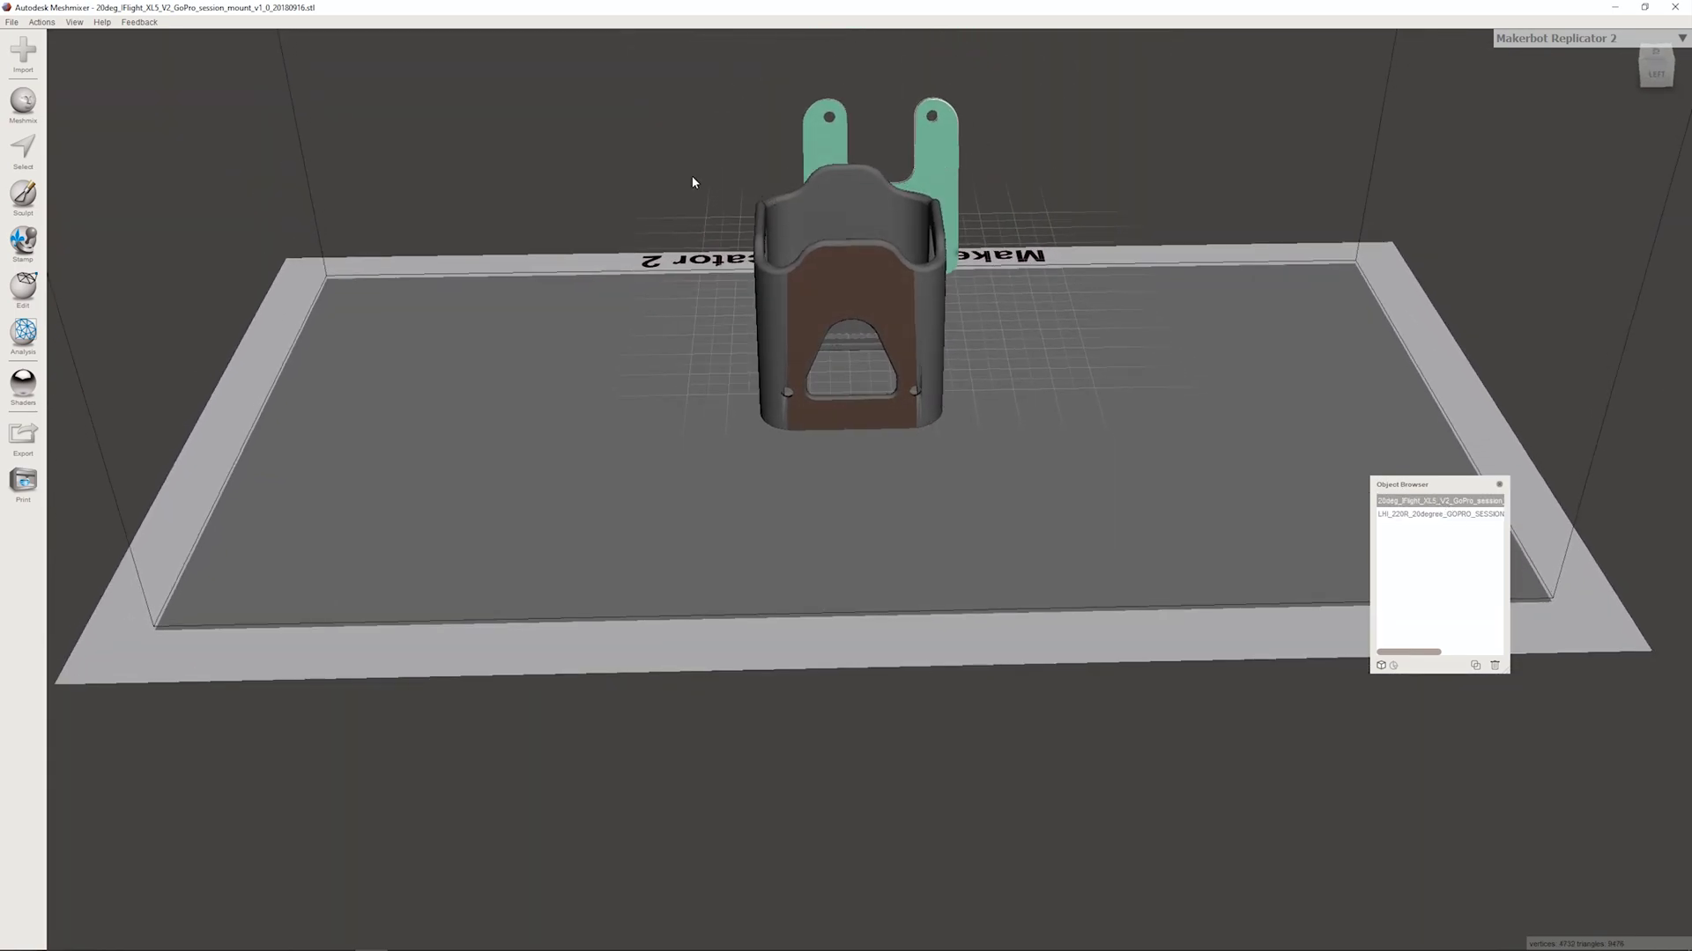
{"action": "left_click", "coordinate": [23, 286]}
{"action": "left_click", "coordinate": [130, 104]}
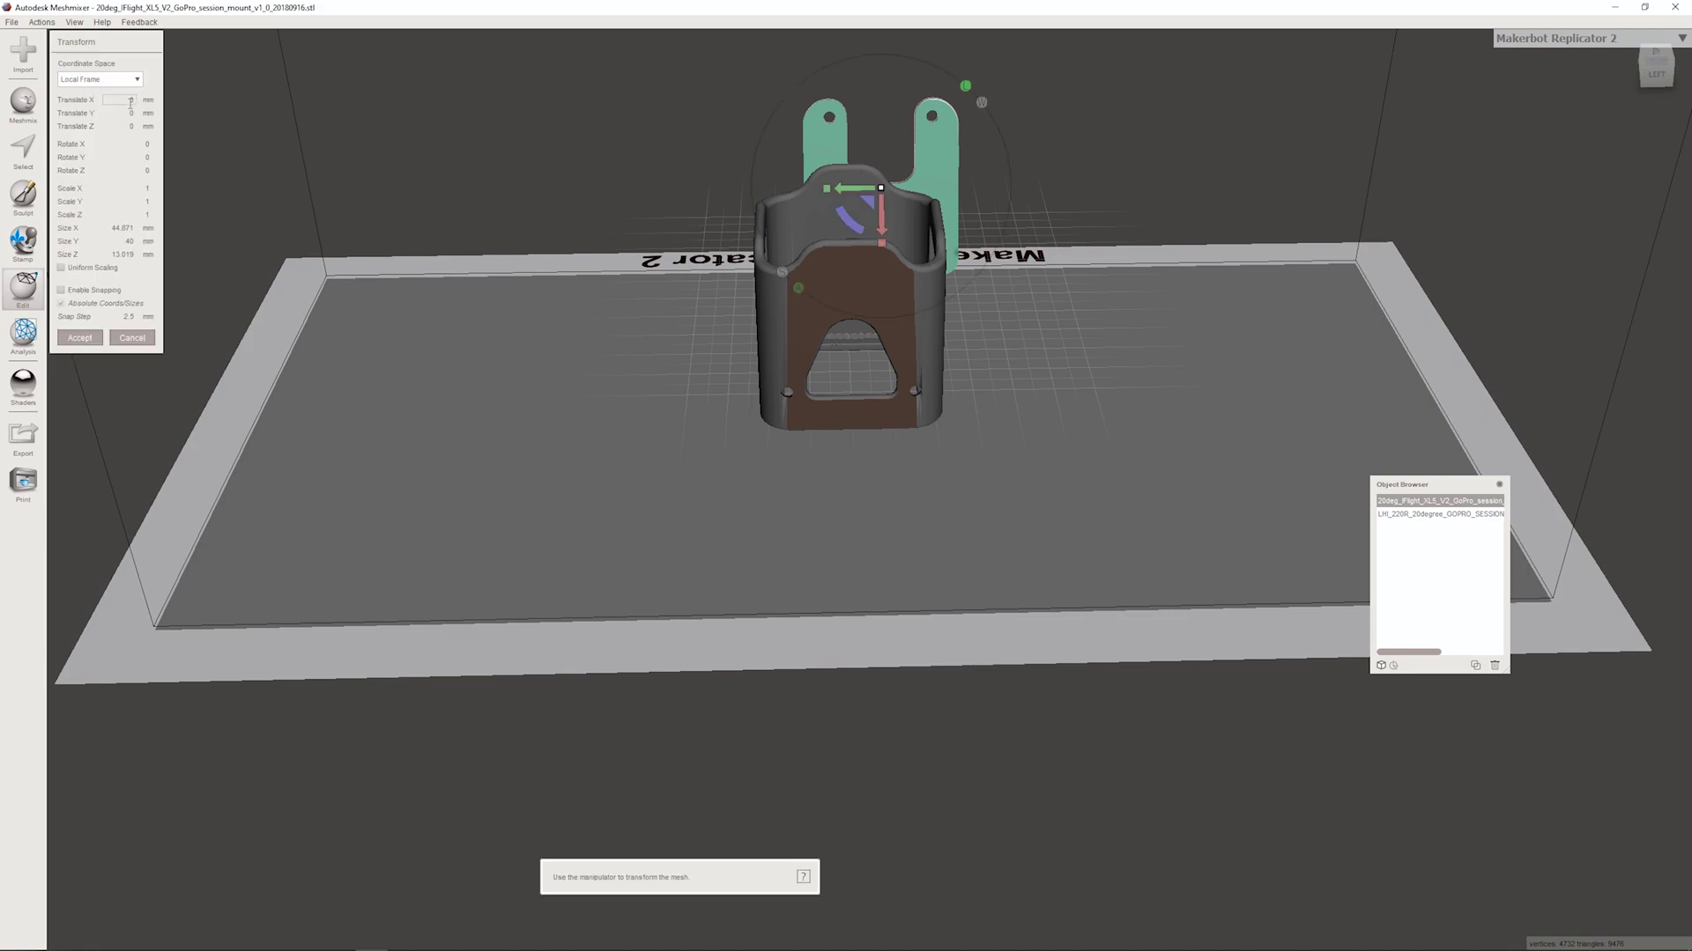
{"action": "left_click_drag", "start_coordinate": [859, 193], "coordinate": [827, 192]}
{"action": "right_click_drag", "start_coordinate": [827, 192], "coordinate": [837, 292]}
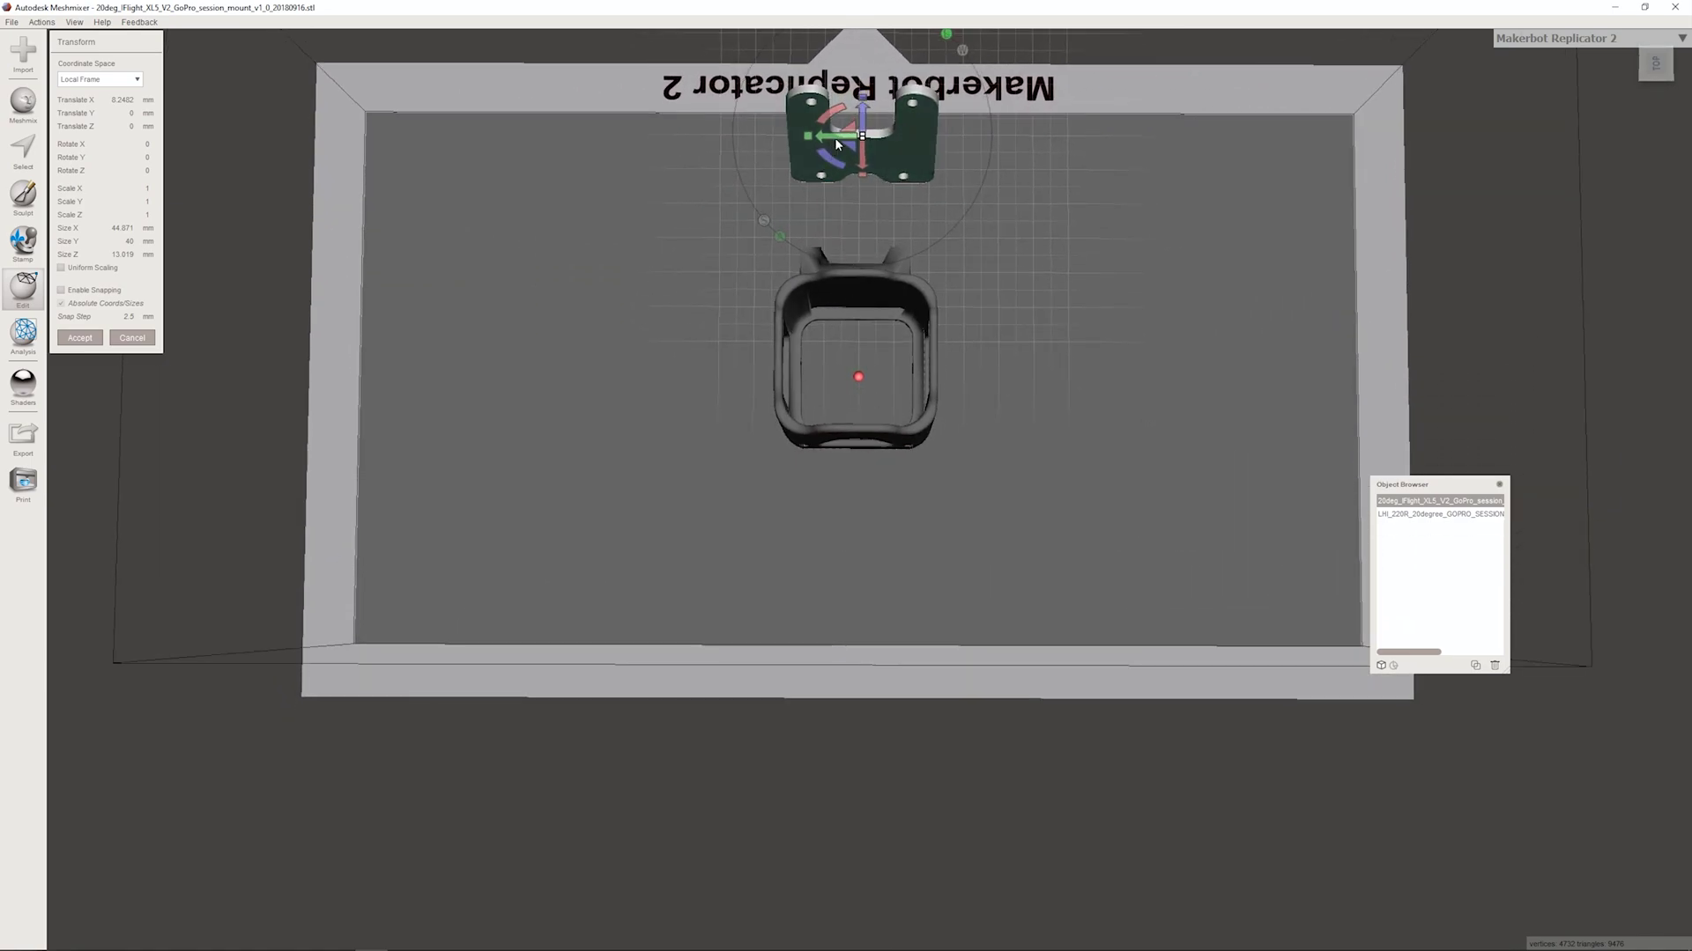
{"action": "mouse_move", "coordinate": [837, 144]}
{"action": "left_mouse_down"}
{"action": "mouse_move", "coordinate": [860, 167]}
{"action": "mouse_move", "coordinate": [859, 256]}
{"action": "mouse_move", "coordinate": [859, 145]}
{"action": "left_mouse_up"}
{"action": "right_click_drag", "start_coordinate": [859, 145], "coordinate": [575, 421]}
Step: Move the base plate close behind the cage's wedge and tilt it about 4.4° on X to match the sloped face
{"action": "left_click_drag", "start_coordinate": [501, 442], "coordinate": [636, 430]}
{"action": "right_click_drag", "start_coordinate": [636, 430], "coordinate": [588, 410]}
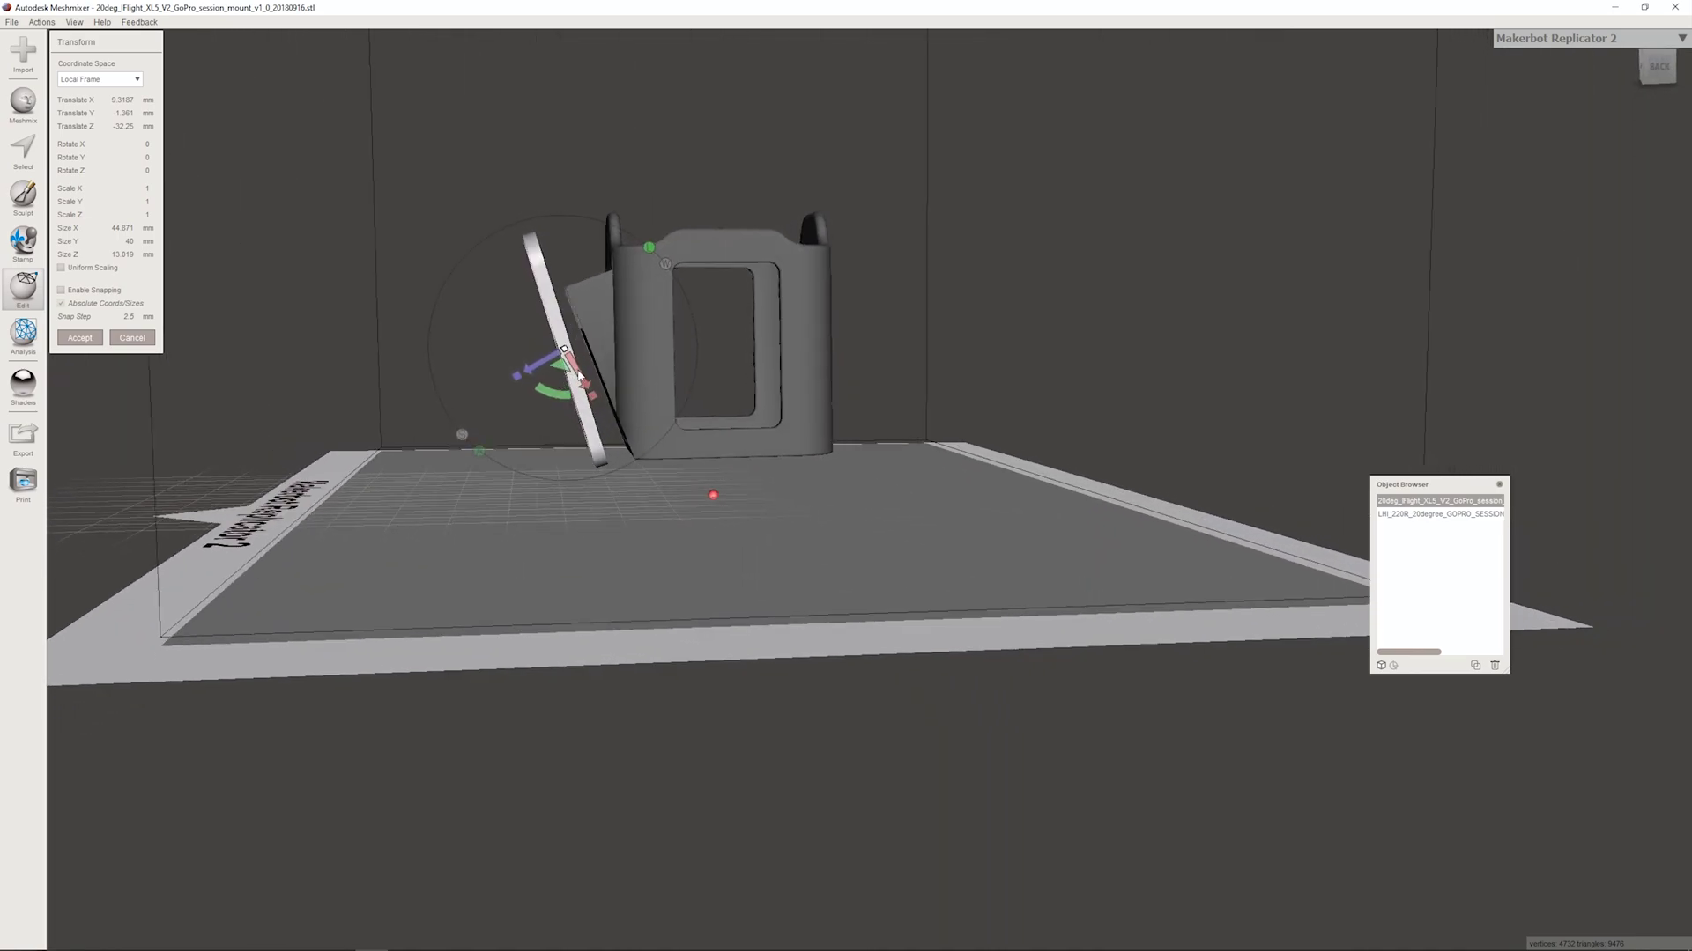
{"action": "left_click_drag", "start_coordinate": [579, 375], "coordinate": [571, 397]}
{"action": "mouse_move", "coordinate": [571, 396]}
{"action": "right_mouse_down"}
{"action": "mouse_move", "coordinate": [638, 363]}
{"action": "mouse_move", "coordinate": [565, 394]}
{"action": "right_mouse_up"}
{"action": "scroll", "coordinate": [597, 384], "scroll_direction": "up", "scroll_amount": 5}
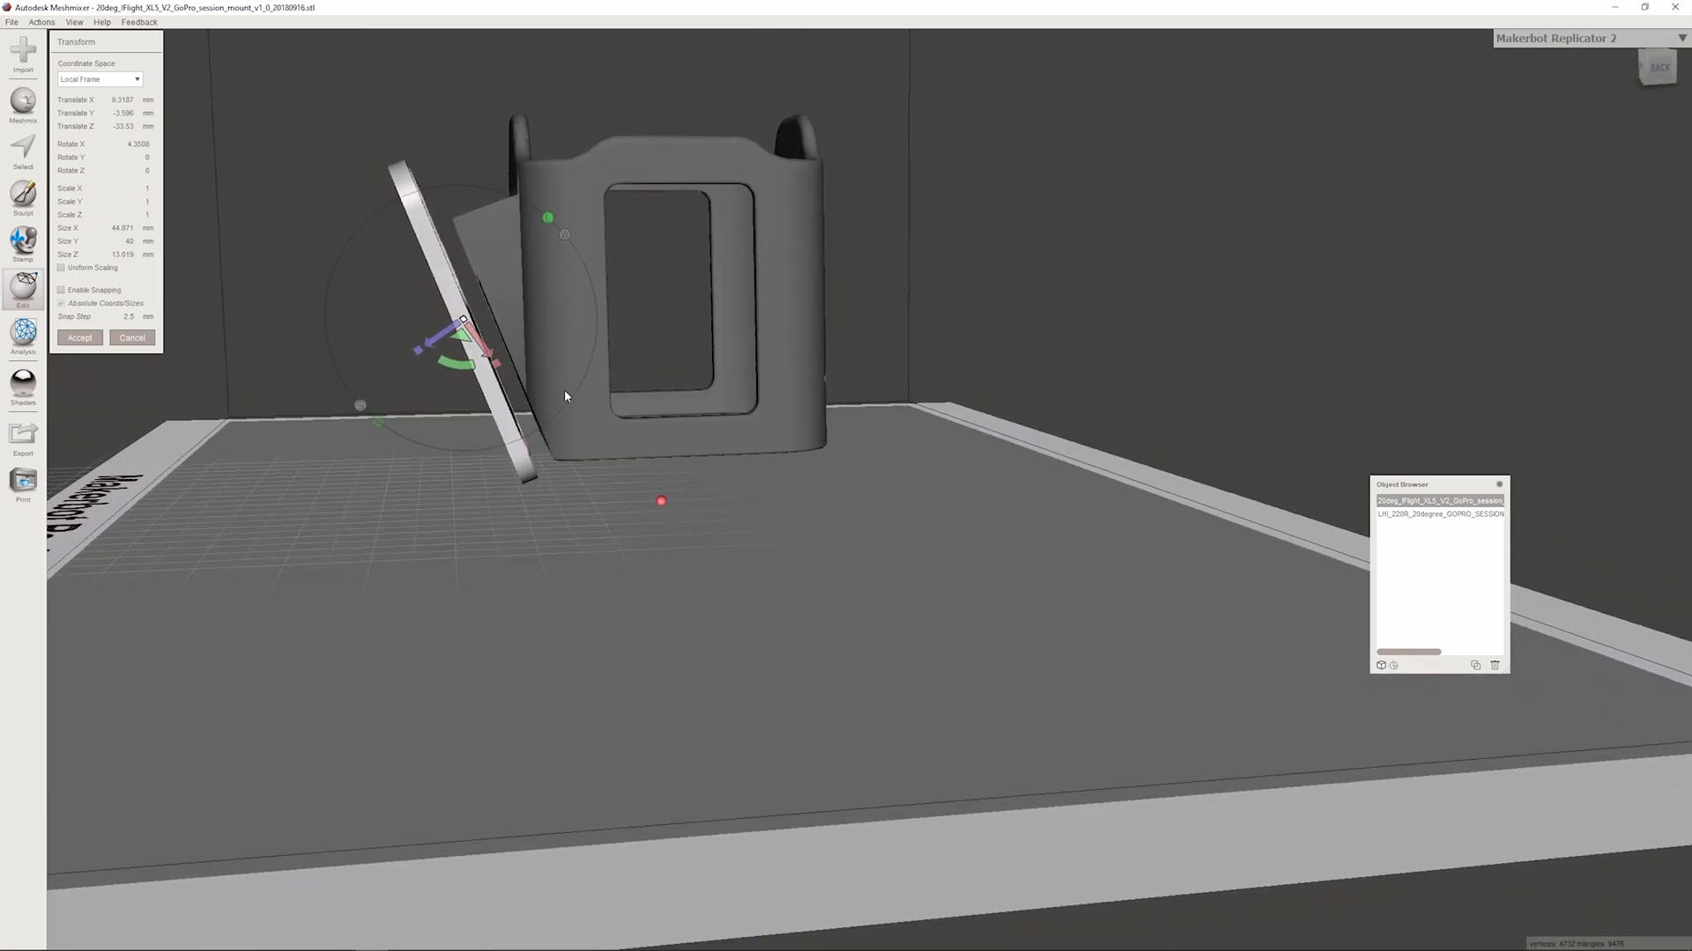
{"action": "left_click_drag", "start_coordinate": [482, 346], "coordinate": [447, 353]}
Step: Fine-tune the base plate's sideways alignment with the cage and slide it down to the cage's lower end
{"action": "right_click_drag", "start_coordinate": [447, 353], "coordinate": [770, 195]}
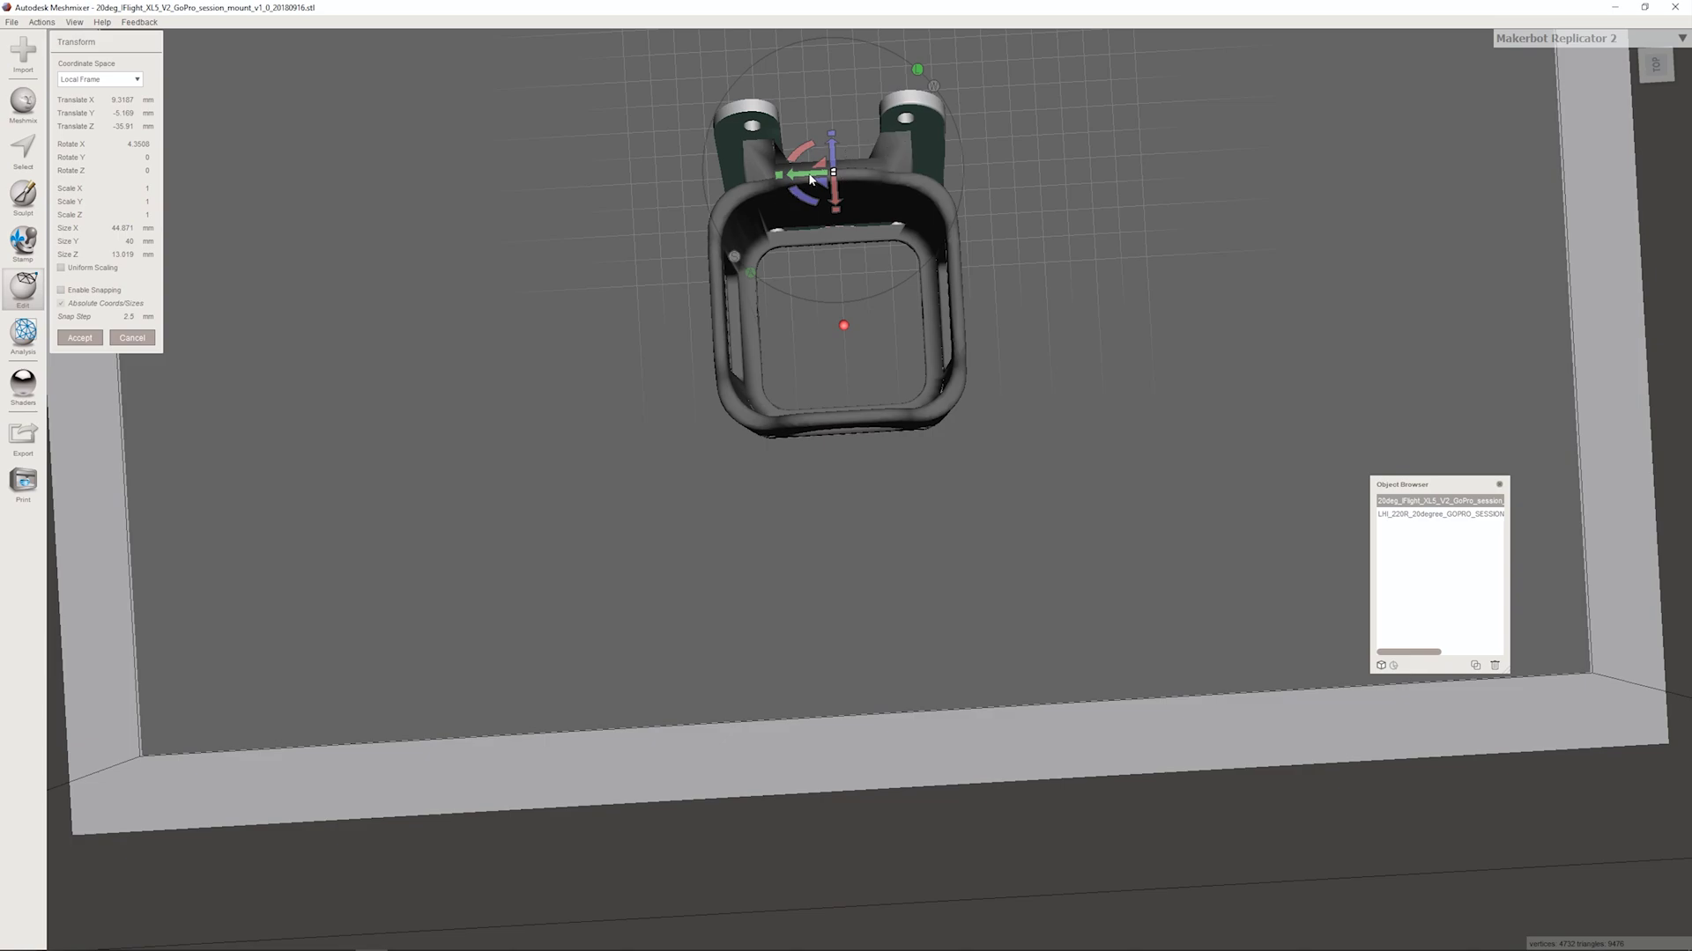
{"action": "left_click_drag", "start_coordinate": [811, 178], "coordinate": [805, 177]}
{"action": "right_click_drag", "start_coordinate": [787, 361], "coordinate": [849, 224]}
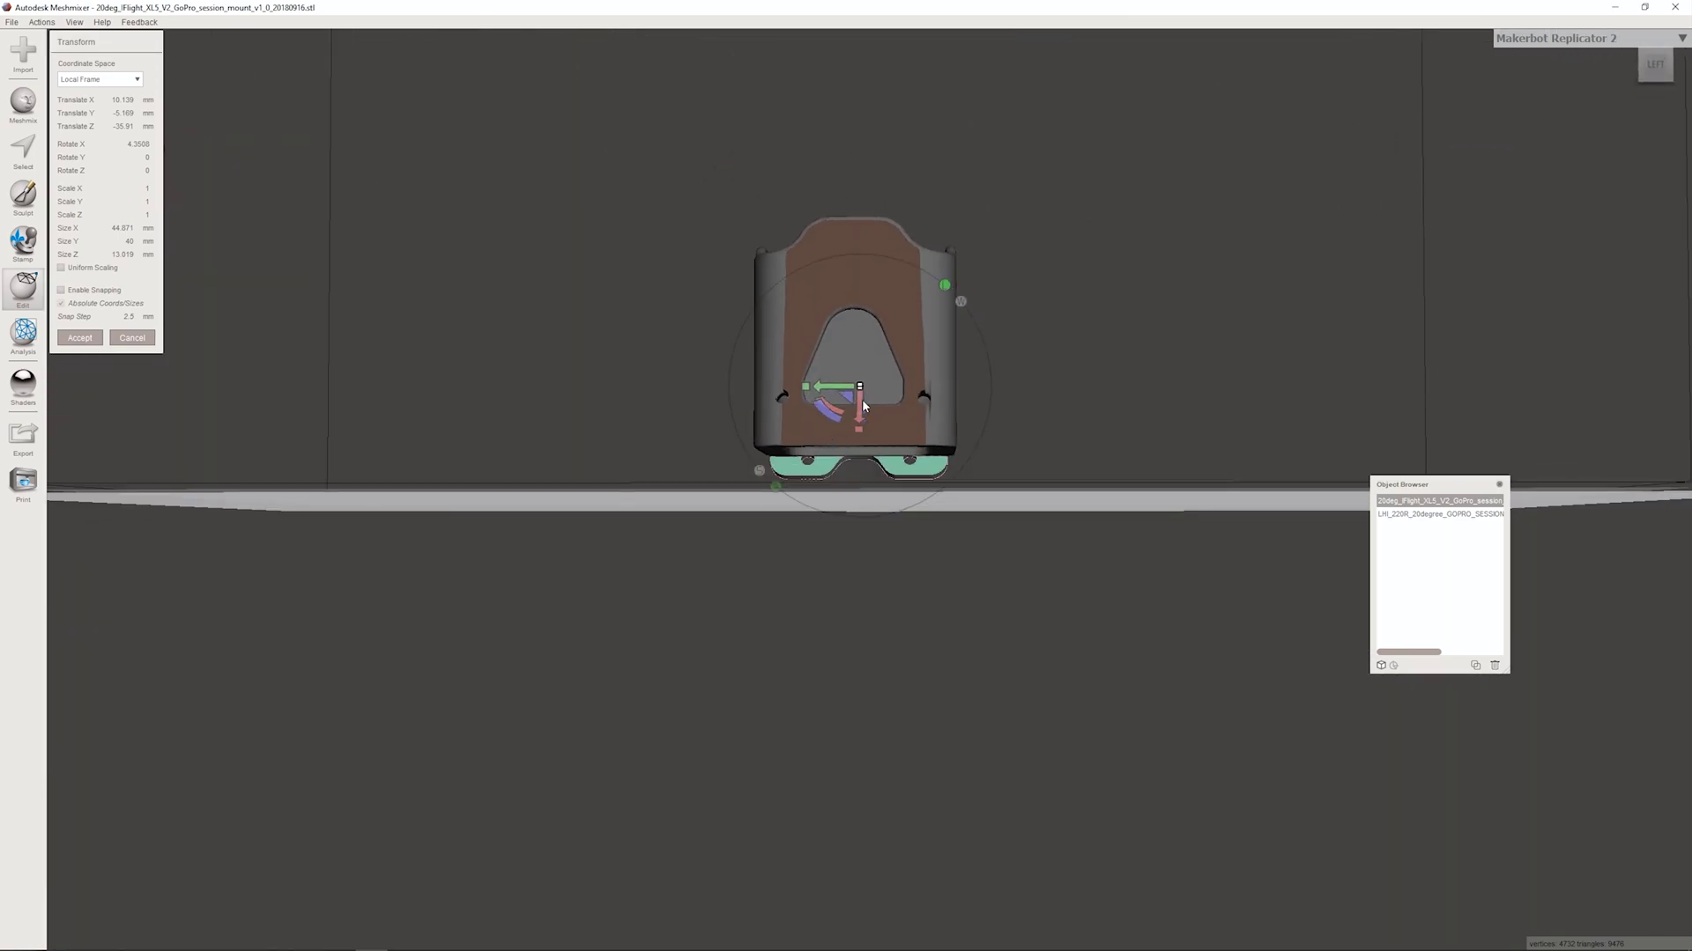
{"action": "left_click_drag", "start_coordinate": [861, 407], "coordinate": [861, 415]}
{"action": "right_click_drag", "start_coordinate": [928, 383], "coordinate": [570, 340]}
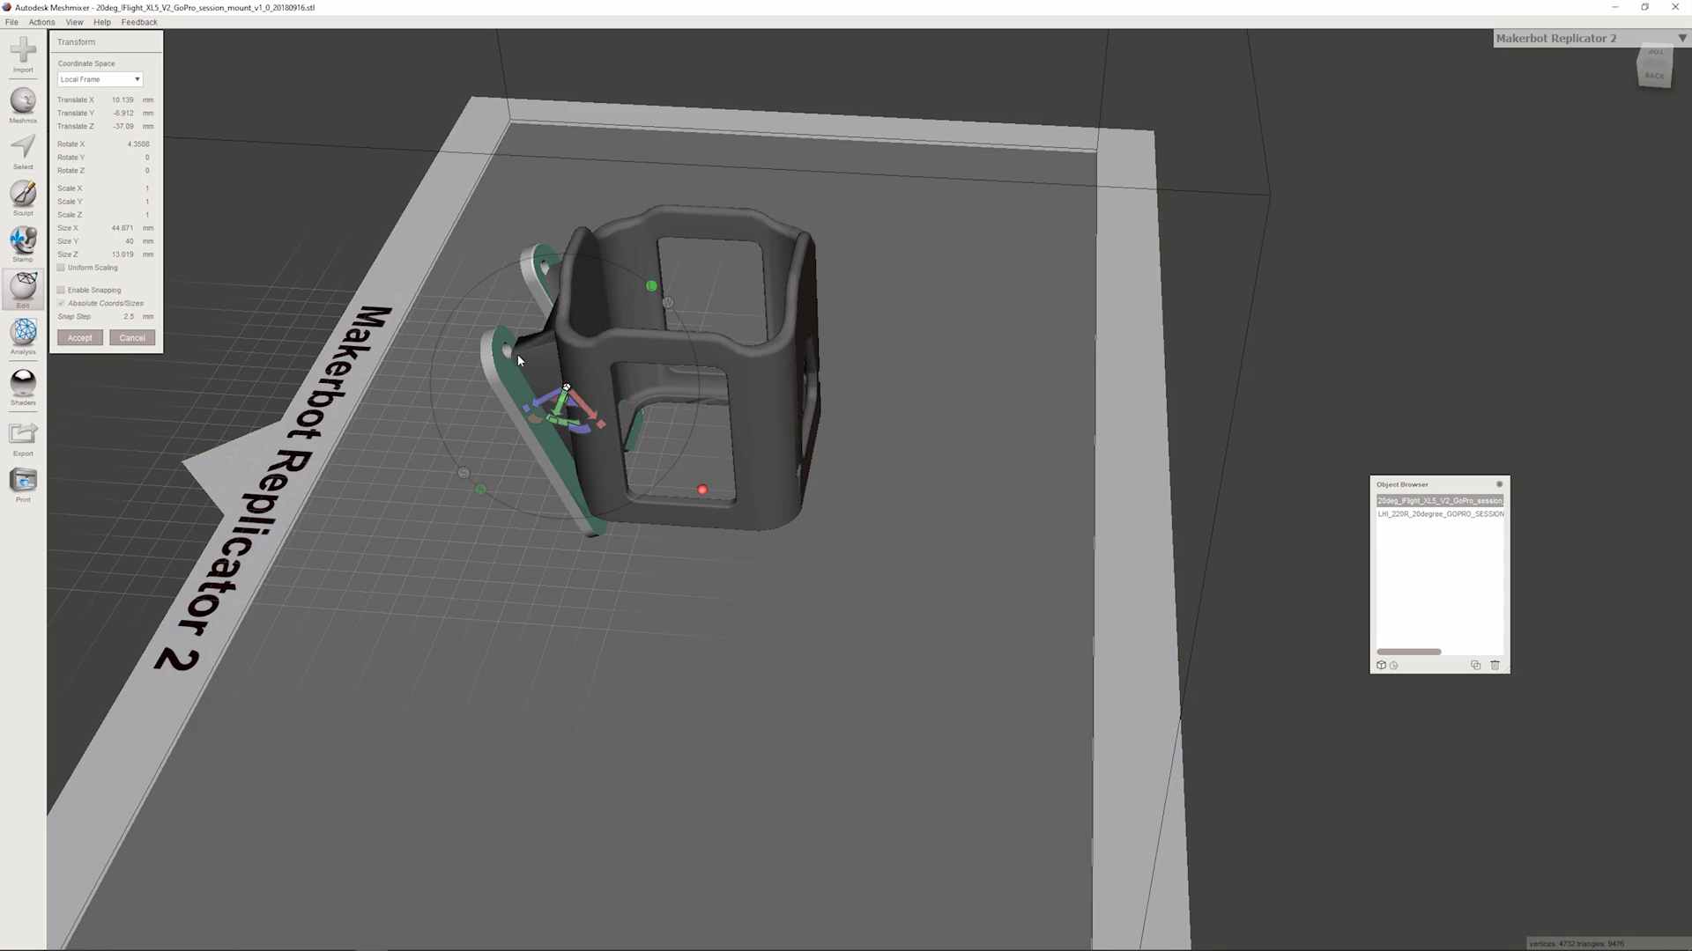
{"action": "right_click_drag", "start_coordinate": [529, 350], "coordinate": [762, 405]}
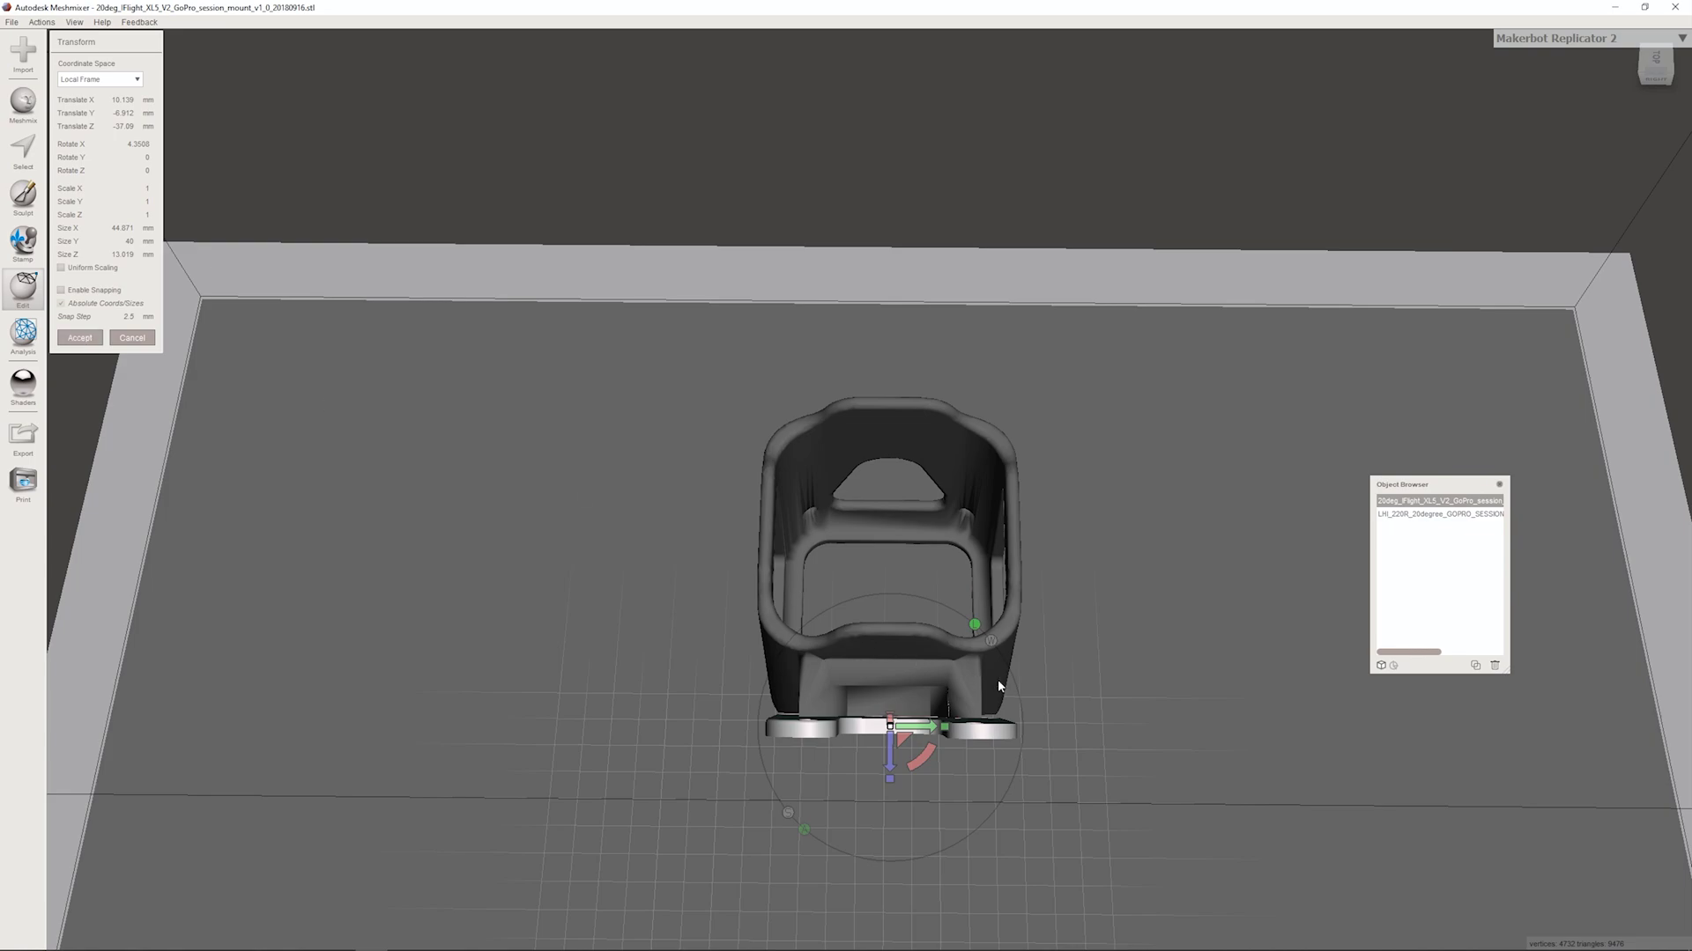
Step: Pull the base plate back away from the cage's wedge and accept the transform
{"action": "right_click_drag", "start_coordinate": [998, 681], "coordinate": [533, 444]}
{"action": "left_click_drag", "start_coordinate": [546, 408], "coordinate": [463, 453]}
{"action": "left_click", "coordinate": [88, 341]}
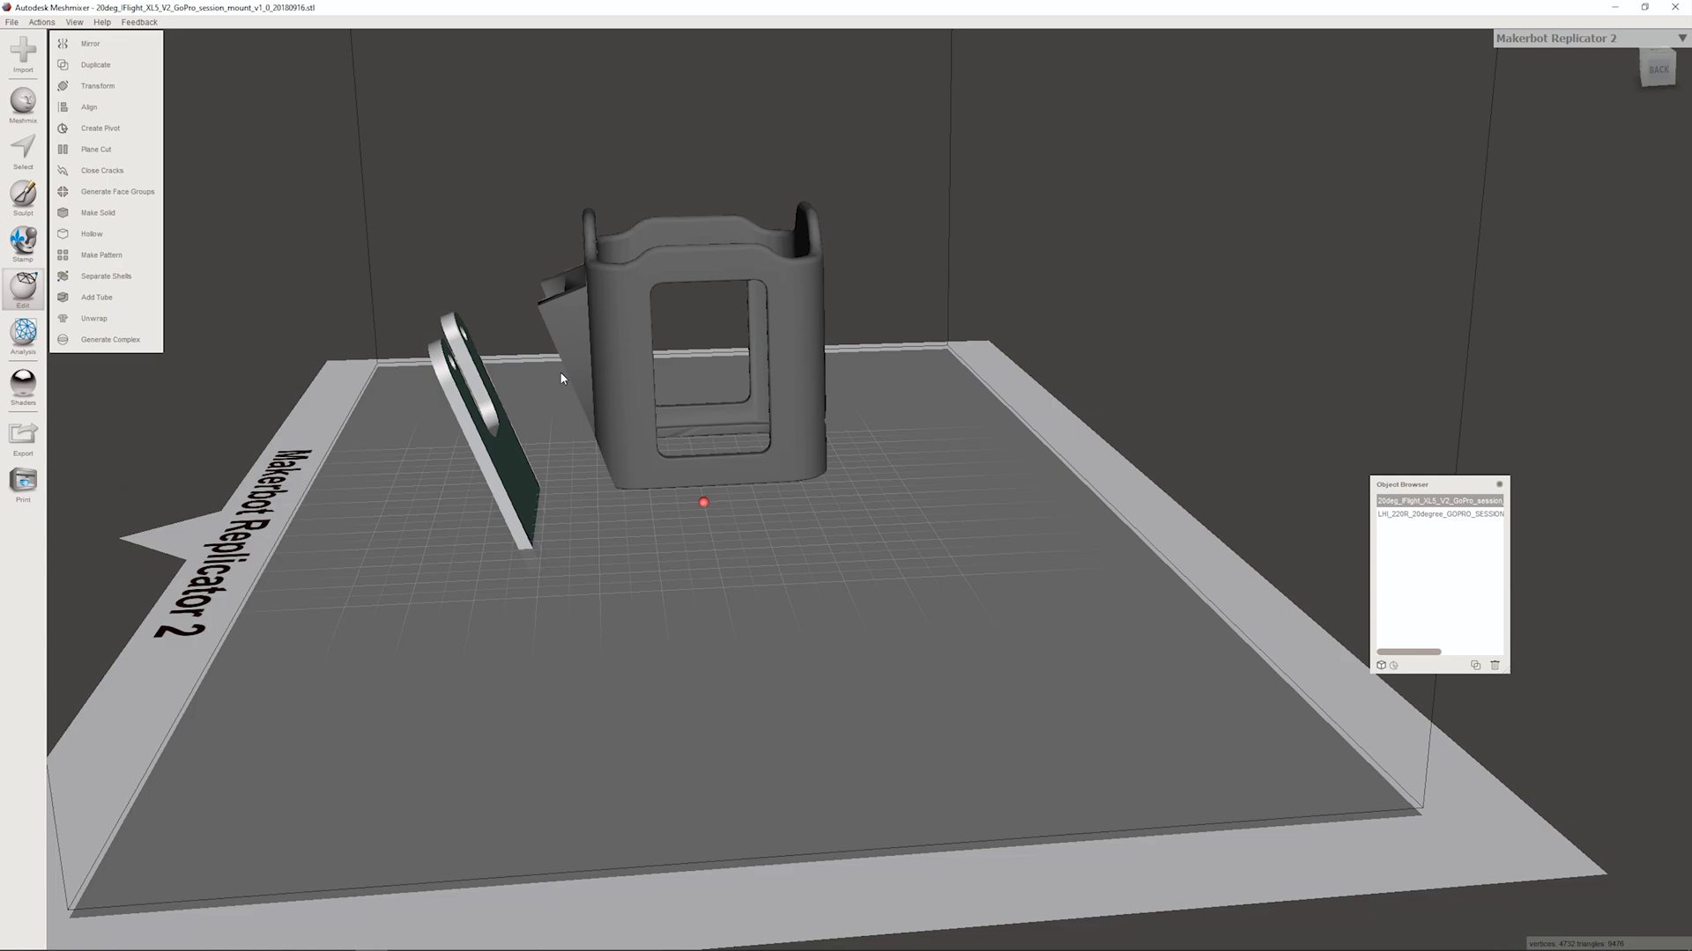
Step: Make the LHI camera cage the active object and start a face selection on it
{"action": "right_click_drag", "start_coordinate": [559, 372], "coordinate": [798, 431]}
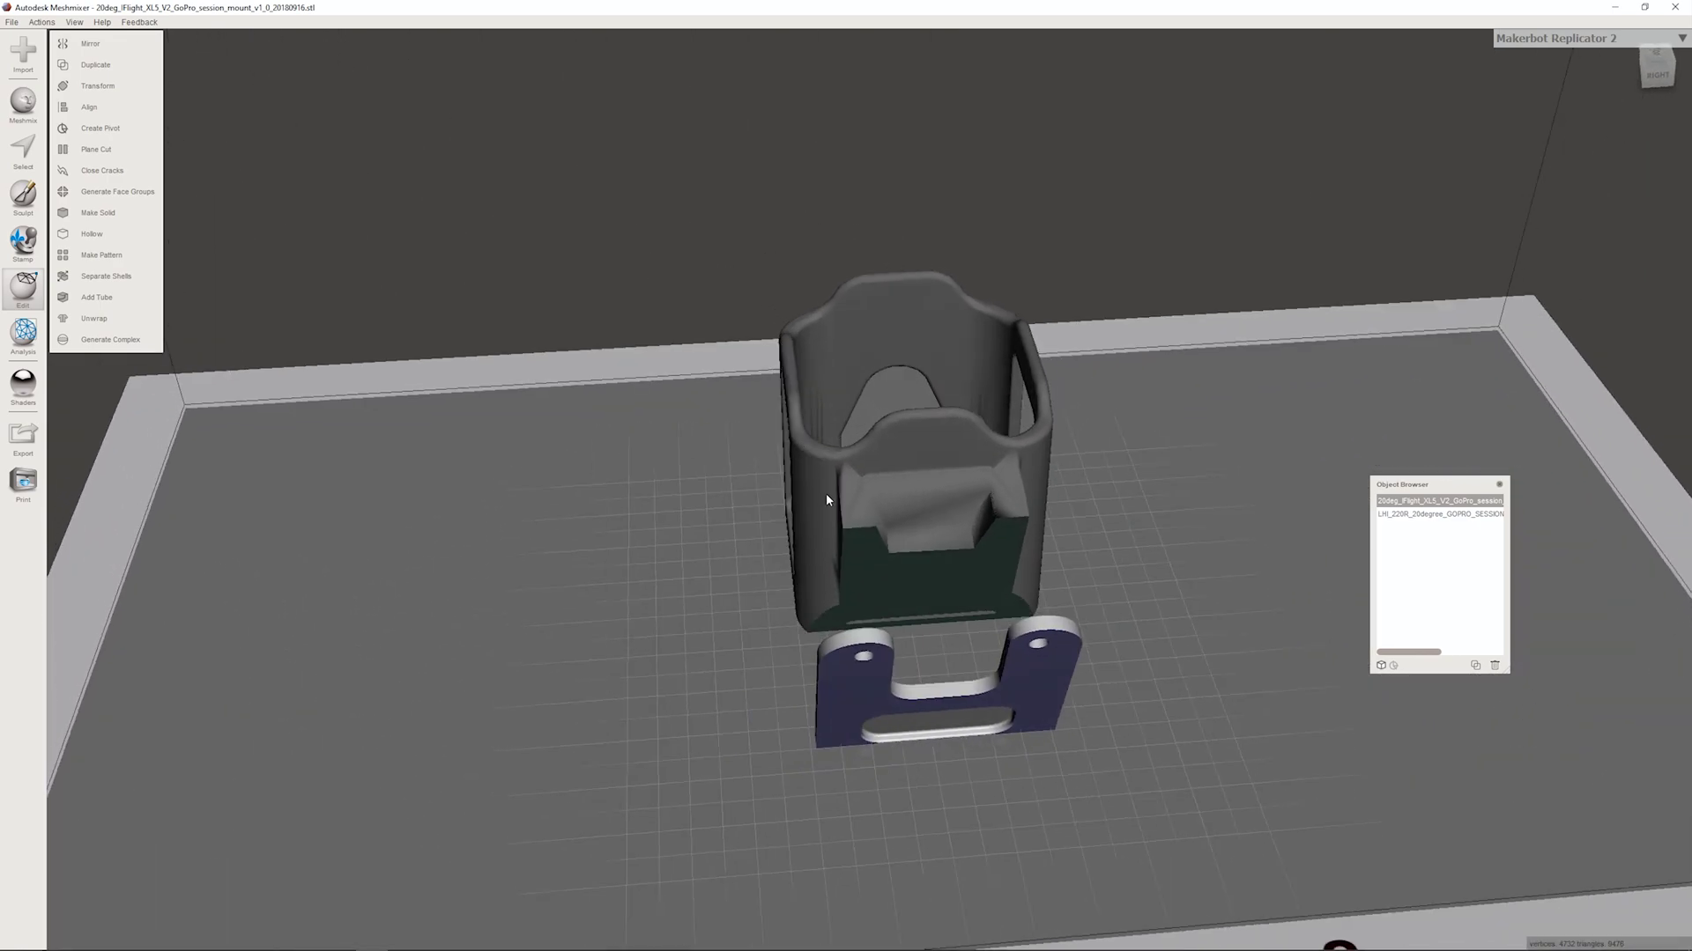
{"action": "left_click", "coordinate": [1445, 516]}
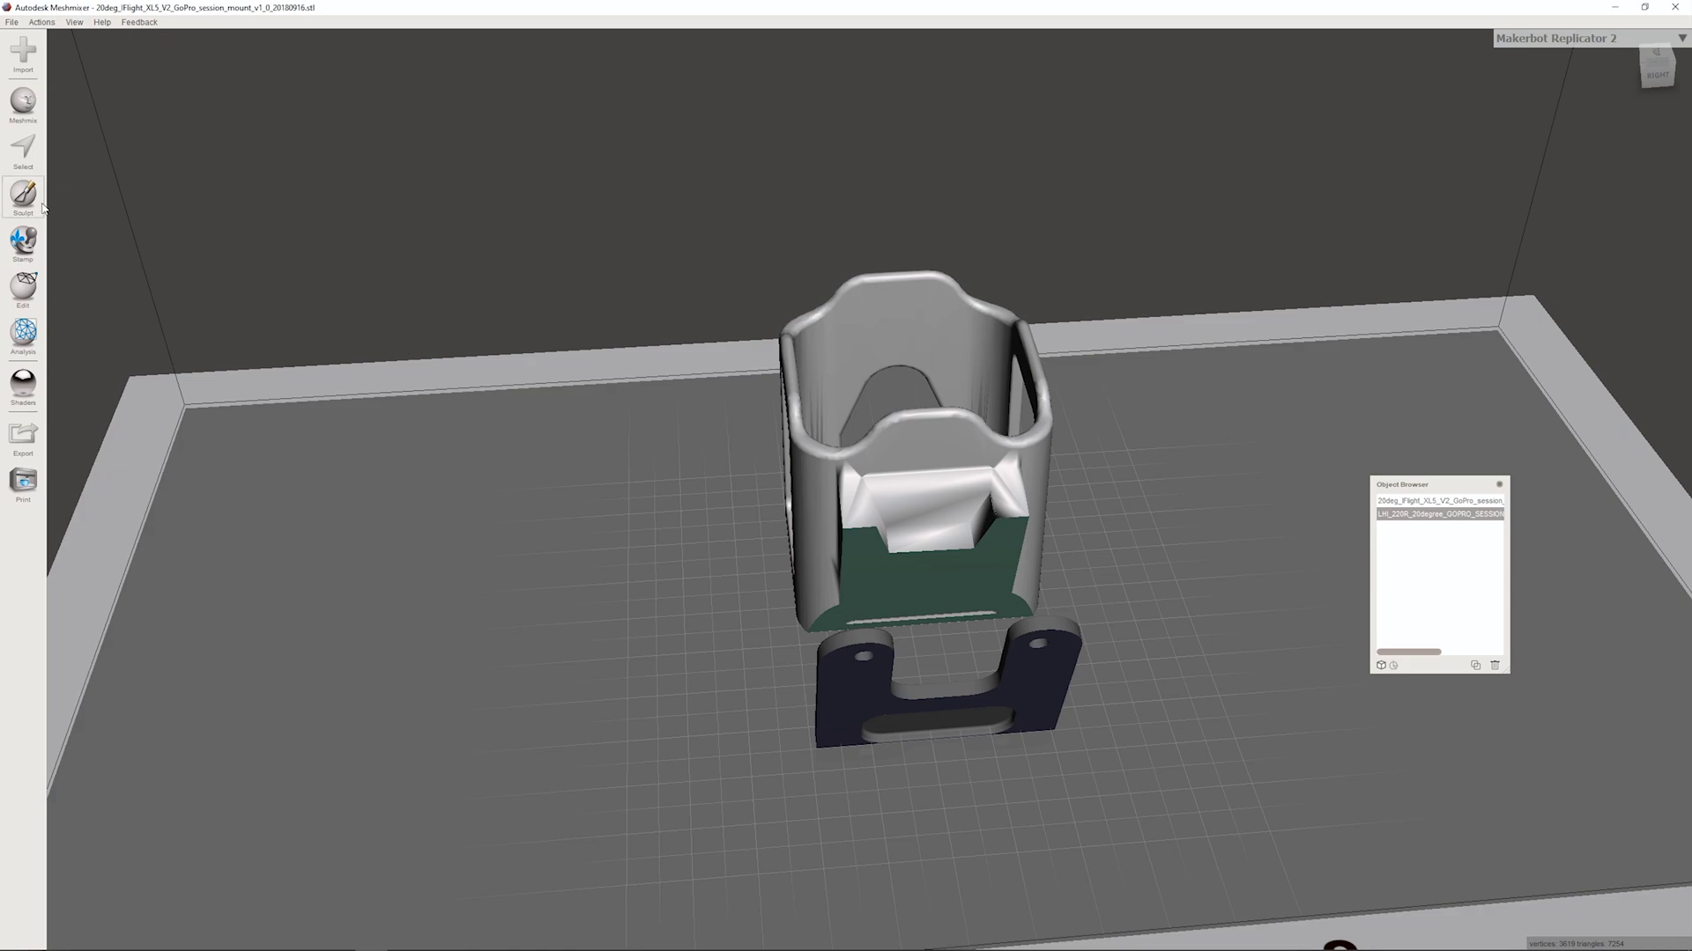
{"action": "left_click", "coordinate": [22, 151]}
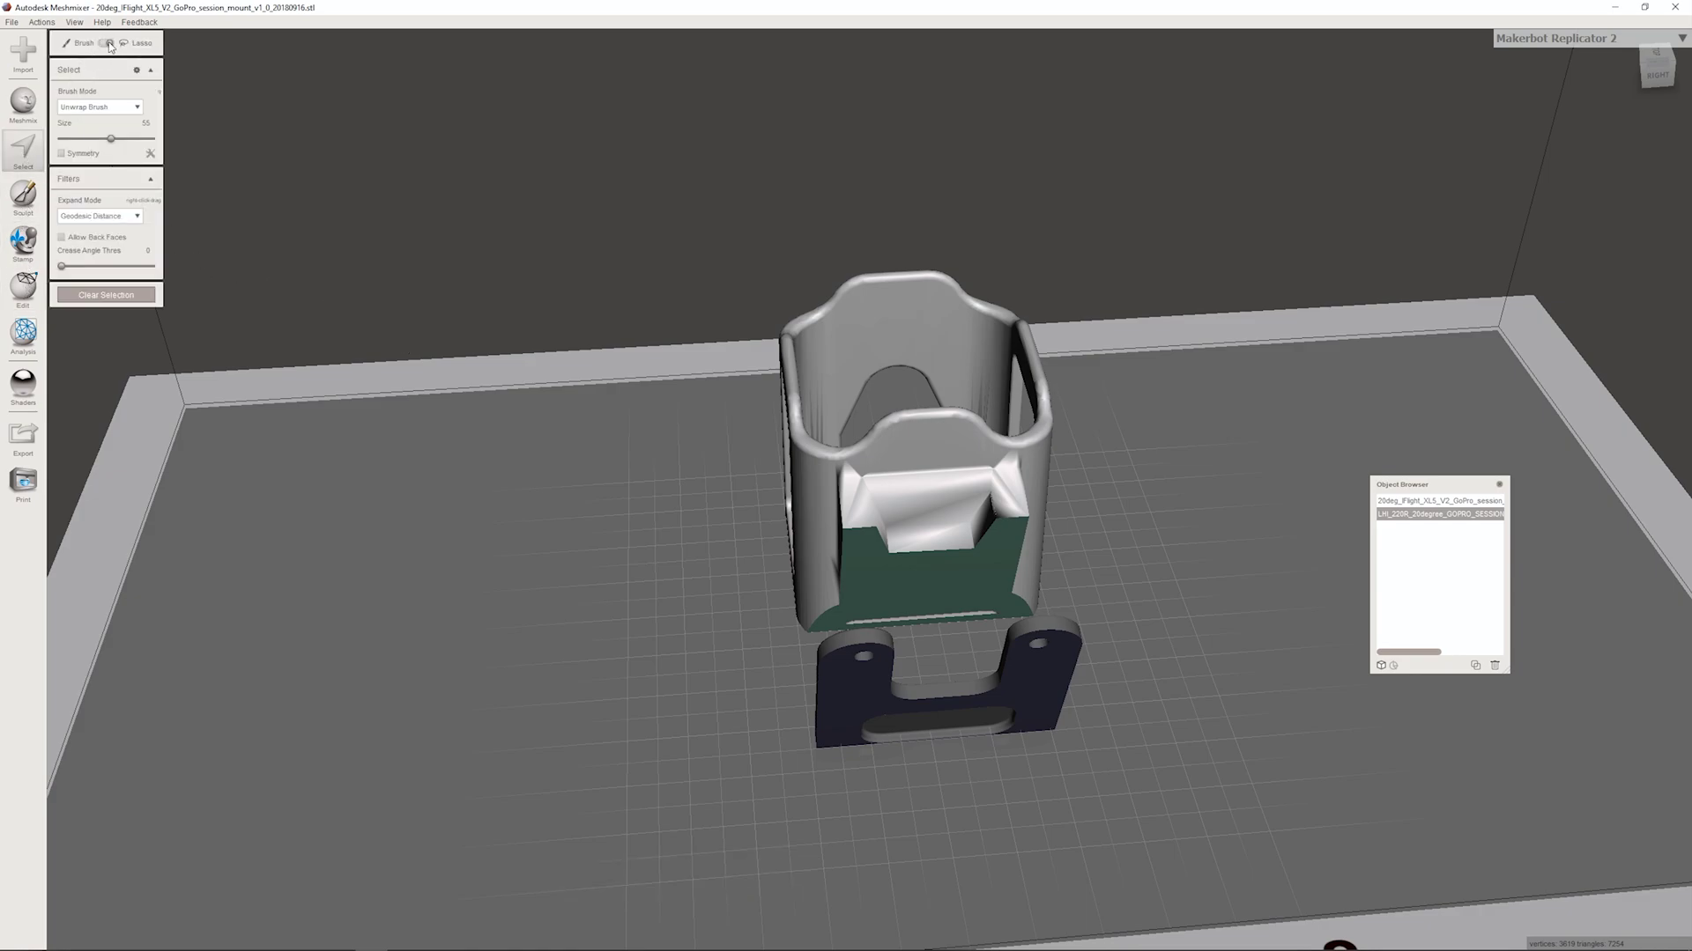
{"action": "right_click_drag", "start_coordinate": [898, 522], "coordinate": [891, 537]}
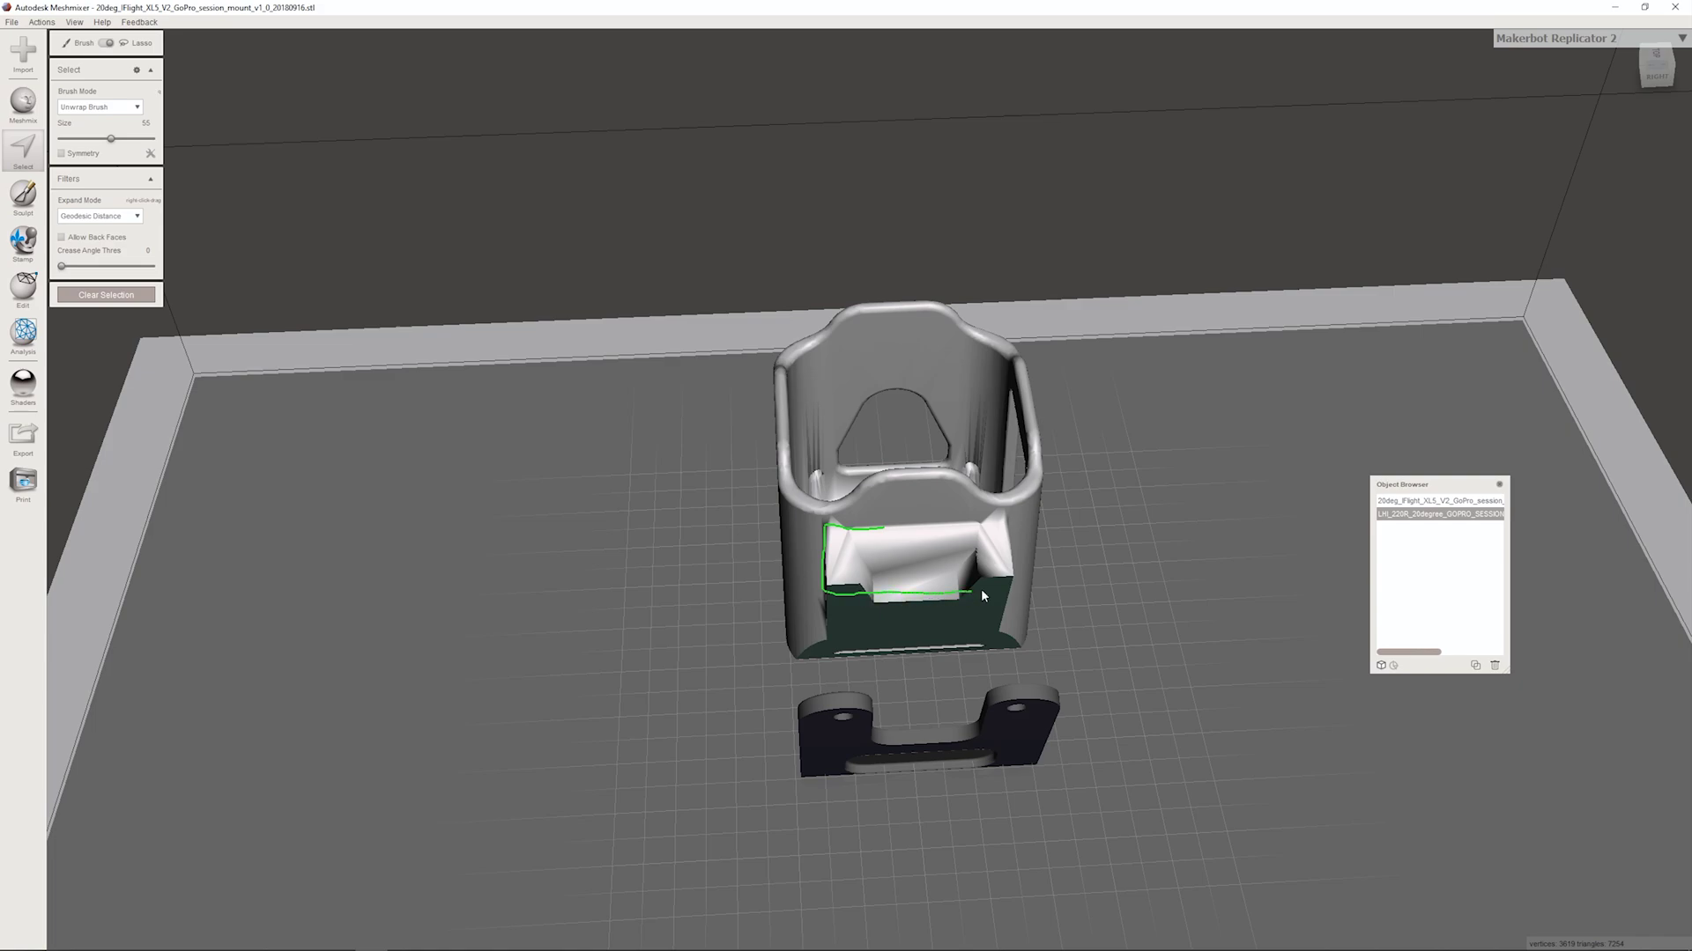
{"action": "left_click_drag", "start_coordinate": [892, 527], "coordinate": [894, 529]}
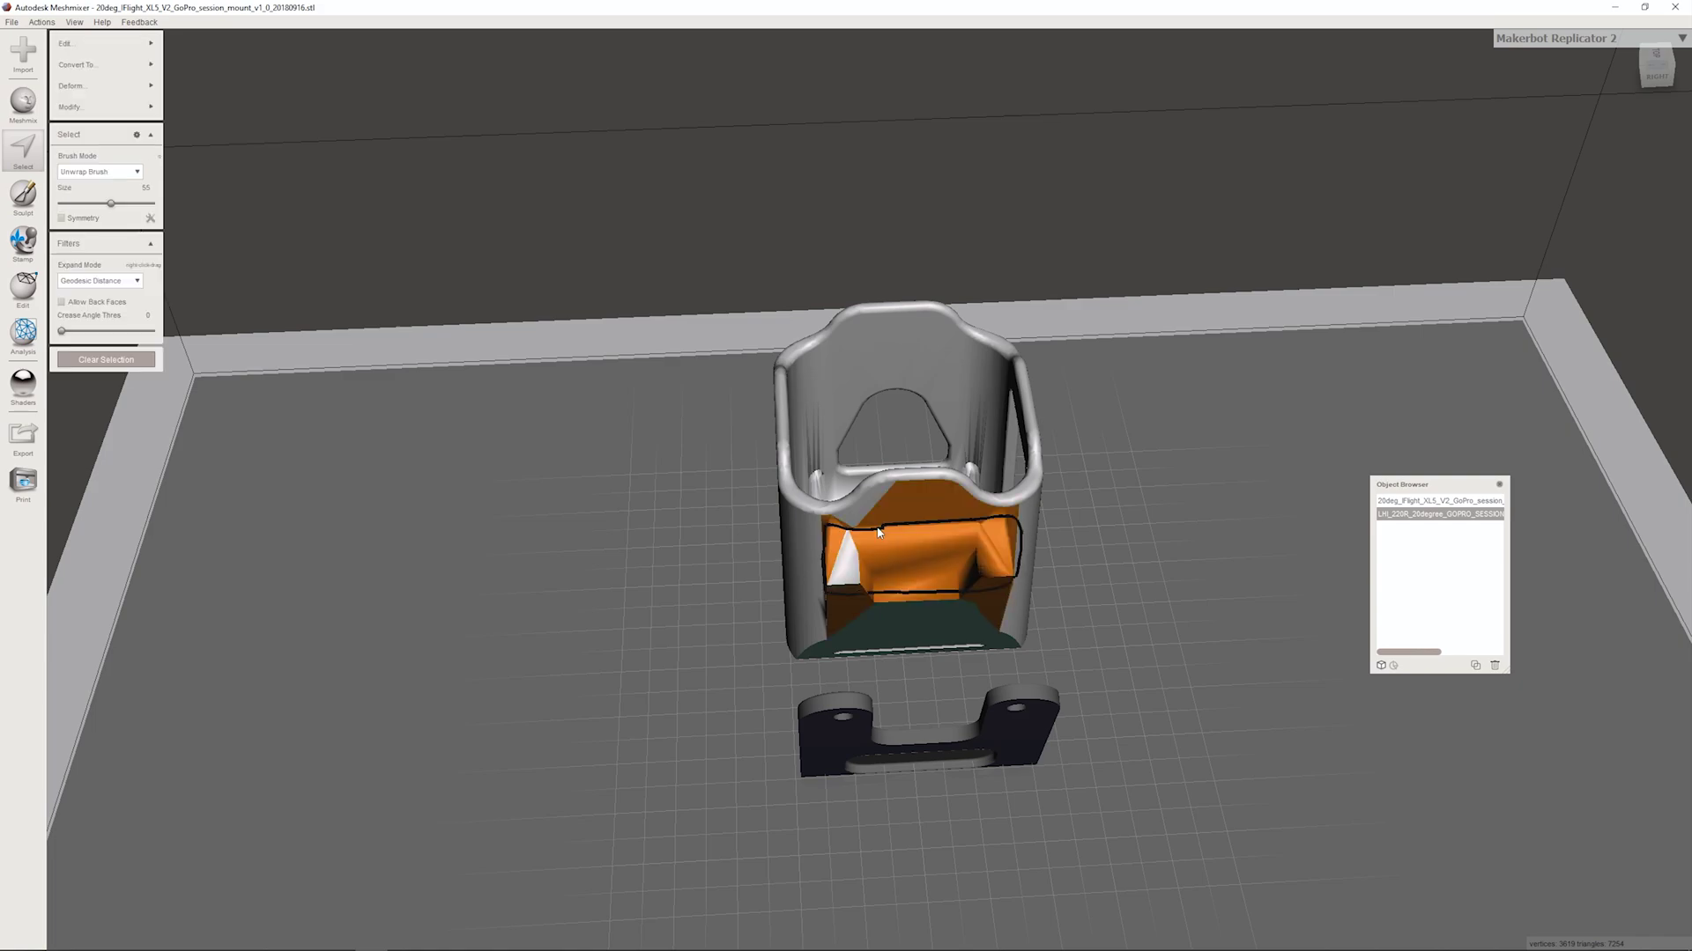
{"action": "left_click", "coordinate": [71, 106]}
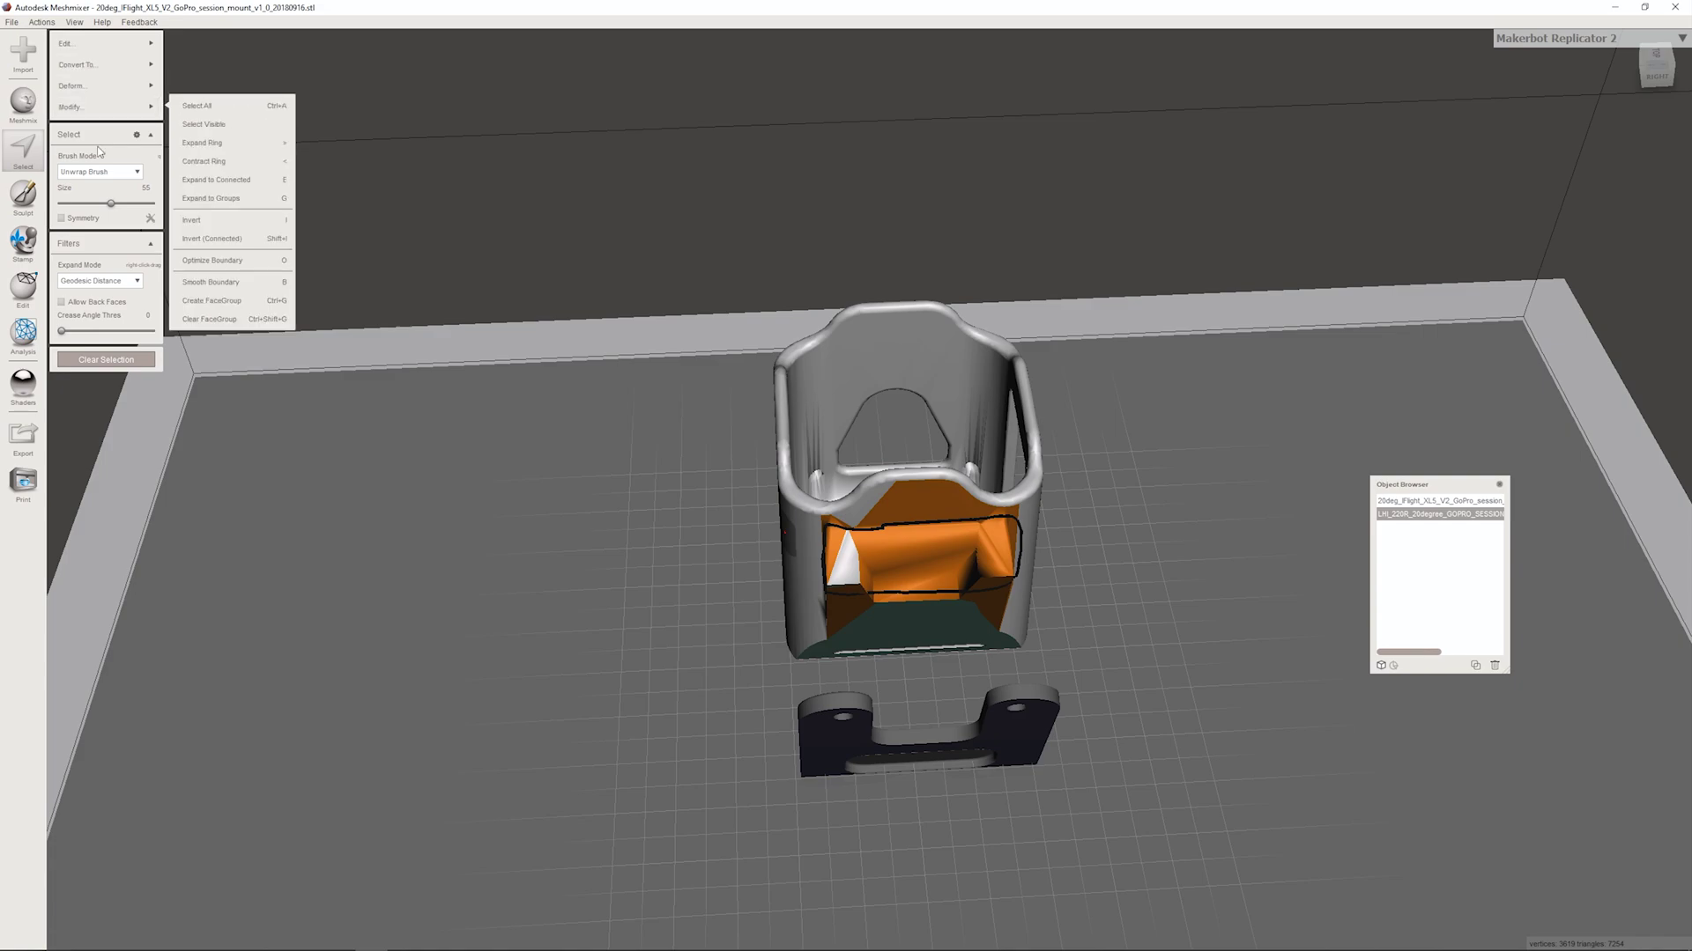
{"action": "left_click", "coordinate": [122, 362]}
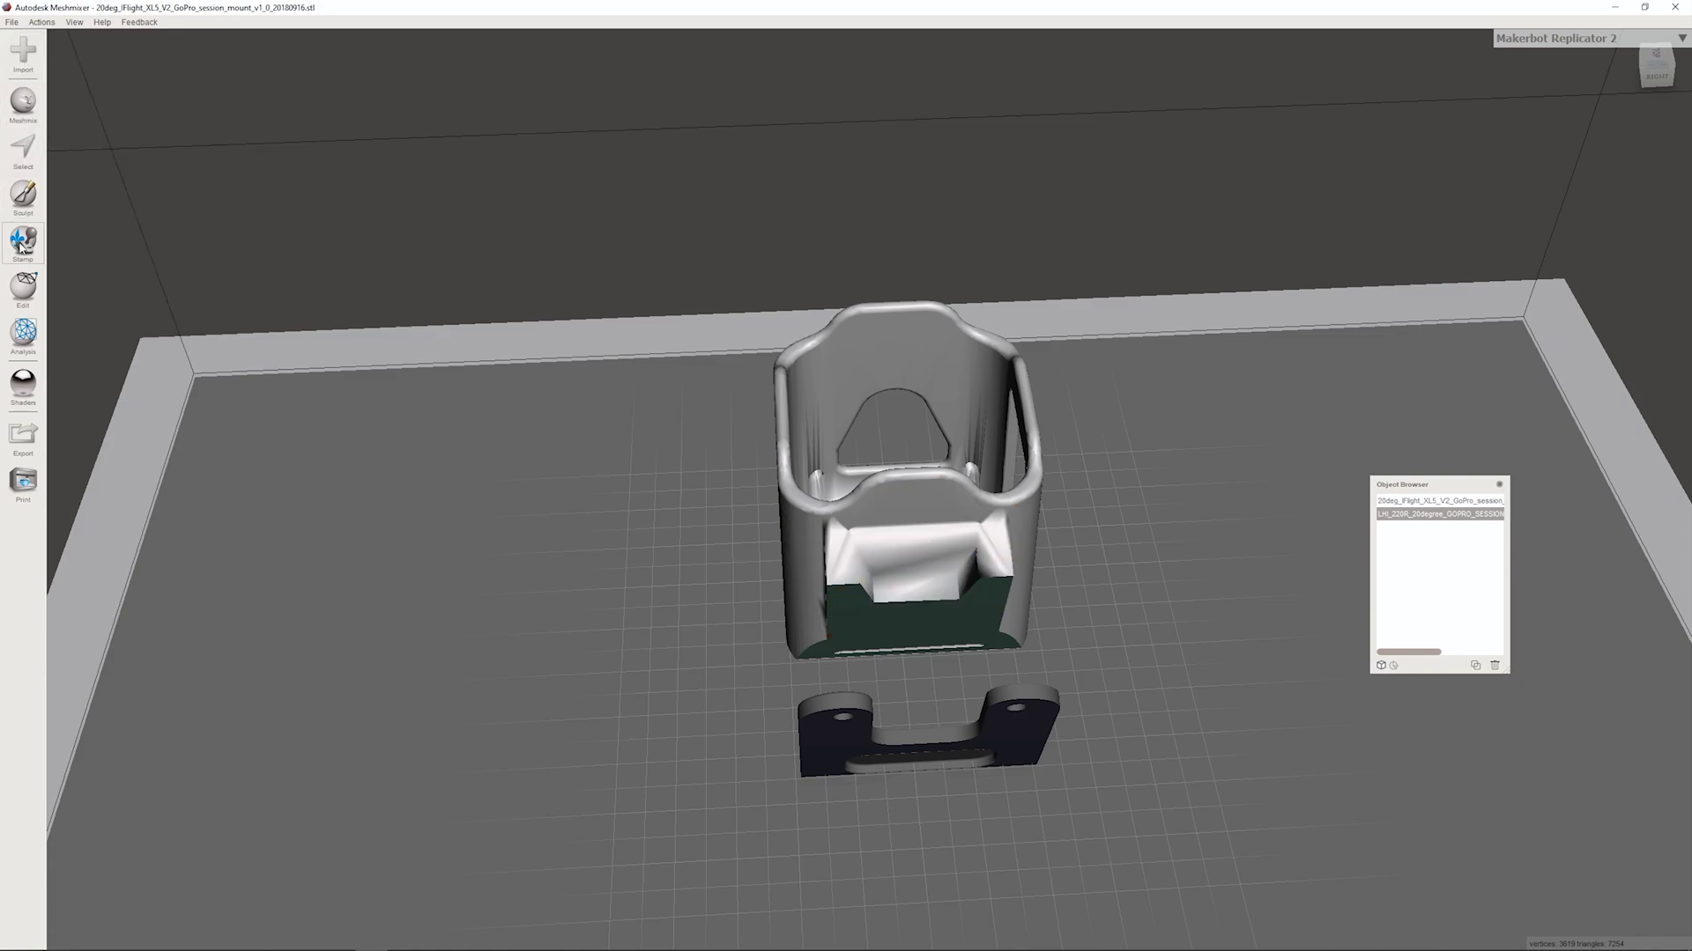
Step: Select the faces along the raised upper edge of the cage's wedge, including both side corners
{"action": "left_click", "coordinate": [23, 148]}
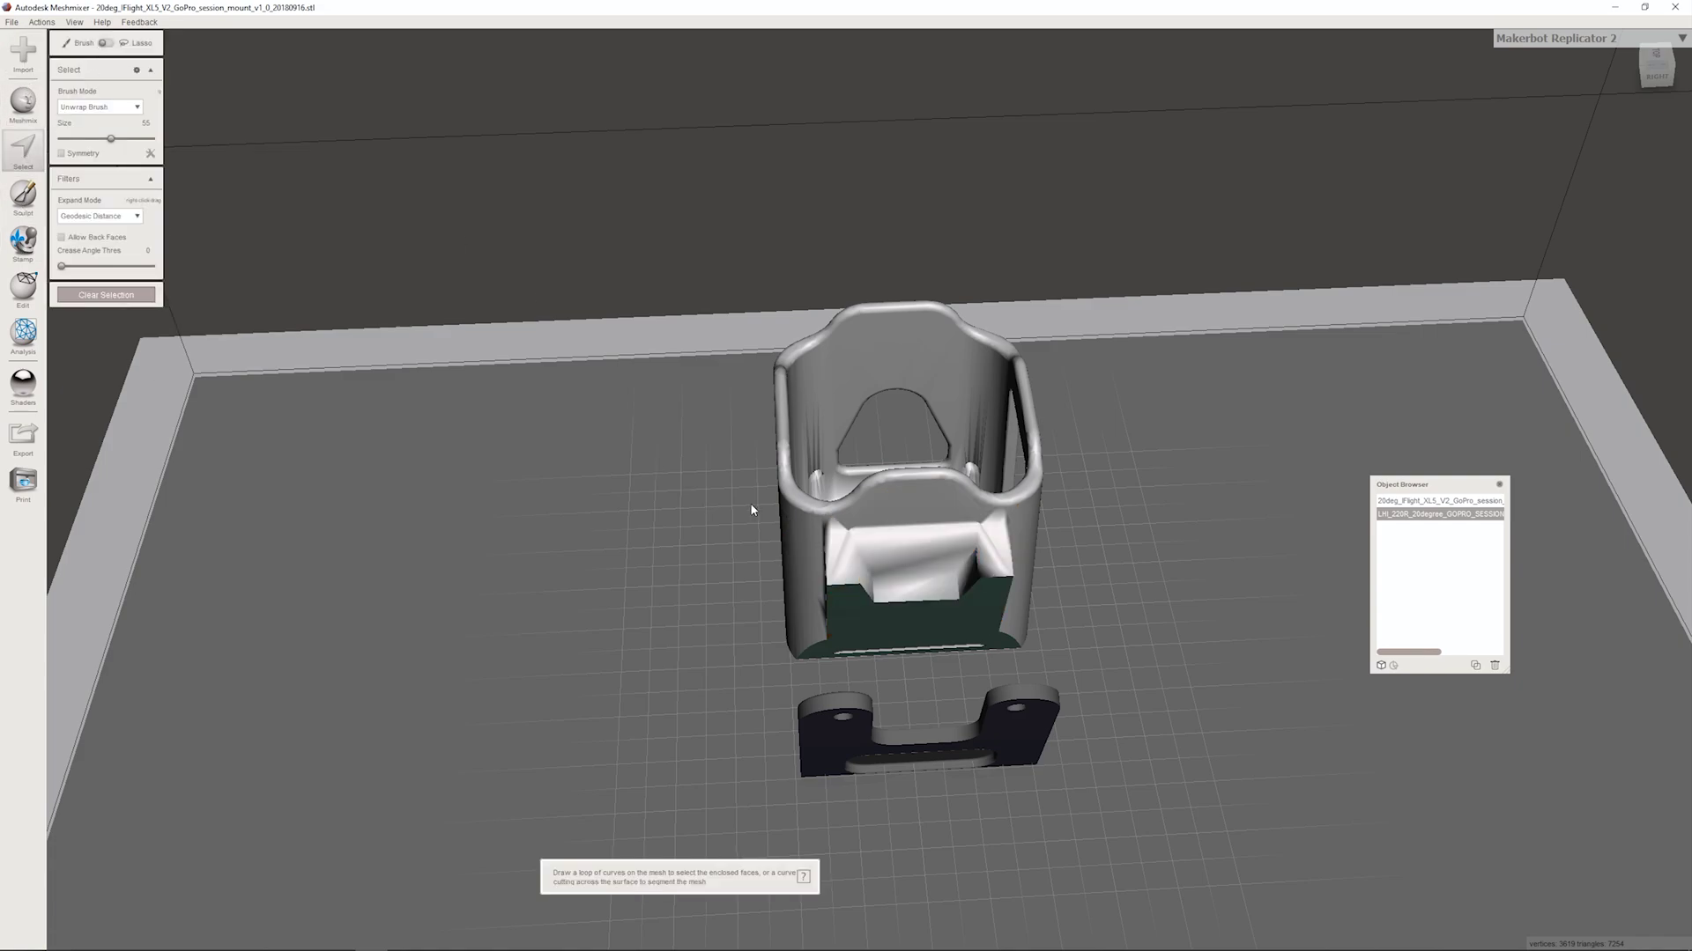
{"action": "left_click", "coordinate": [836, 539]}
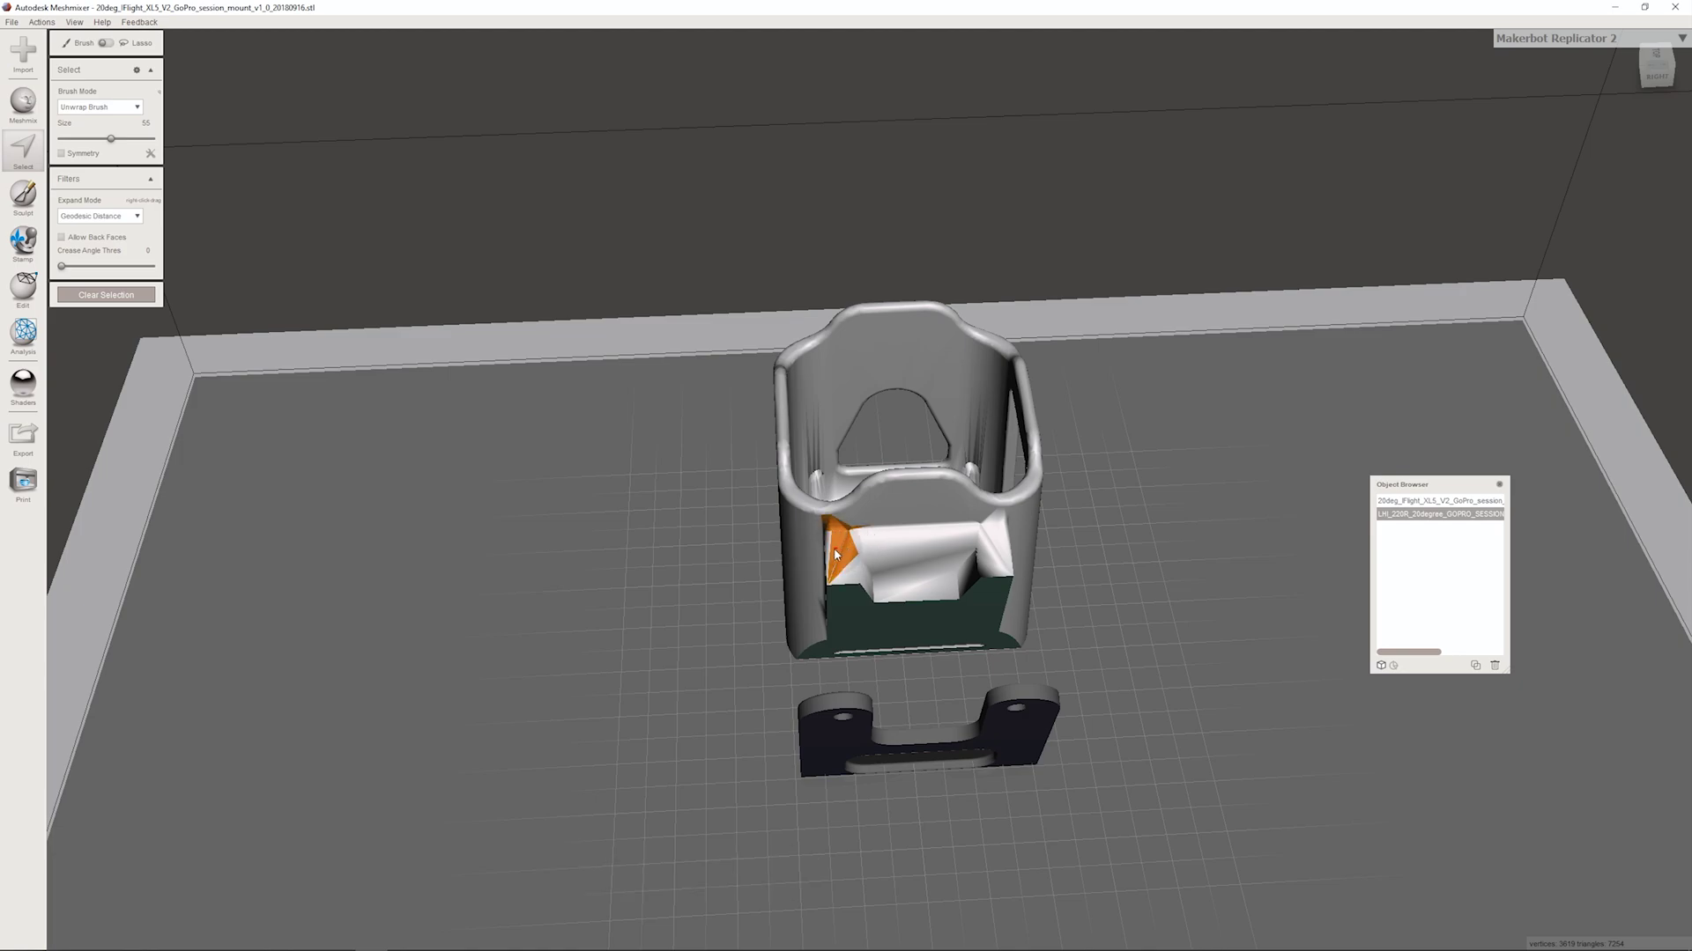
{"action": "mouse_move", "coordinate": [830, 548]}
{"action": "left_mouse_down"}
{"action": "mouse_move", "coordinate": [839, 577]}
{"action": "mouse_move", "coordinate": [1002, 540]}
{"action": "left_mouse_up"}
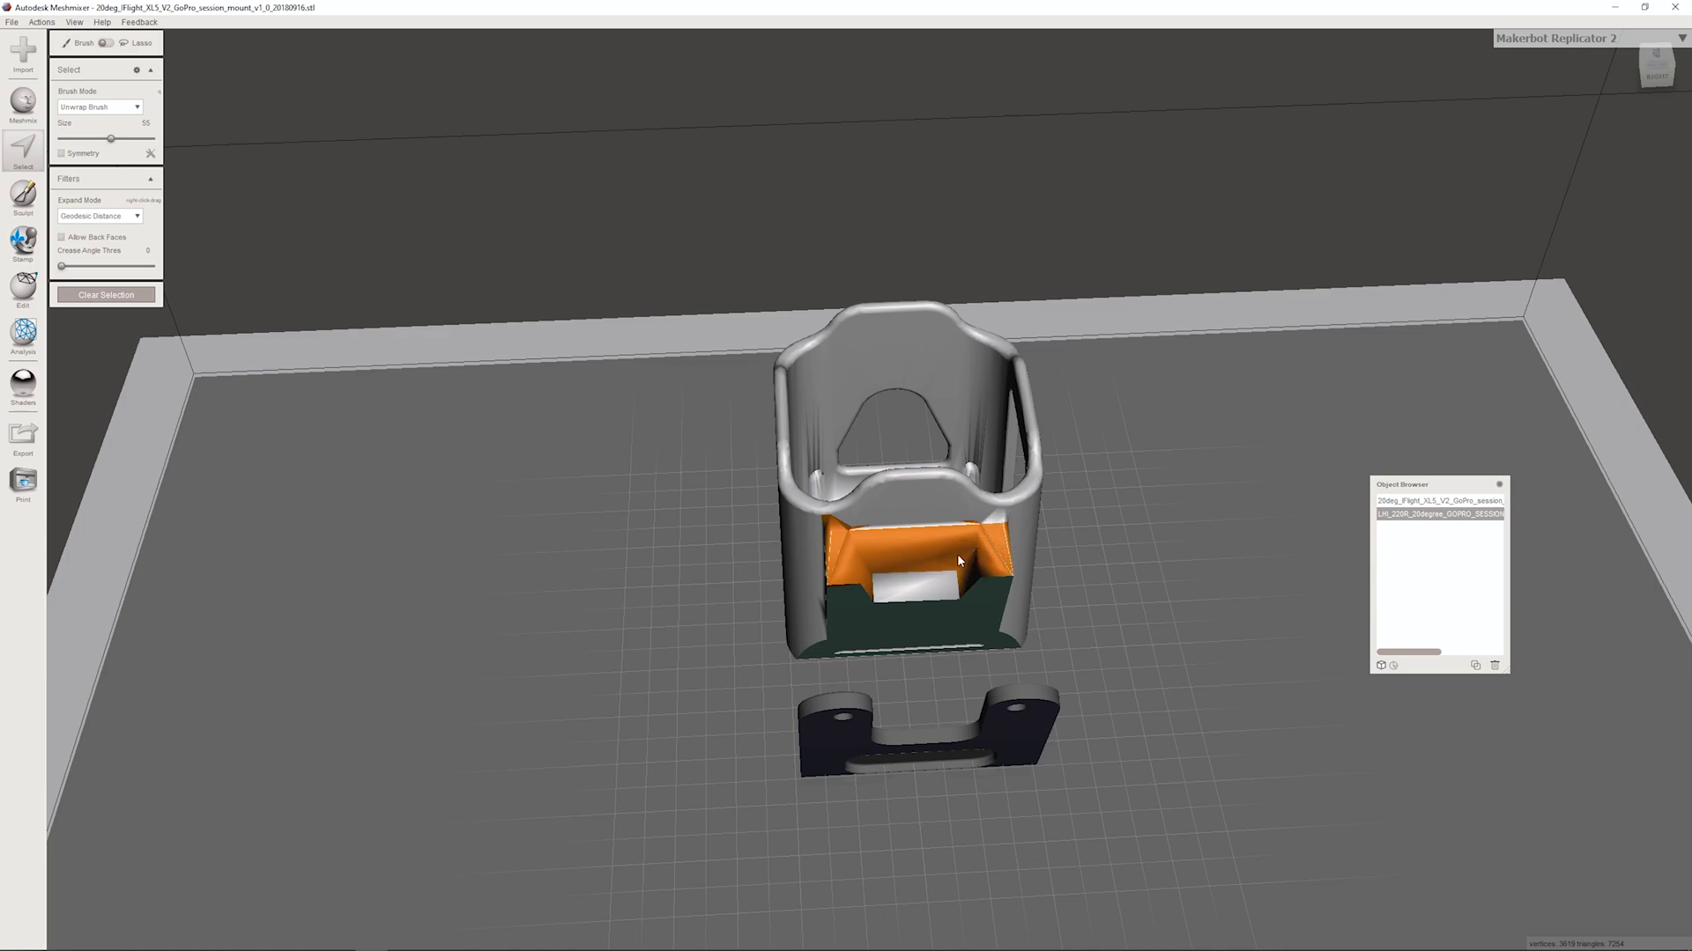
{"action": "left_click_drag", "start_coordinate": [936, 564], "coordinate": [766, 507], "text": "alt"}
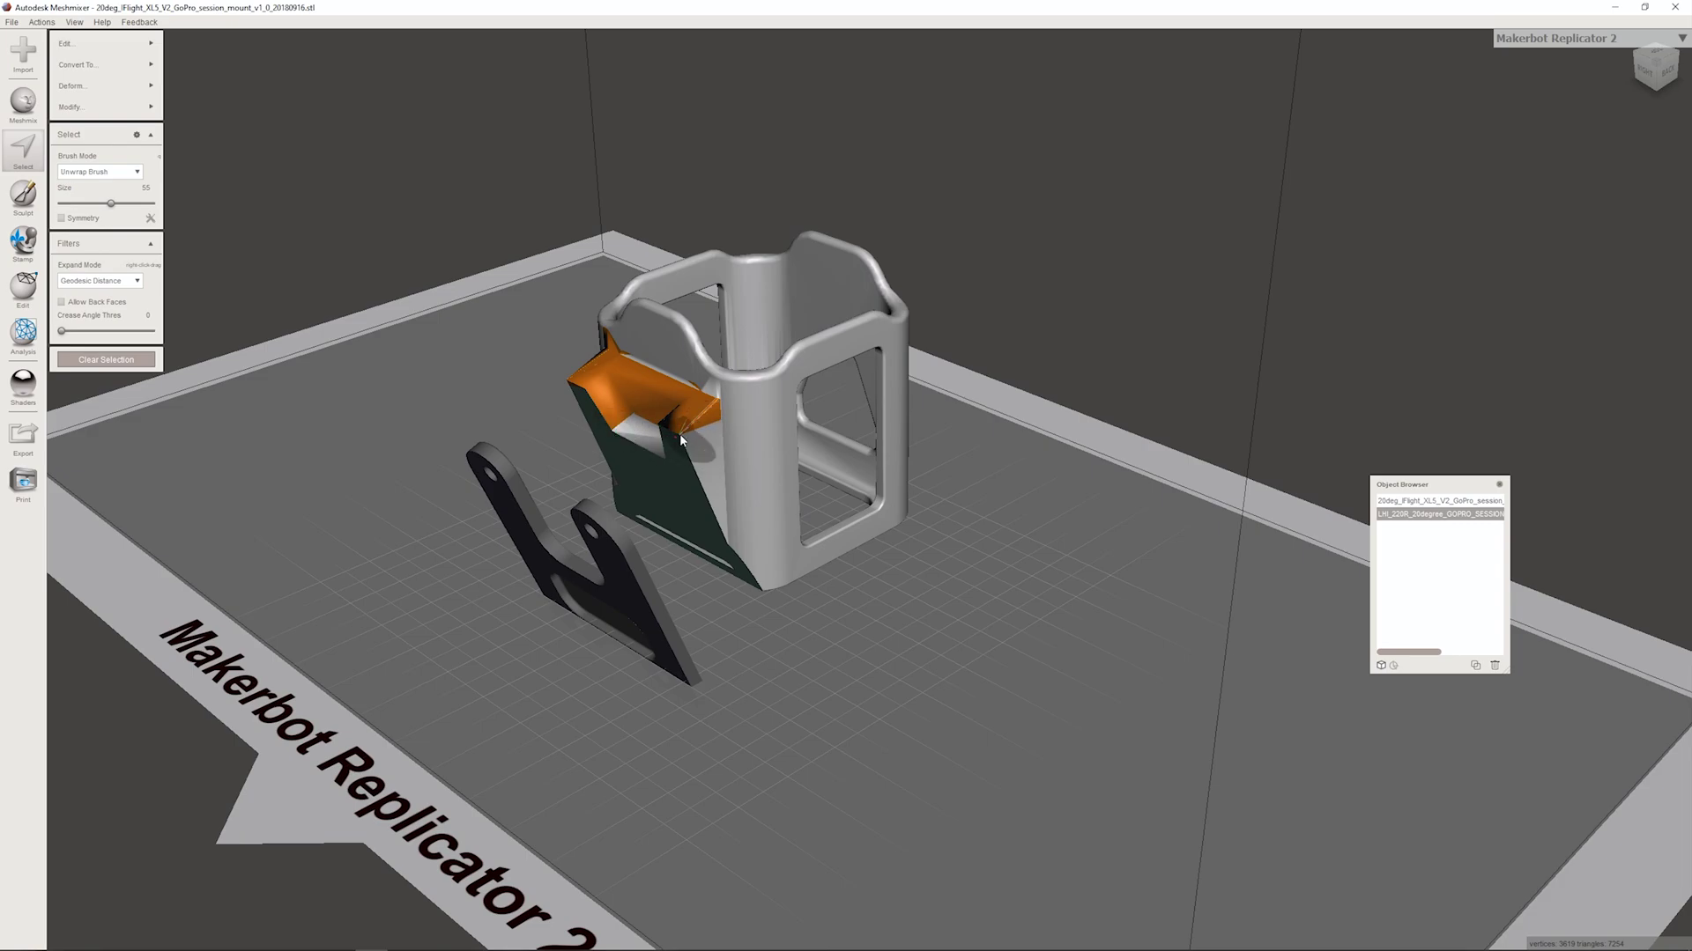
{"action": "left_click_drag", "start_coordinate": [688, 433], "coordinate": [1187, 336], "text": "alt"}
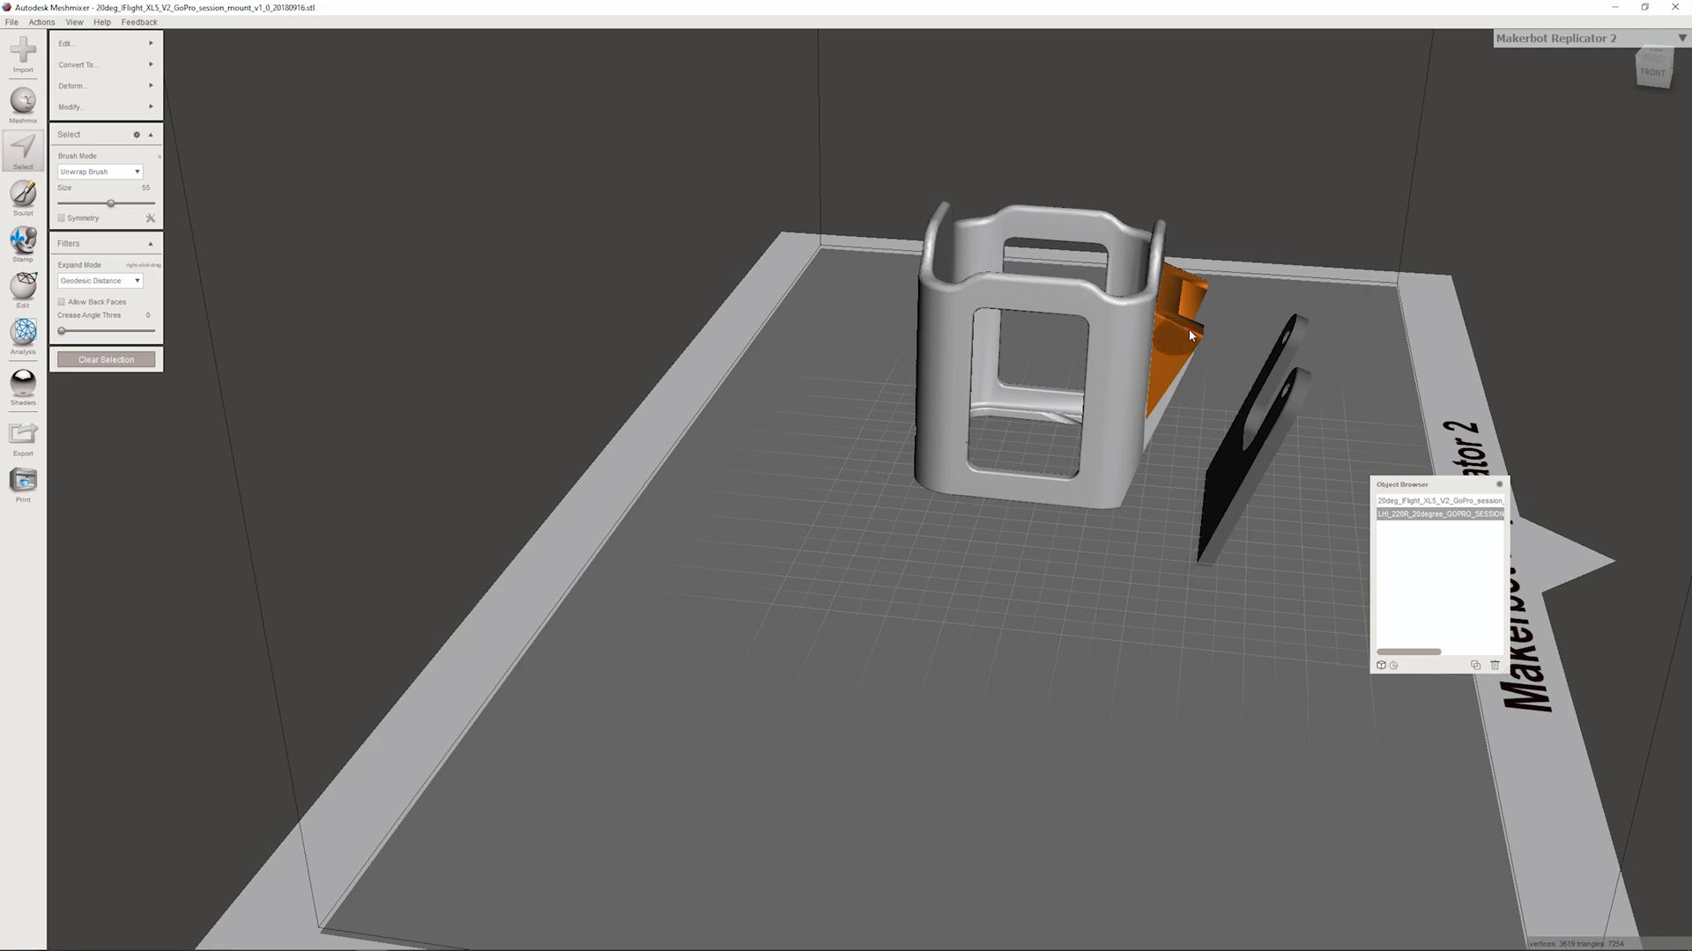
{"action": "left_click_drag", "start_coordinate": [1182, 370], "coordinate": [1034, 377], "text": "alt"}
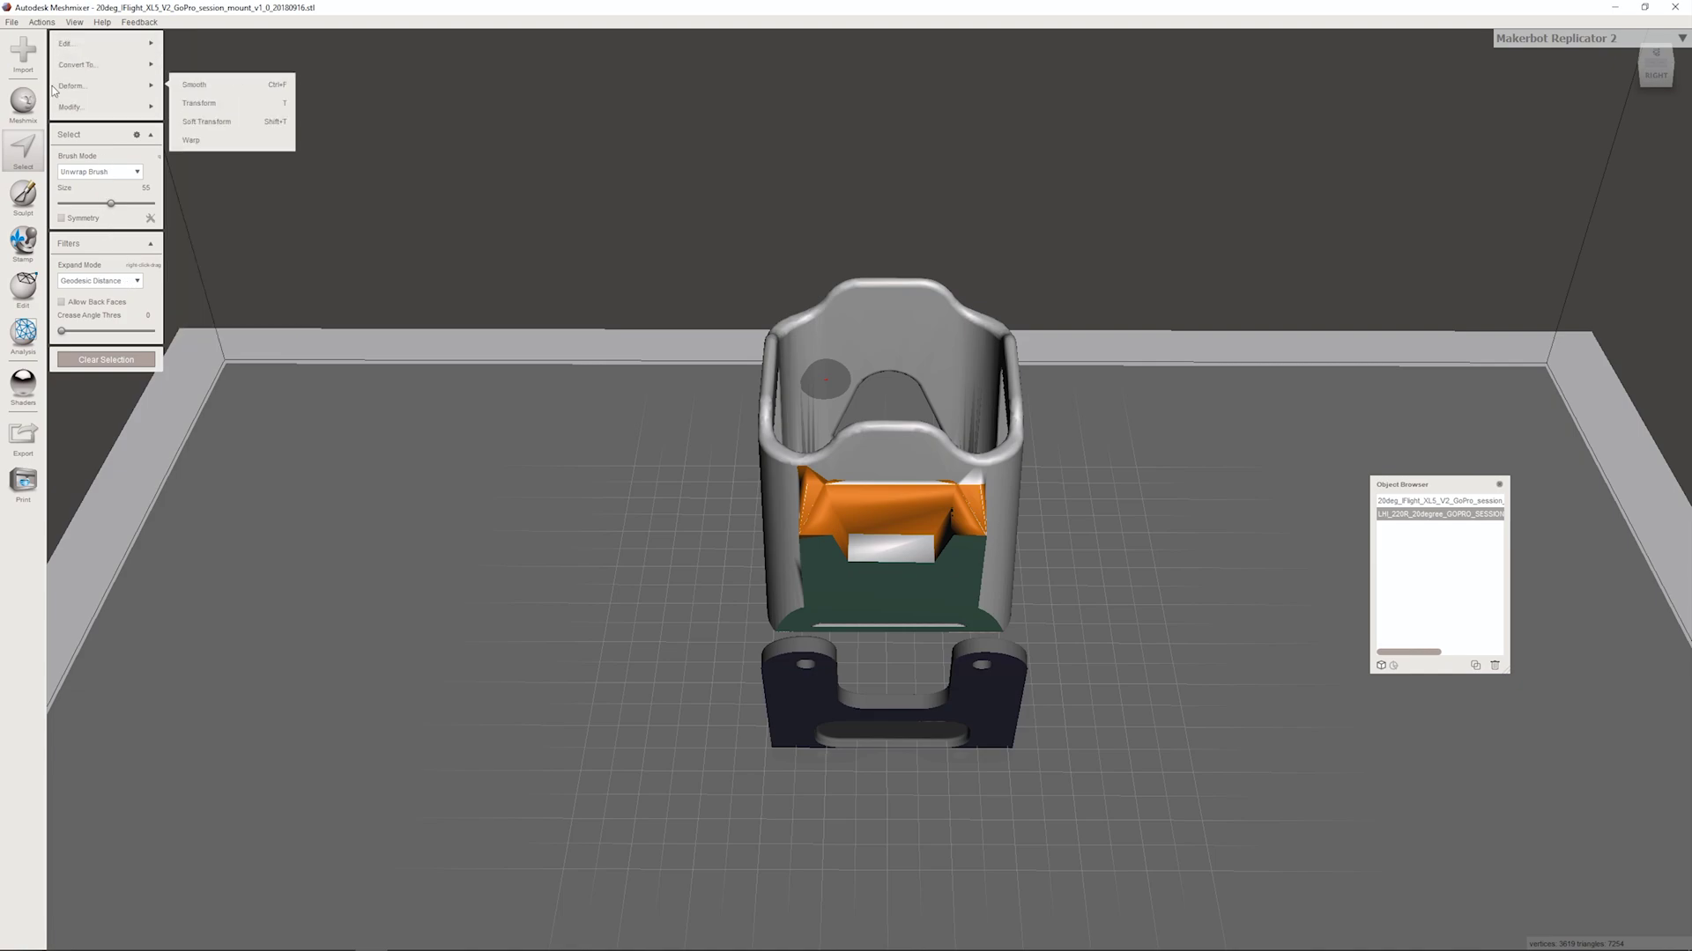
Step: Plane-cut the selected faces with a plane tilted perpendicular to the wedge's sloped face, discarding the half above the wedge's upper end
{"action": "mouse_move", "coordinate": [96, 48]}
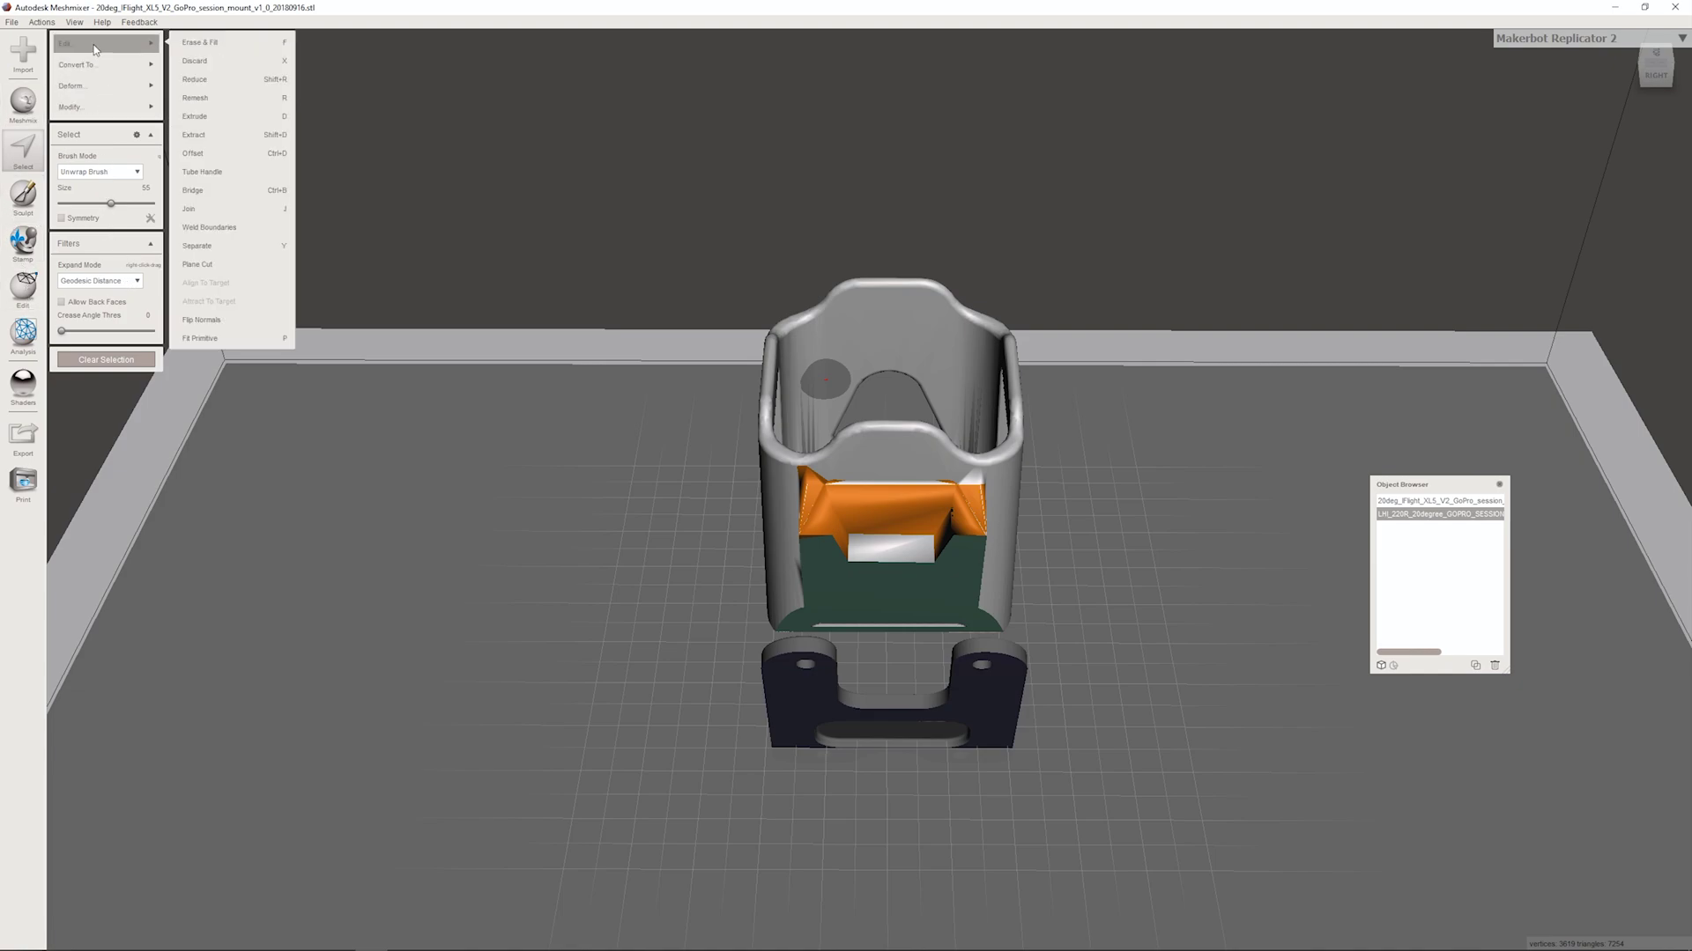
{"action": "left_click", "coordinate": [227, 266]}
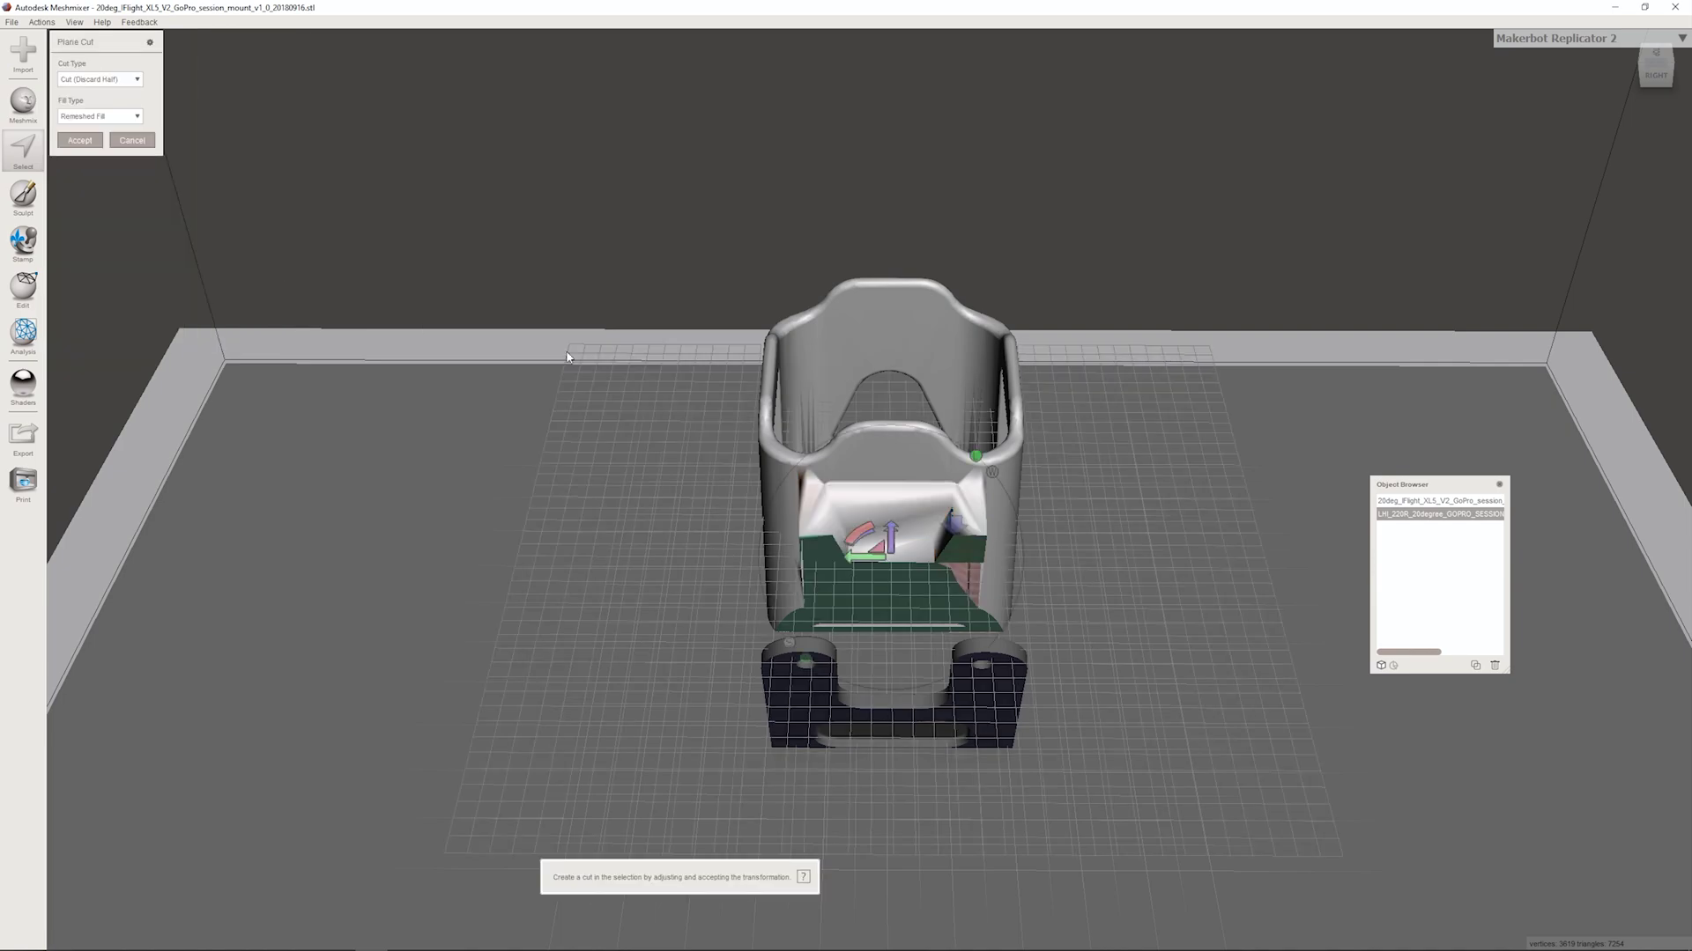
{"action": "right_click_drag", "start_coordinate": [1046, 511], "coordinate": [1178, 390]}
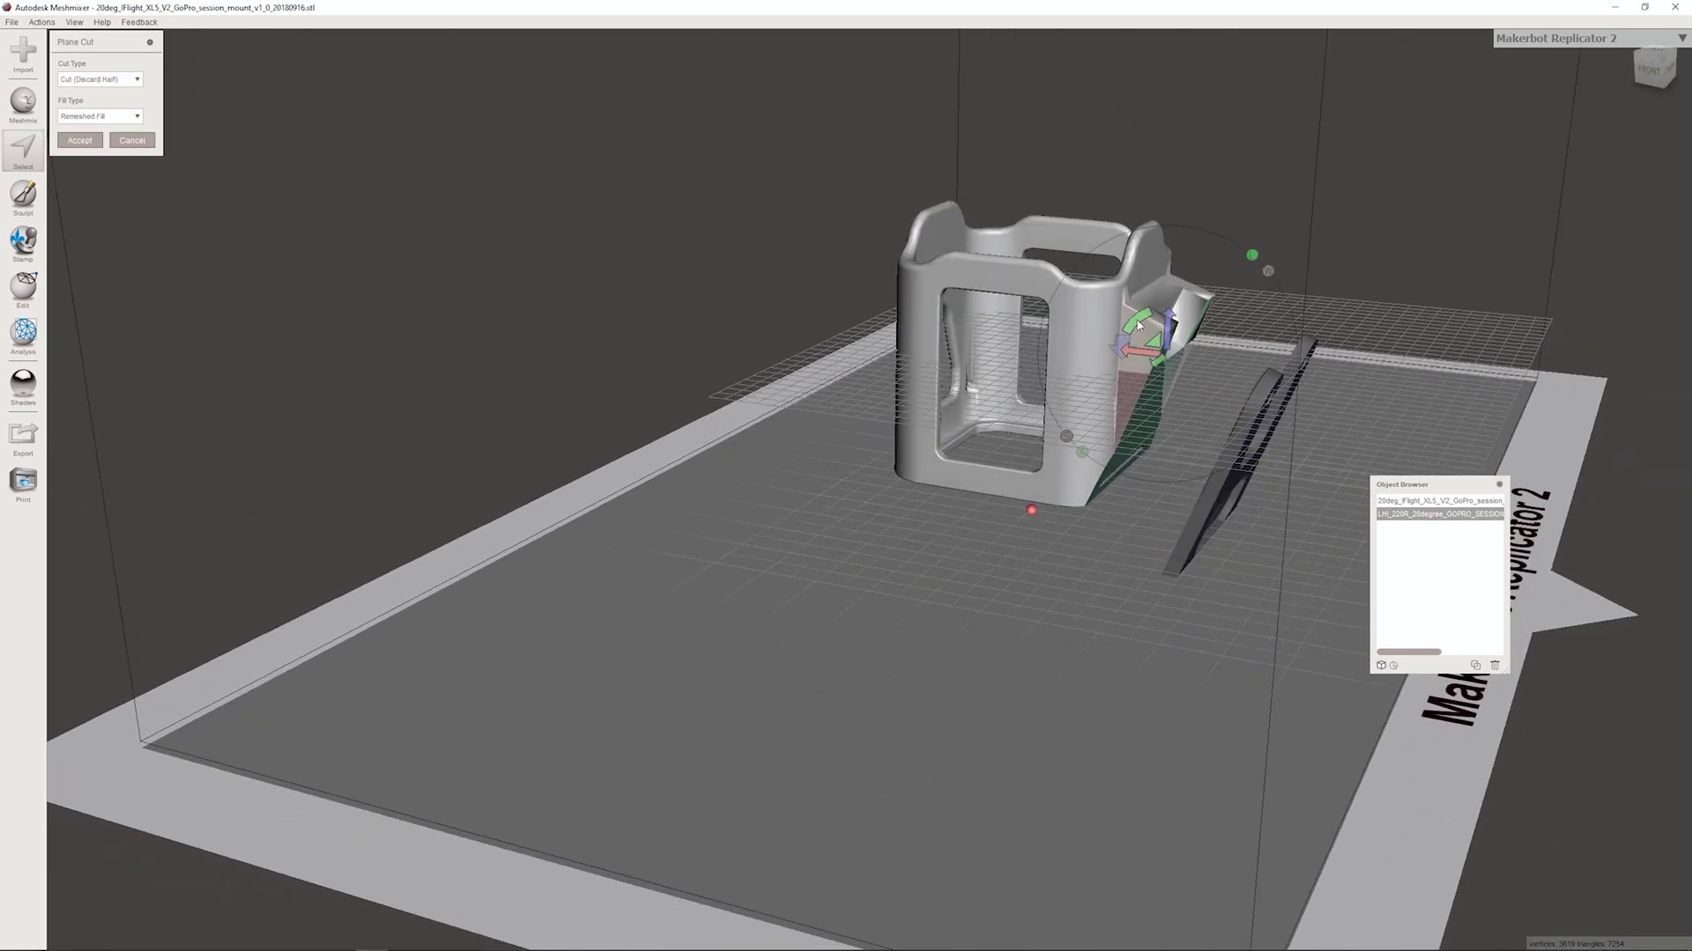
{"action": "left_click_drag", "start_coordinate": [1138, 326], "coordinate": [1190, 527]}
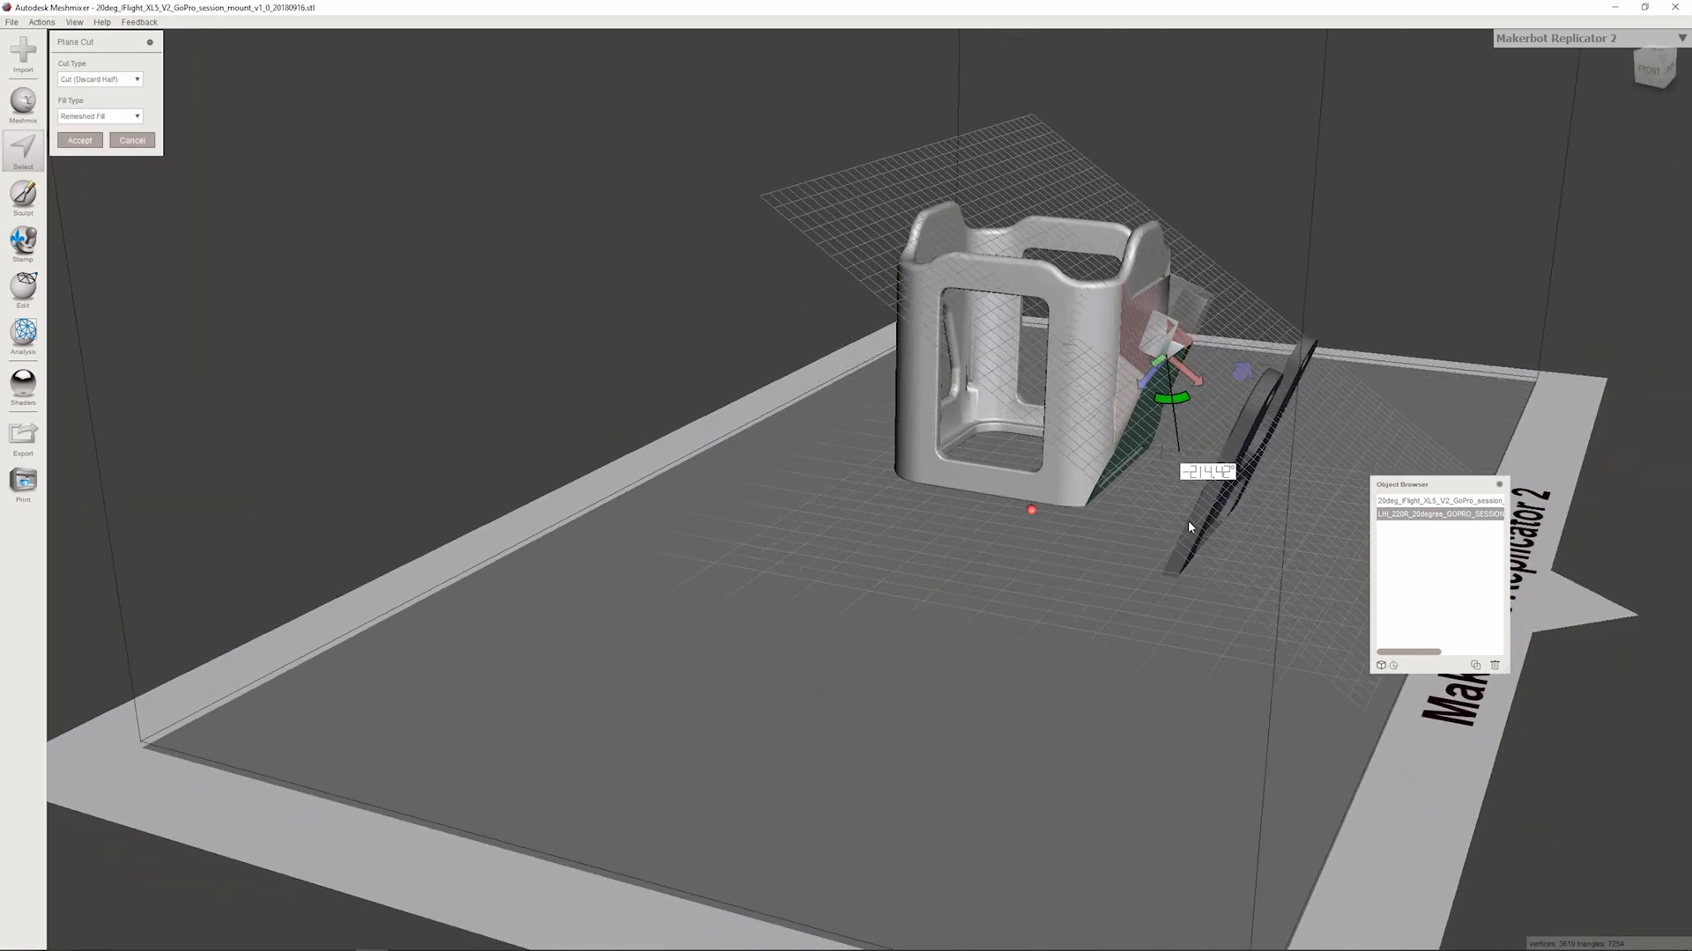
{"action": "left_click_drag", "start_coordinate": [1165, 377], "coordinate": [1170, 411]}
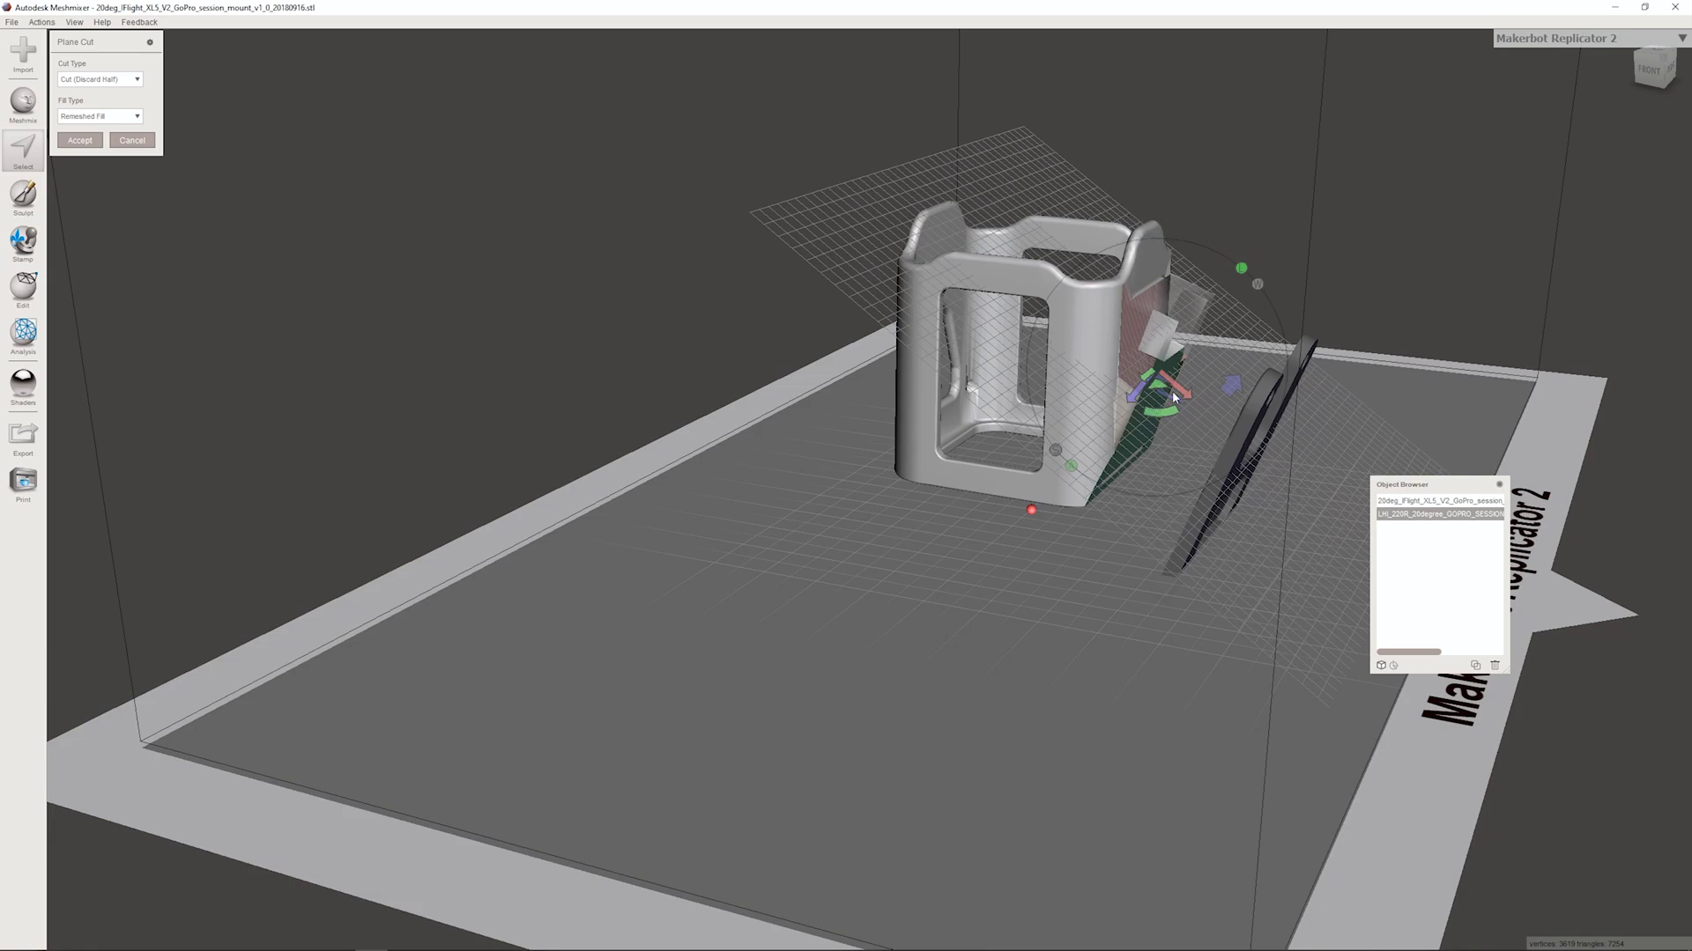
{"action": "right_click_drag", "start_coordinate": [1145, 378], "coordinate": [1265, 340]}
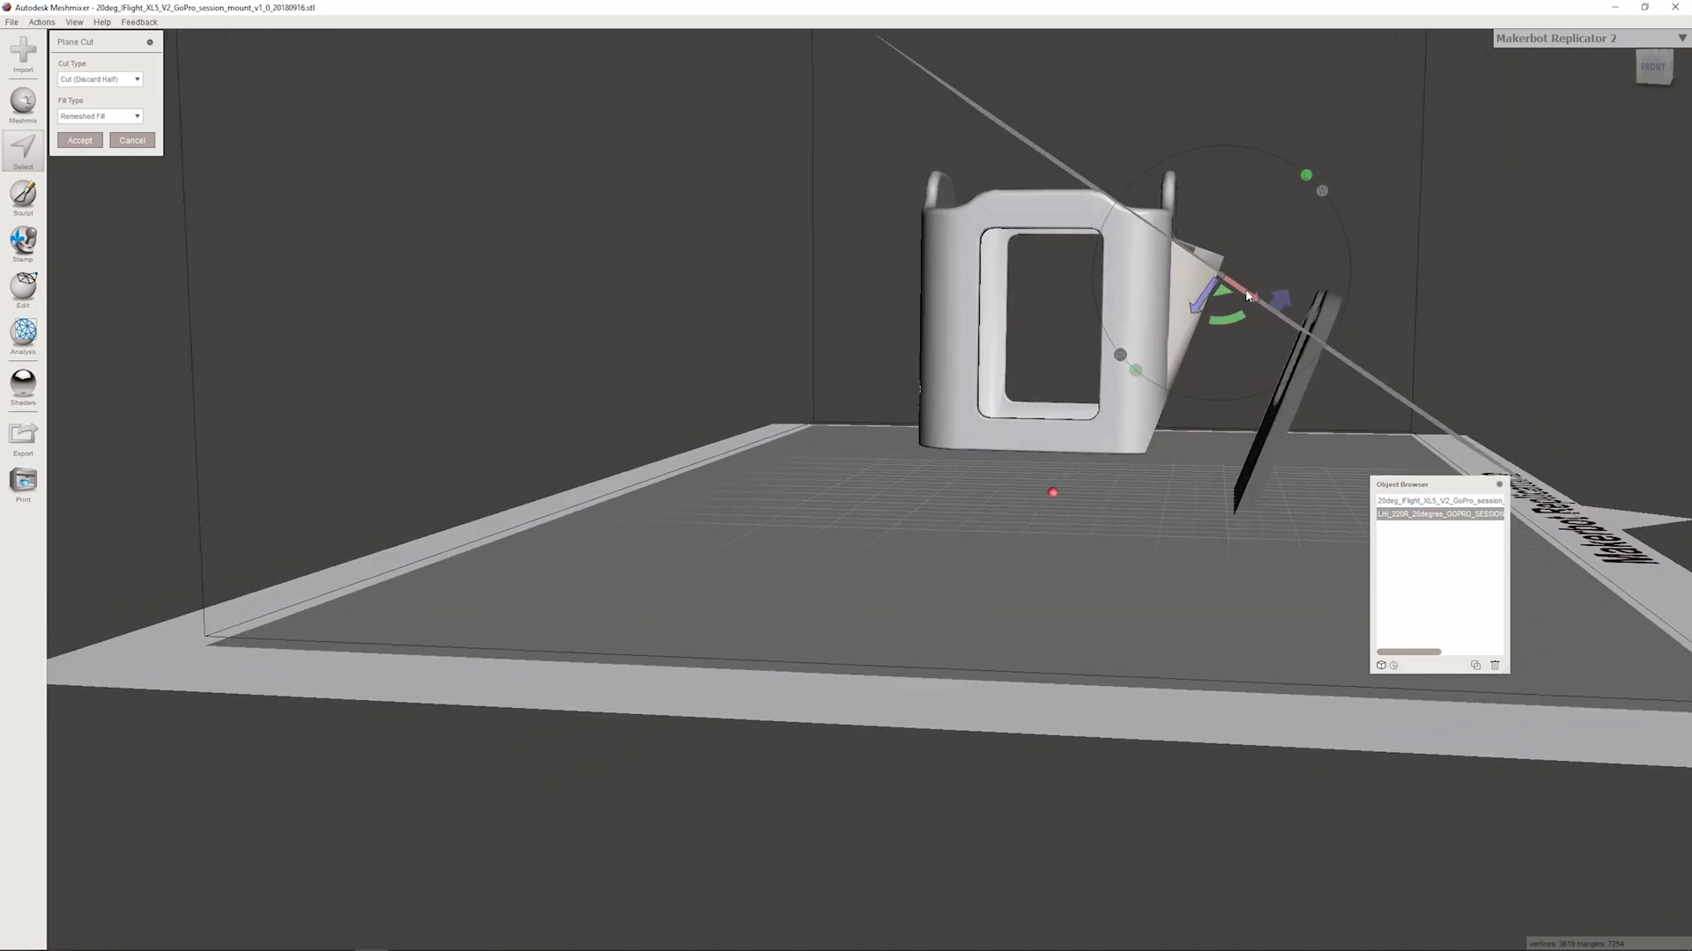
{"action": "left_click_drag", "start_coordinate": [1222, 317], "coordinate": [1212, 305]}
{"action": "right_click_drag", "start_coordinate": [1212, 304], "coordinate": [925, 283]}
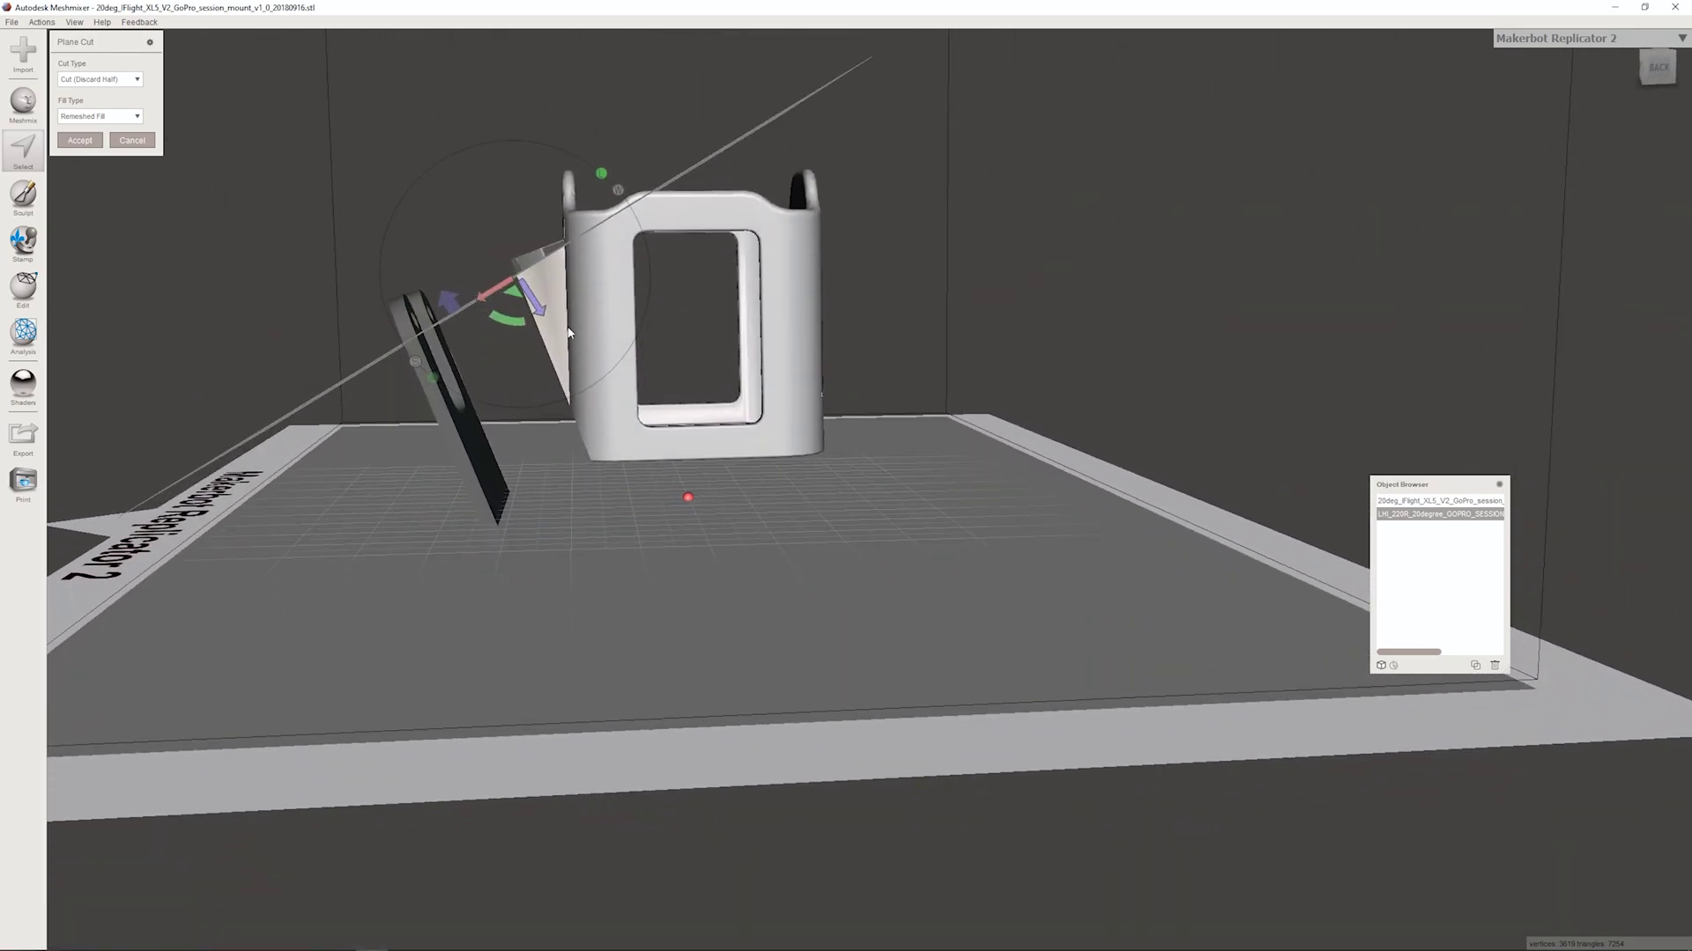
{"action": "left_click", "coordinate": [88, 142]}
Step: Run Make Solid on the trimmed cage to close its open faces and accept the solid copy
{"action": "right_click_drag", "start_coordinate": [371, 257], "coordinate": [962, 553]}
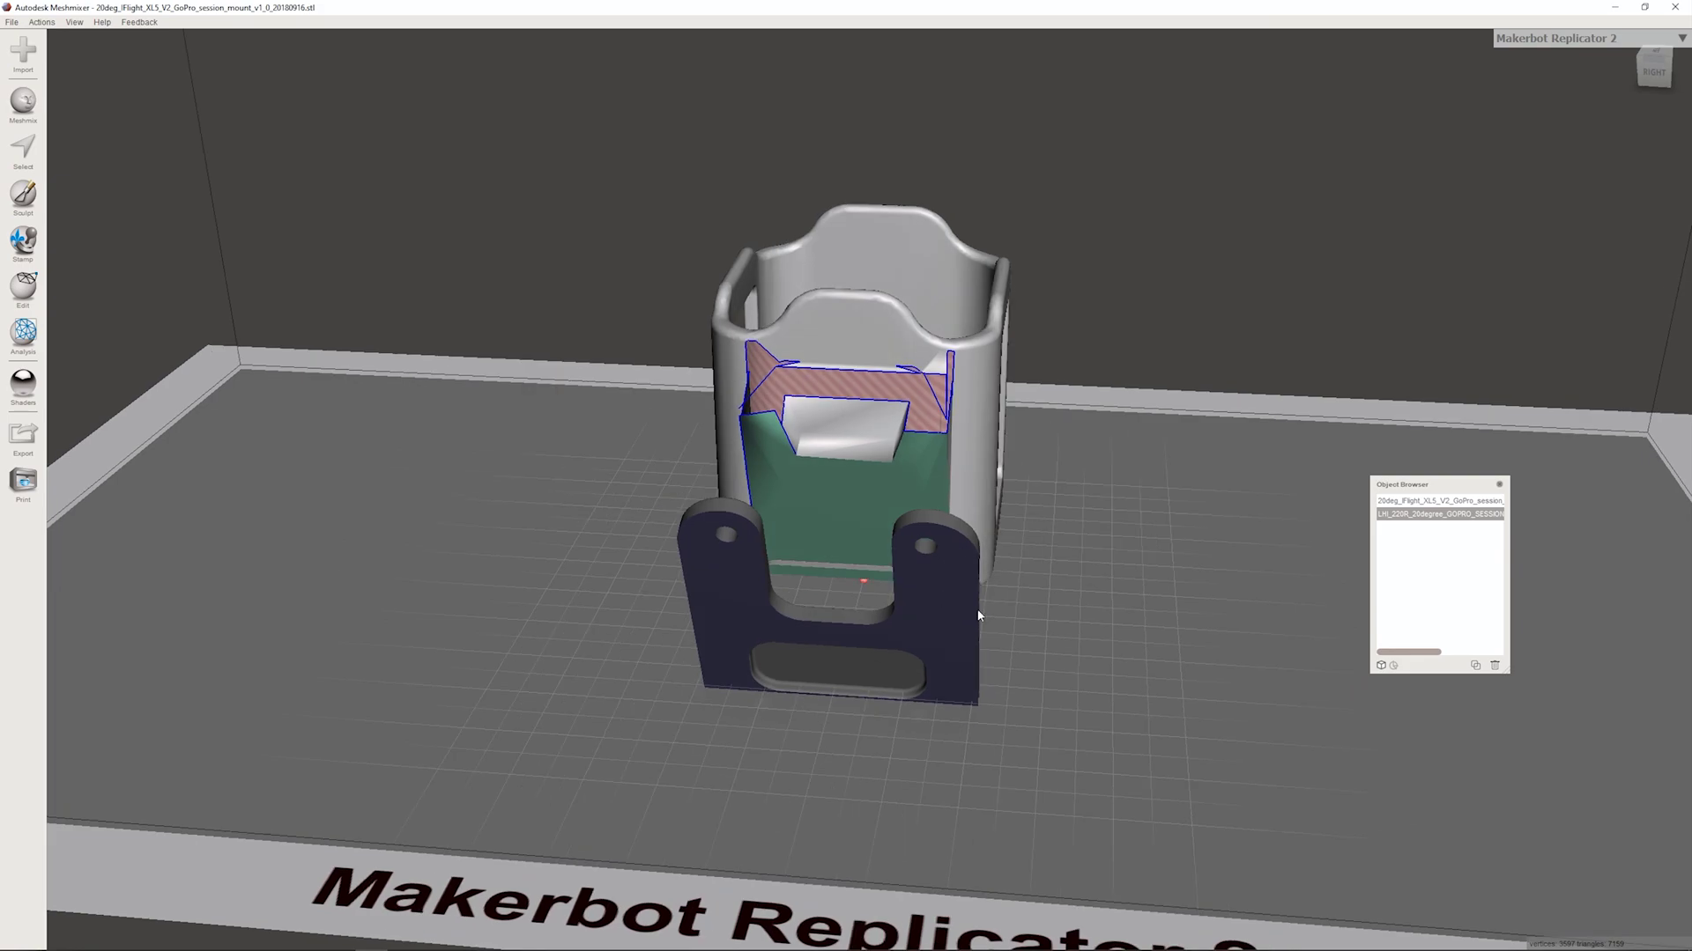
{"action": "right_click_drag", "start_coordinate": [977, 615], "coordinate": [934, 572]}
{"action": "mouse_move", "coordinate": [24, 284]}
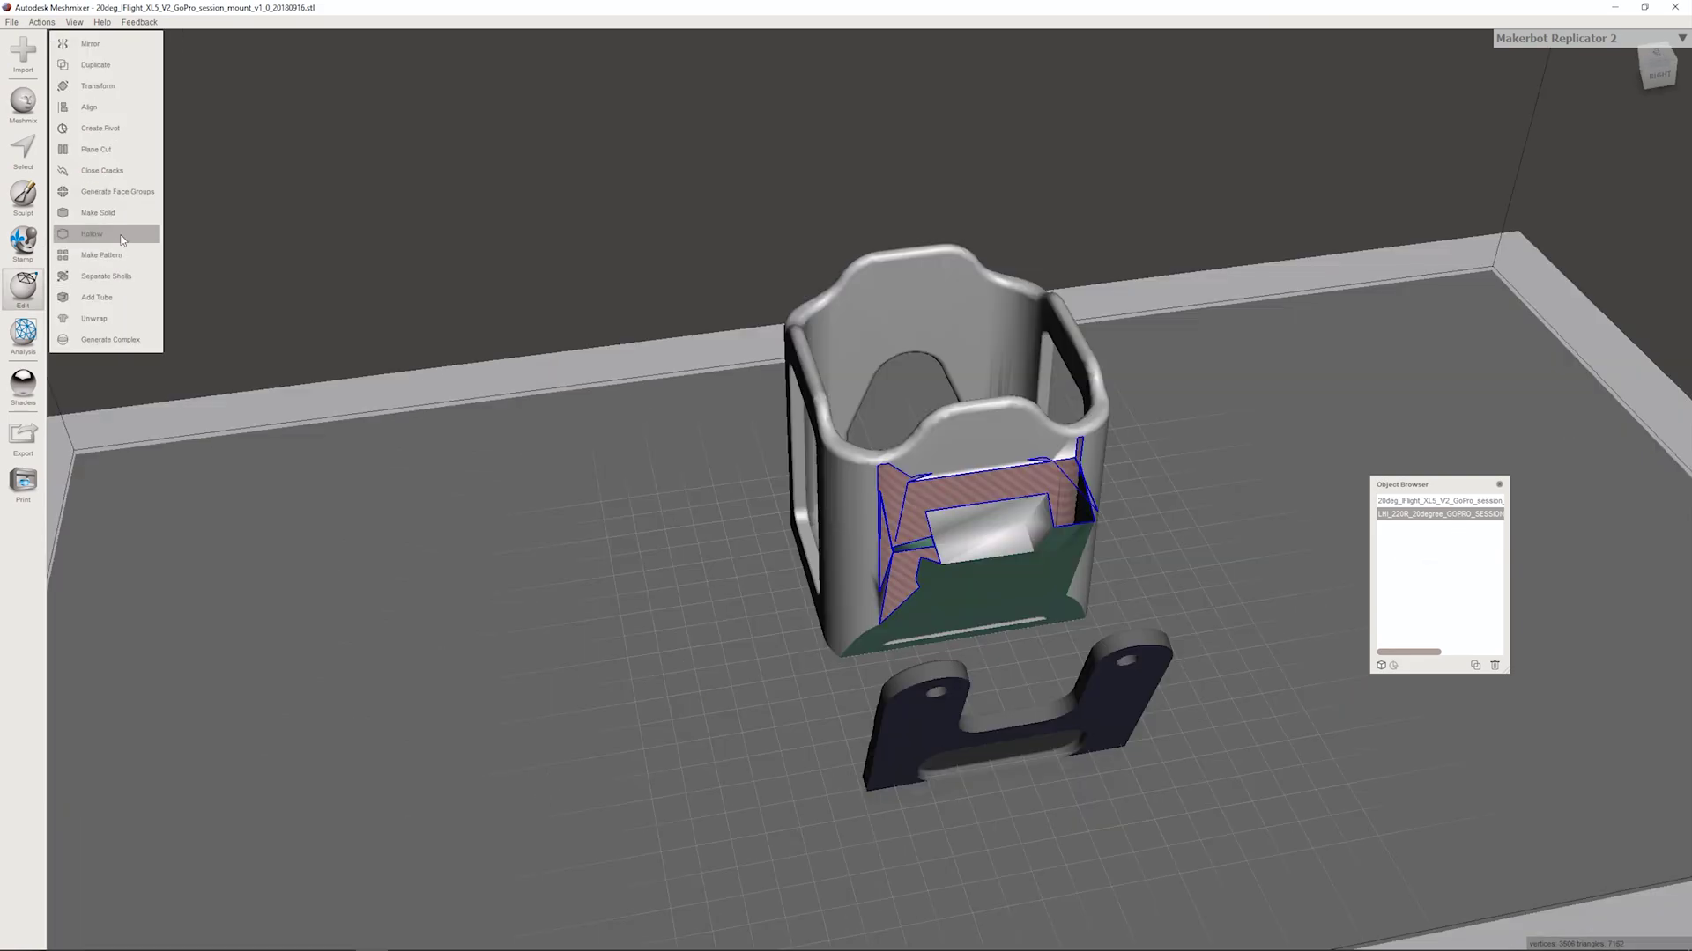
{"action": "left_click", "coordinate": [98, 212]}
Step: Select the leftover raised corner beside the wedge's recess and trim it off with a Plane Cut tilted perpendicular to the slope
{"action": "mouse_move", "coordinate": [874, 460]}
{"action": "right_mouse_down"}
{"action": "mouse_move", "coordinate": [961, 419]}
{"action": "mouse_move", "coordinate": [849, 436]}
{"action": "mouse_move", "coordinate": [1040, 445]}
{"action": "mouse_move", "coordinate": [1252, 321]}
{"action": "mouse_move", "coordinate": [1013, 396]}
{"action": "right_mouse_up"}
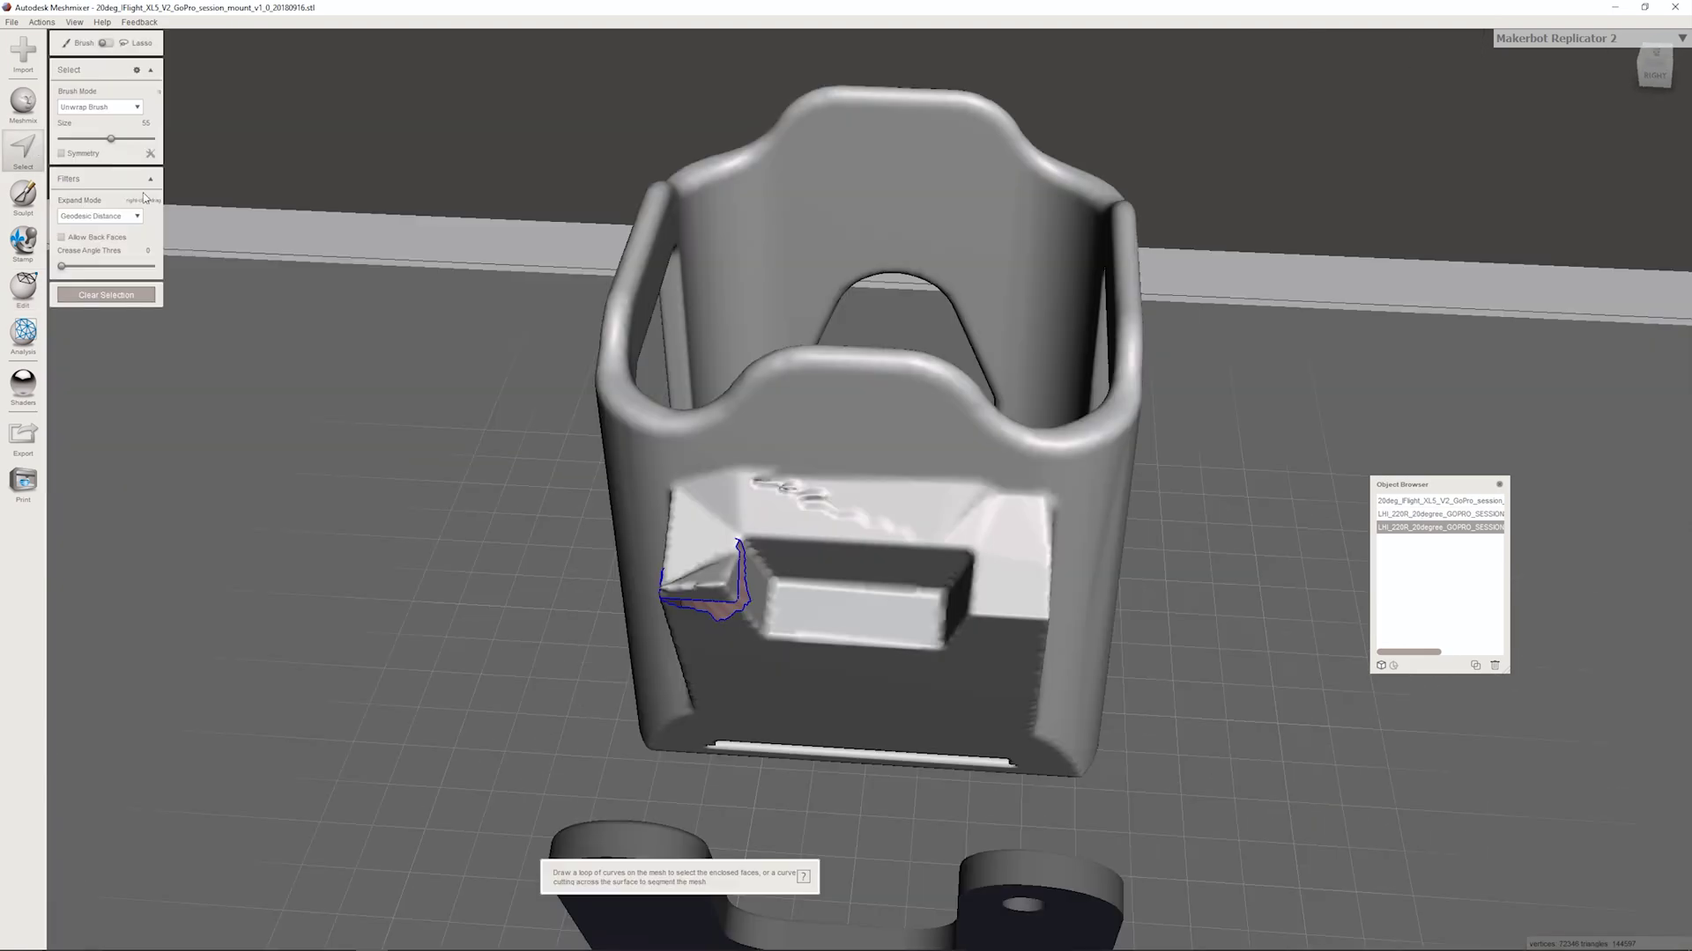
{"action": "left_click", "coordinate": [718, 583]}
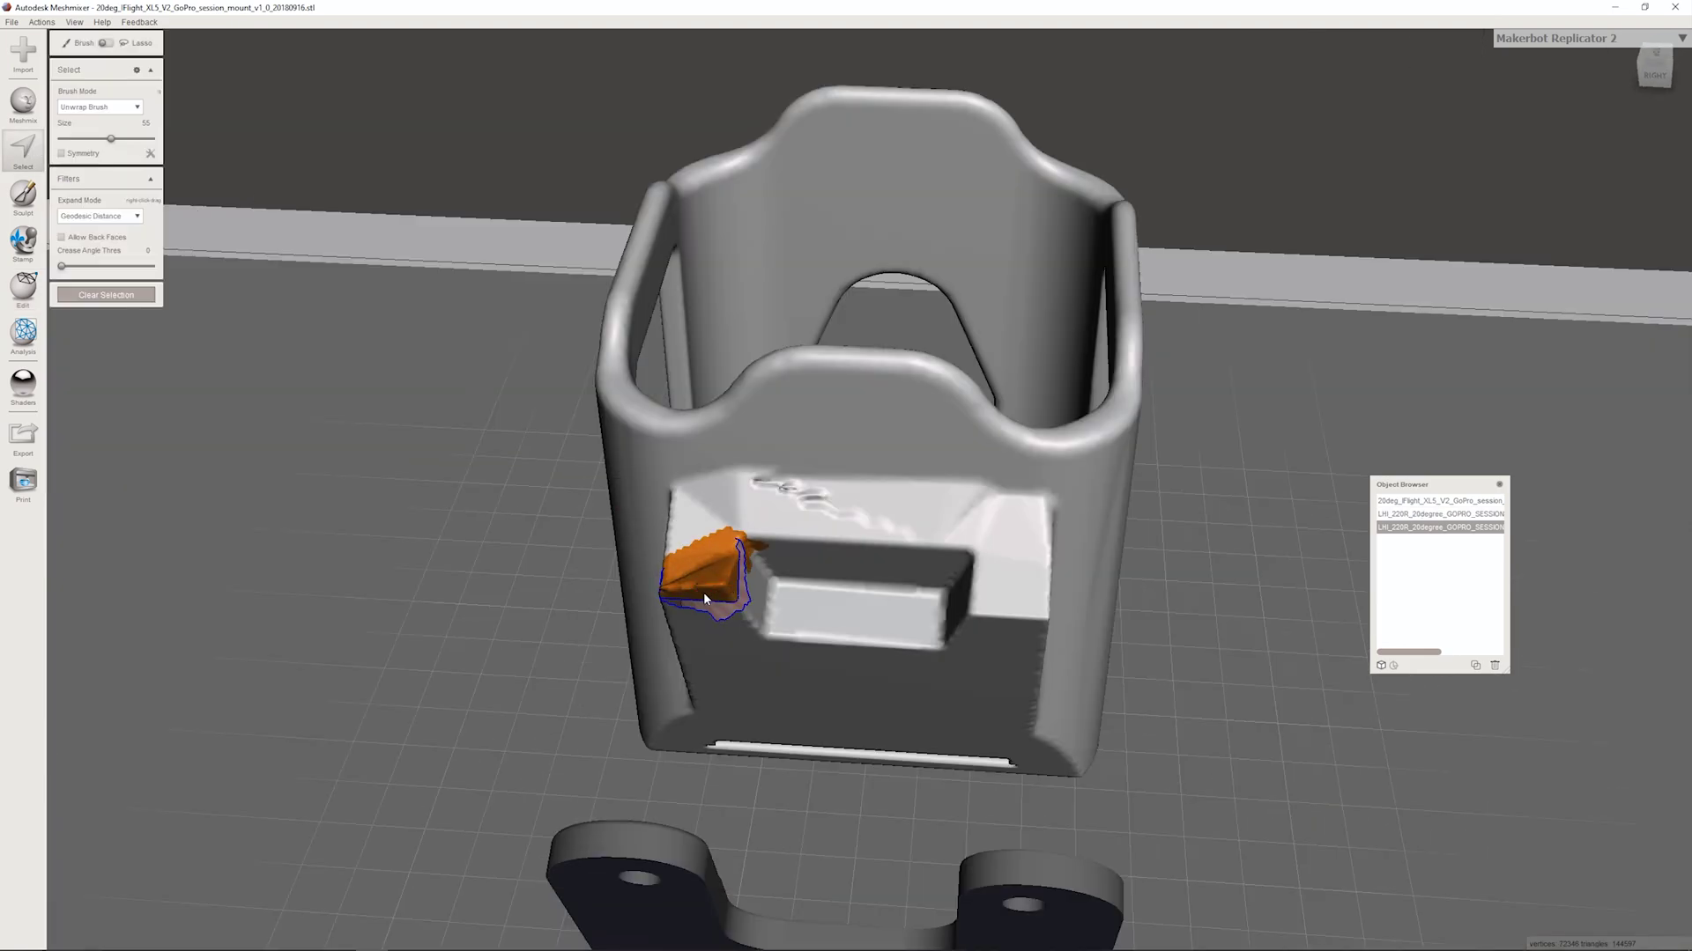
{"action": "mouse_move", "coordinate": [100, 46]}
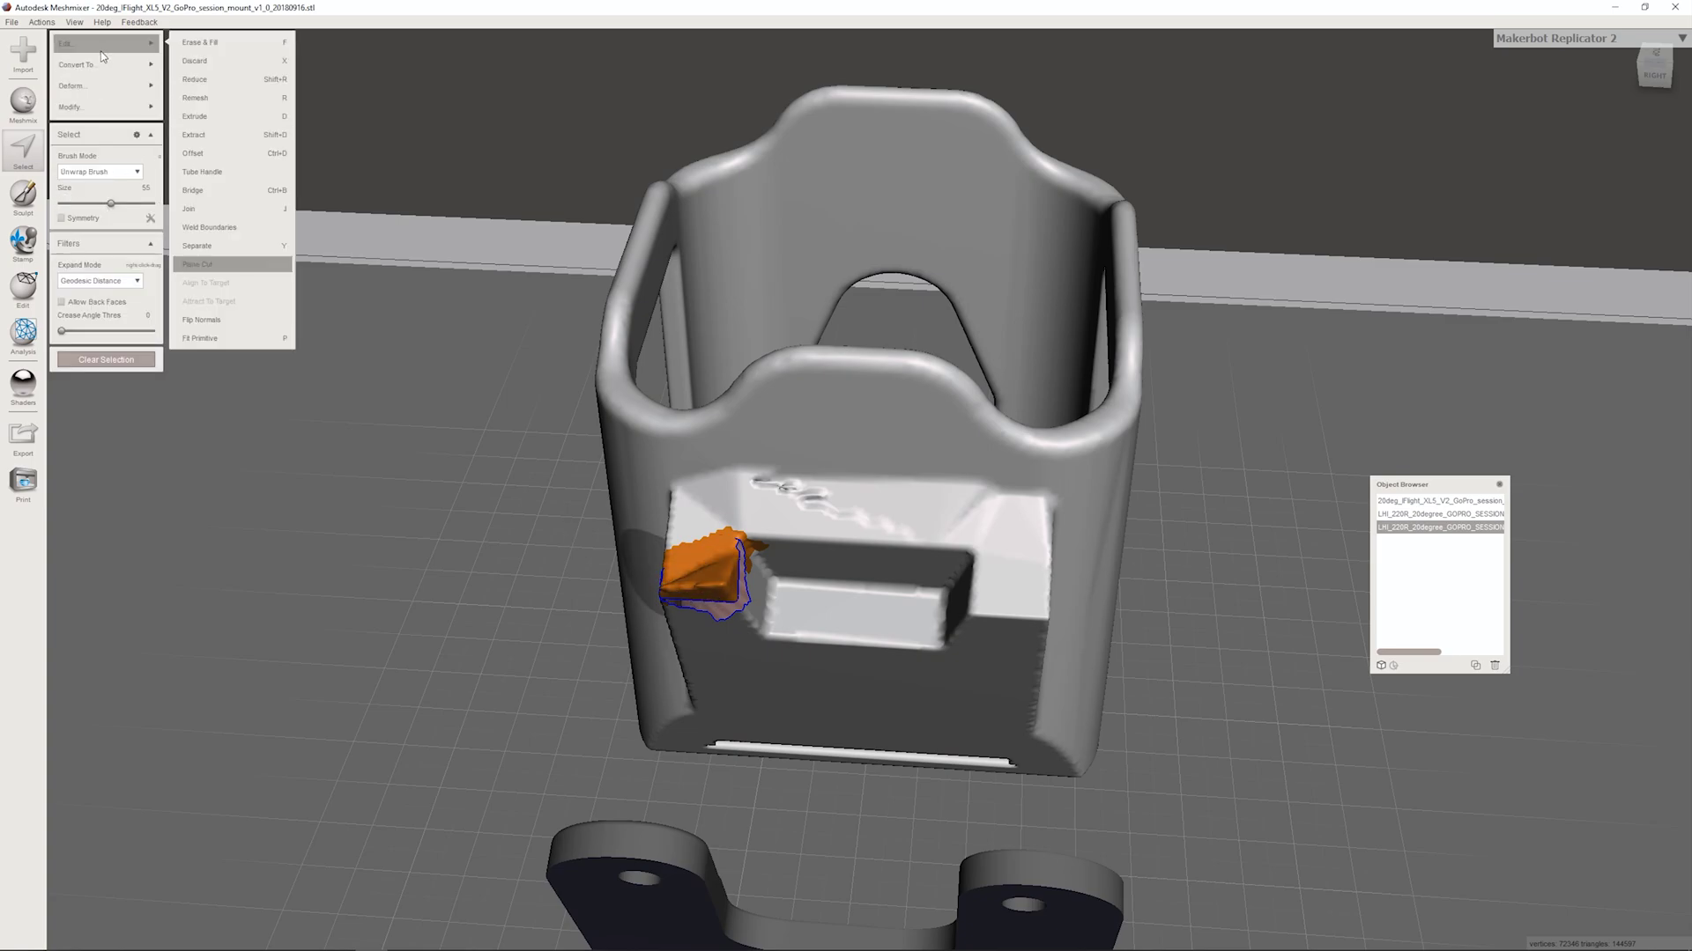
{"action": "left_click", "coordinate": [197, 264]}
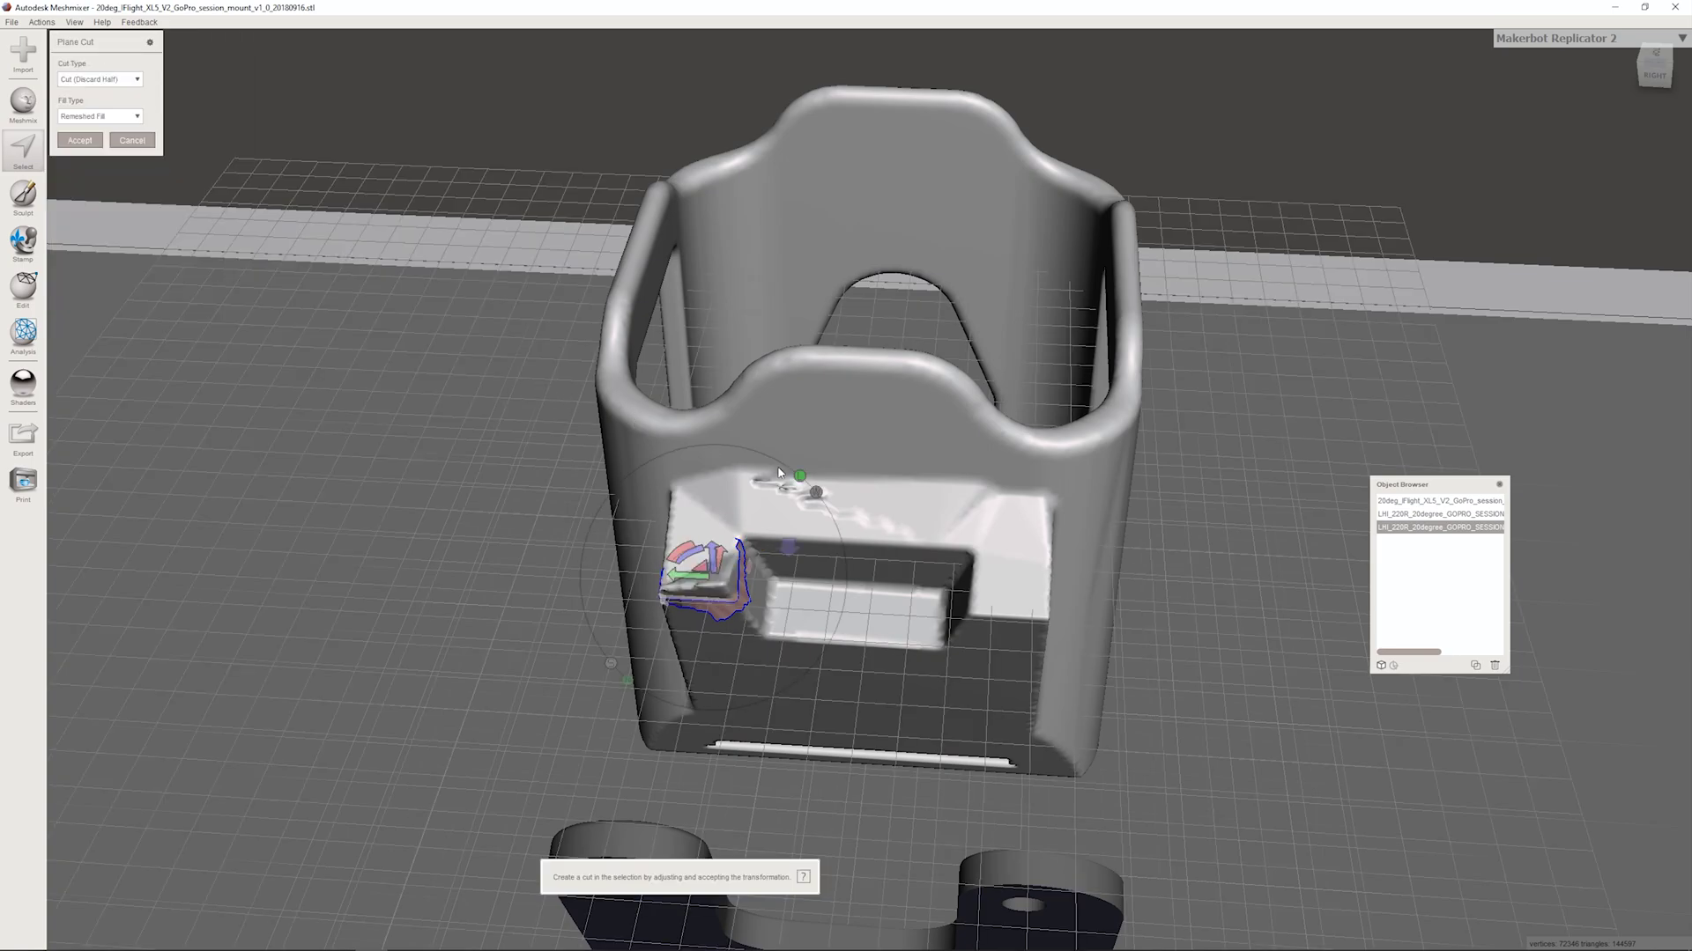
{"action": "right_click_drag", "start_coordinate": [793, 440], "coordinate": [1229, 316]}
{"action": "left_click_drag", "start_coordinate": [1206, 223], "coordinate": [1234, 407]}
{"action": "right_click_drag", "start_coordinate": [1234, 407], "coordinate": [1014, 453]}
{"action": "left_click_drag", "start_coordinate": [496, 300], "coordinate": [506, 270]}
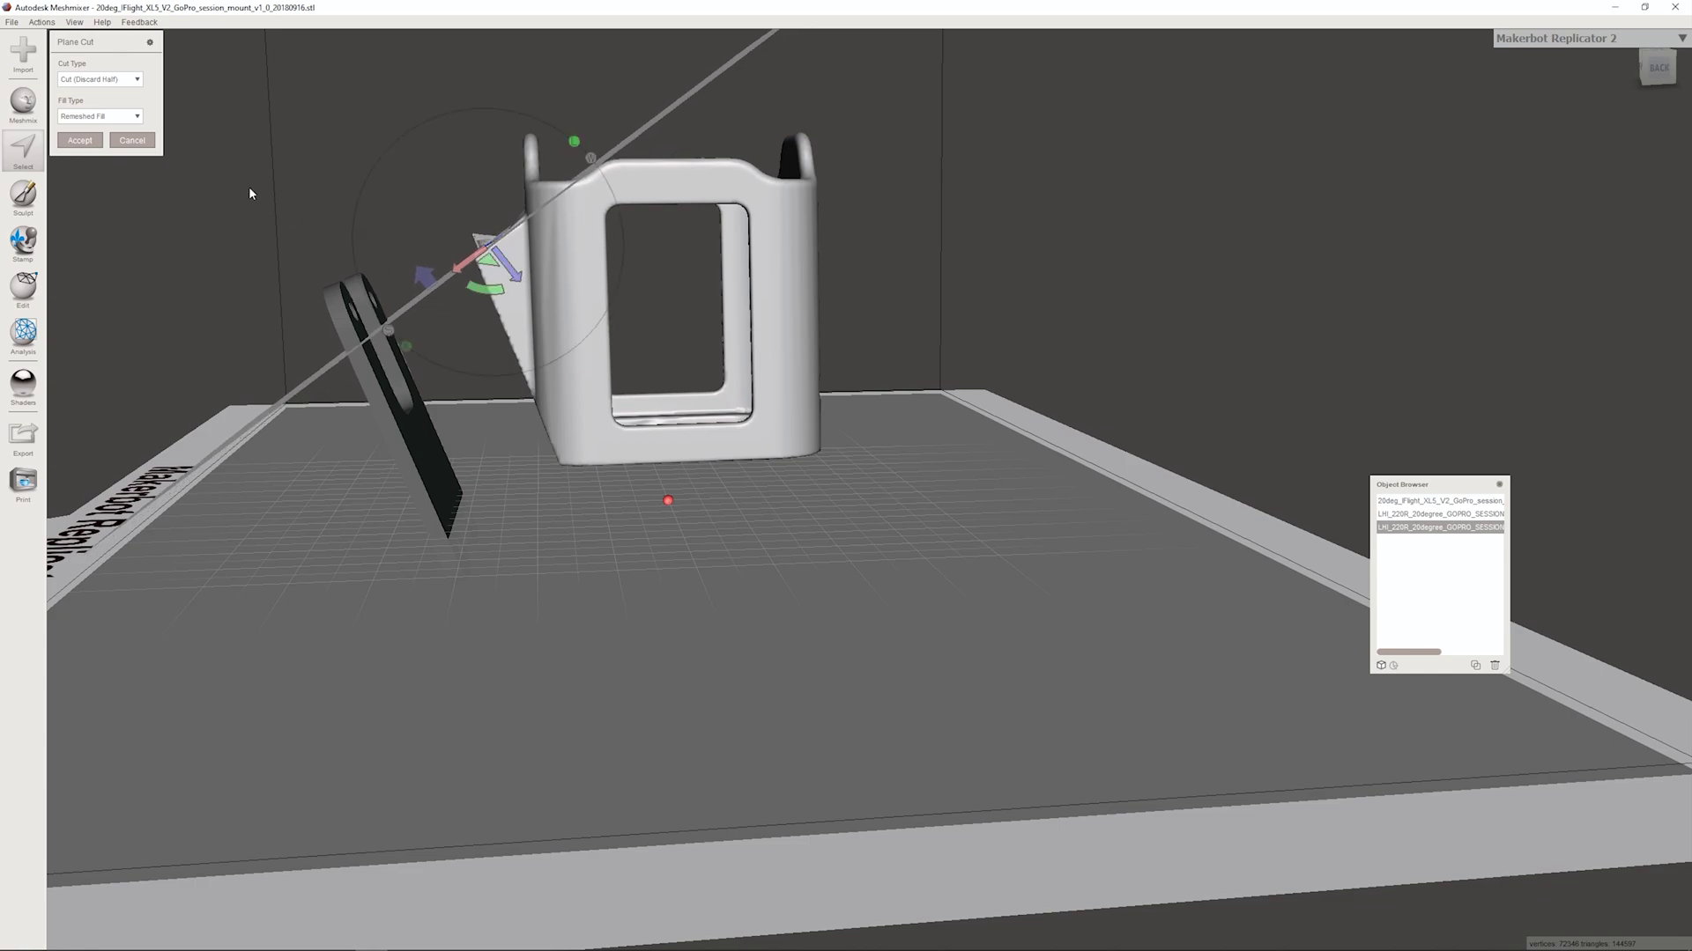
{"action": "left_click", "coordinate": [78, 141]}
{"action": "right_click_drag", "start_coordinate": [467, 271], "coordinate": [944, 427]}
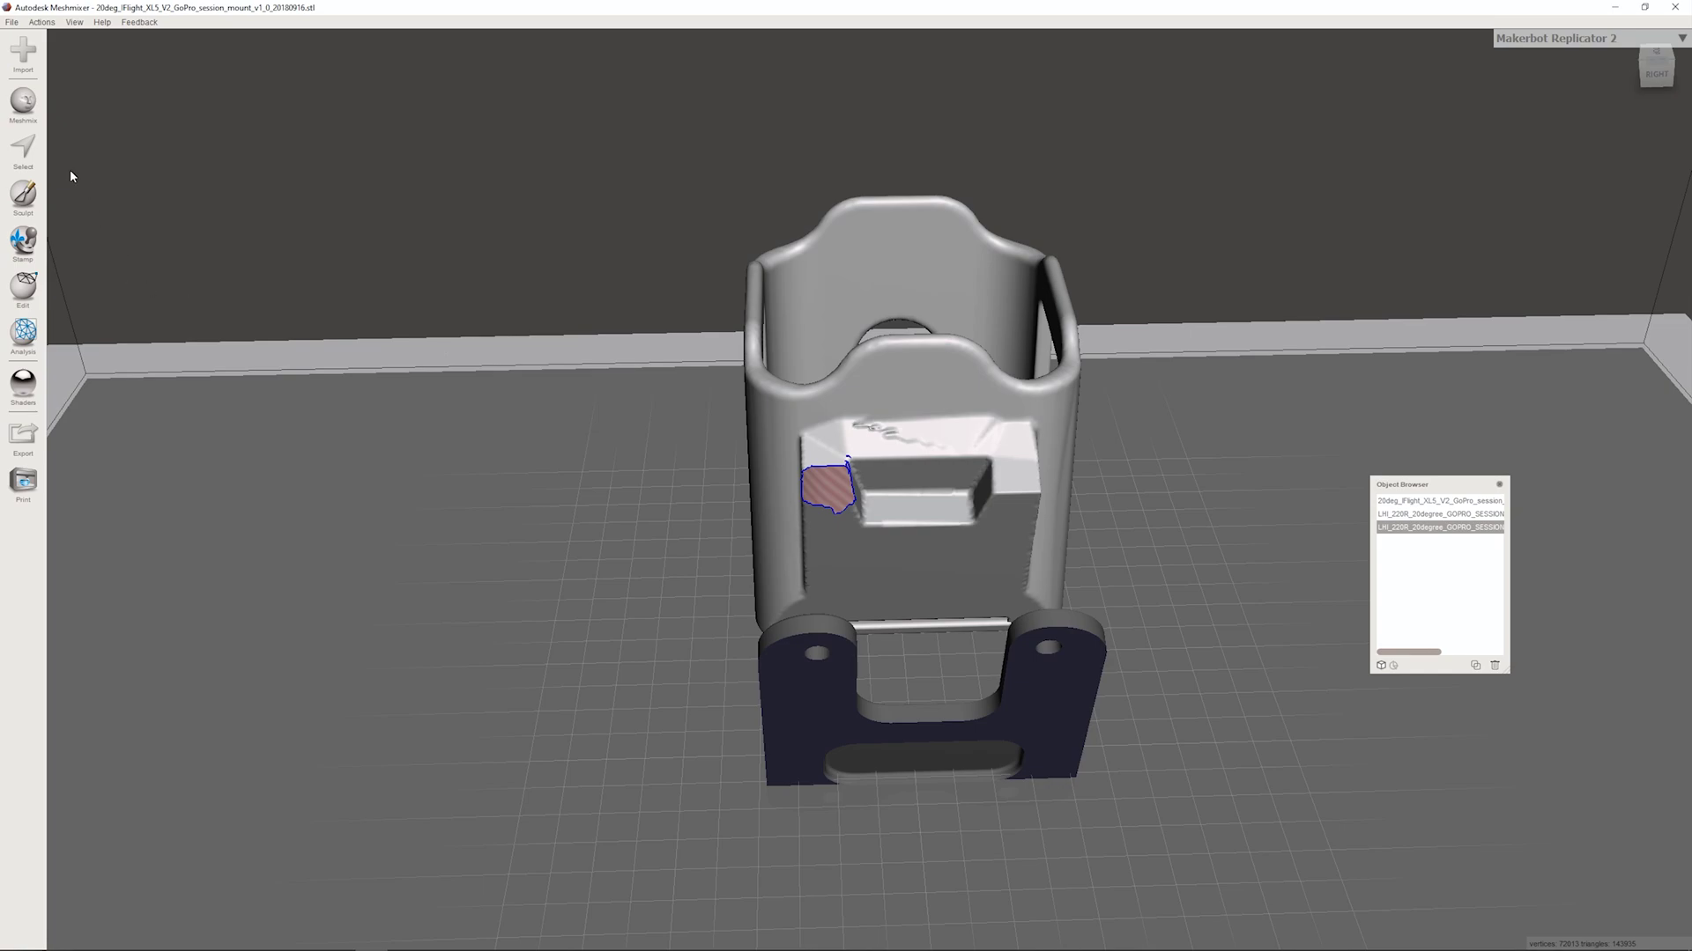
{"action": "left_click", "coordinate": [21, 286]}
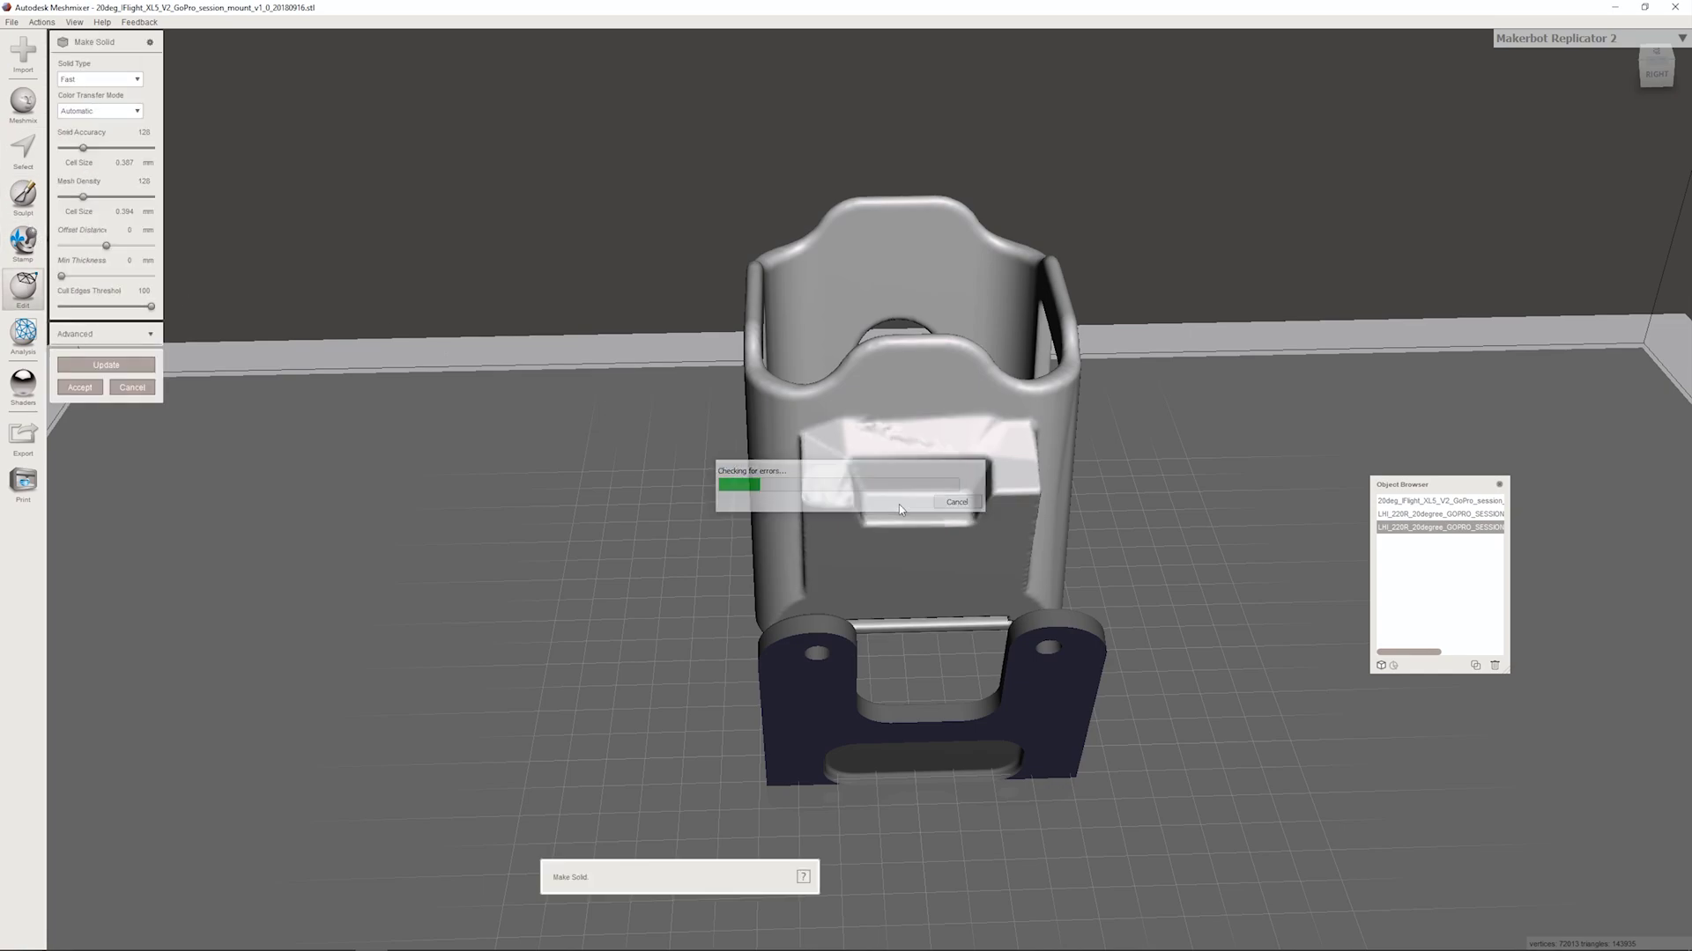
{"action": "right_click_drag", "start_coordinate": [899, 504], "coordinate": [1057, 462]}
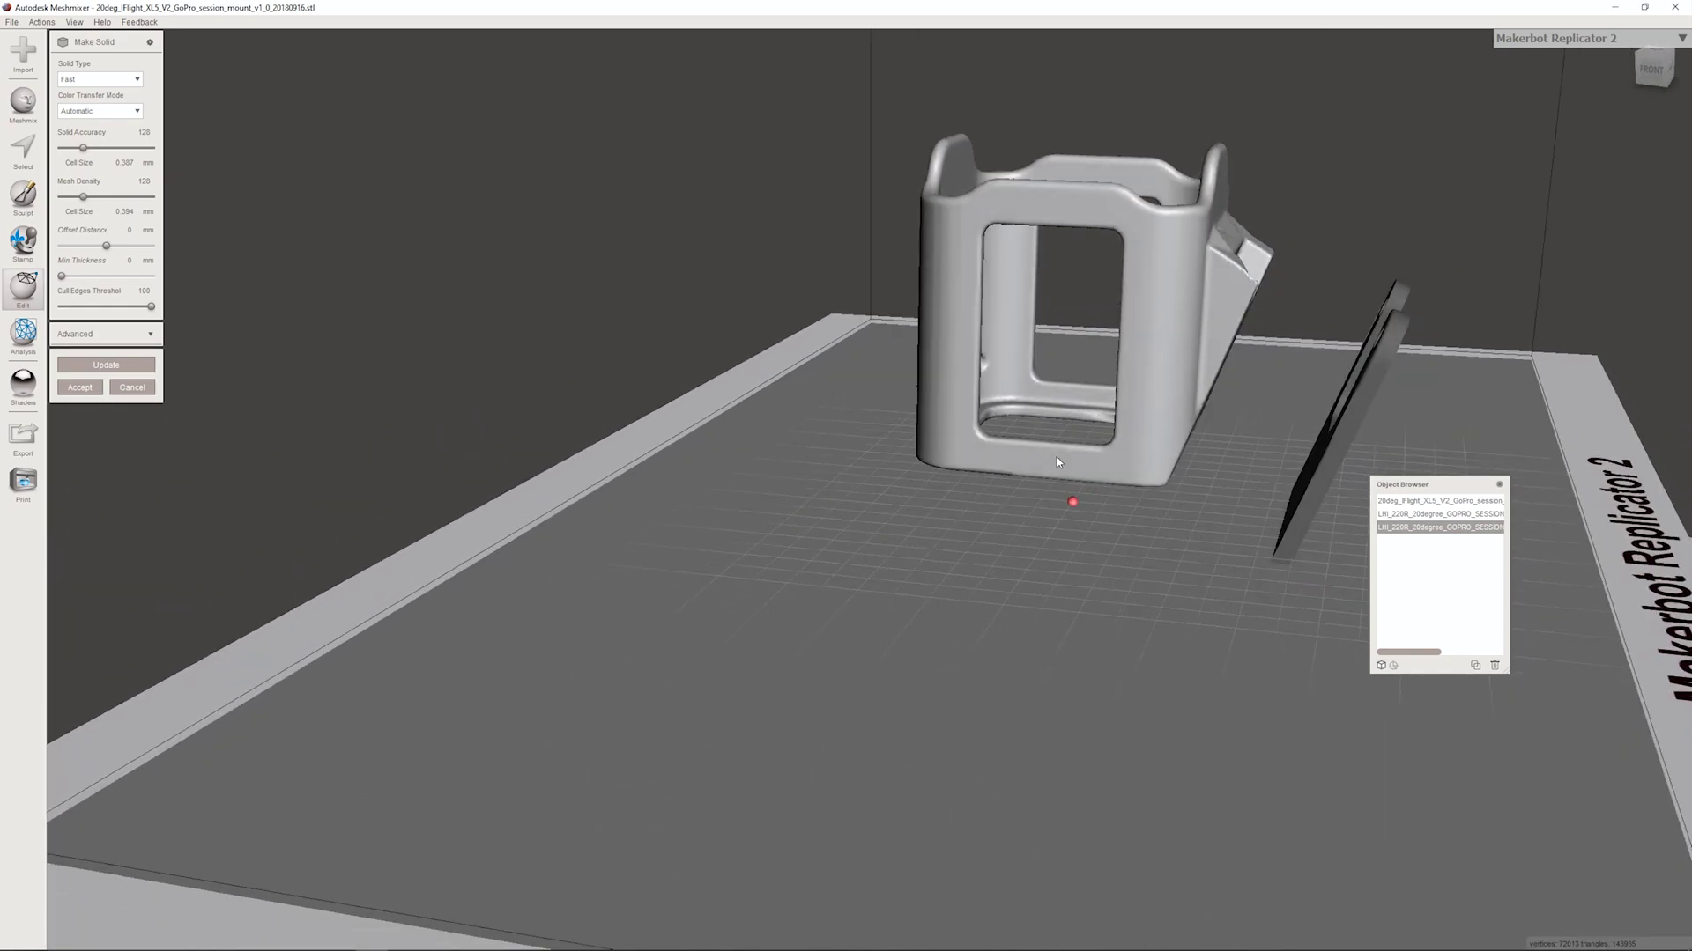
{"action": "right_click_drag", "start_coordinate": [1260, 346], "coordinate": [1112, 543]}
{"action": "key", "text": "Escape"}
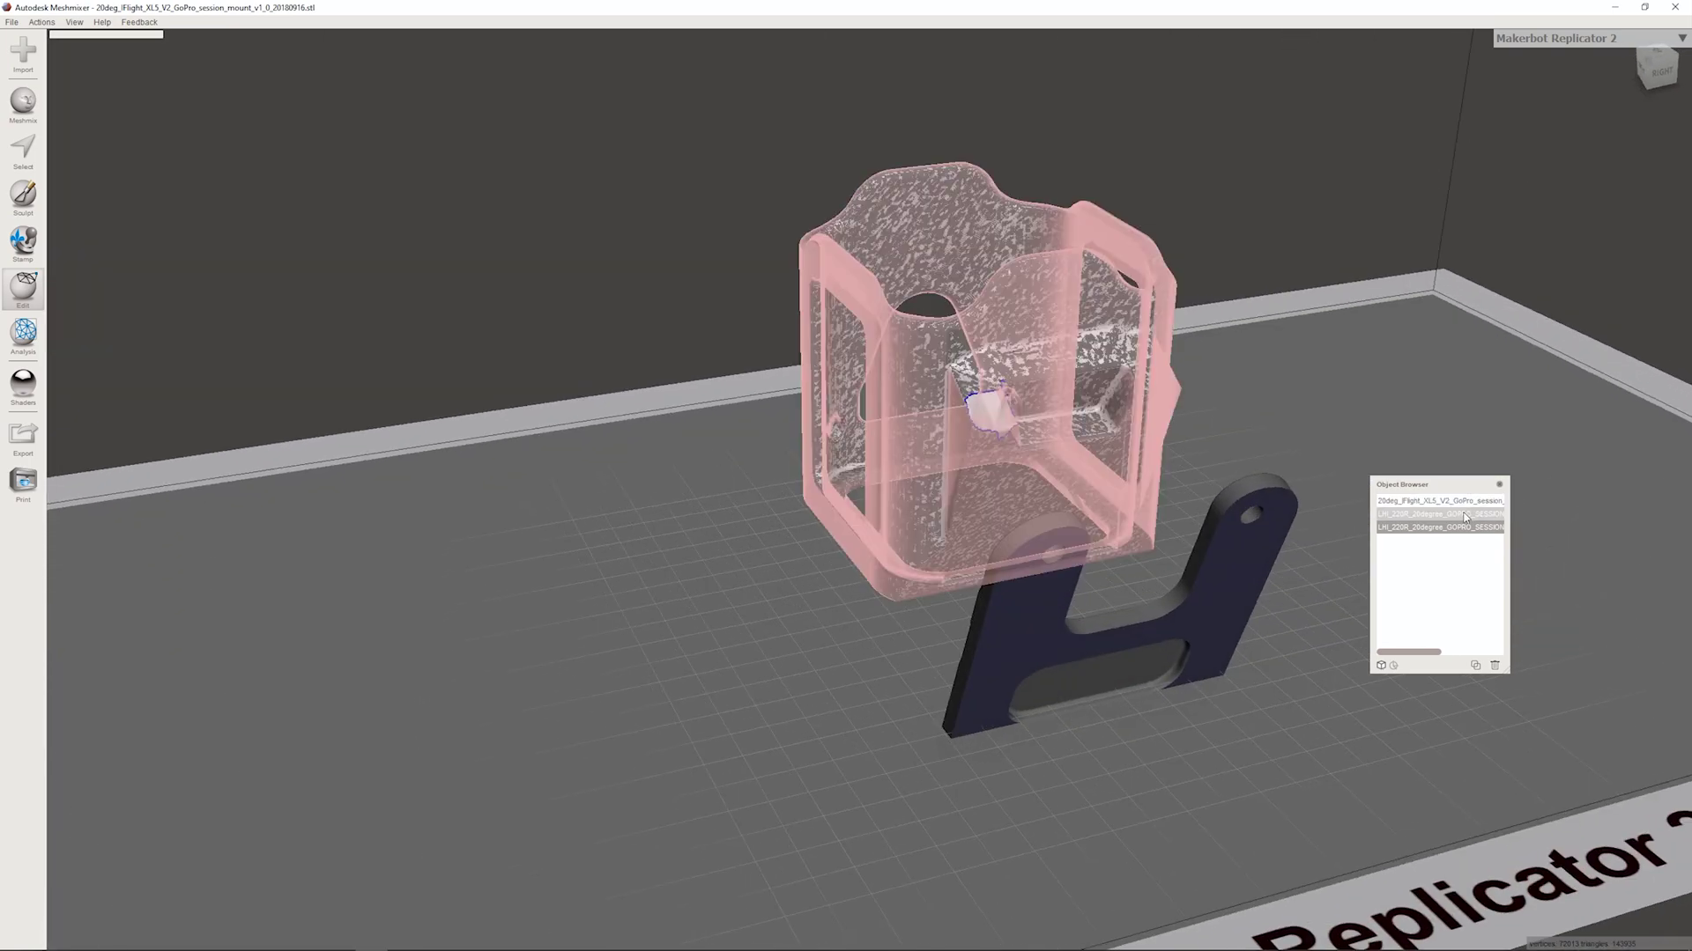
Step: Make the base plate the active object and move it with Transform until it sits flush against the wedge's sloped face
{"action": "right_click_drag", "start_coordinate": [1110, 561], "coordinate": [340, 435]}
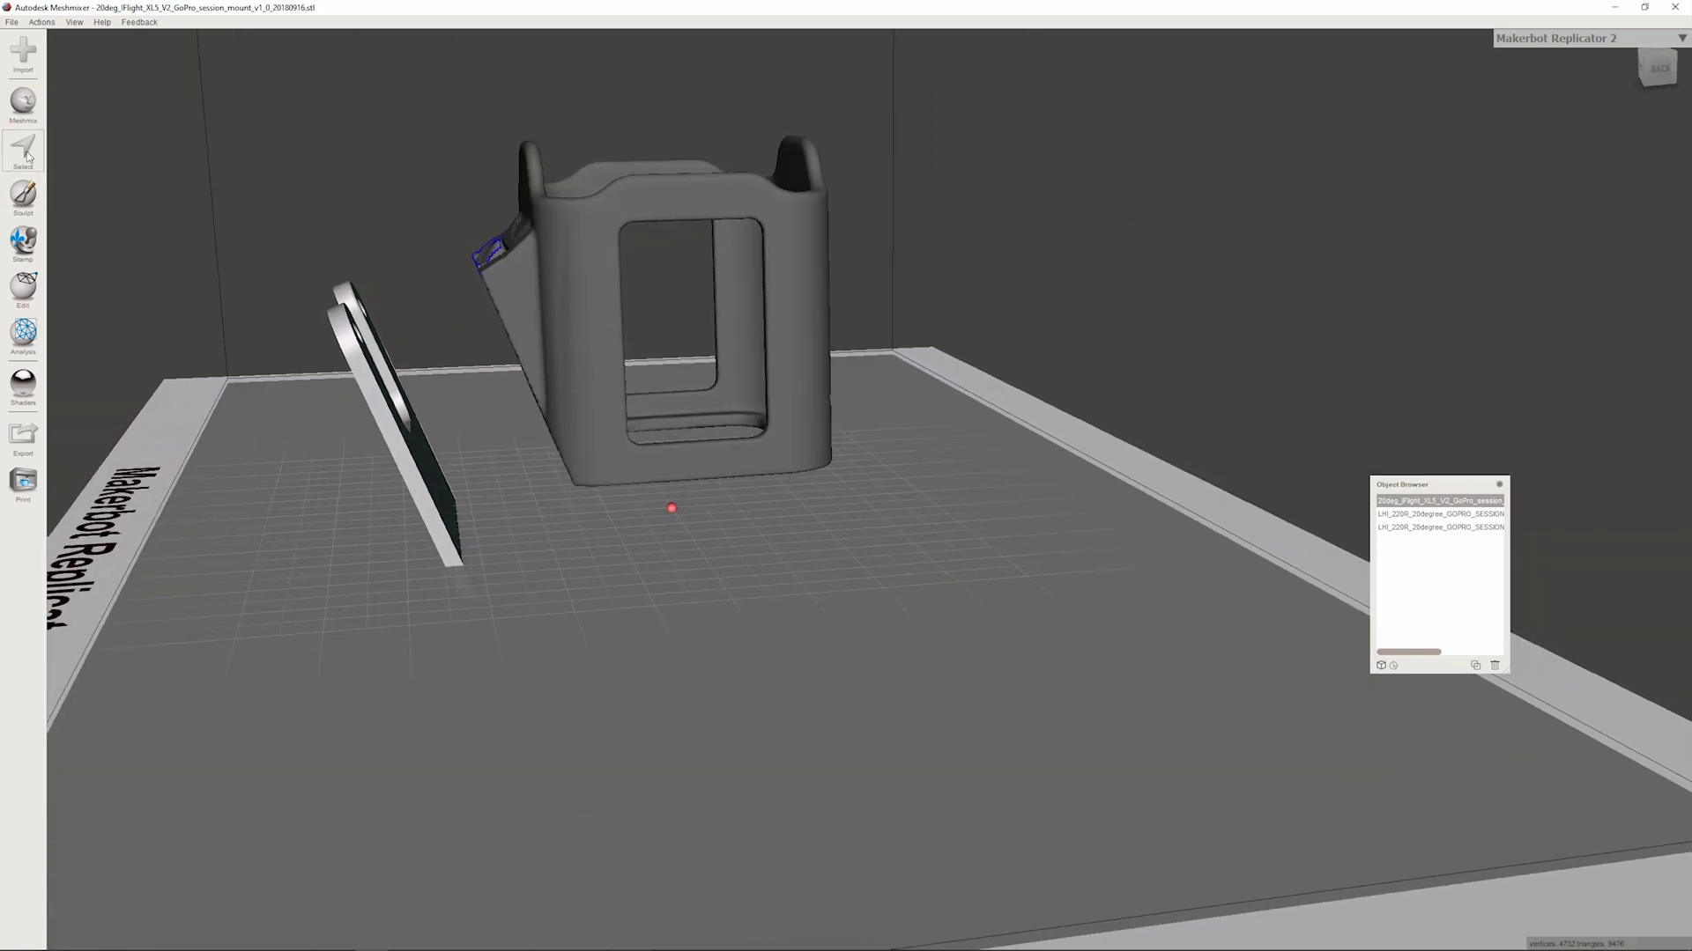
{"action": "left_click", "coordinate": [23, 286]}
{"action": "left_click", "coordinate": [97, 88]}
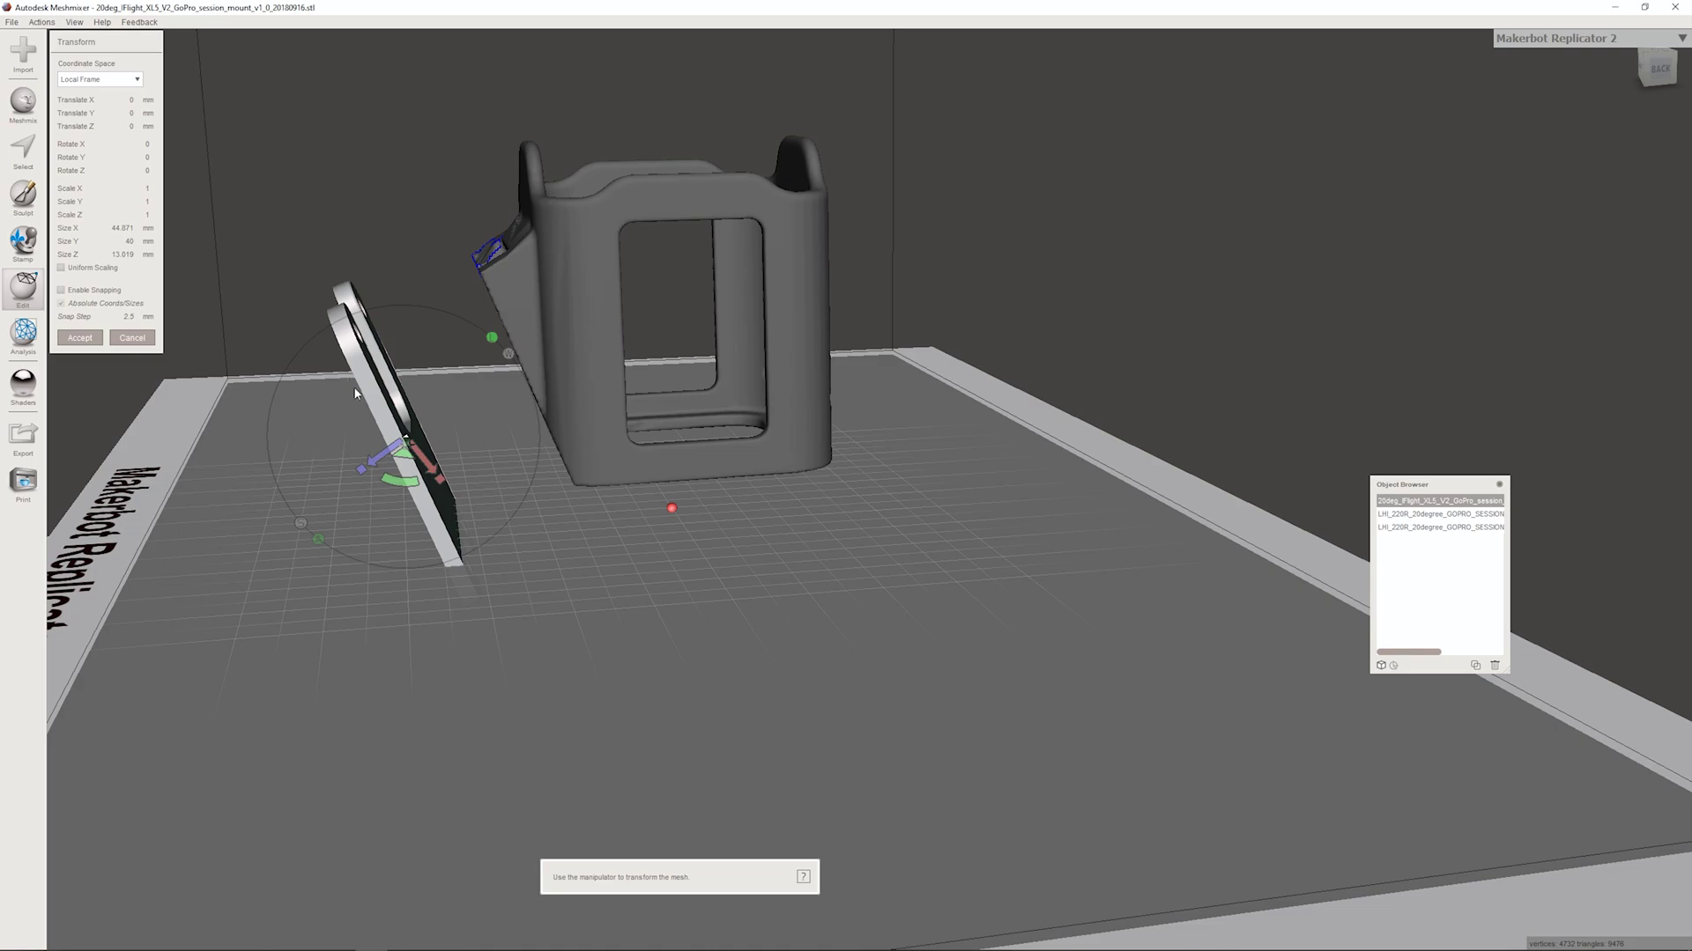
{"action": "left_click_drag", "start_coordinate": [392, 448], "coordinate": [507, 396]}
{"action": "right_click_drag", "start_coordinate": [557, 425], "coordinate": [563, 410]}
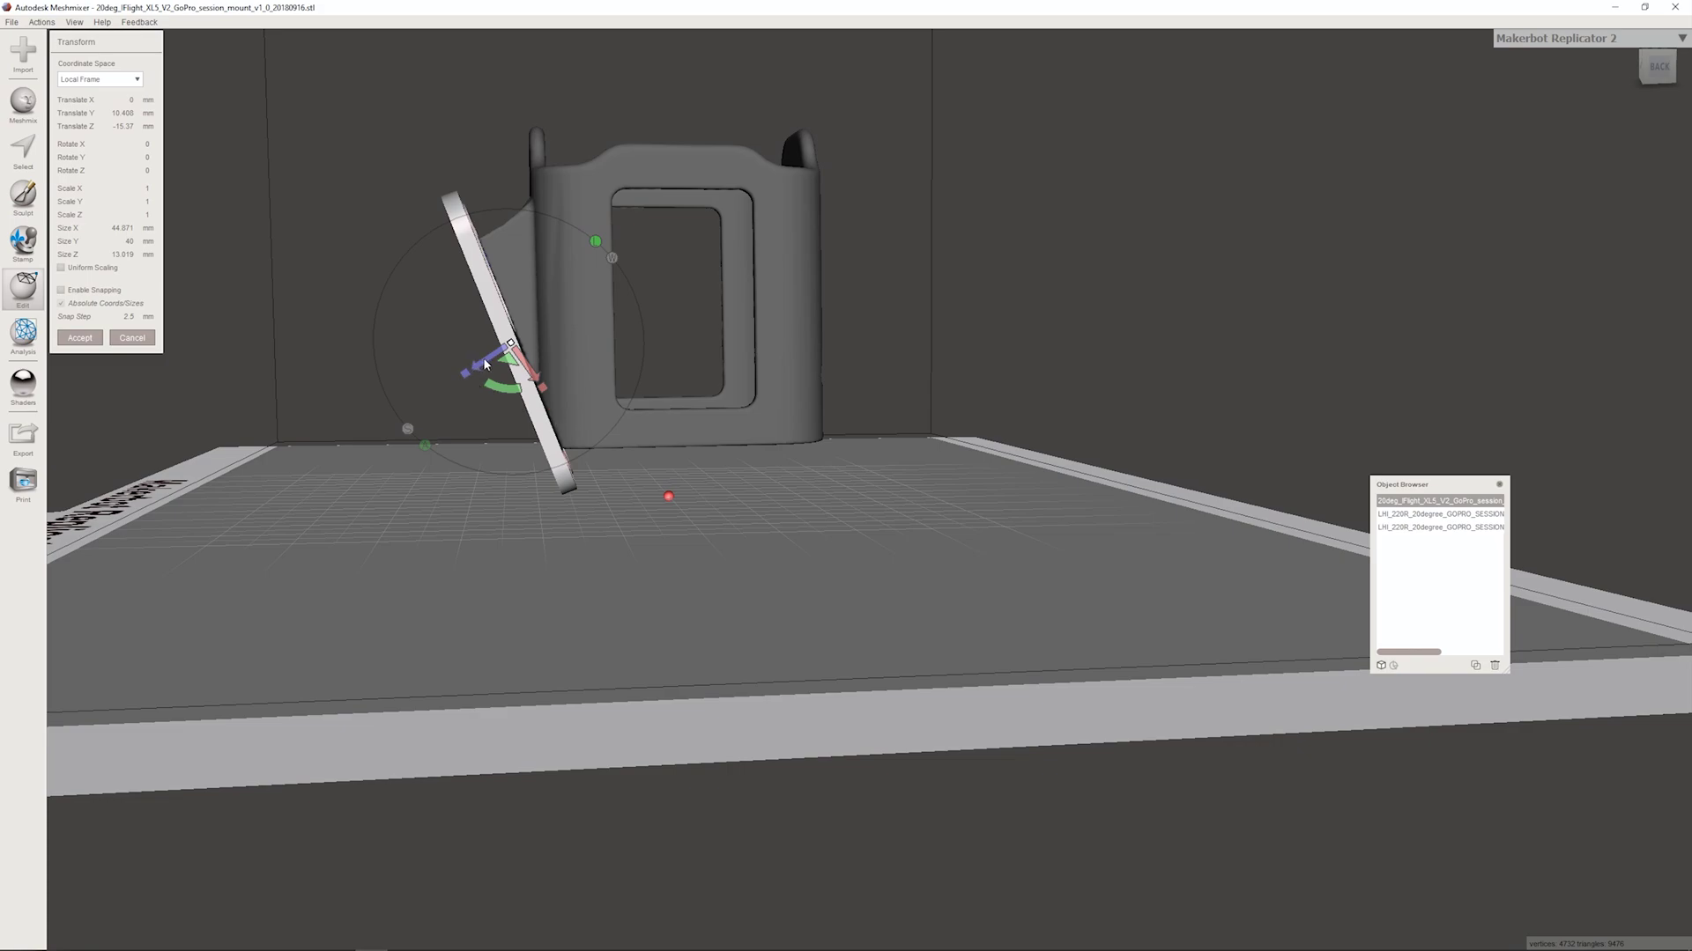
{"action": "left_click_drag", "start_coordinate": [487, 363], "coordinate": [483, 362]}
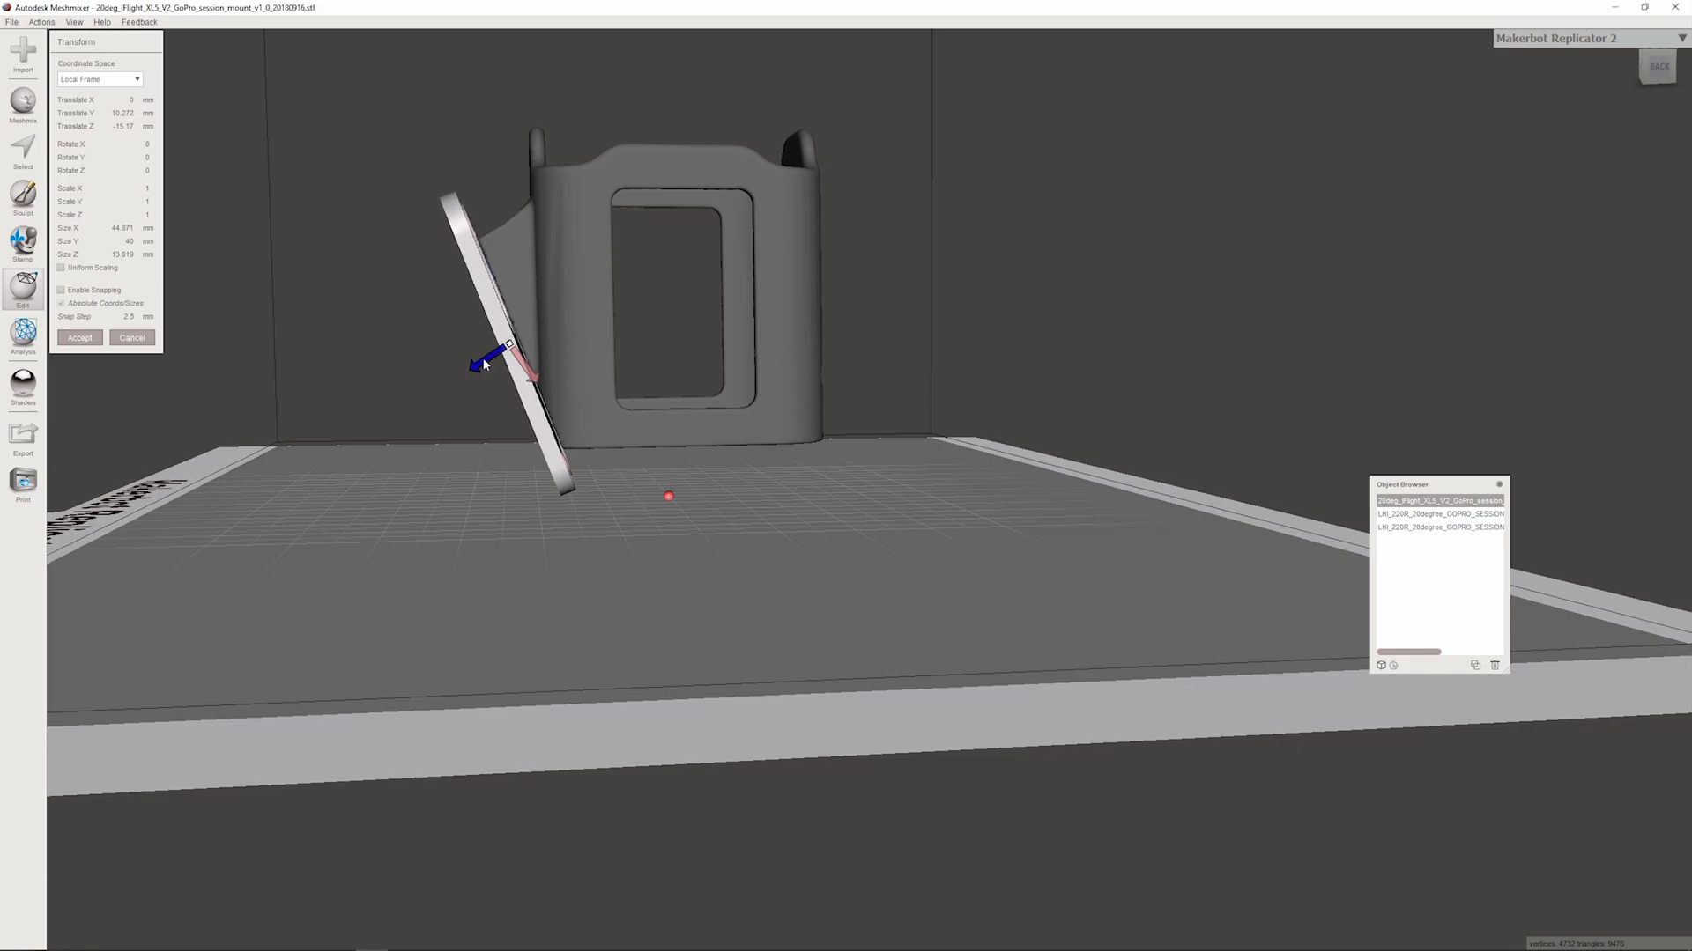
{"action": "right_click_drag", "start_coordinate": [589, 393], "coordinate": [960, 399]}
{"action": "left_click_drag", "start_coordinate": [1258, 364], "coordinate": [1255, 364]}
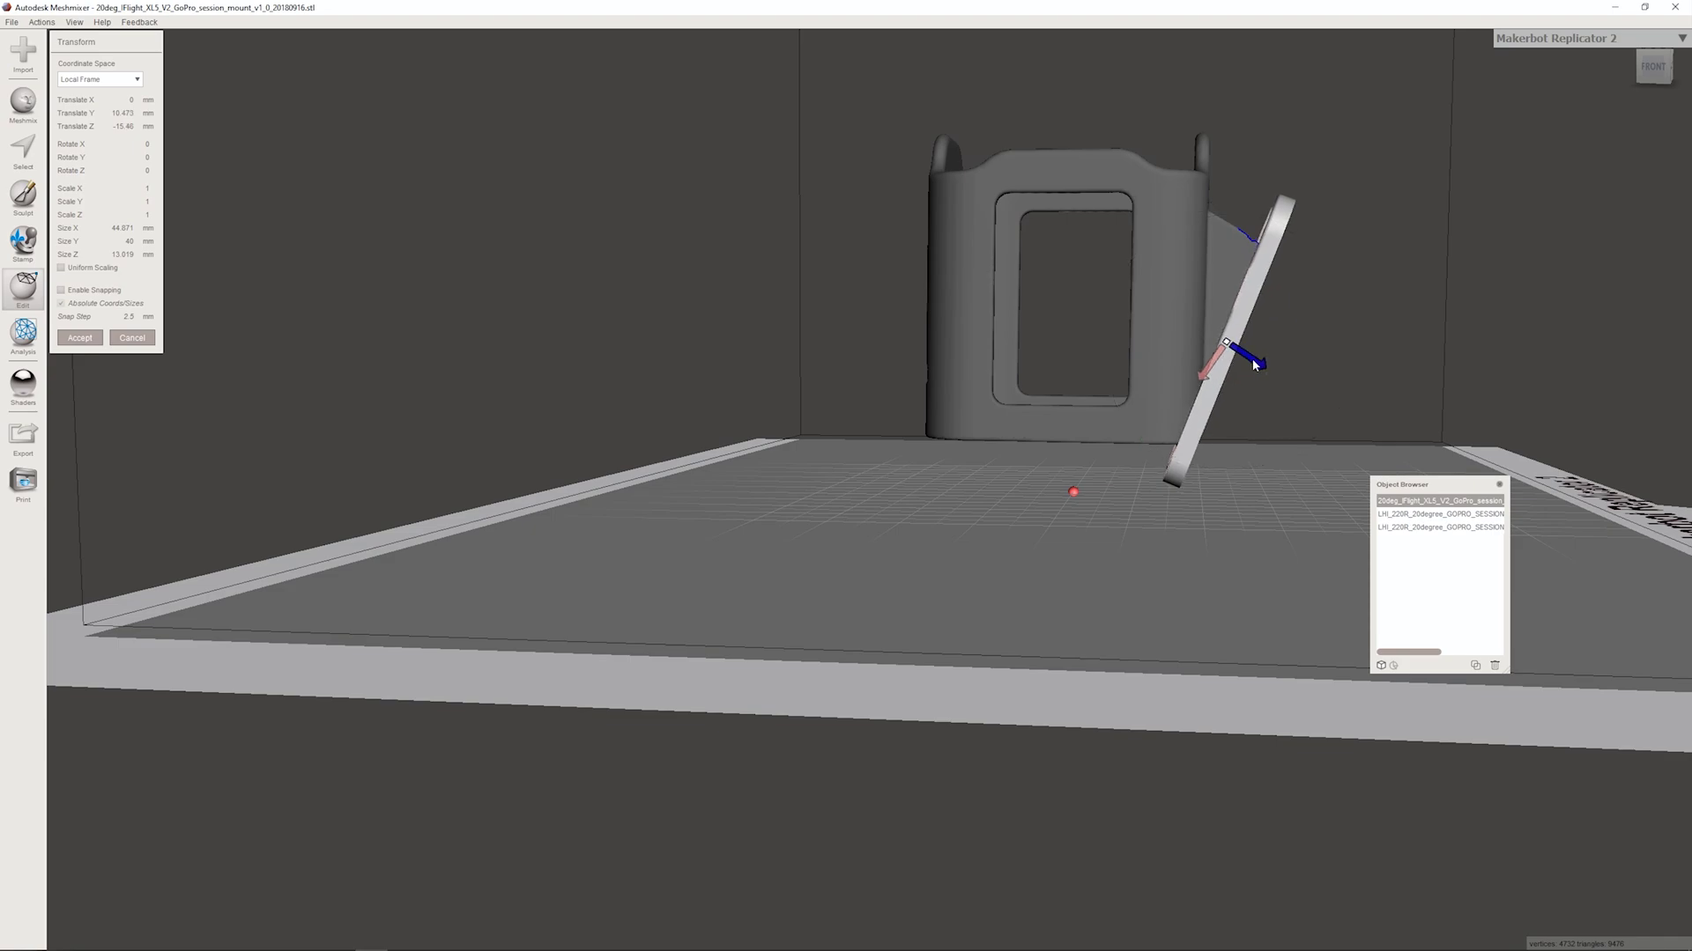
Step: Check the base plate's fit against the cage from several sides, nudge it slightly along the slope and accept the transform
{"action": "right_click_drag", "start_coordinate": [1229, 381], "coordinate": [847, 220]}
{"action": "scroll", "coordinate": [847, 216], "scroll_direction": "up", "scroll_amount": 5}
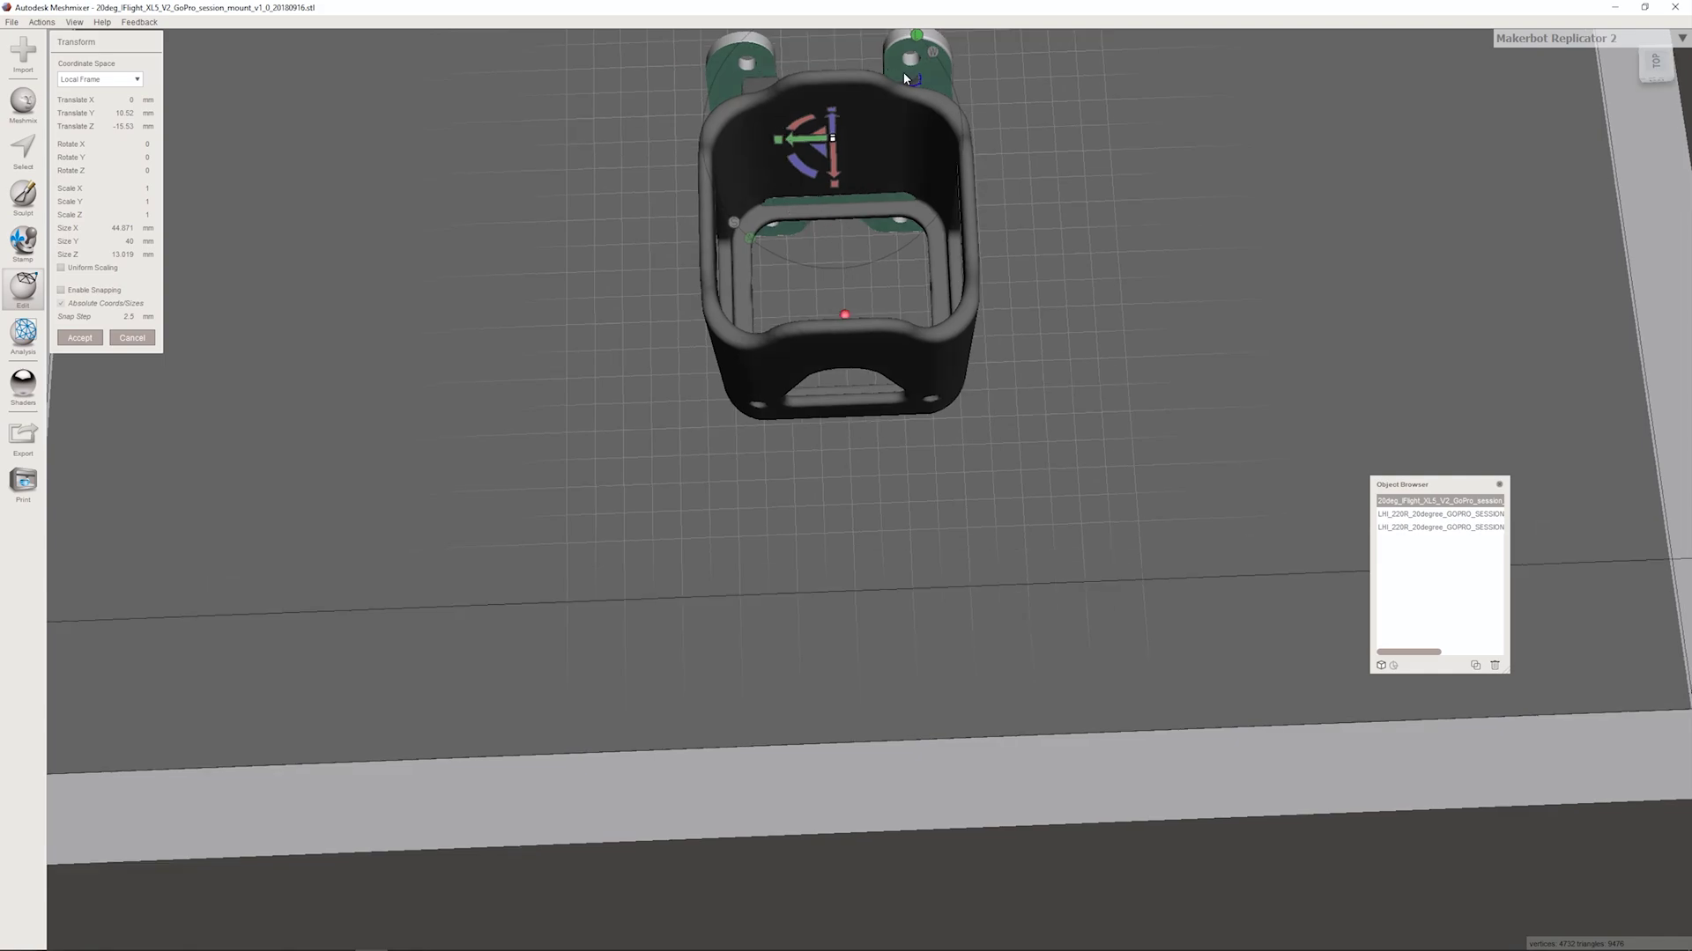
{"action": "right_click_drag", "start_coordinate": [895, 88], "coordinate": [880, 162]}
{"action": "right_click_drag", "start_coordinate": [864, 412], "coordinate": [1157, 427]}
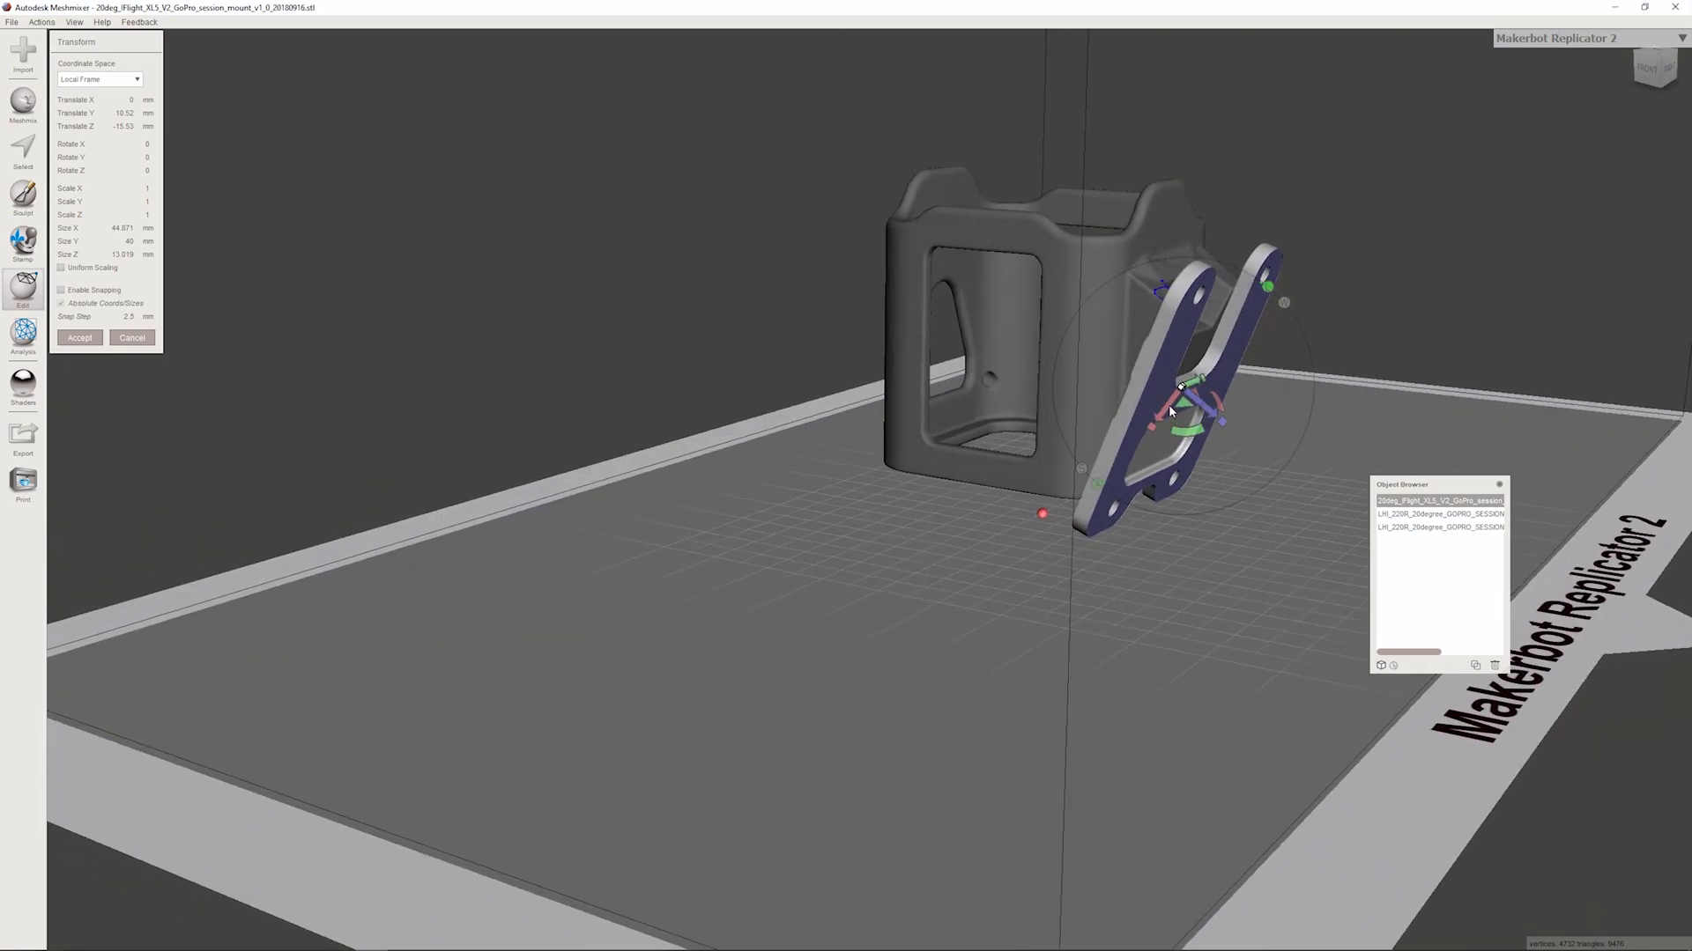
{"action": "left_click_drag", "start_coordinate": [1168, 404], "coordinate": [1165, 406]}
{"action": "right_click_drag", "start_coordinate": [1076, 426], "coordinate": [1295, 405]}
{"action": "scroll", "coordinate": [819, 306], "scroll_direction": "up", "scroll_amount": 3}
{"action": "right_click_drag", "start_coordinate": [819, 306], "coordinate": [796, 170]}
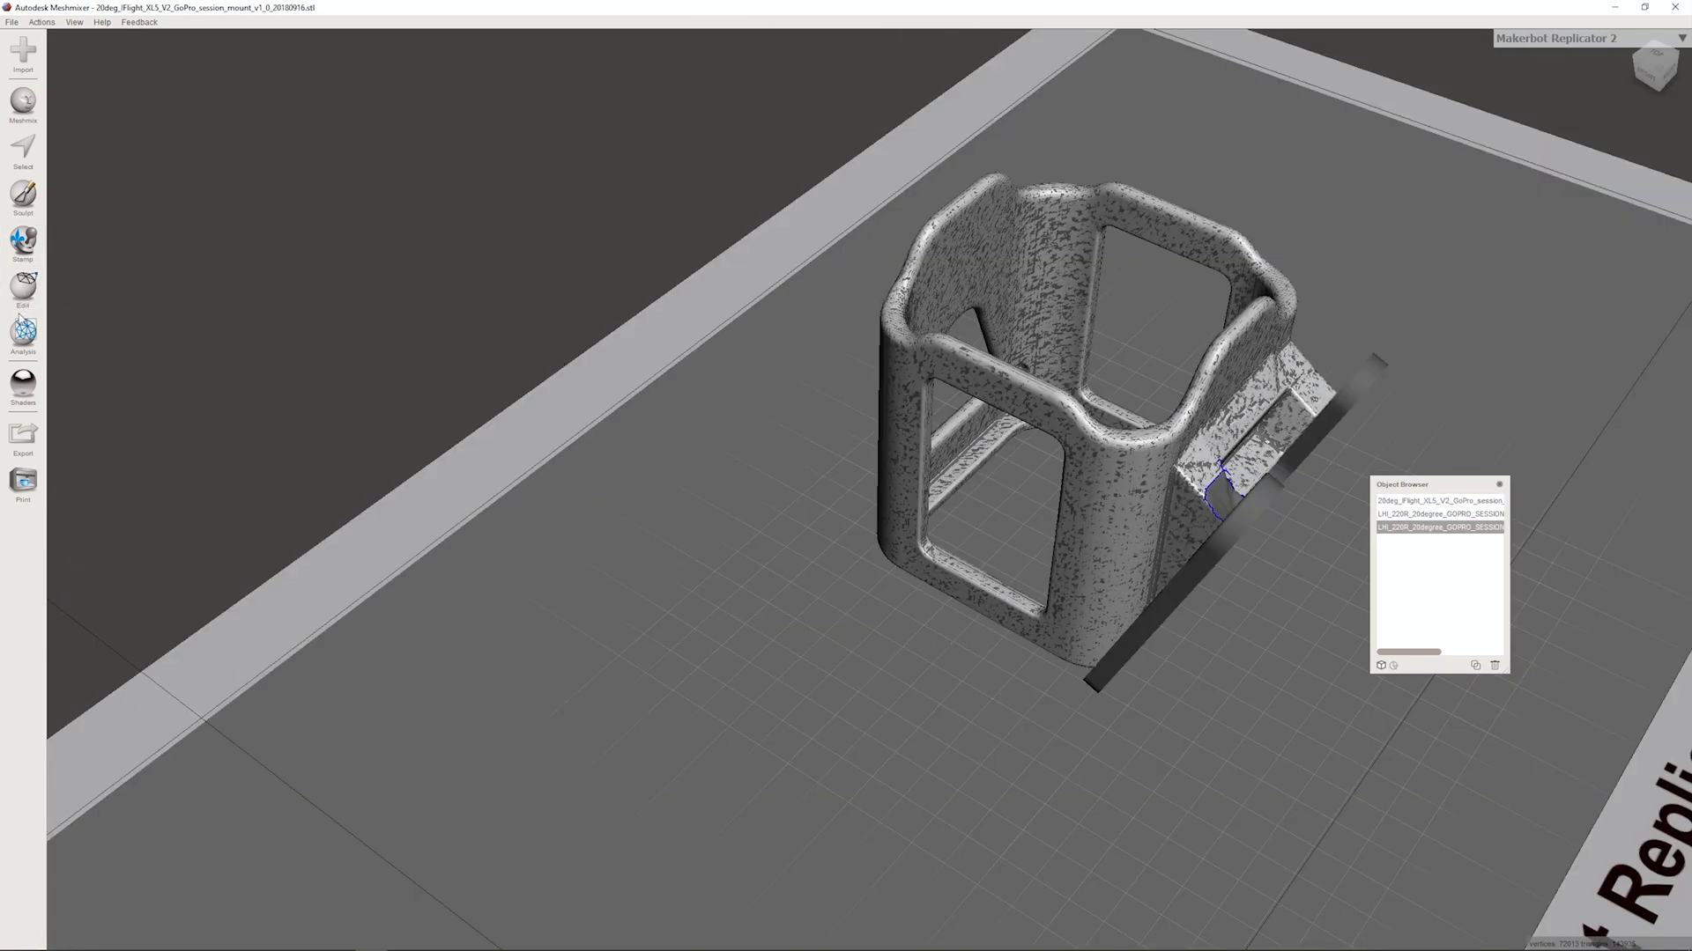
Step: Inspect the solid cage for mesh defects and repair the open hole at the wedge's corner with Flat Fill
{"action": "mouse_move", "coordinate": [24, 333]}
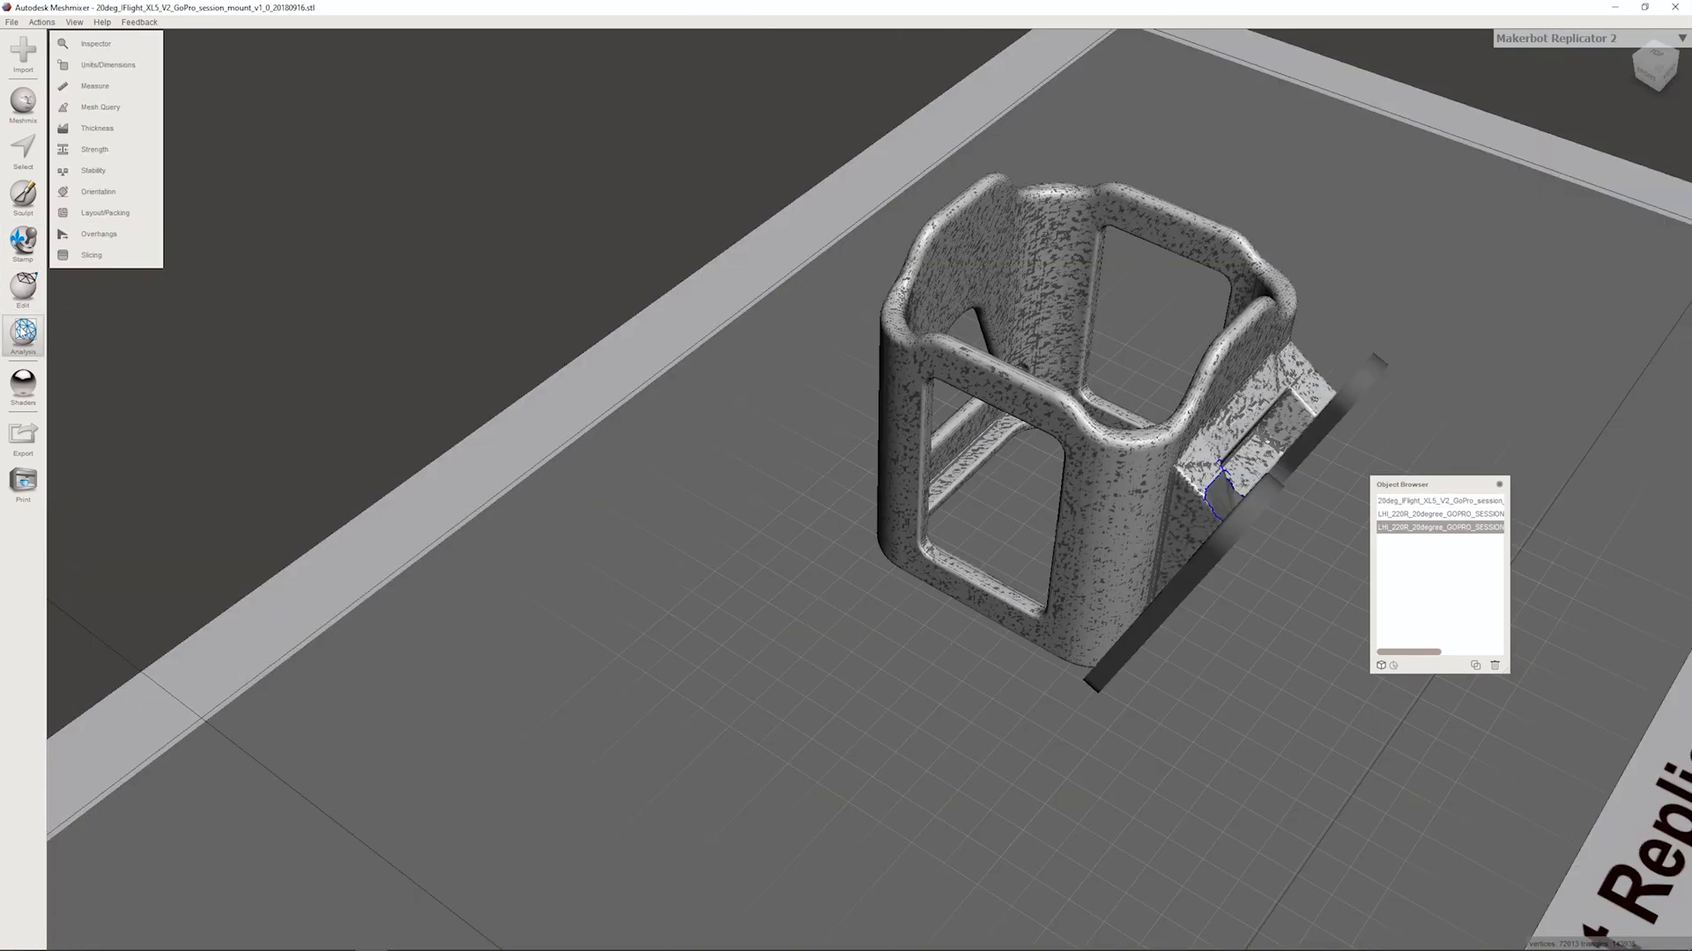
{"action": "left_click", "coordinate": [97, 43]}
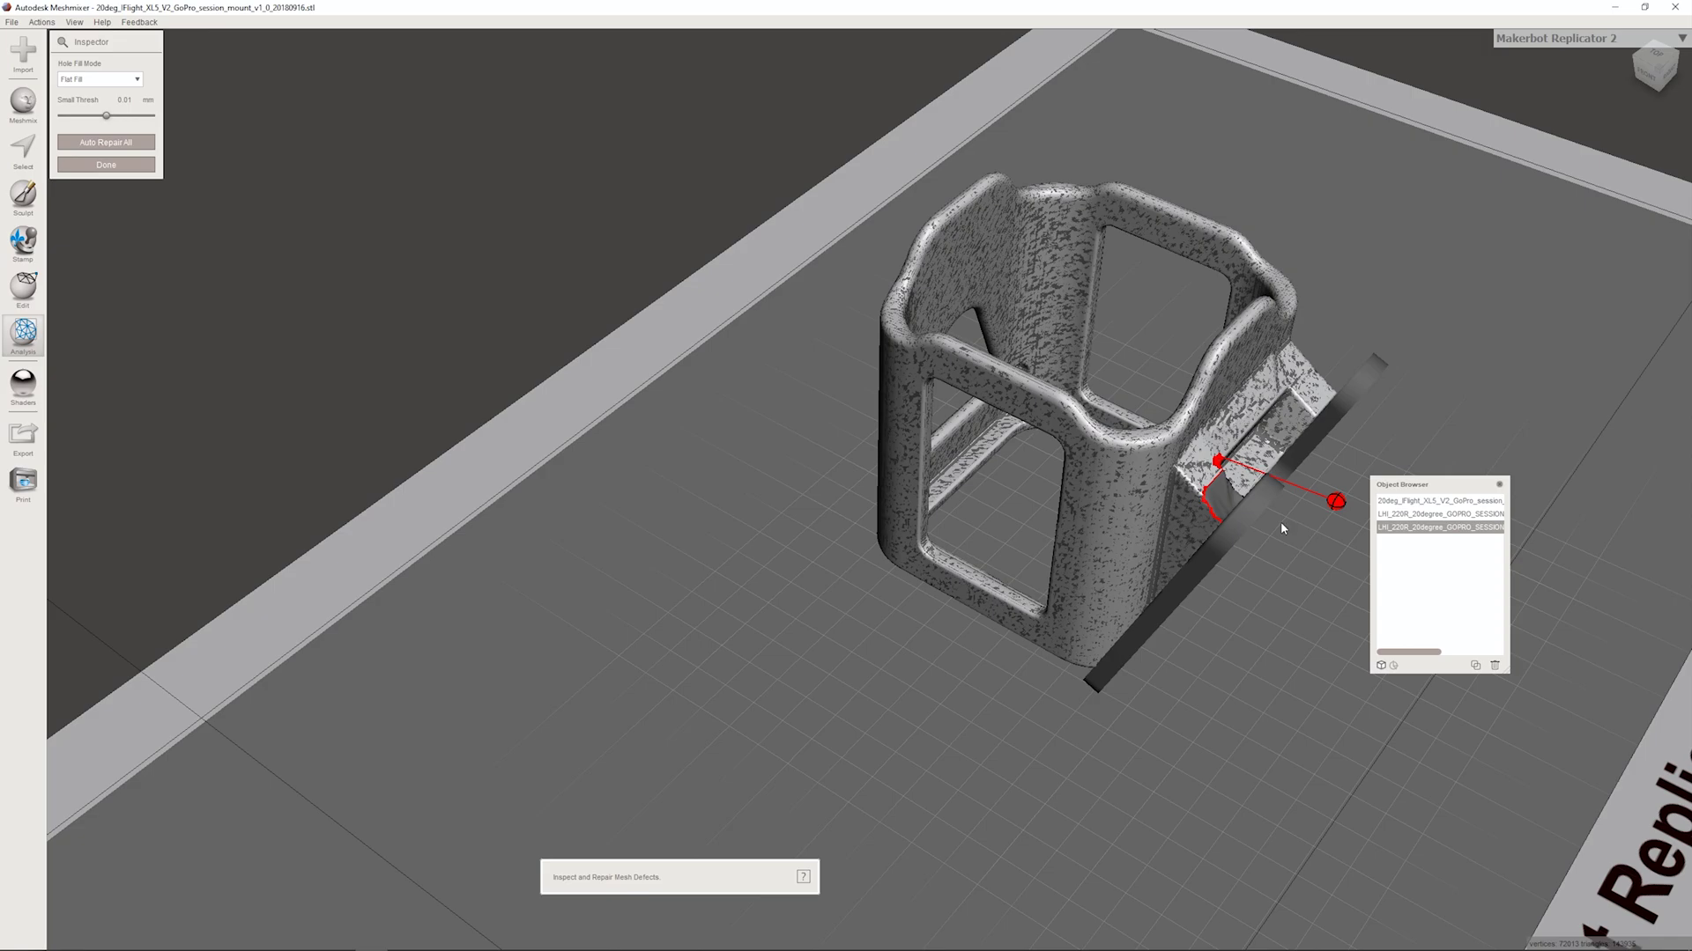
{"action": "left_click", "coordinate": [1335, 503]}
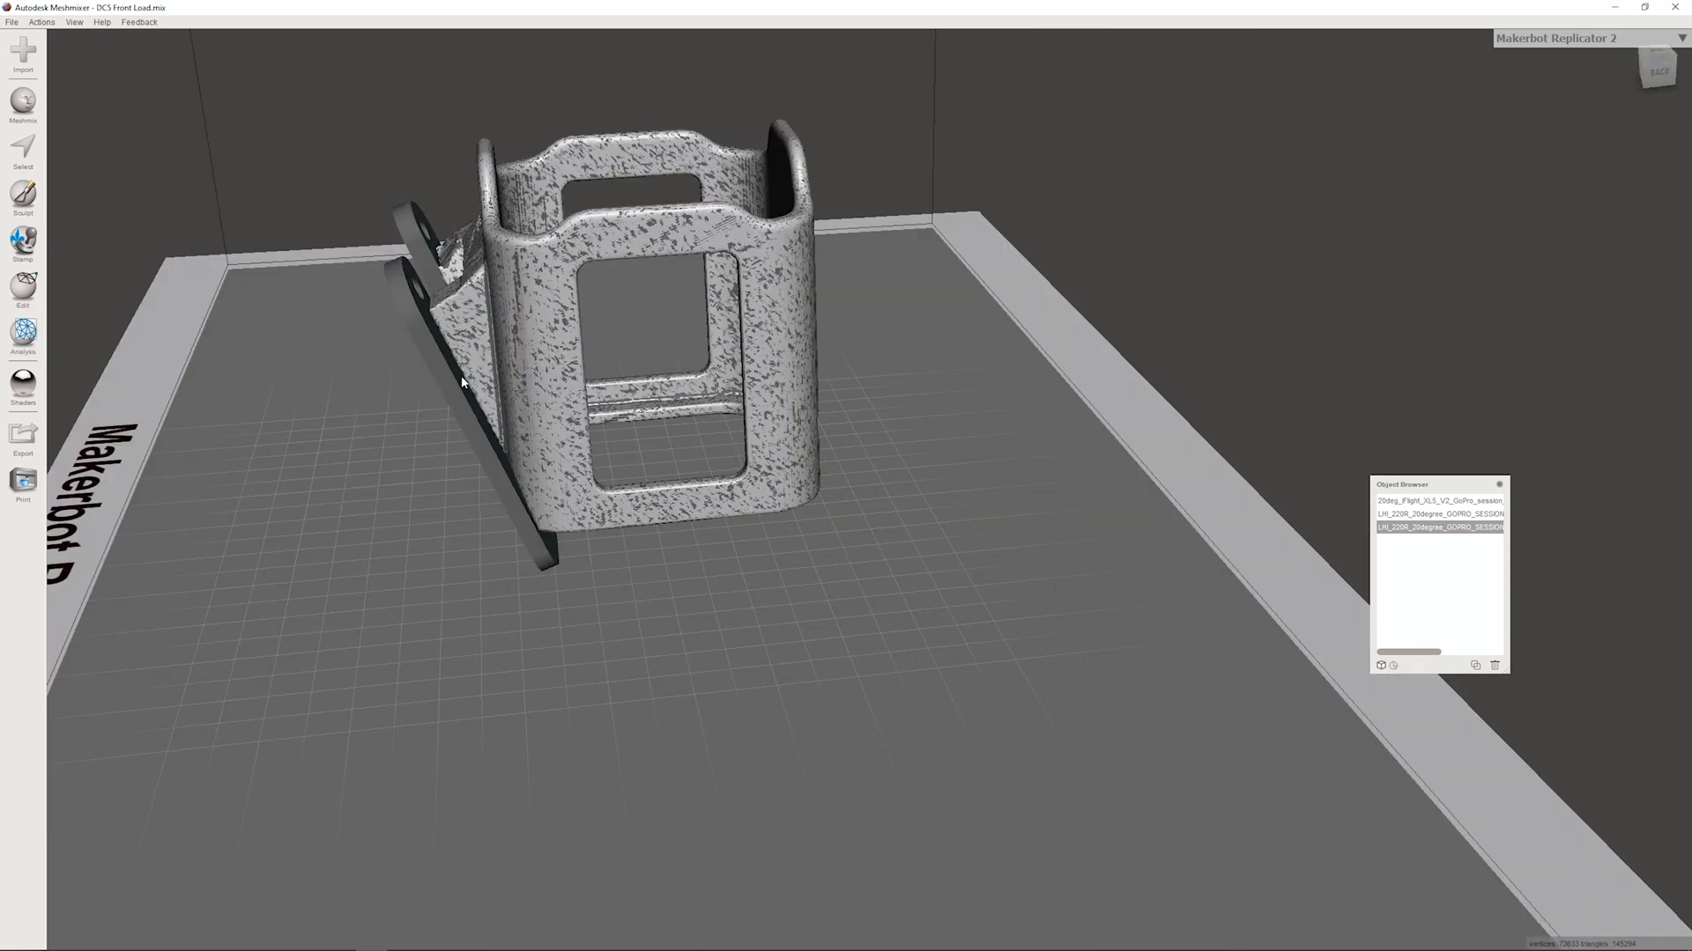
Step: Combine the base plate and the solid cage into one object and make the combined mesh the only active object
{"action": "key", "text": "s"}
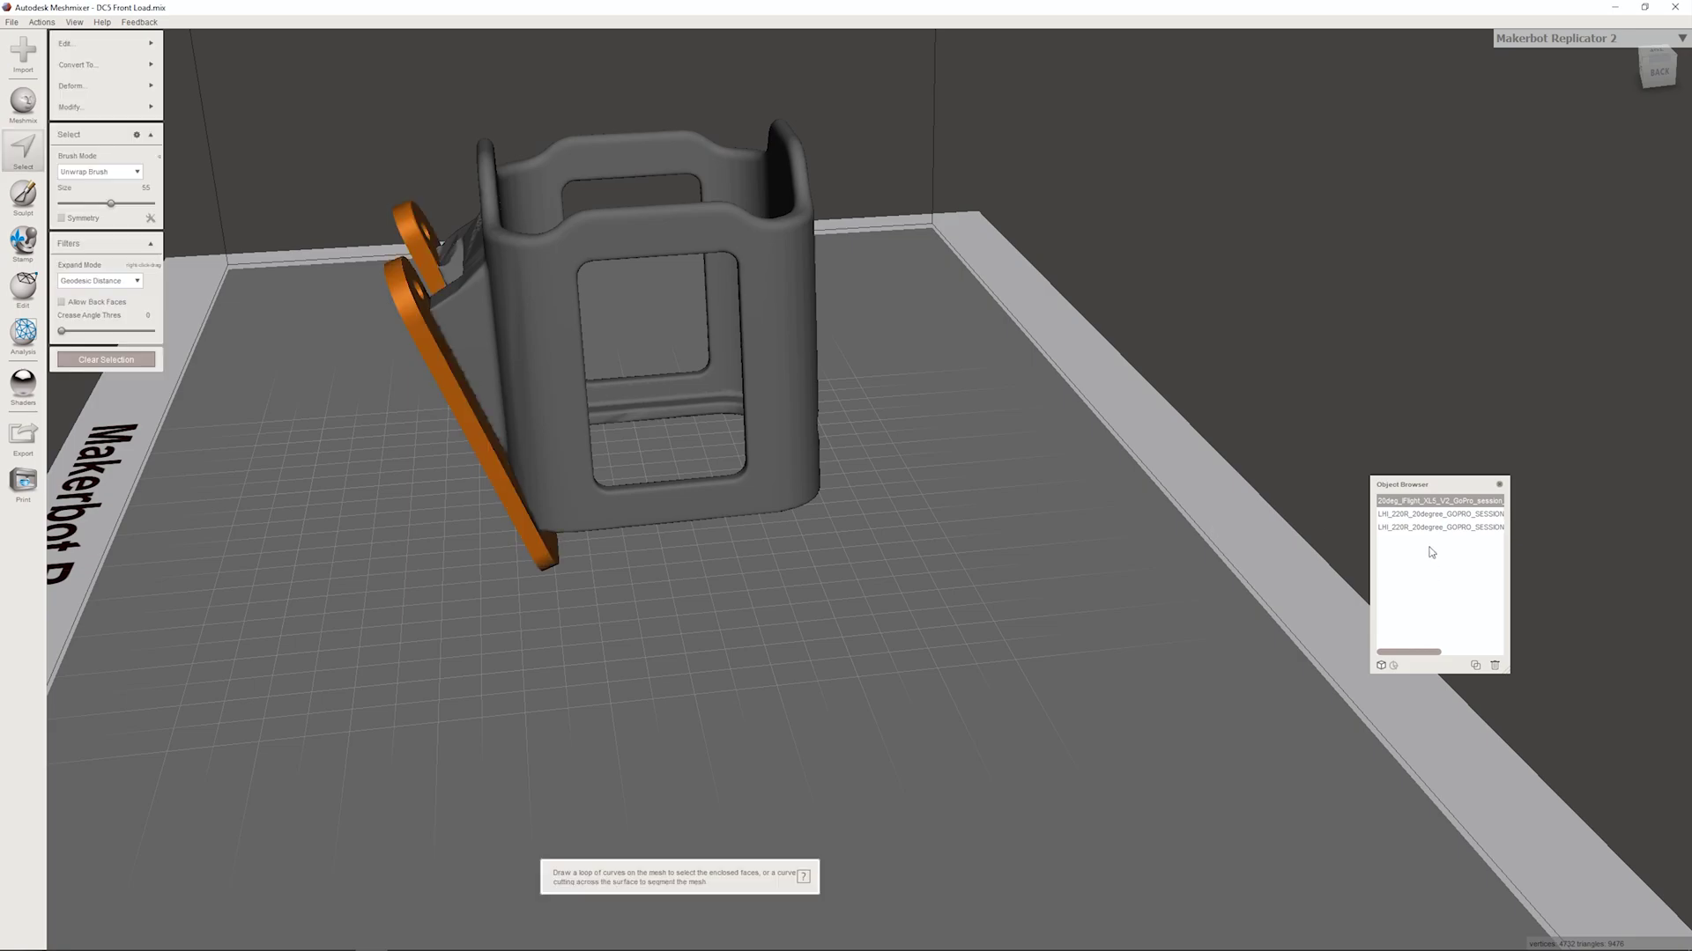
{"action": "left_click", "coordinate": [1443, 502]}
{"action": "left_click", "coordinate": [1408, 529], "text": "shift"}
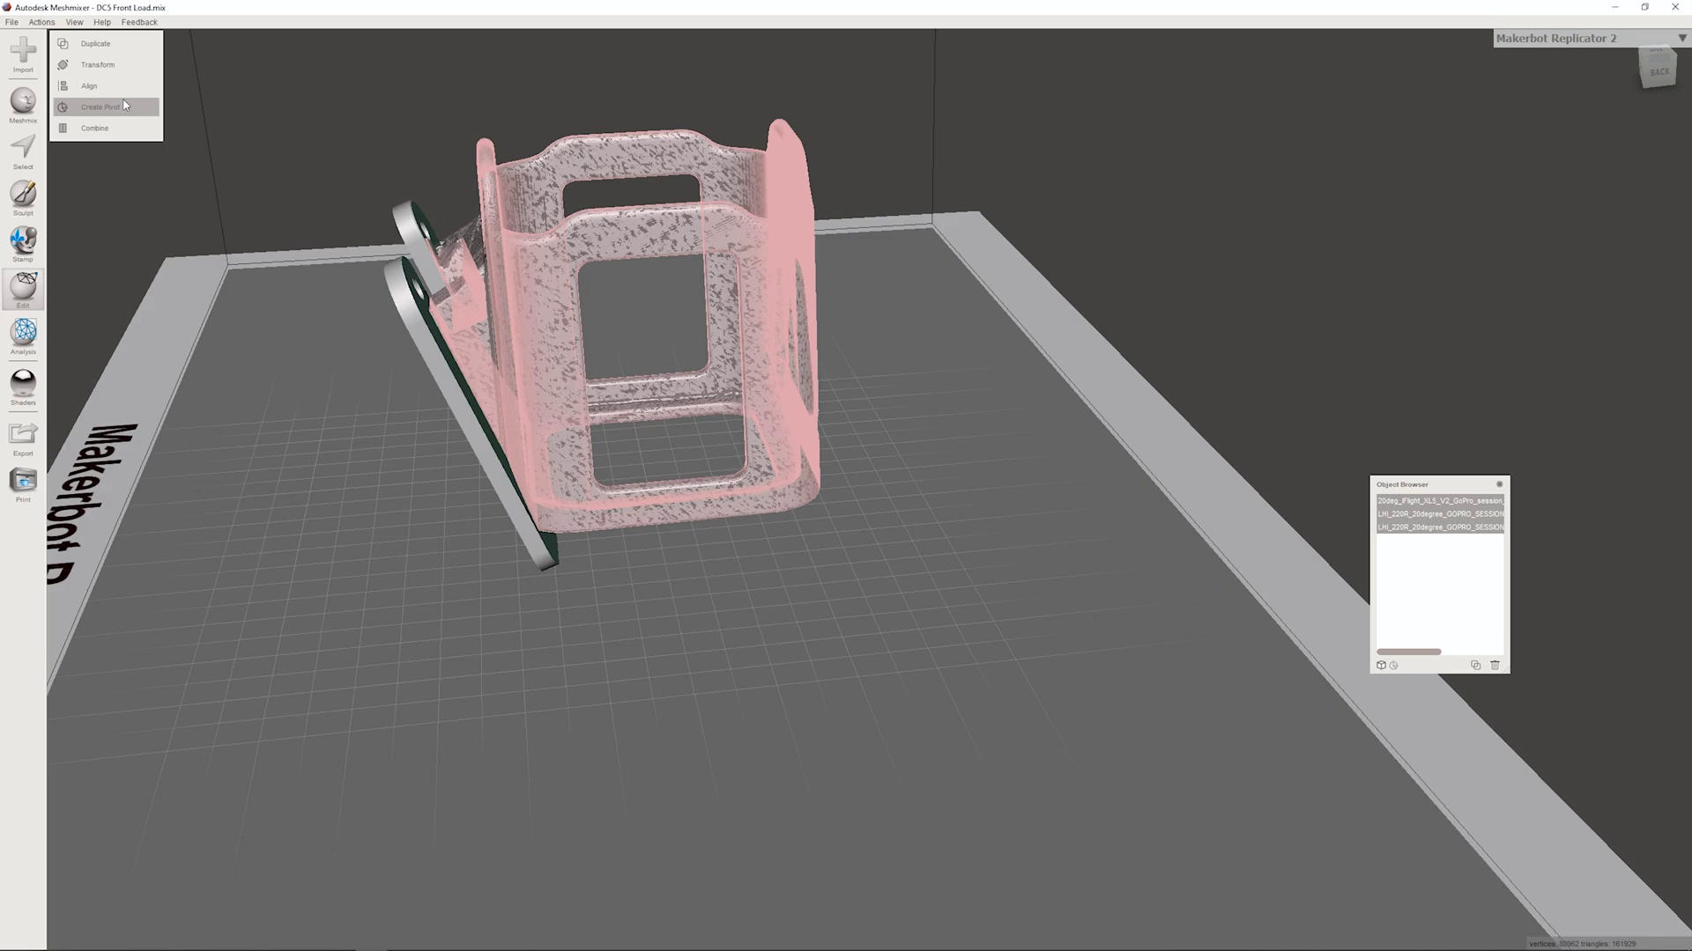
{"action": "left_click", "coordinate": [96, 128]}
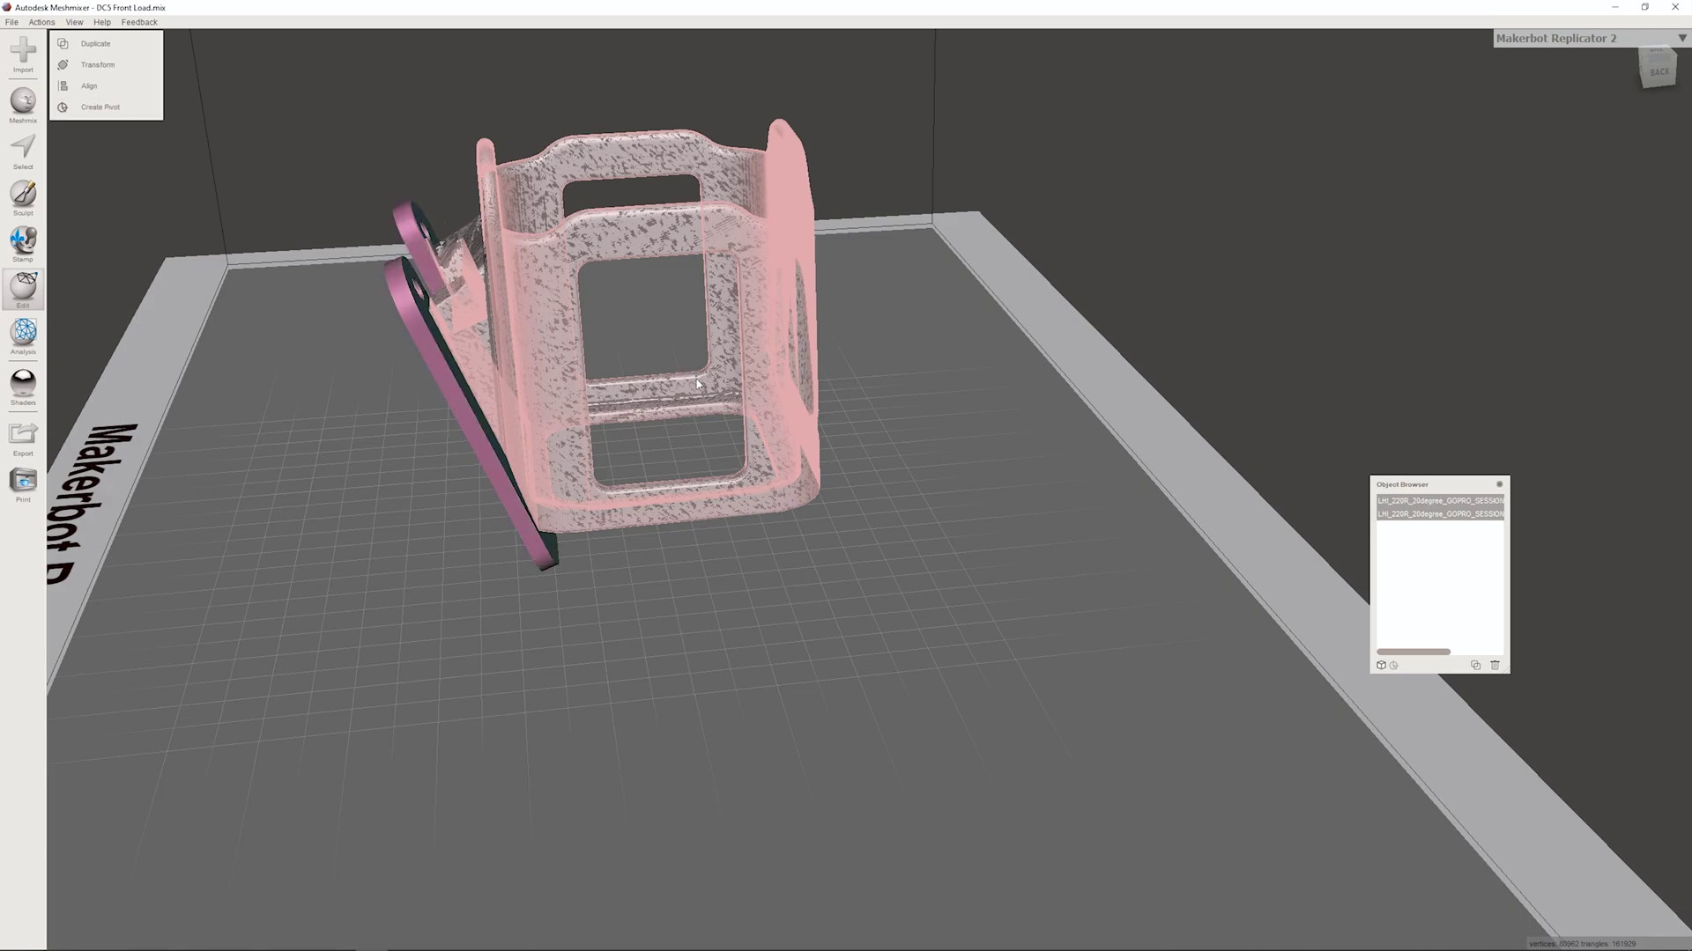
{"action": "left_click_drag", "start_coordinate": [1409, 485], "coordinate": [1456, 513]}
{"action": "left_click", "coordinate": [1469, 544]}
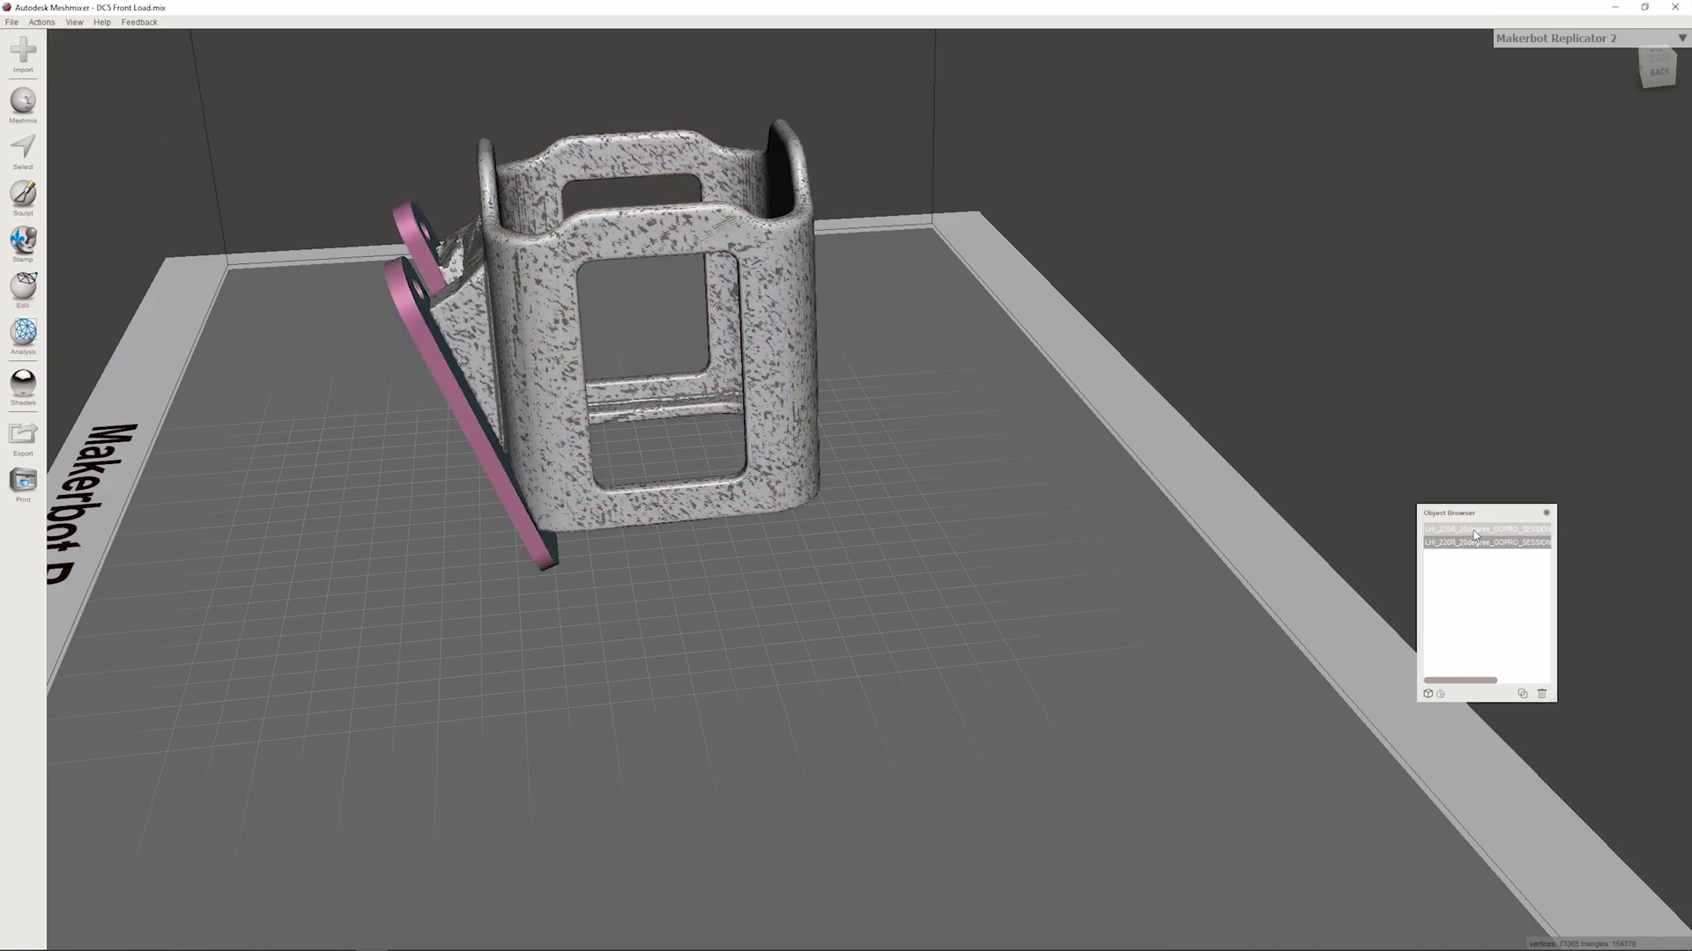
{"action": "left_click_drag", "start_coordinate": [1463, 515], "coordinate": [1522, 560]}
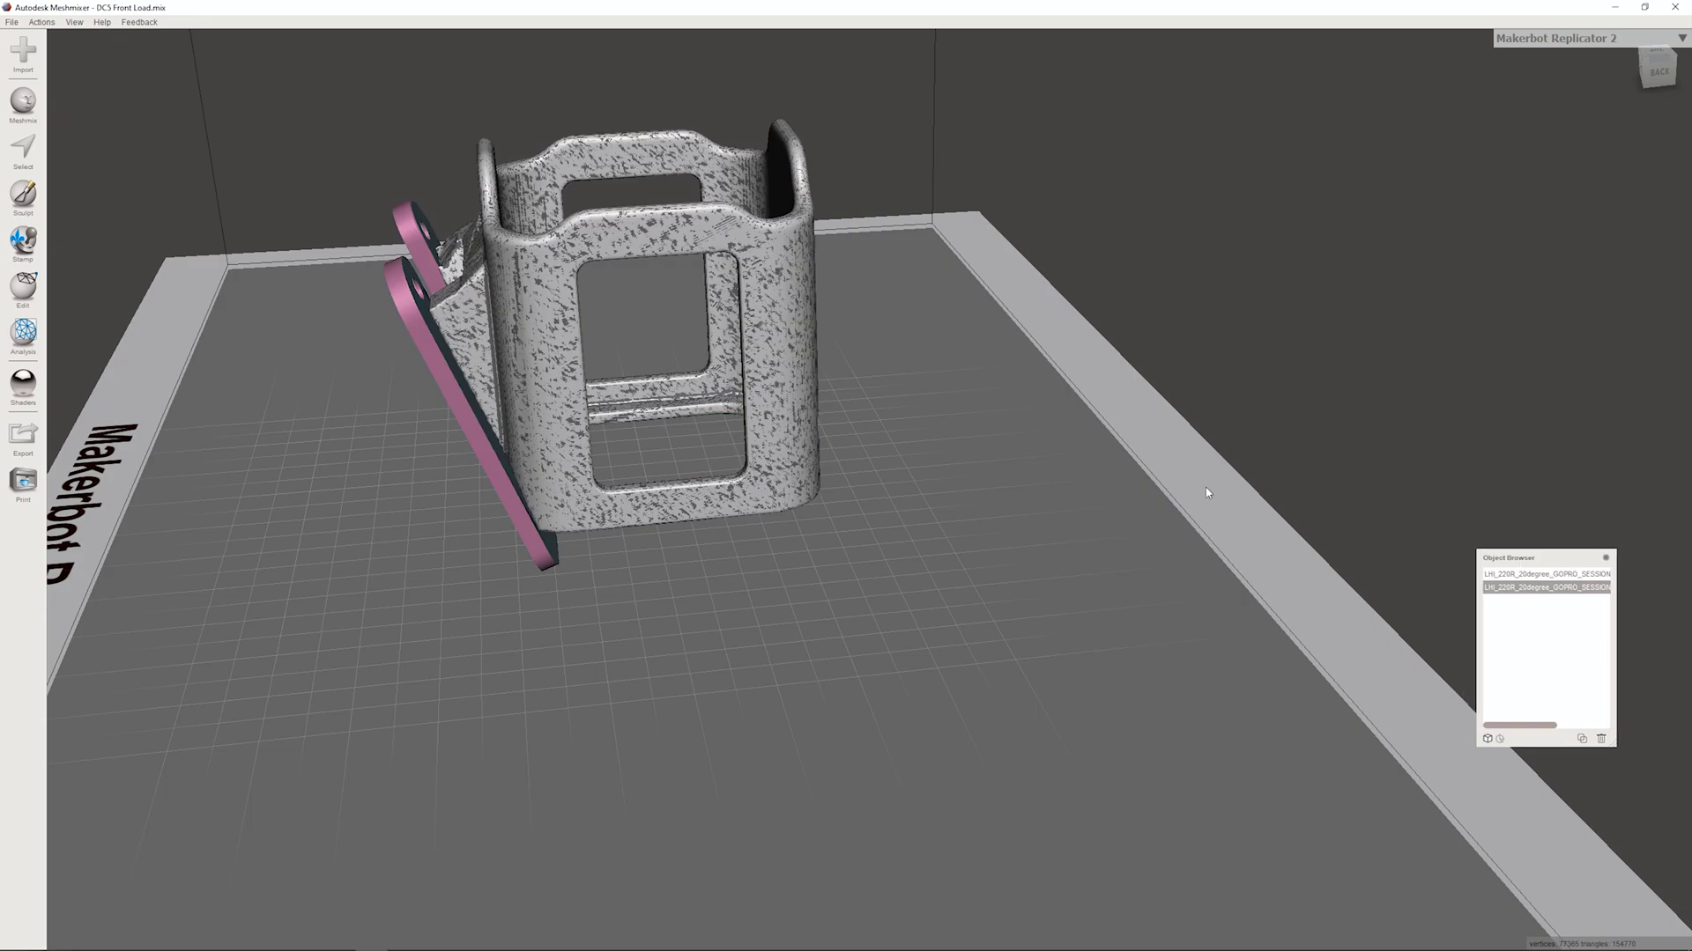
Step: Run Make Solid on the combined mesh, check the result from several sides and accept it
{"action": "right_click_drag", "start_coordinate": [1205, 488], "coordinate": [530, 411]}
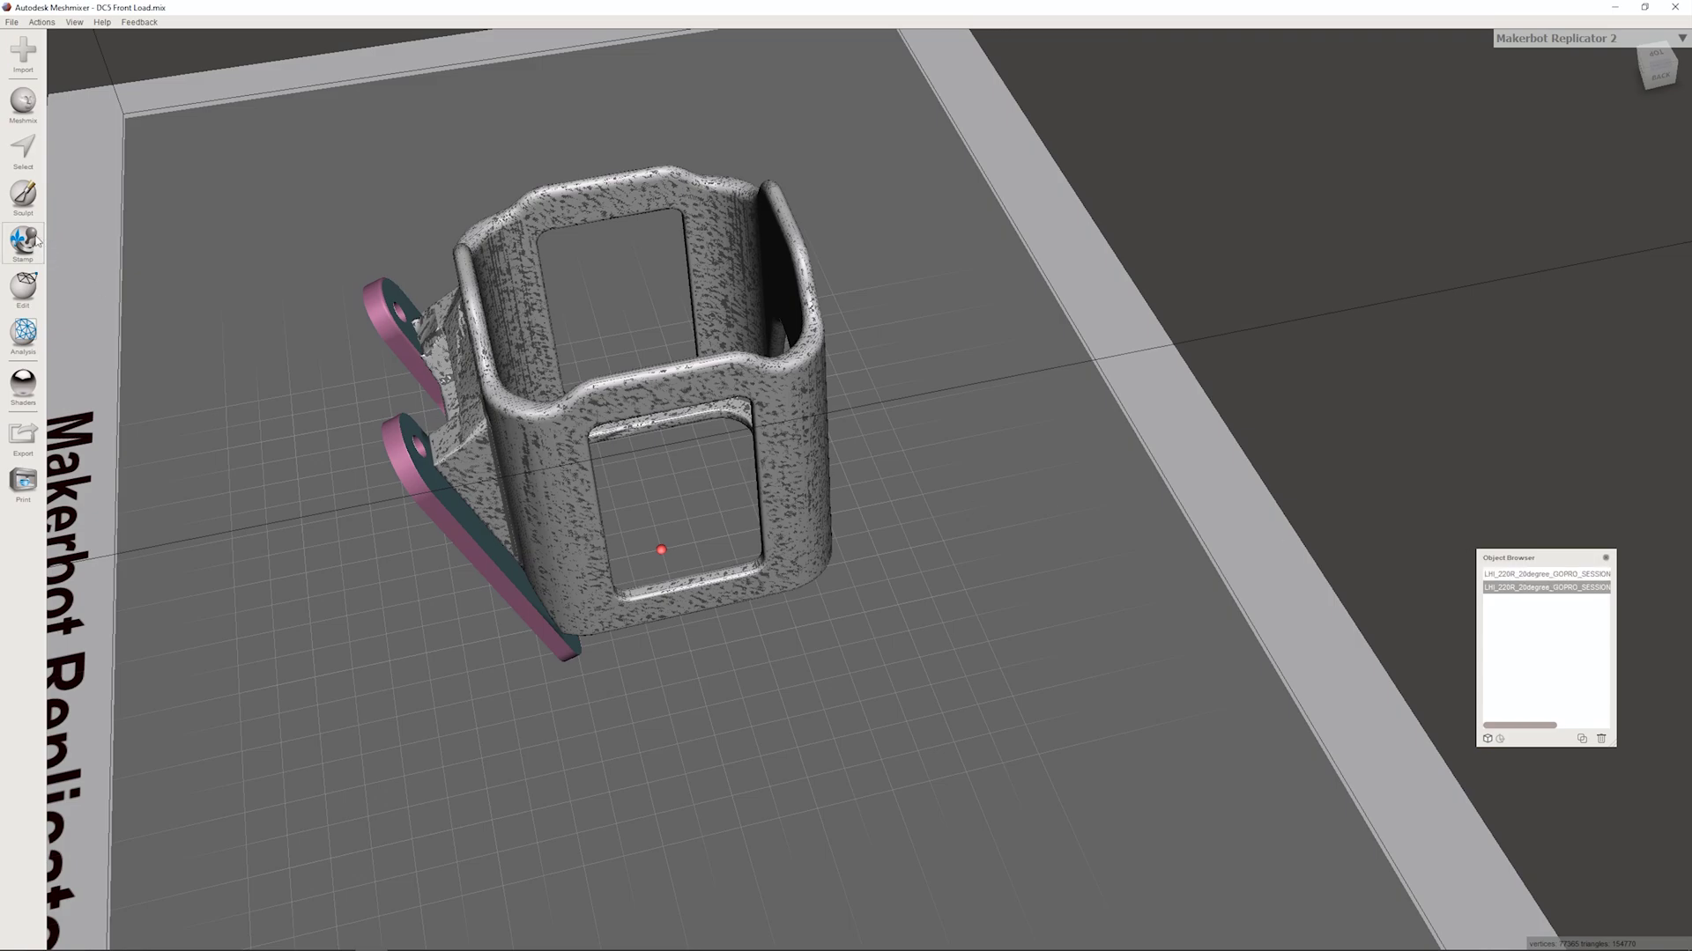
{"action": "mouse_move", "coordinate": [29, 291]}
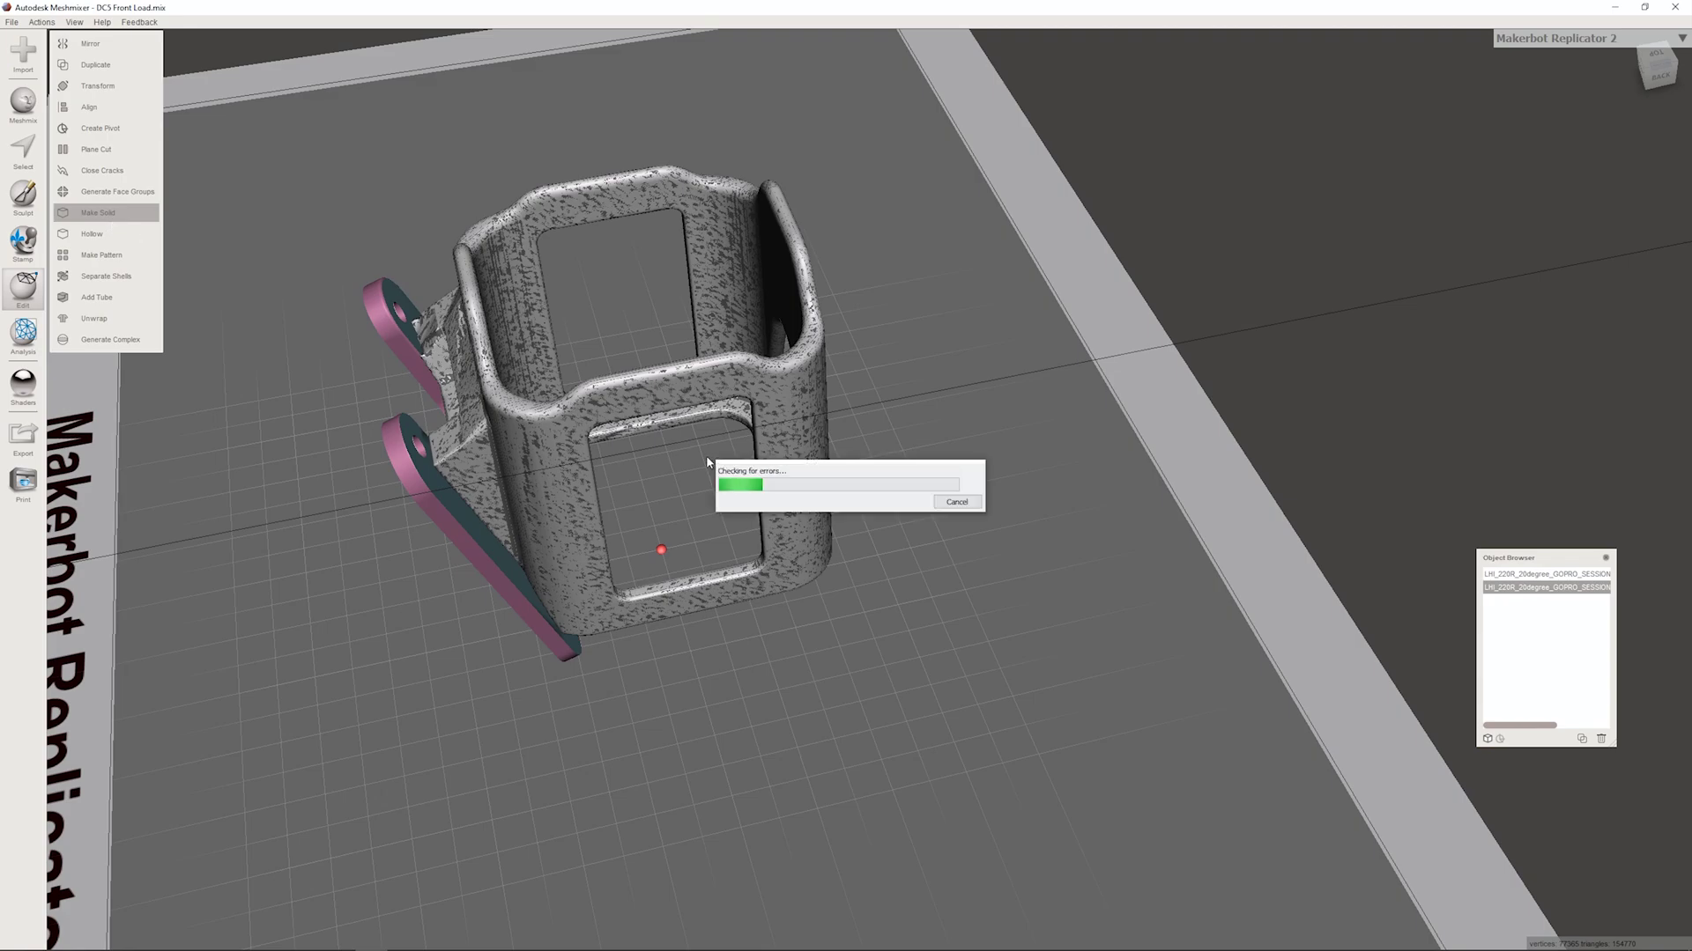
{"action": "right_click_drag", "start_coordinate": [526, 453], "coordinate": [838, 488]}
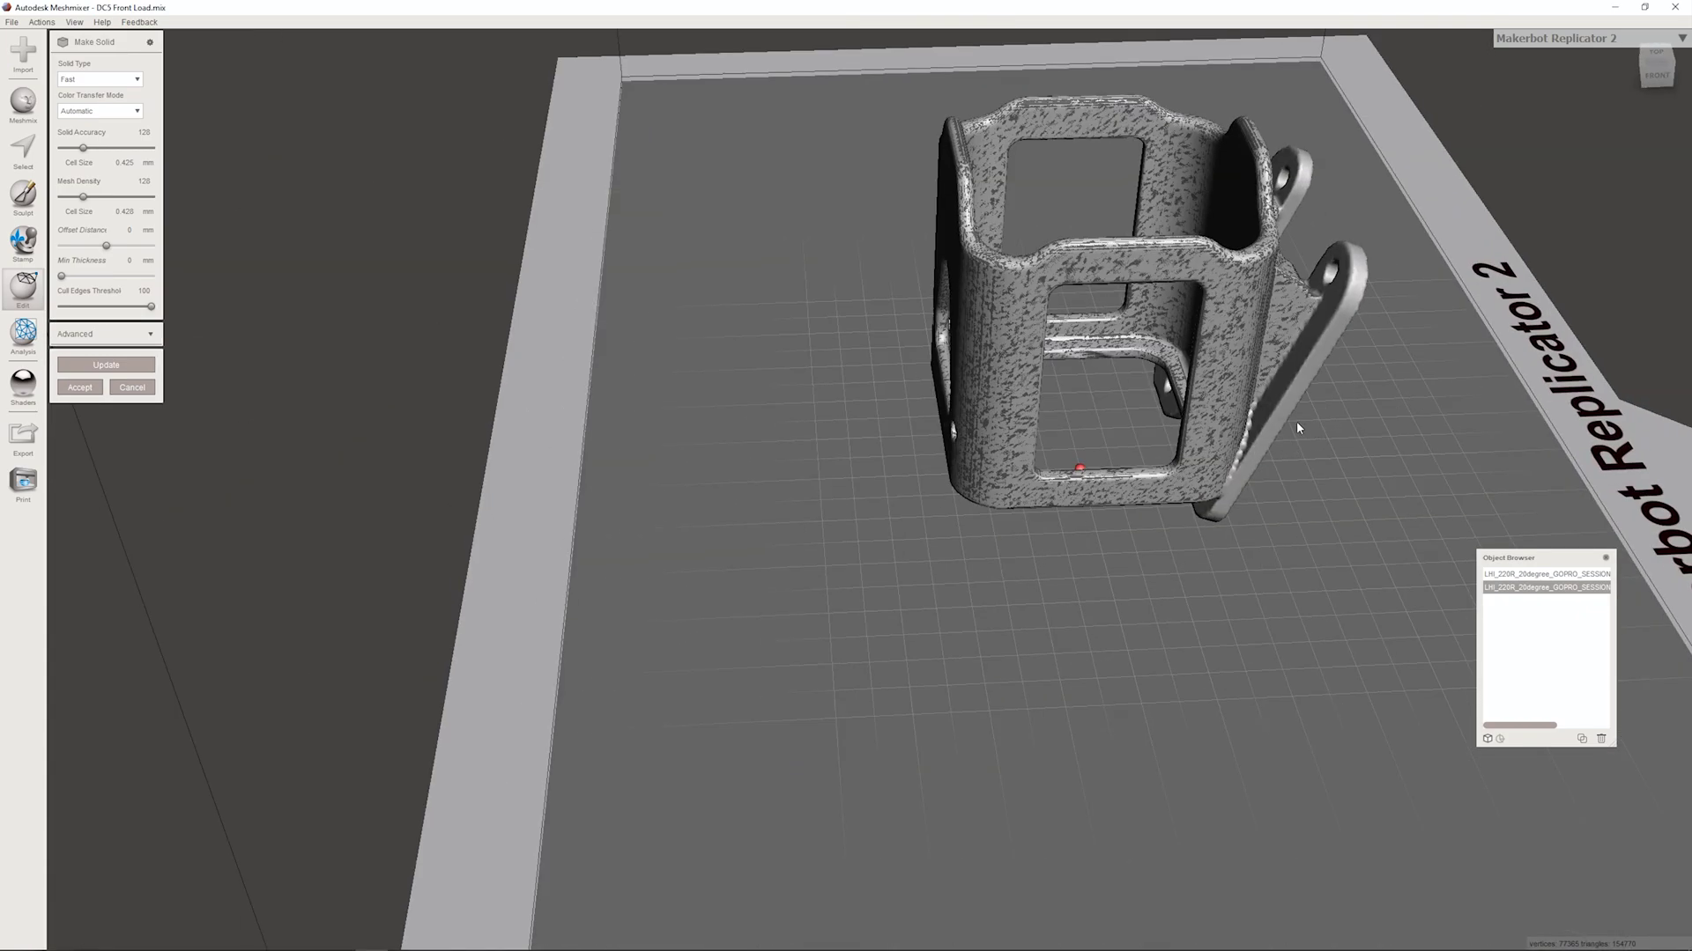
{"action": "scroll", "coordinate": [1285, 424], "scroll_direction": "up", "scroll_amount": 5}
{"action": "scroll", "coordinate": [1283, 417], "scroll_direction": "down", "scroll_amount": 4}
{"action": "right_click_drag", "start_coordinate": [1282, 418], "coordinate": [1076, 472]}
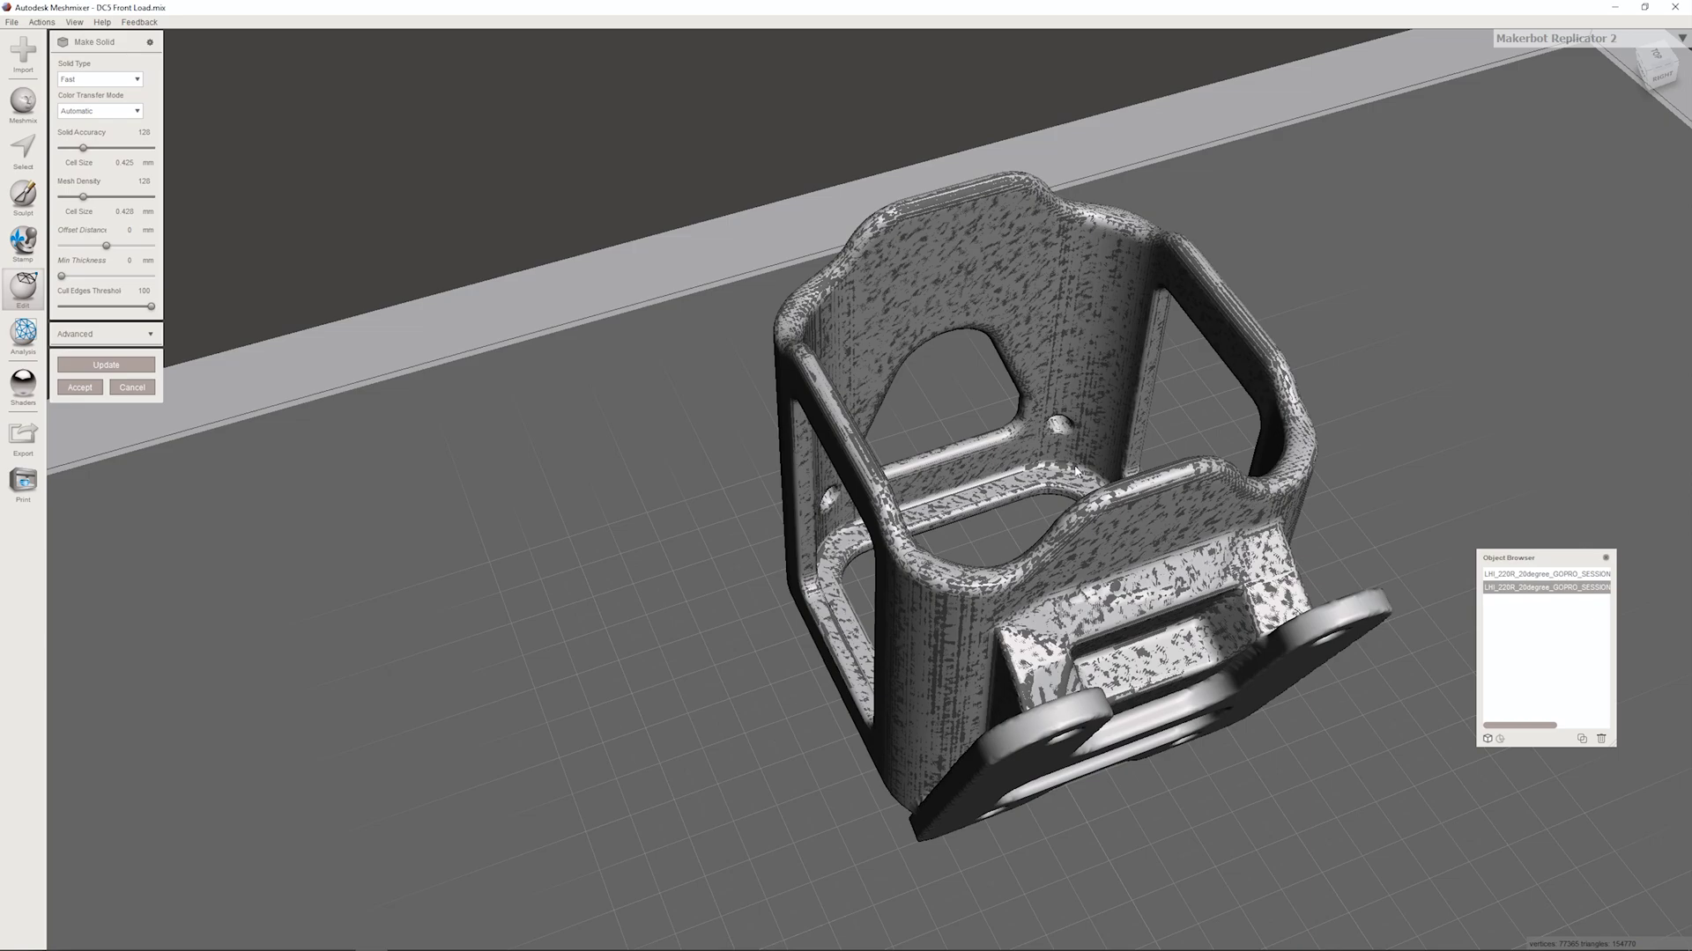
{"action": "left_click", "coordinate": [80, 388]}
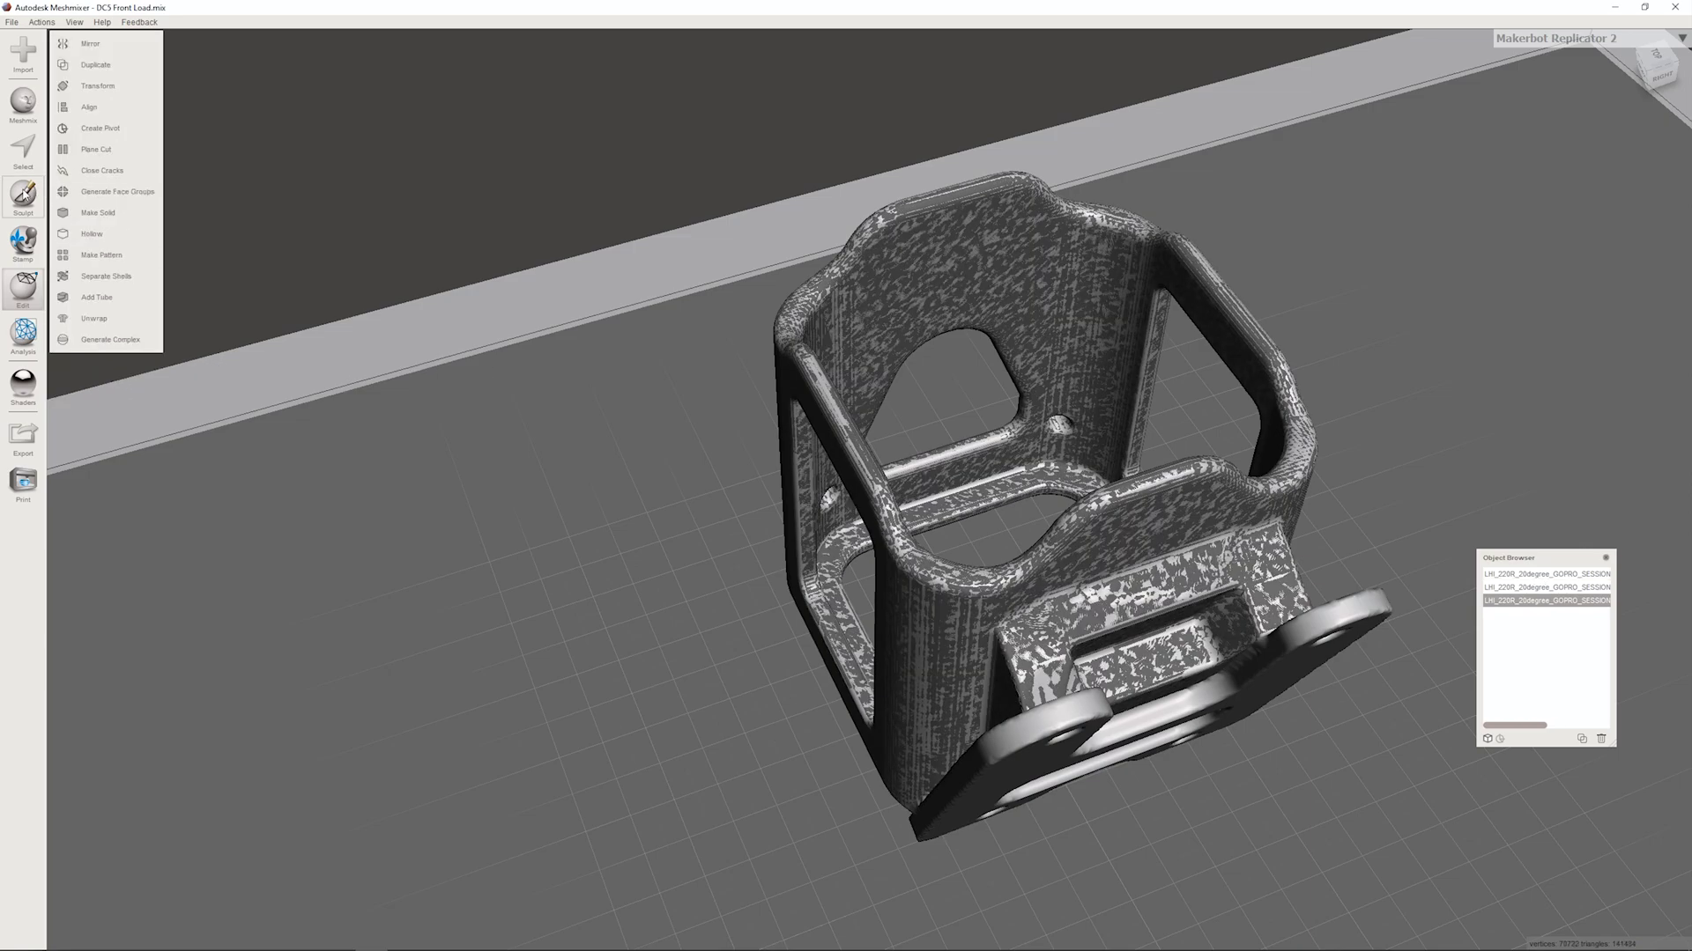
Step: Switch to sculpting with the BubbleSmooth brush, ready to work on the wedge between the cage and base plate
{"action": "left_click", "coordinate": [27, 195]}
{"action": "left_click", "coordinate": [112, 78]}
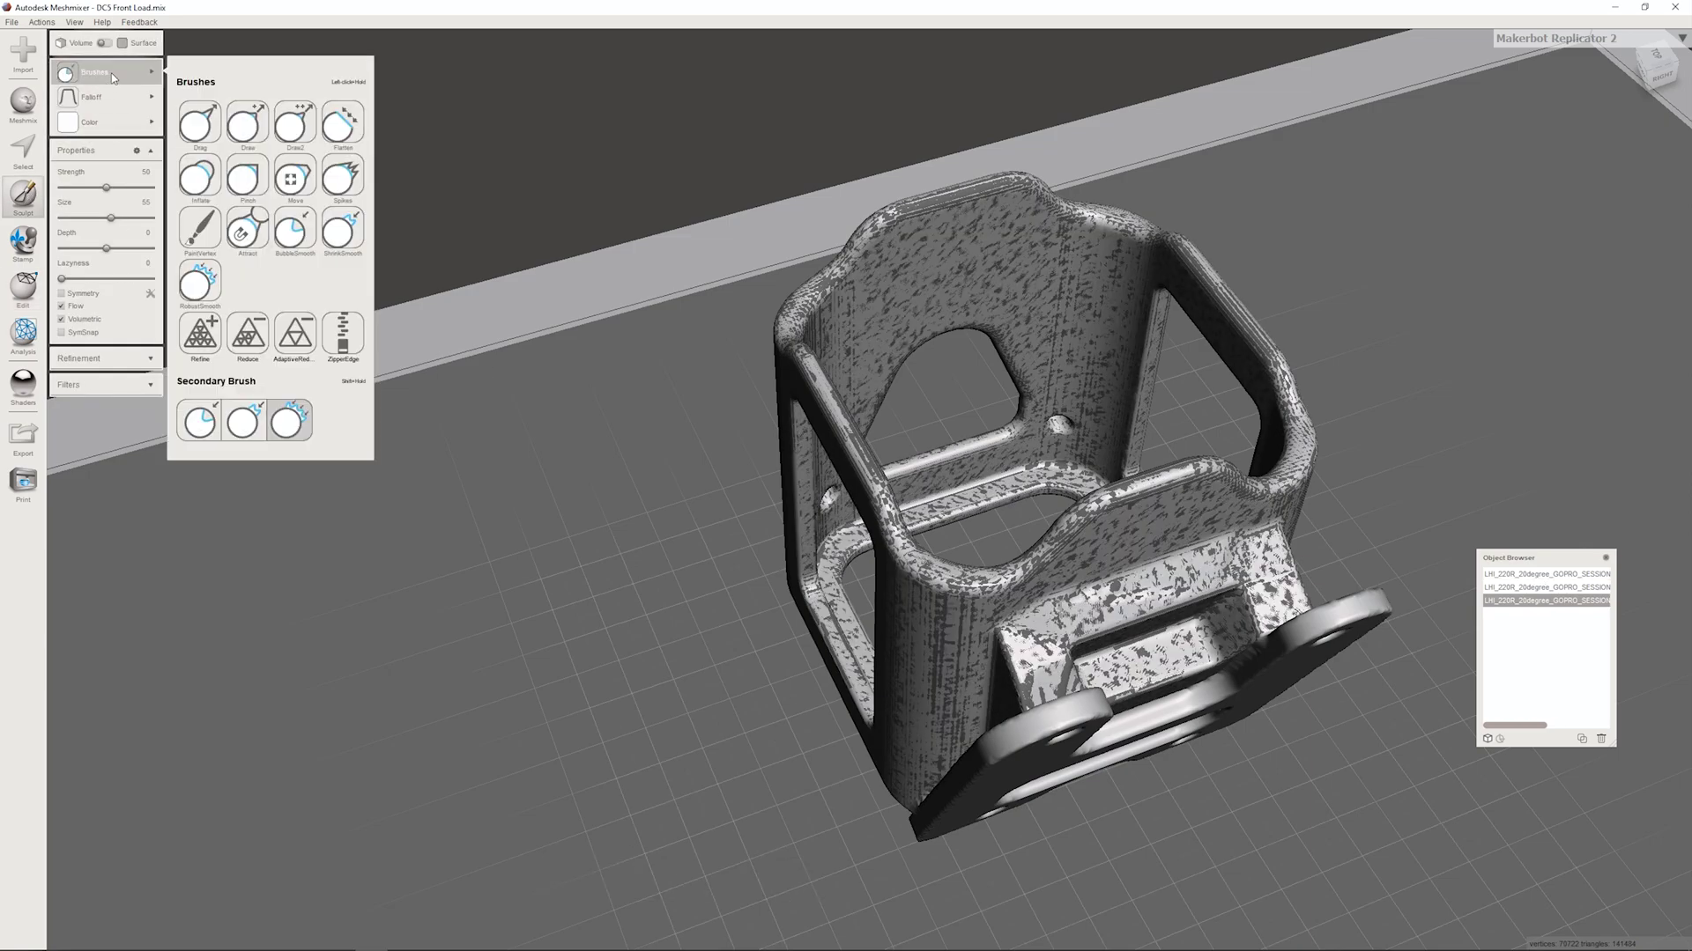
{"action": "left_click", "coordinate": [313, 235]}
{"action": "mouse_move", "coordinate": [1156, 652]}
{"action": "right_mouse_down"}
{"action": "mouse_move", "coordinate": [1237, 629]}
{"action": "mouse_move", "coordinate": [1325, 557]}
{"action": "mouse_move", "coordinate": [1069, 575]}
{"action": "right_mouse_up"}
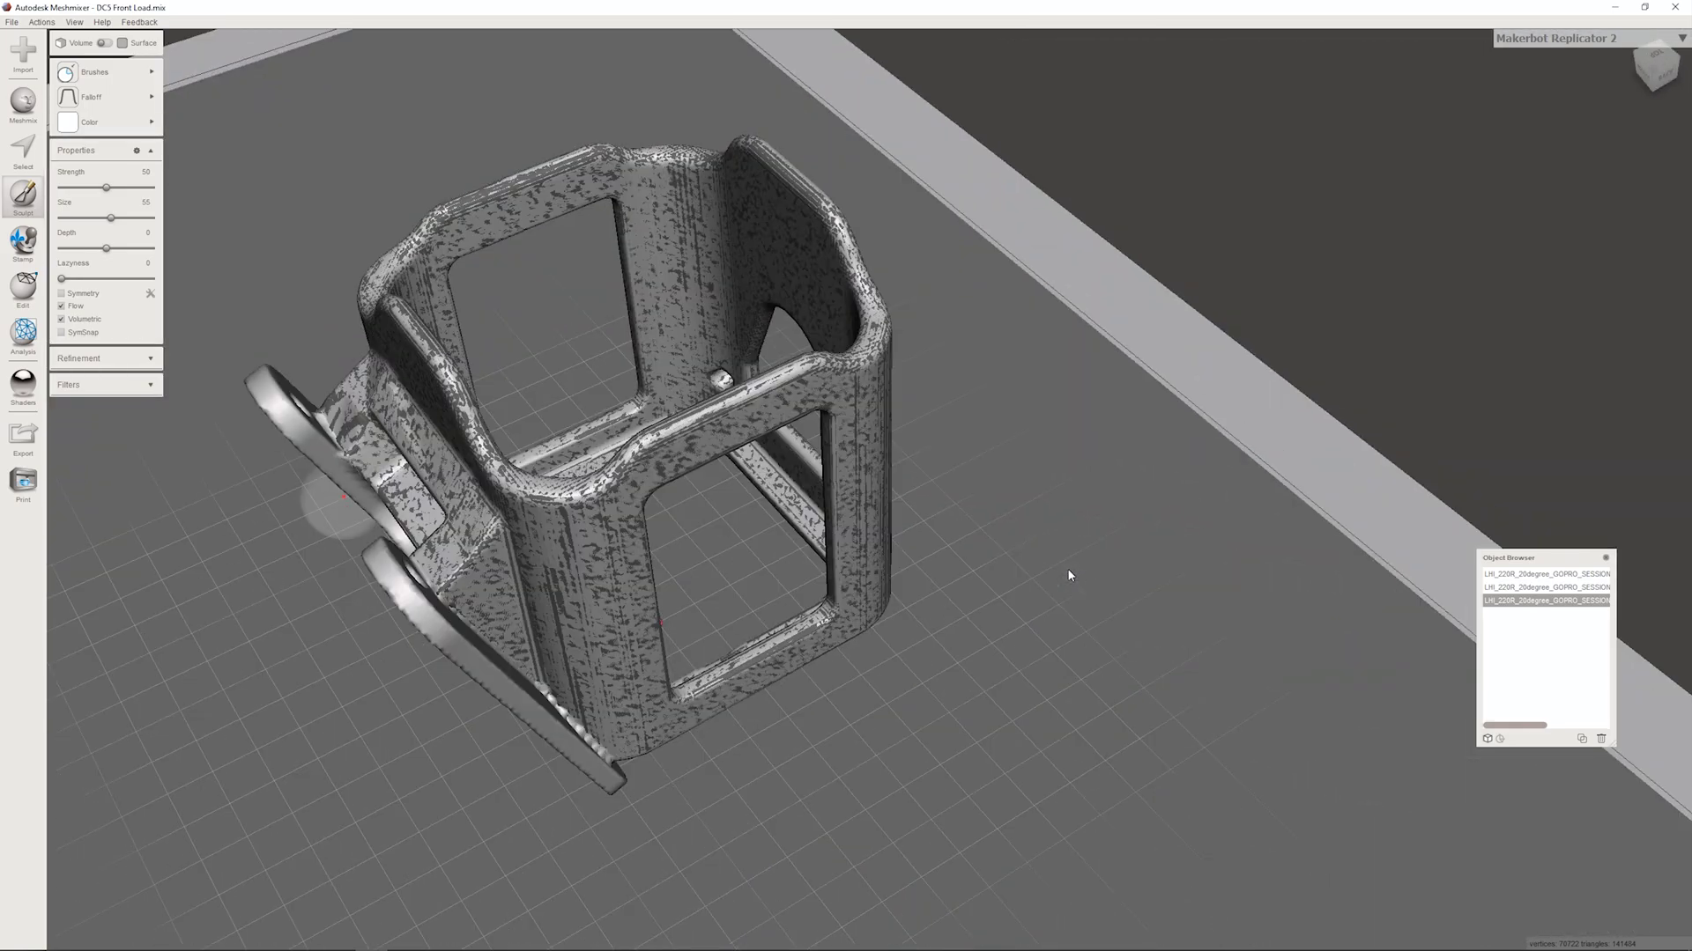
Step: Try to smooth the wedge's upper face and sides with the large brush and undo the strokes
{"action": "mouse_move", "coordinate": [389, 404]}
{"action": "left_mouse_down"}
{"action": "mouse_move", "coordinate": [451, 496]}
{"action": "mouse_move", "coordinate": [381, 390]}
{"action": "mouse_move", "coordinate": [332, 407]}
{"action": "mouse_move", "coordinate": [444, 466]}
{"action": "mouse_move", "coordinate": [473, 532]}
{"action": "mouse_move", "coordinate": [441, 555]}
{"action": "mouse_move", "coordinate": [511, 574]}
{"action": "left_mouse_up"}
{"action": "key", "text": "f"}
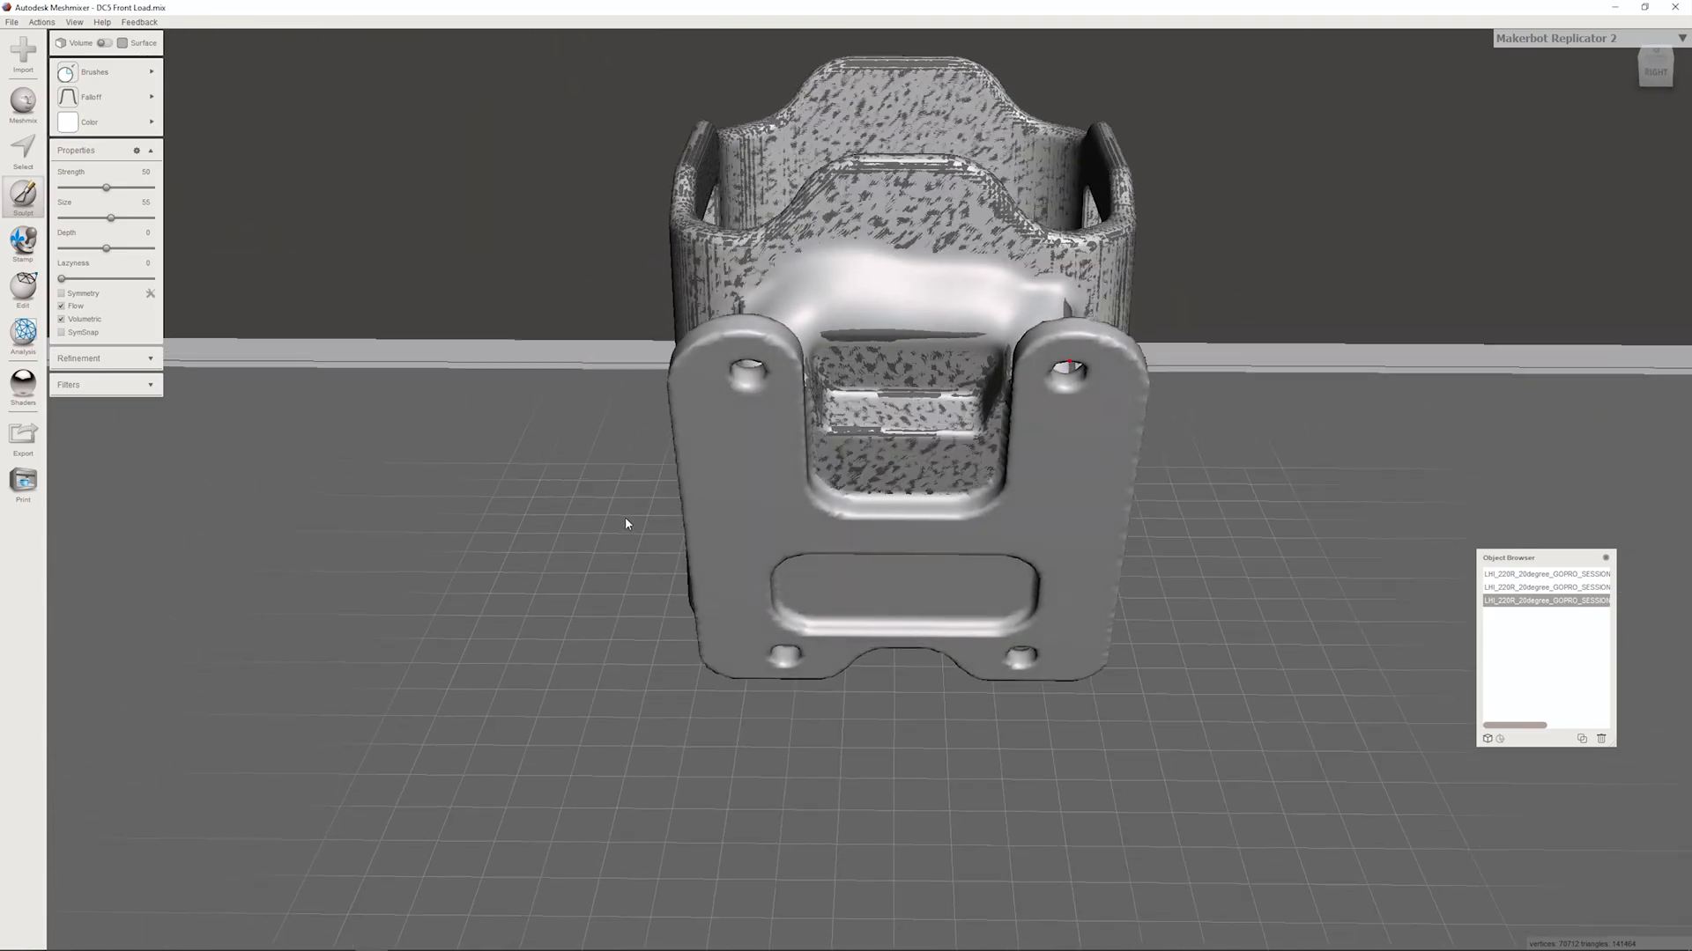
{"action": "mouse_move", "coordinate": [870, 245]}
{"action": "left_mouse_down"}
{"action": "mouse_move", "coordinate": [1038, 261]}
{"action": "mouse_move", "coordinate": [914, 253]}
{"action": "mouse_move", "coordinate": [898, 368]}
{"action": "mouse_move", "coordinate": [850, 365]}
{"action": "mouse_move", "coordinate": [881, 397]}
{"action": "left_mouse_up"}
{"action": "right_click_drag", "start_coordinate": [881, 396], "coordinate": [758, 352]}
{"action": "mouse_move", "coordinate": [555, 312]}
{"action": "left_mouse_down"}
{"action": "mouse_move", "coordinate": [614, 302]}
{"action": "mouse_move", "coordinate": [581, 251]}
{"action": "mouse_move", "coordinate": [558, 261]}
{"action": "mouse_move", "coordinate": [563, 308]}
{"action": "mouse_move", "coordinate": [586, 348]}
{"action": "mouse_move", "coordinate": [652, 387]}
{"action": "left_mouse_up"}
{"action": "mouse_move", "coordinate": [651, 388]}
{"action": "right_mouse_down"}
{"action": "mouse_move", "coordinate": [819, 397]}
{"action": "mouse_move", "coordinate": [1005, 436]}
{"action": "right_mouse_up"}
{"action": "key", "text": "ctrl+z"}
{"action": "key", "text": "ctrl+z"}
{"action": "key", "text": "ctrl+z"}
{"action": "key", "text": "ctrl+z"}
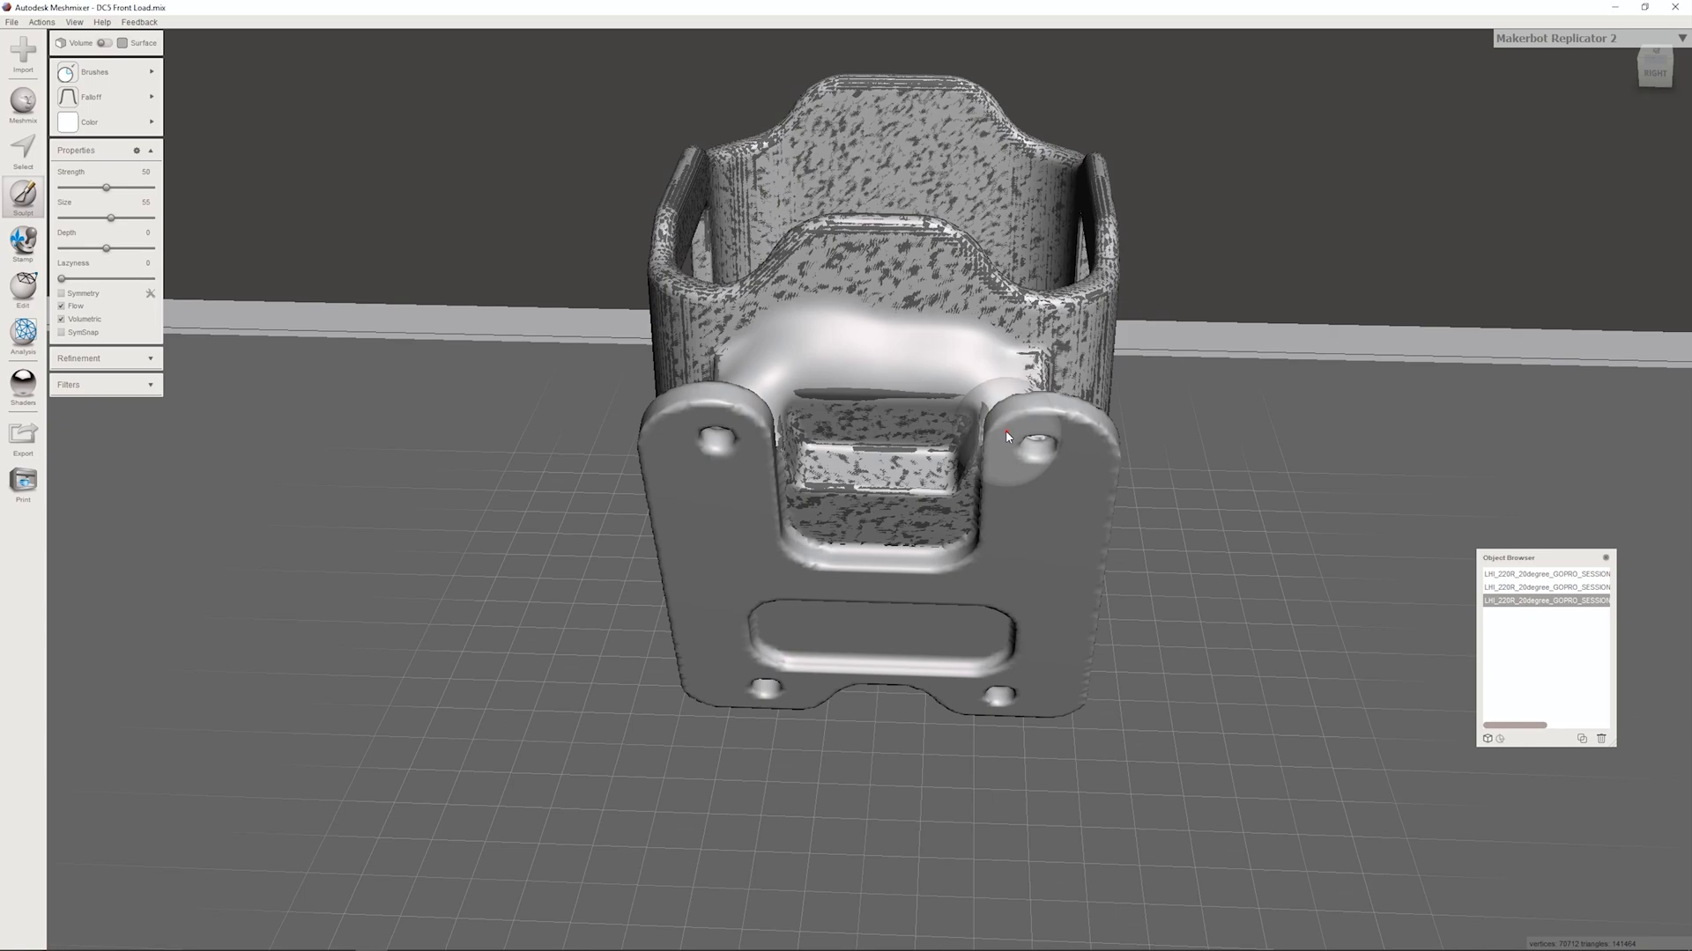
Step: Reduce the brush size and smooth the wedge's upper face along the cage wall above the recess
{"action": "left_click", "coordinate": [87, 224]}
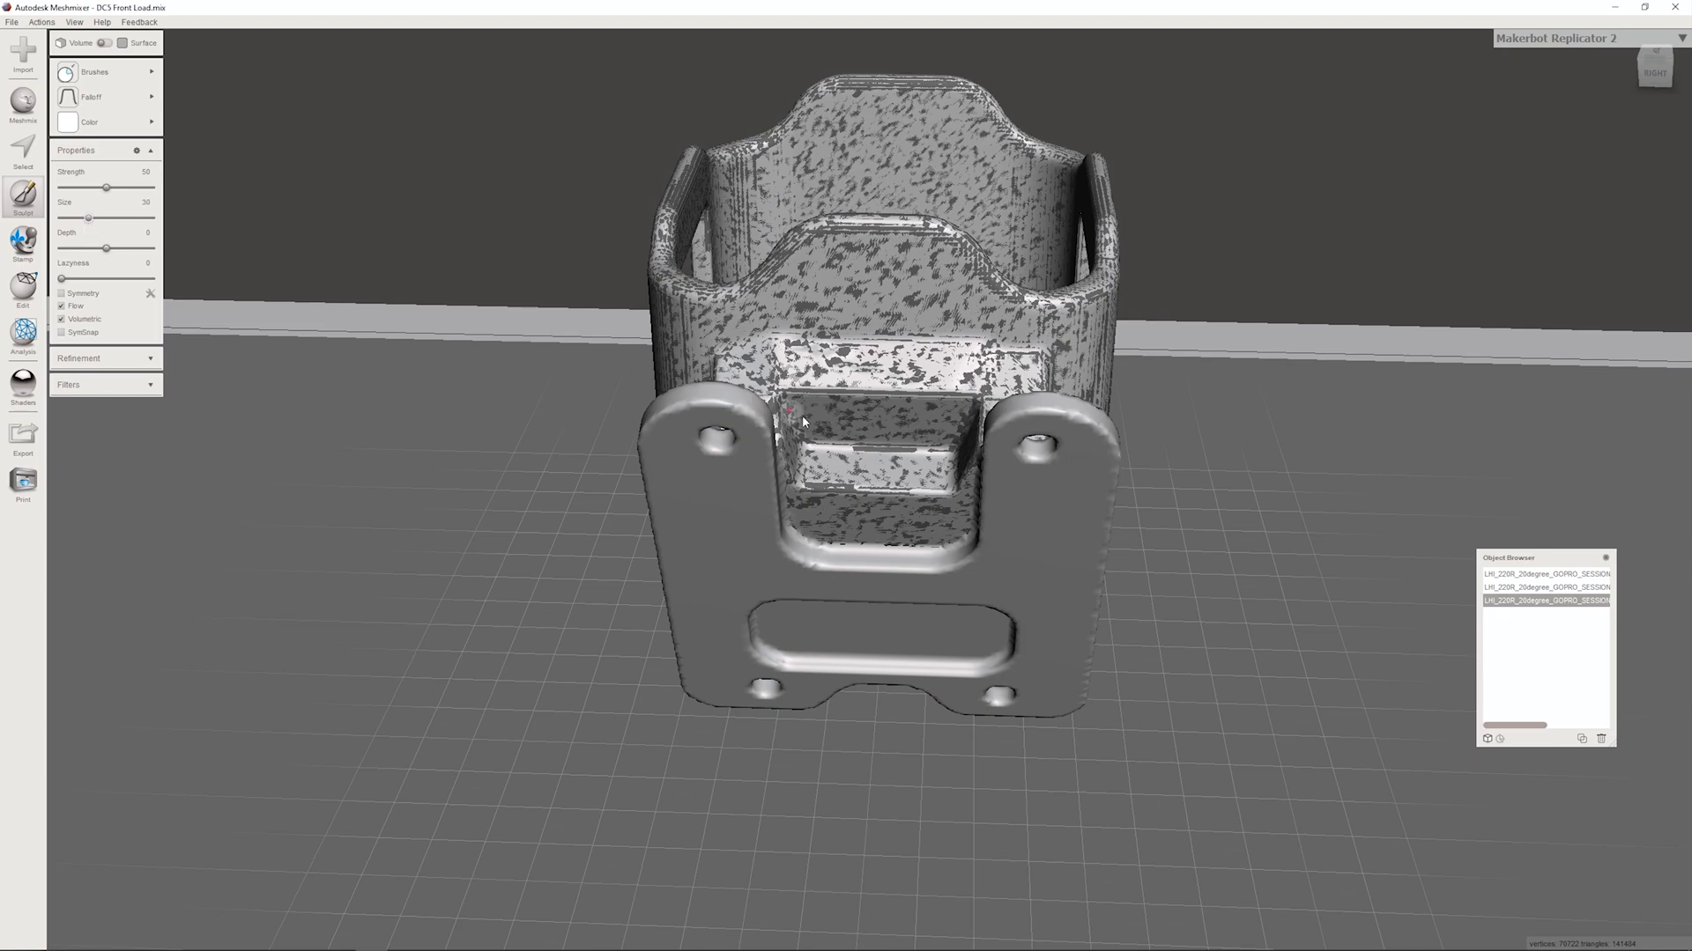
{"action": "right_click_drag", "start_coordinate": [802, 414], "coordinate": [797, 629]}
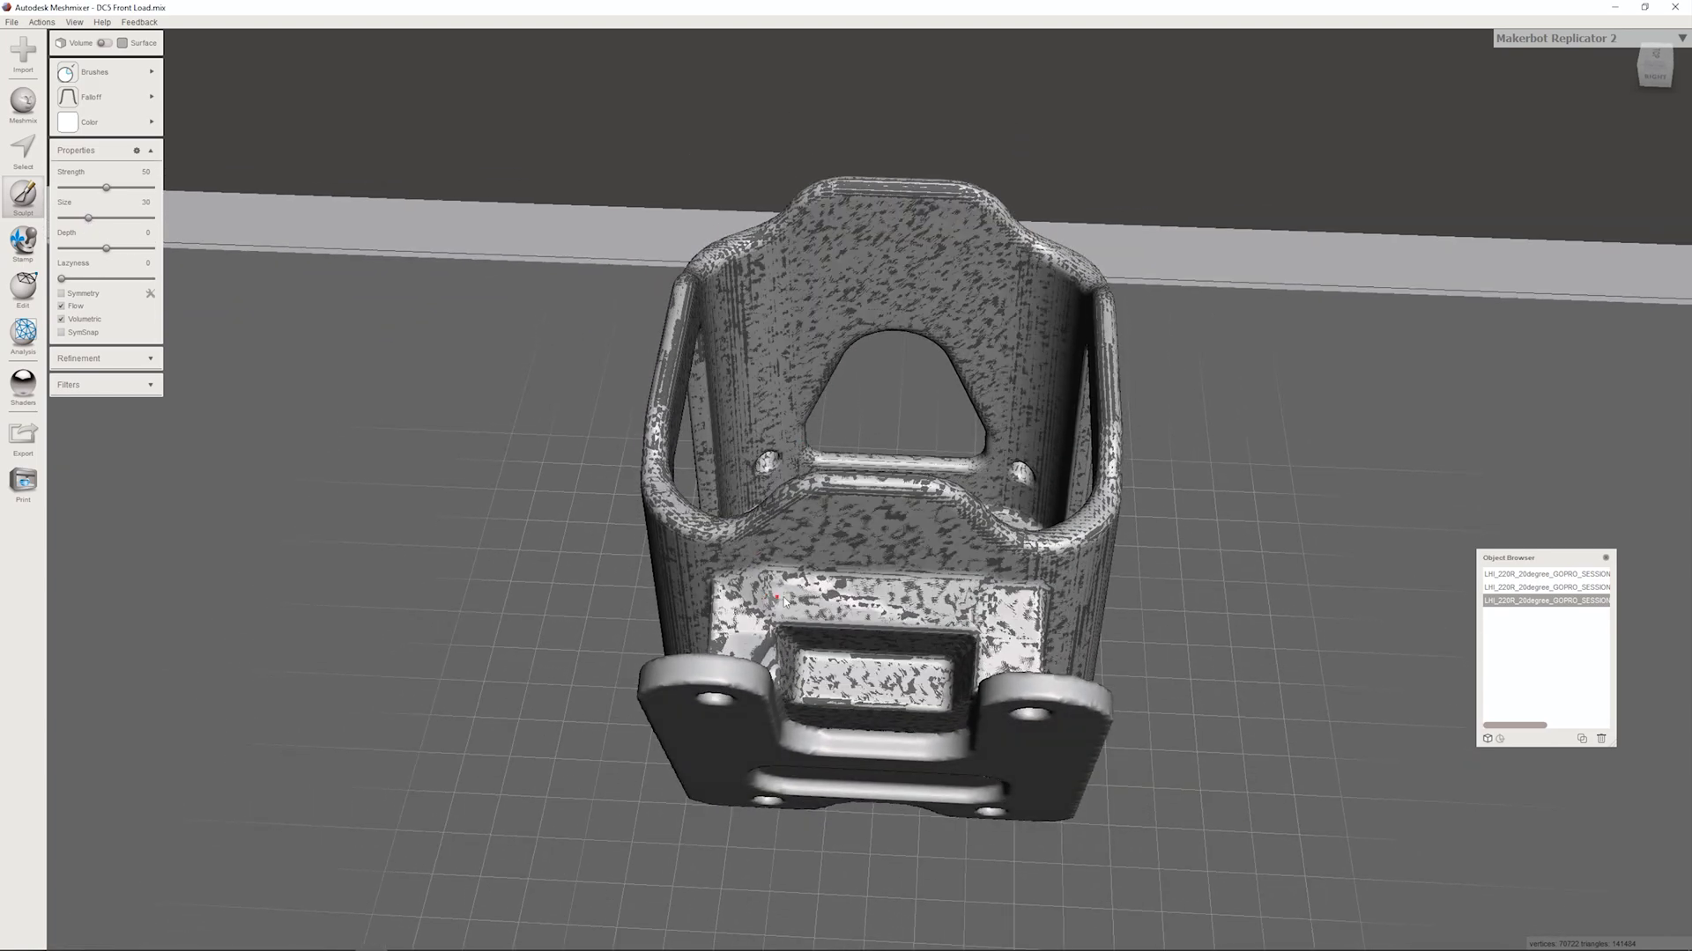
{"action": "mouse_move", "coordinate": [810, 592]}
{"action": "left_mouse_down"}
{"action": "mouse_move", "coordinate": [726, 599]}
{"action": "mouse_move", "coordinate": [736, 618]}
{"action": "mouse_move", "coordinate": [774, 605]}
{"action": "mouse_move", "coordinate": [1036, 616]}
{"action": "mouse_move", "coordinate": [1023, 599]}
{"action": "mouse_move", "coordinate": [818, 583]}
{"action": "mouse_move", "coordinate": [1026, 593]}
{"action": "mouse_move", "coordinate": [807, 581]}
{"action": "mouse_move", "coordinate": [862, 599]}
{"action": "left_mouse_up"}
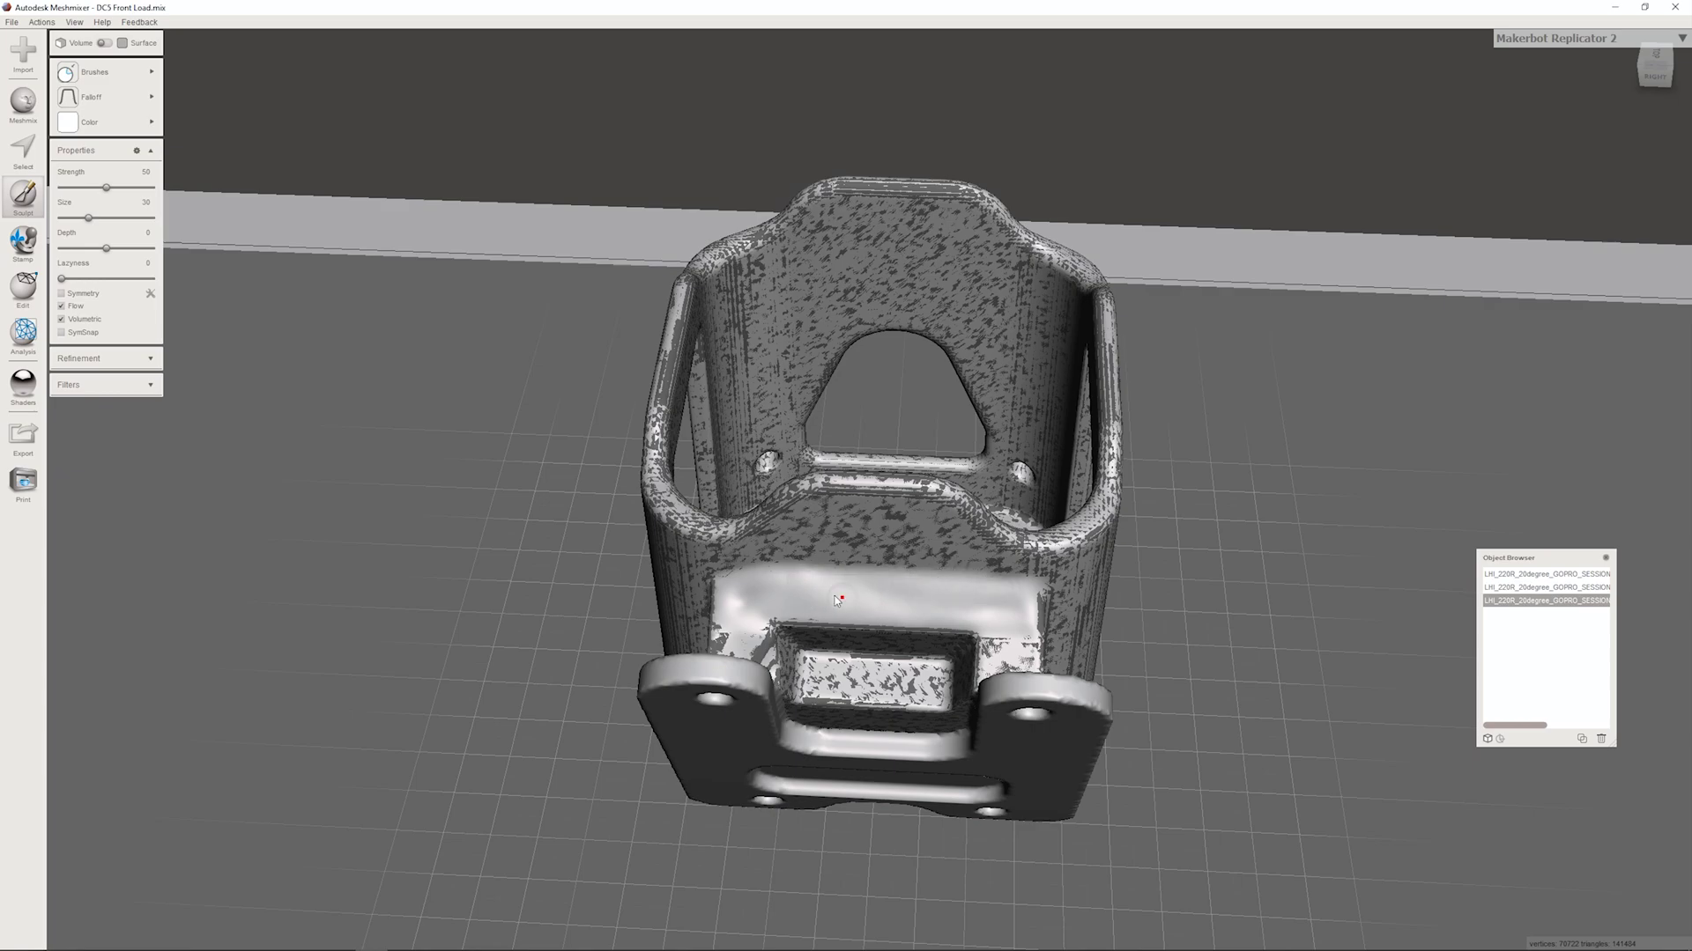
{"action": "right_click_drag", "start_coordinate": [737, 620], "coordinate": [959, 578]}
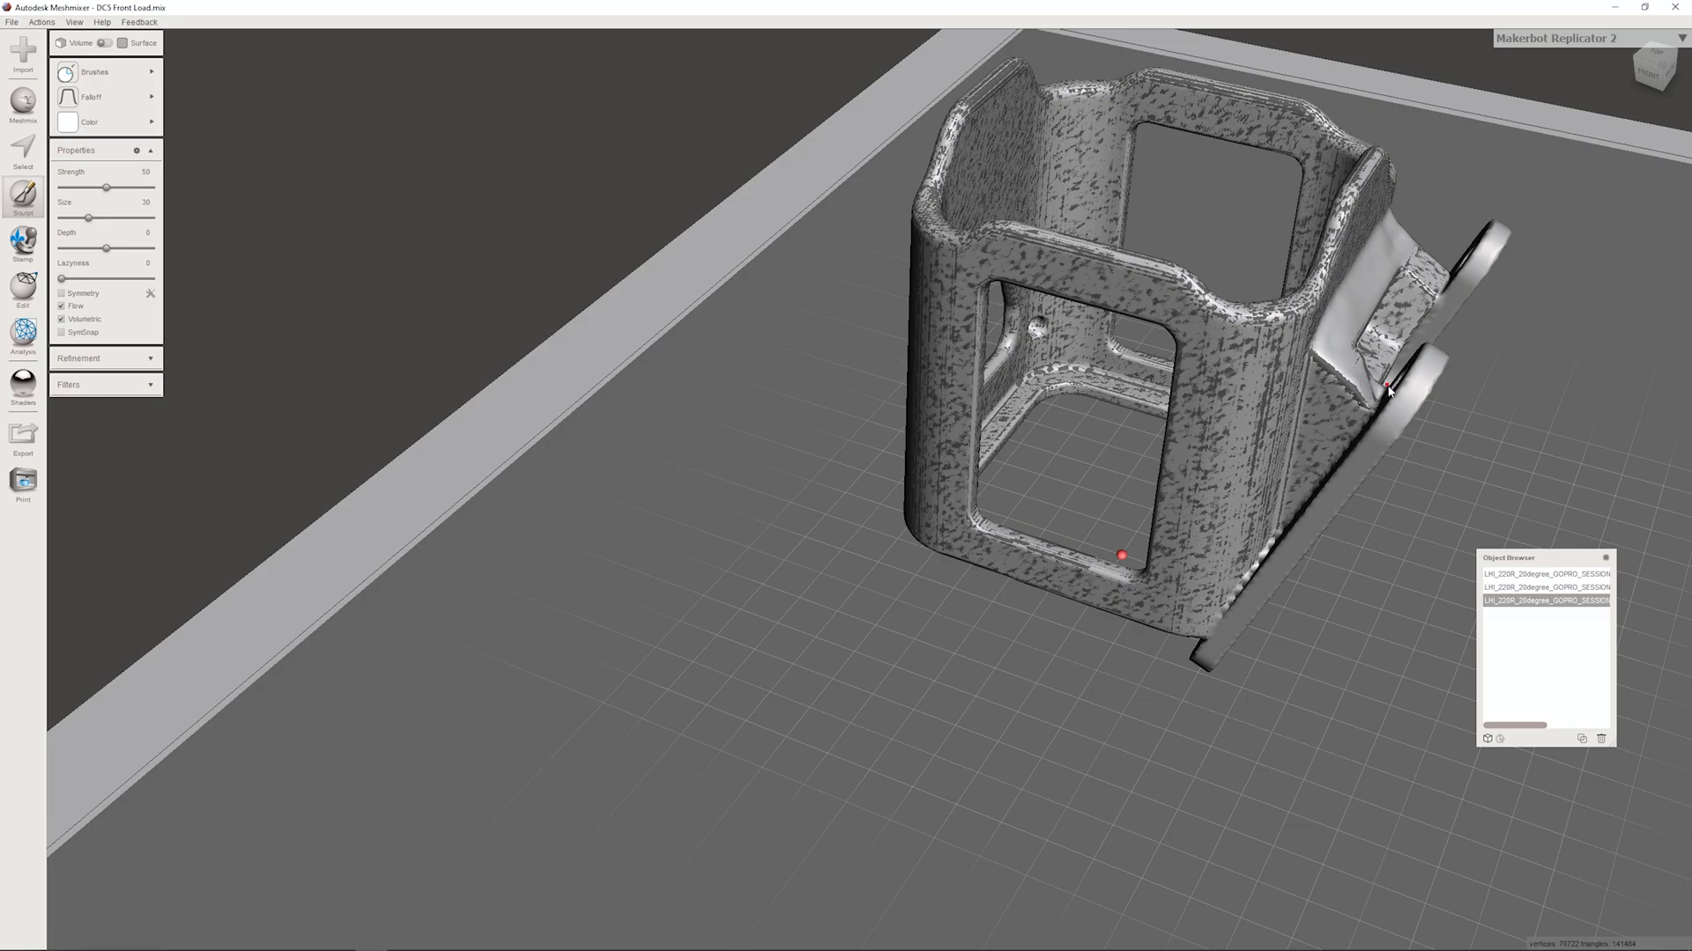
{"action": "right_click_drag", "start_coordinate": [1374, 388], "coordinate": [472, 357]}
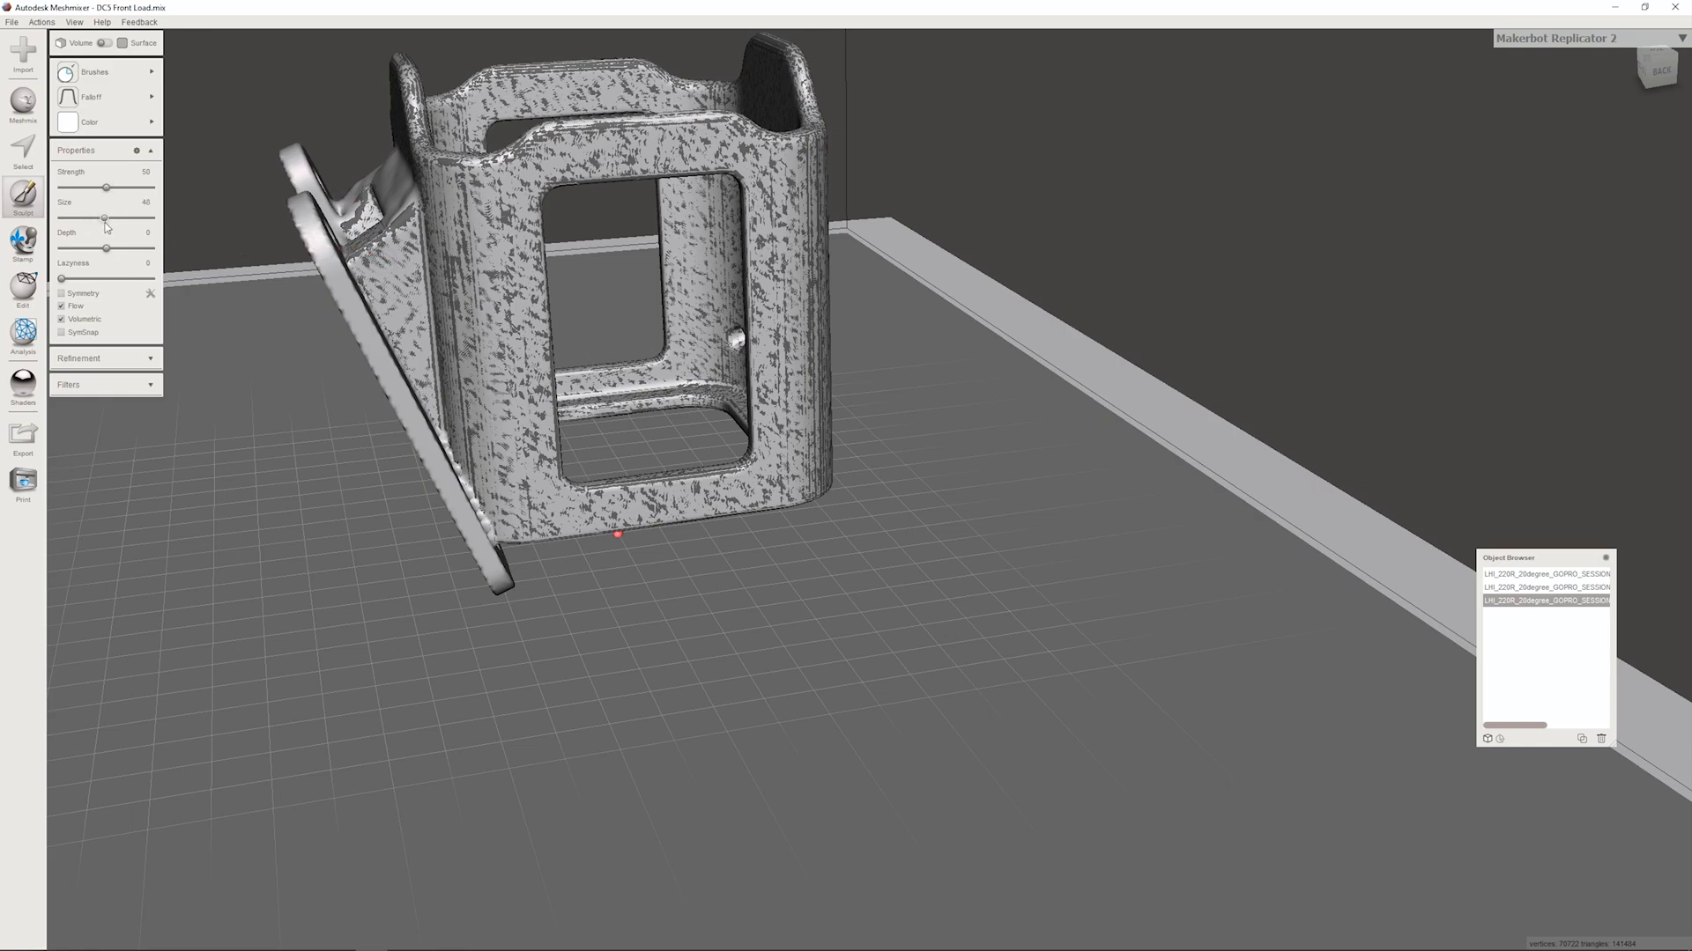
Step: Smooth the wedge's corners on both sides of its recess with a smaller brush
{"action": "right_click_drag", "start_coordinate": [264, 264], "coordinate": [658, 493]}
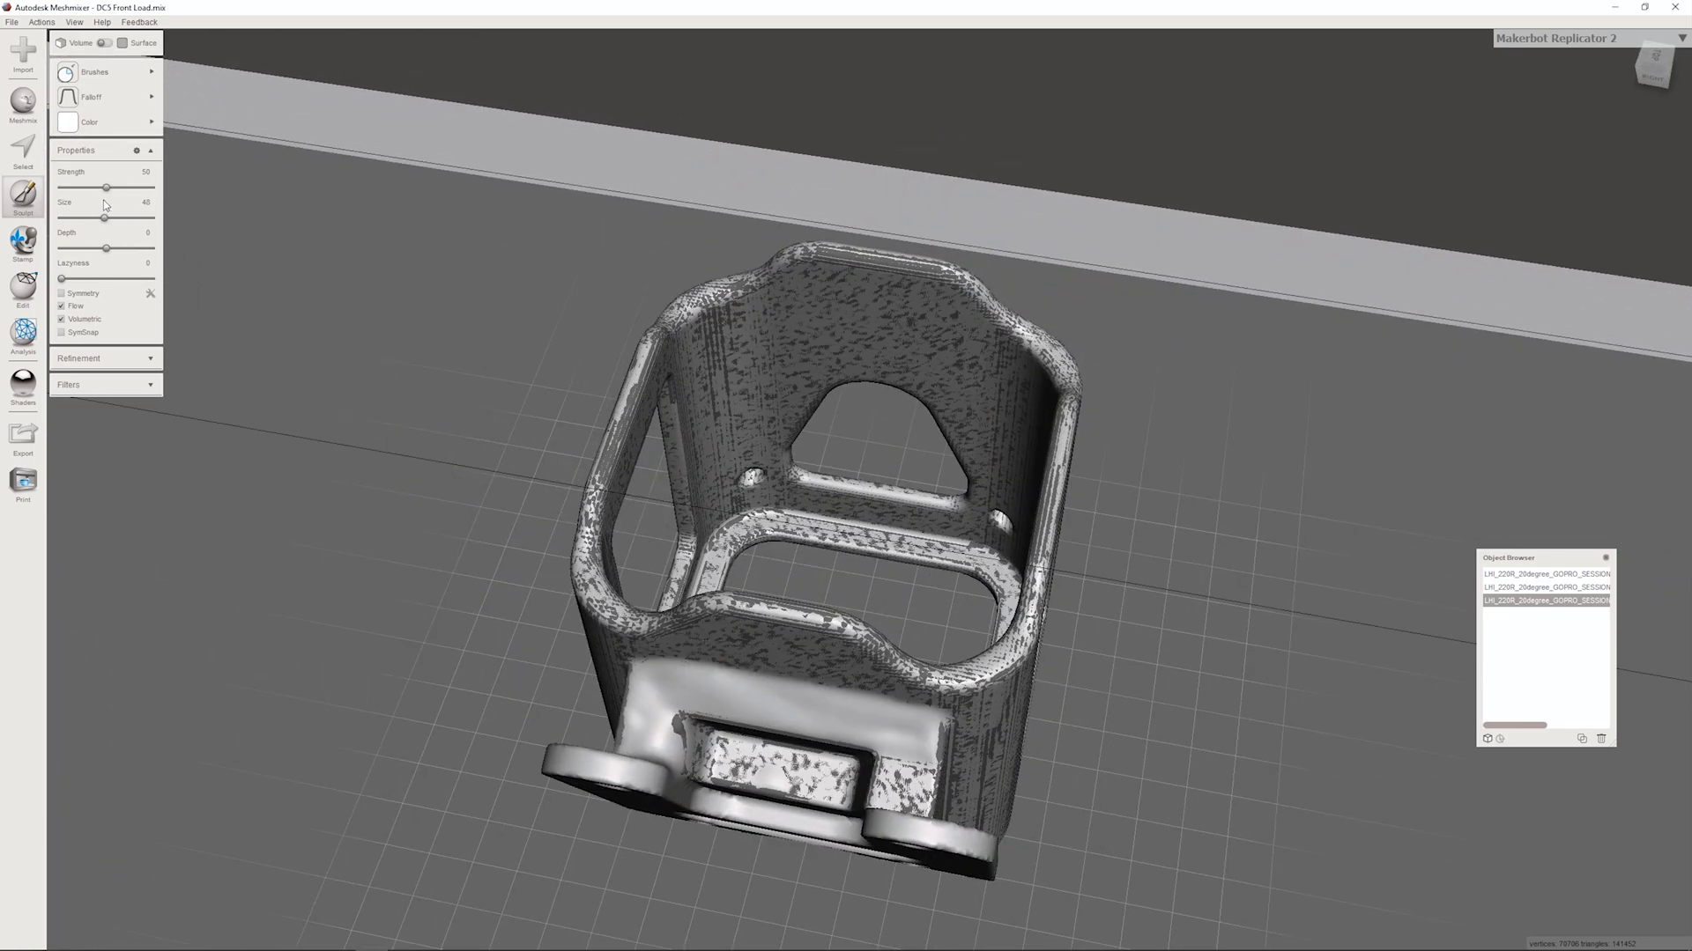
{"action": "right_click_drag", "start_coordinate": [680, 677], "coordinate": [763, 841]}
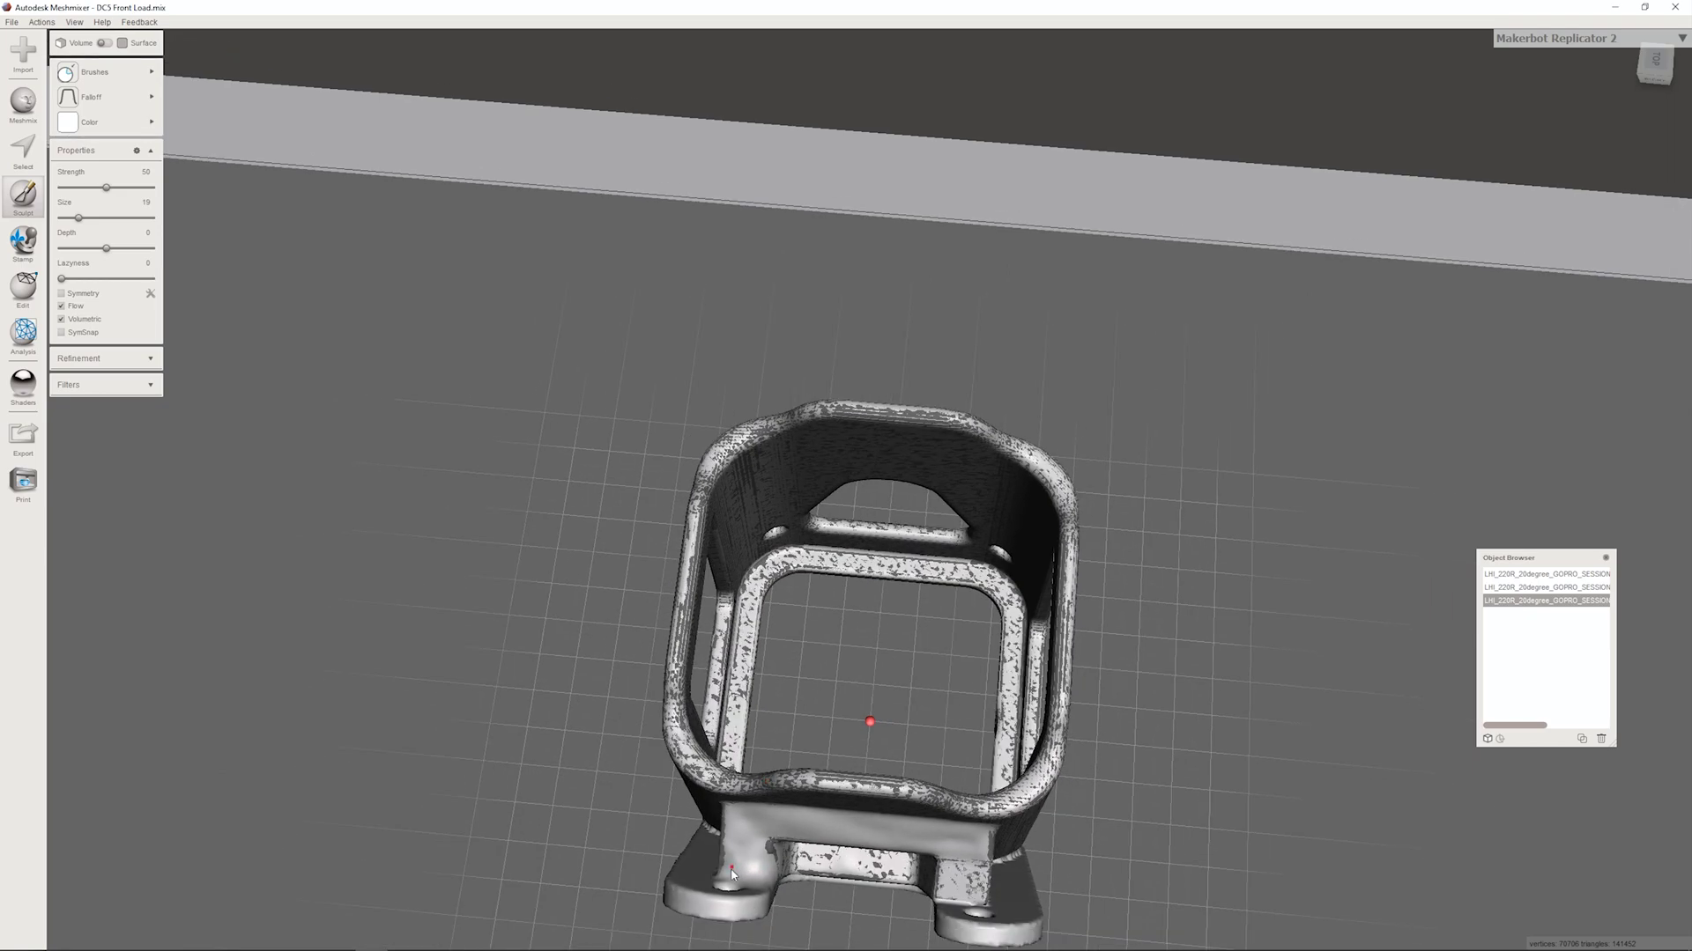
{"action": "left_click_drag", "start_coordinate": [981, 871], "coordinate": [952, 904]}
{"action": "mouse_move", "coordinate": [794, 880]}
{"action": "left_mouse_down"}
{"action": "mouse_move", "coordinate": [915, 888]}
{"action": "mouse_move", "coordinate": [851, 883]}
{"action": "left_mouse_up"}
Step: Smooth the seams where the base plate meets the wedge and cage on both sides of the mount
{"action": "right_click_drag", "start_coordinate": [770, 879], "coordinate": [1256, 456]}
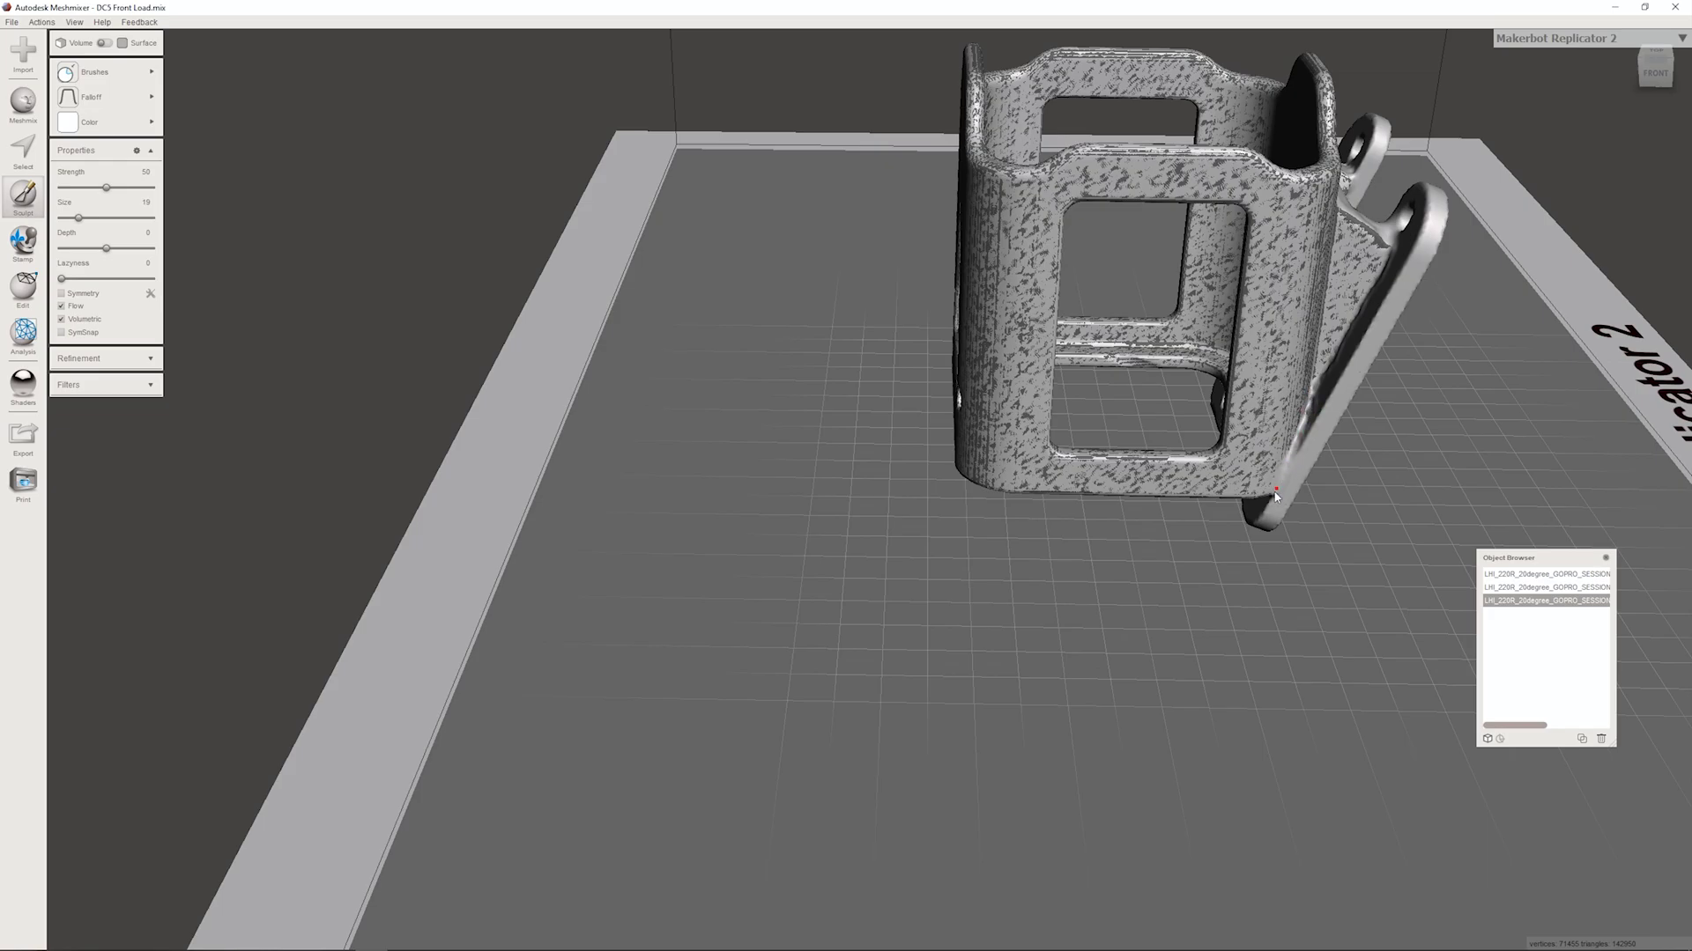
{"action": "right_click_drag", "start_coordinate": [967, 409], "coordinate": [413, 398]}
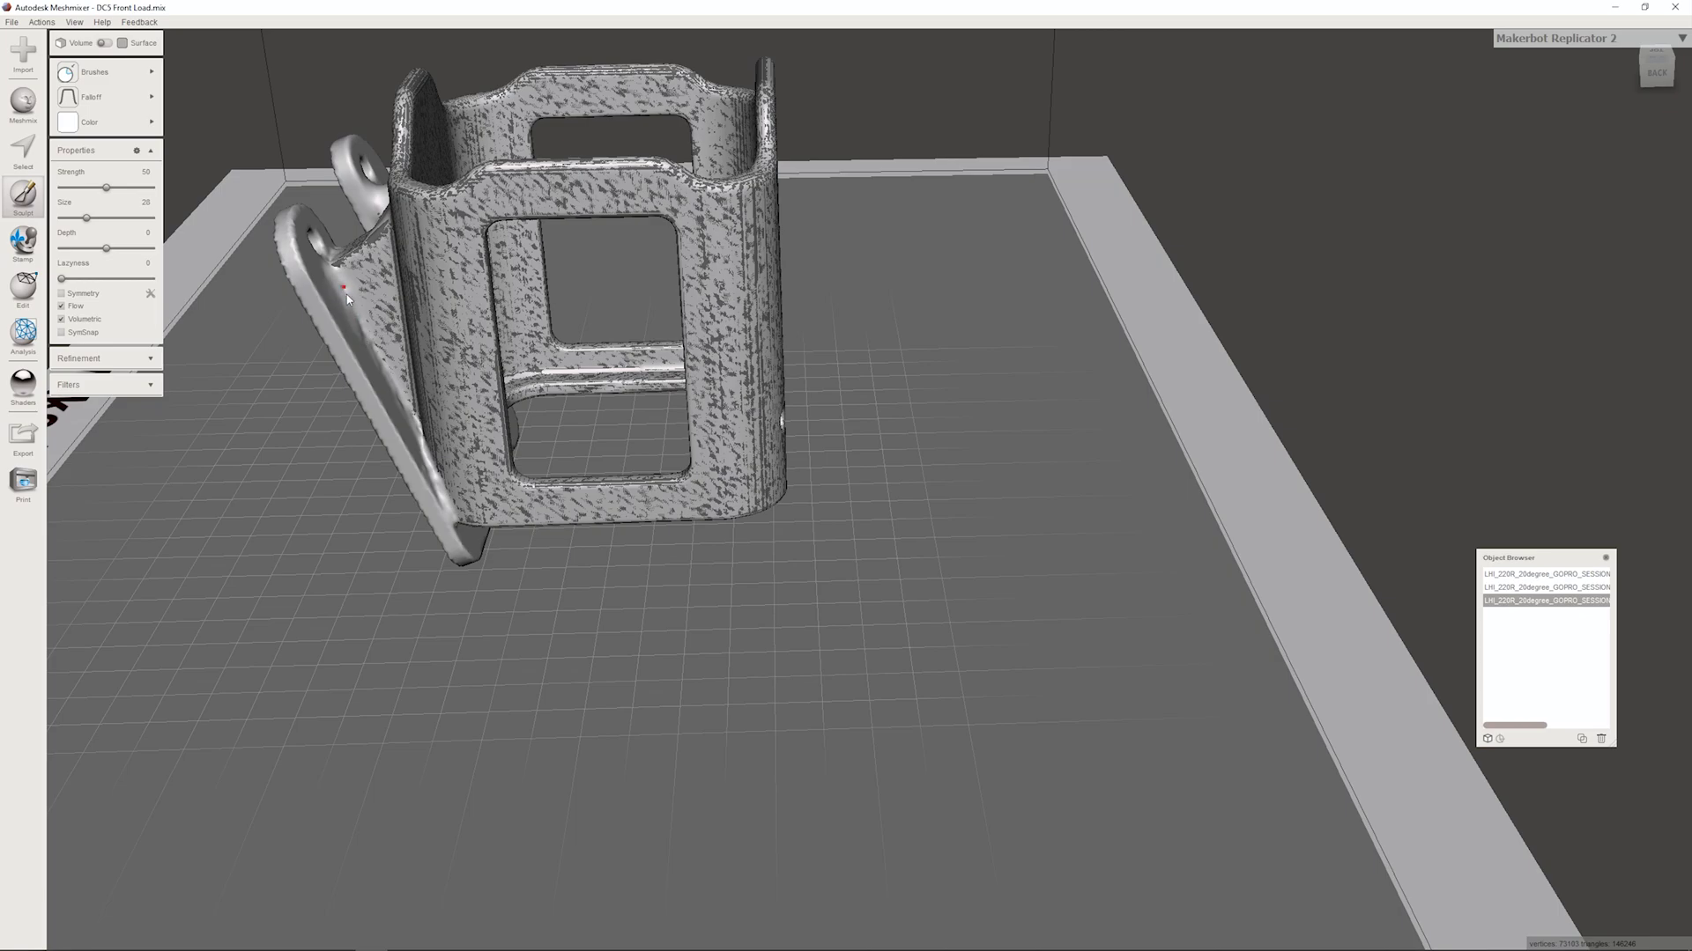
{"action": "left_click_drag", "start_coordinate": [347, 299], "coordinate": [450, 512]}
{"action": "right_click_drag", "start_coordinate": [458, 535], "coordinate": [1180, 432]}
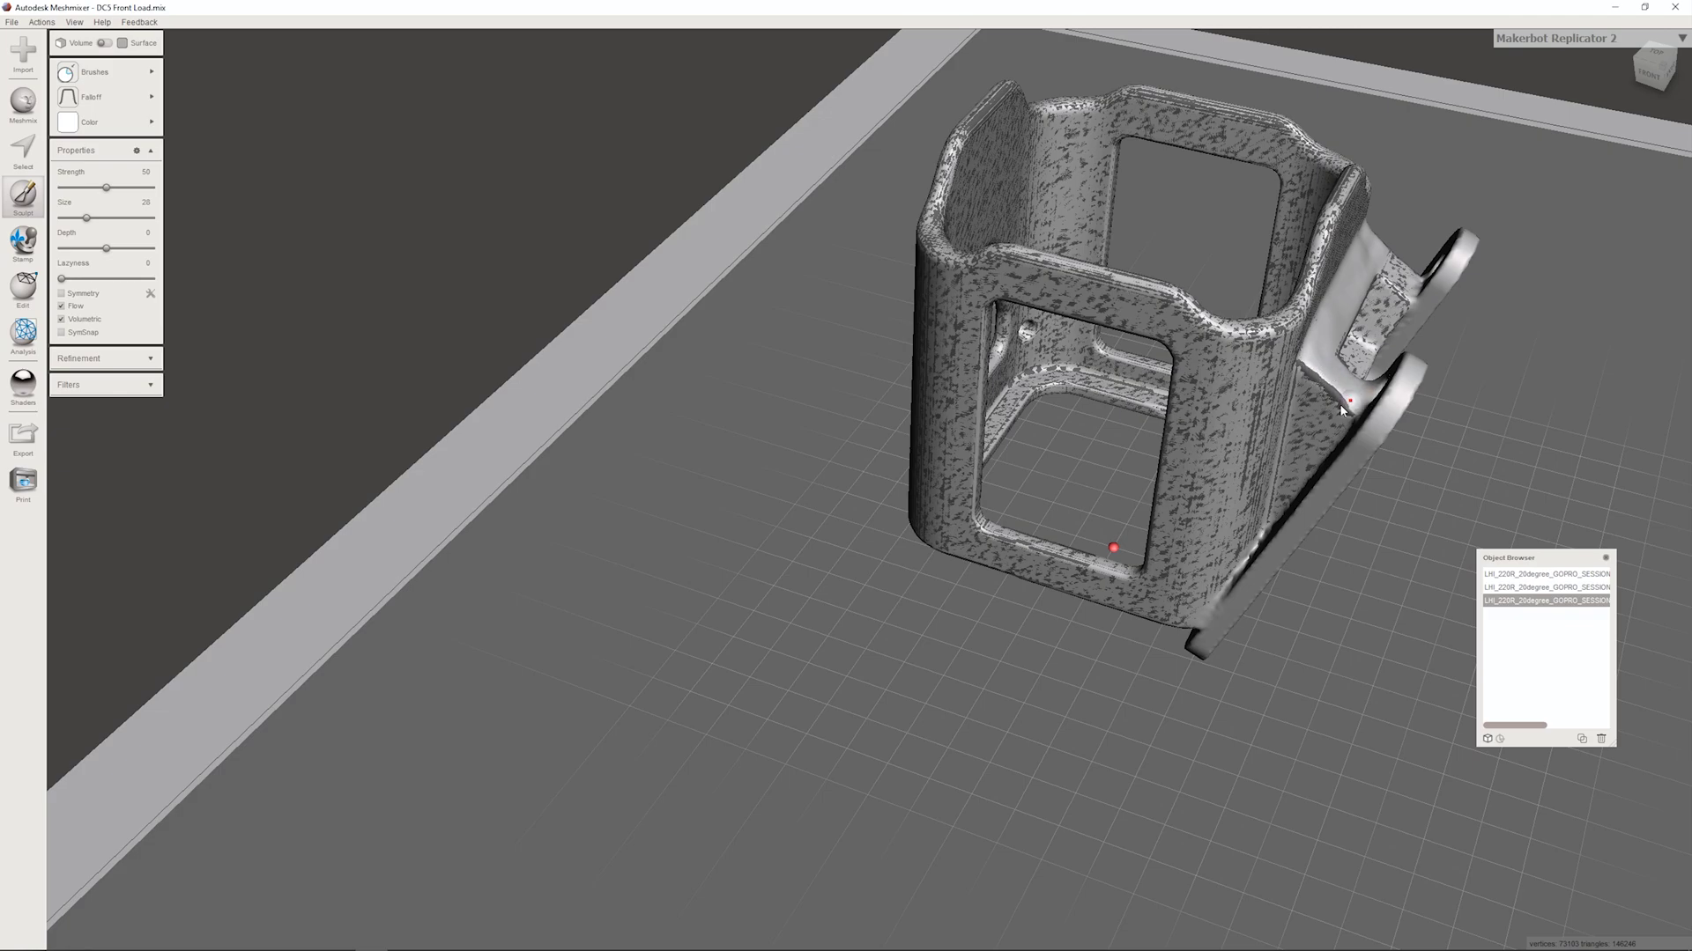
{"action": "mouse_move", "coordinate": [1343, 410]}
{"action": "right_mouse_down"}
{"action": "mouse_move", "coordinate": [1357, 441]}
{"action": "mouse_move", "coordinate": [1328, 433]}
{"action": "right_mouse_up"}
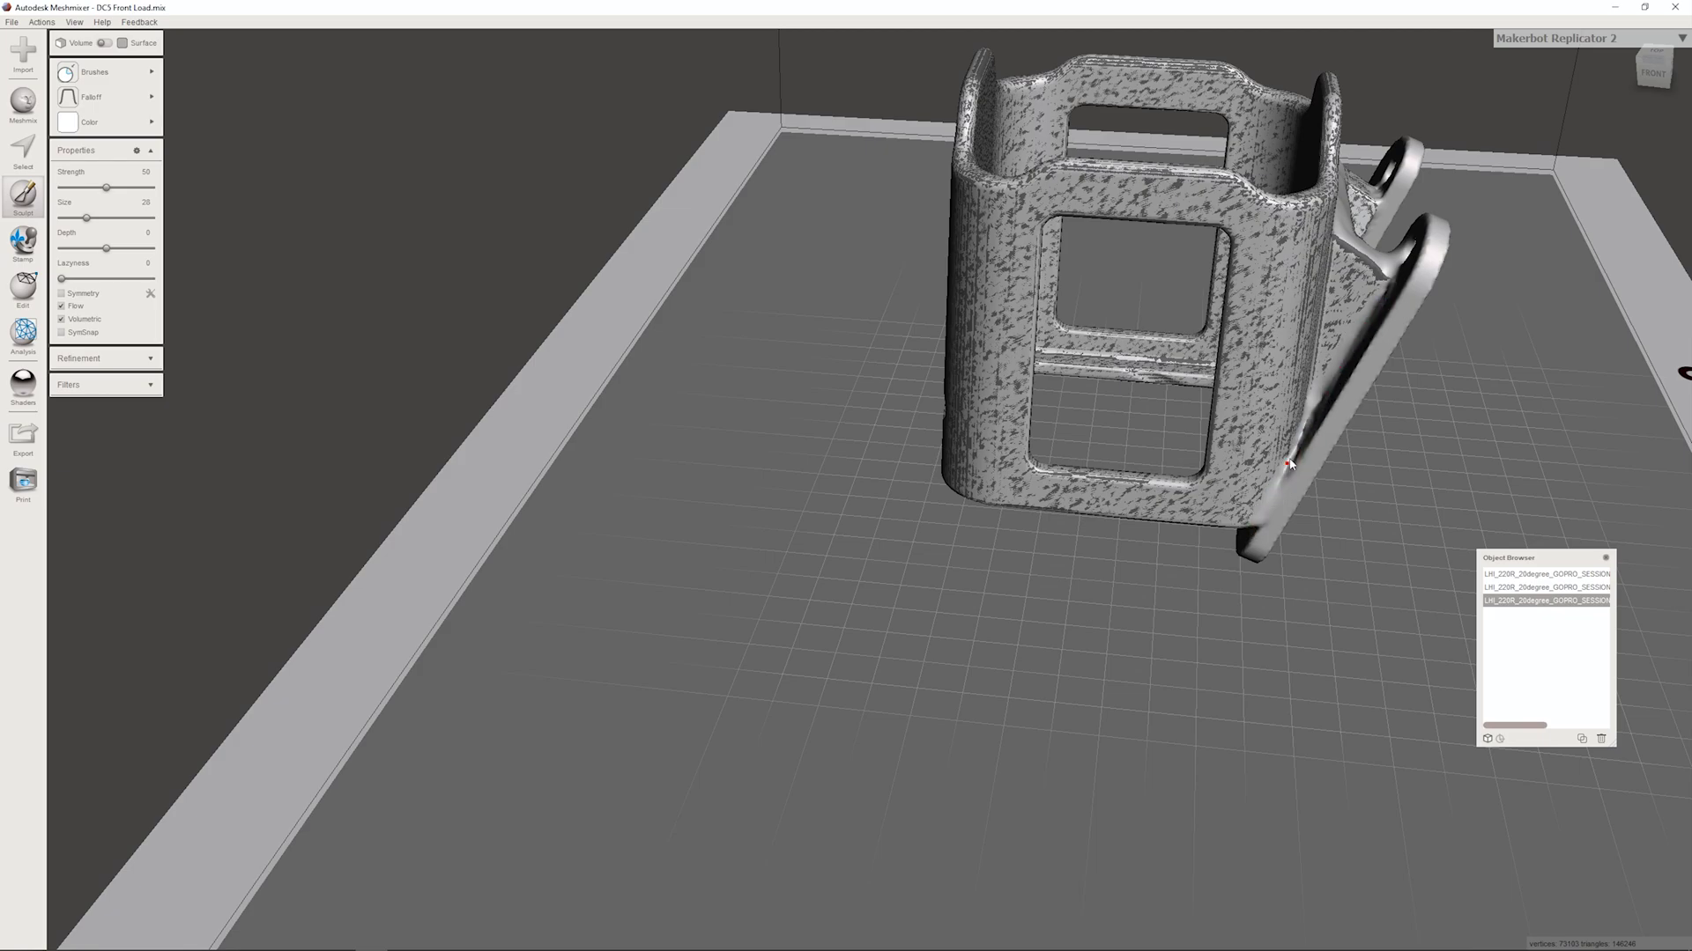
Step: Check the finished mount with the Inspector and export it to the Desktop as an ASCII STL named DC5 Front Load
{"action": "right_click_drag", "start_coordinate": [1238, 424], "coordinate": [921, 388]}
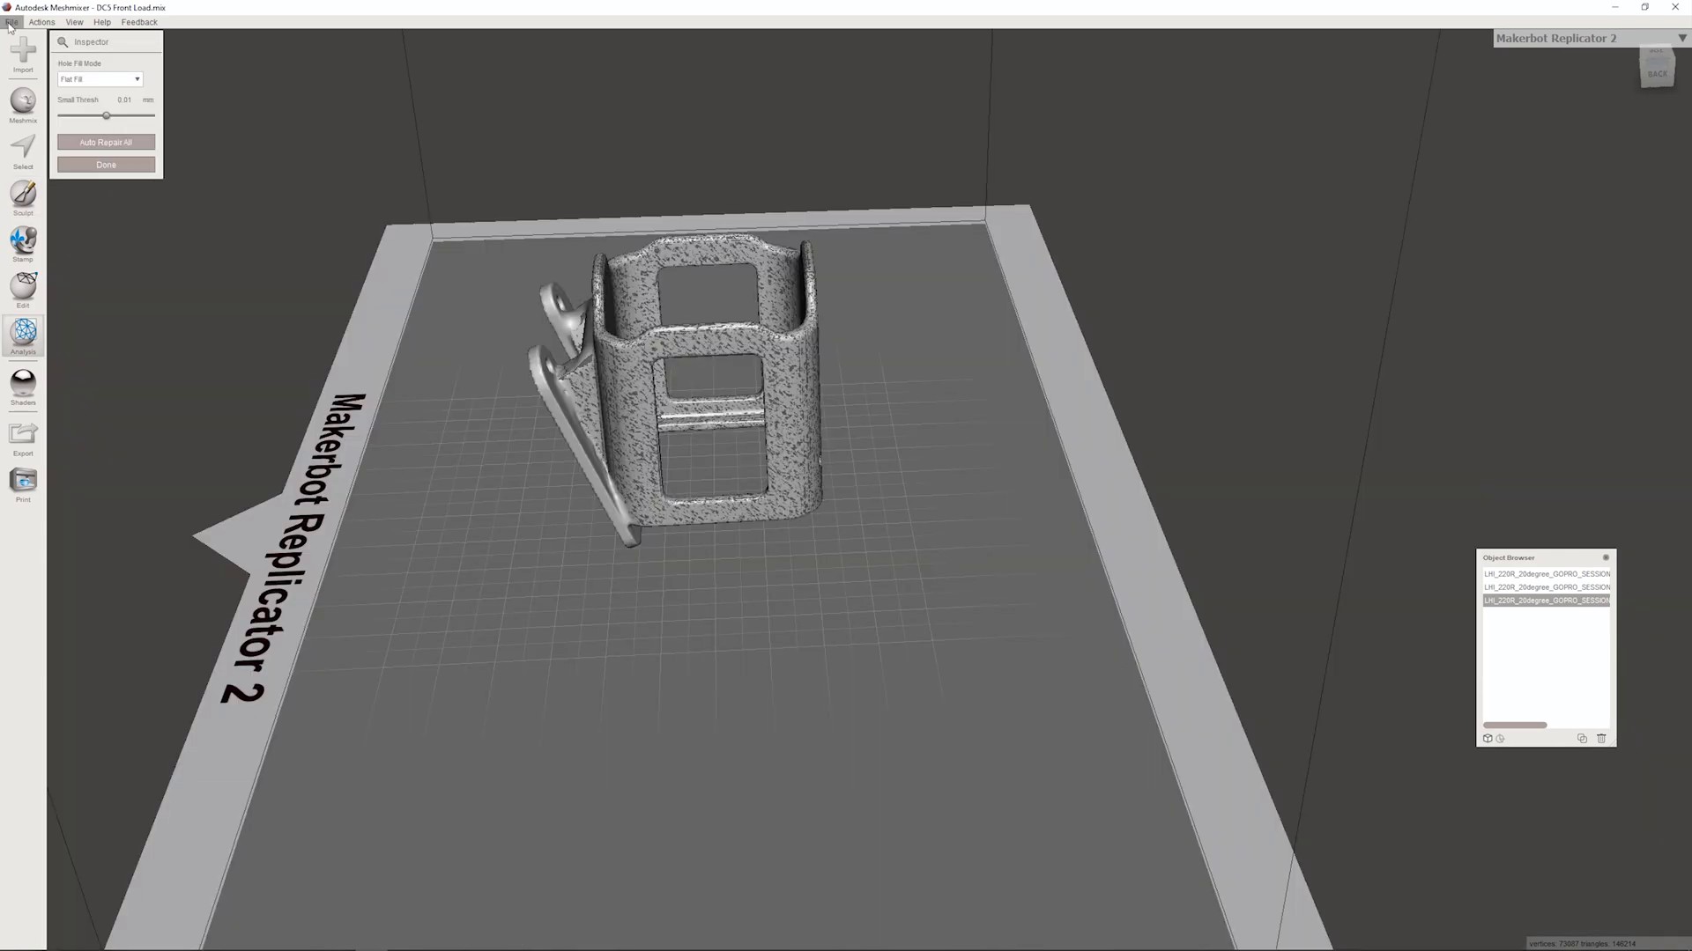
{"action": "left_click", "coordinate": [11, 22]}
{"action": "left_click", "coordinate": [44, 212]}
{"action": "key", "text": "ctrl+e"}
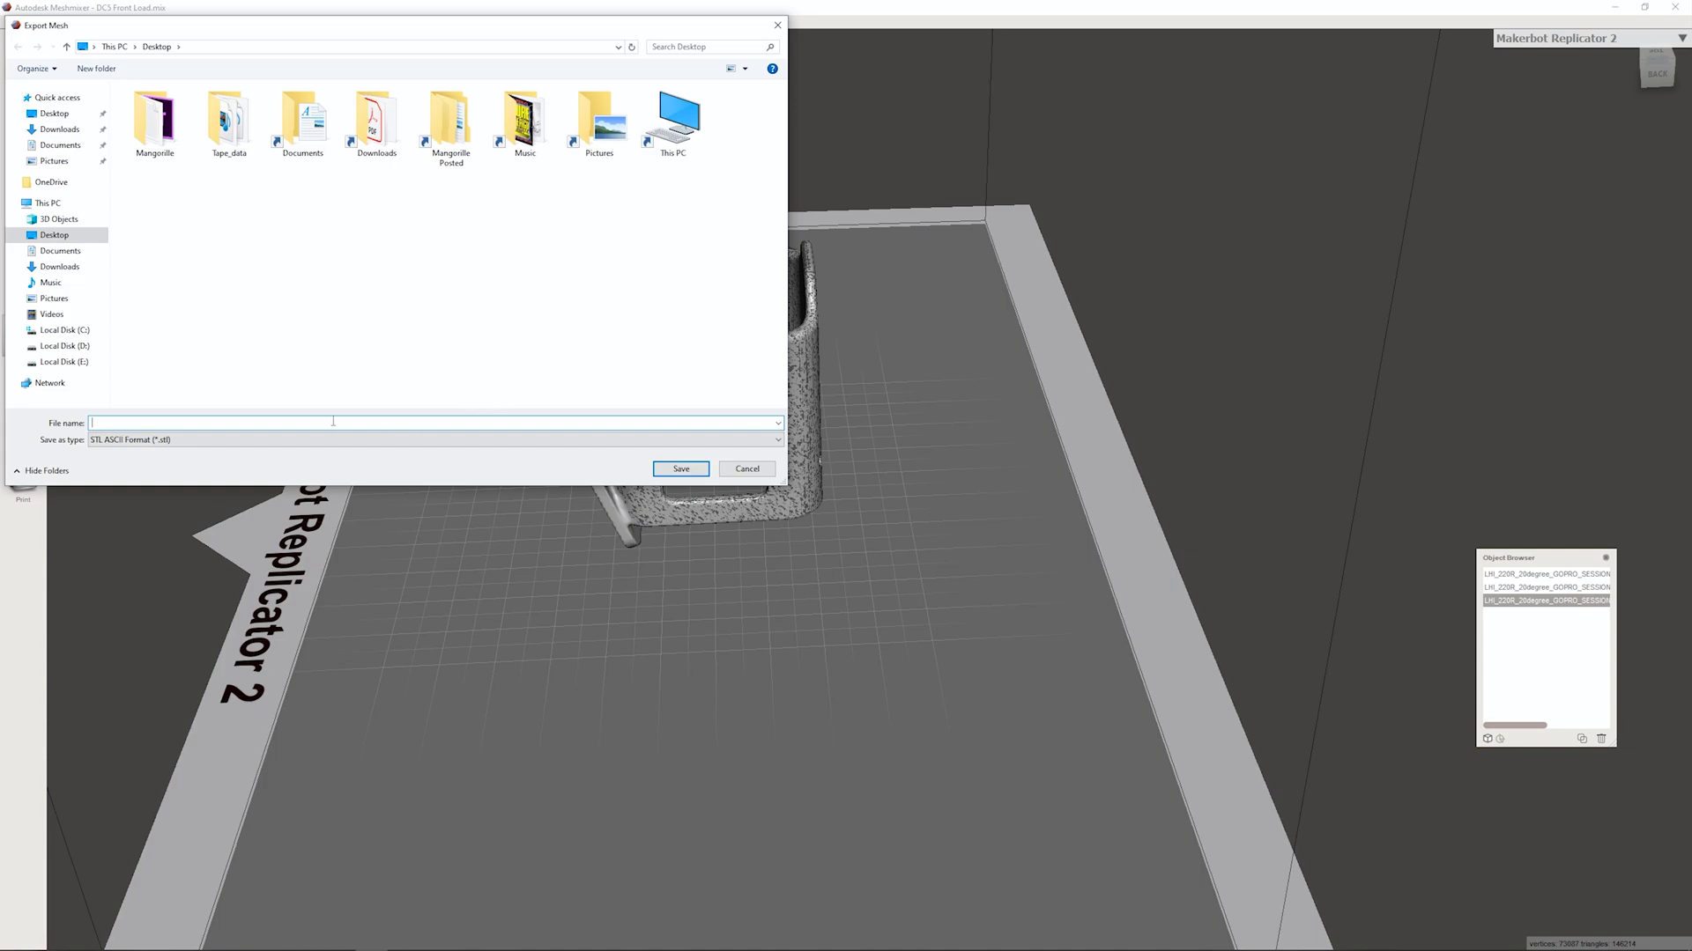
{"action": "type", "text": "DC5 Front Load"}
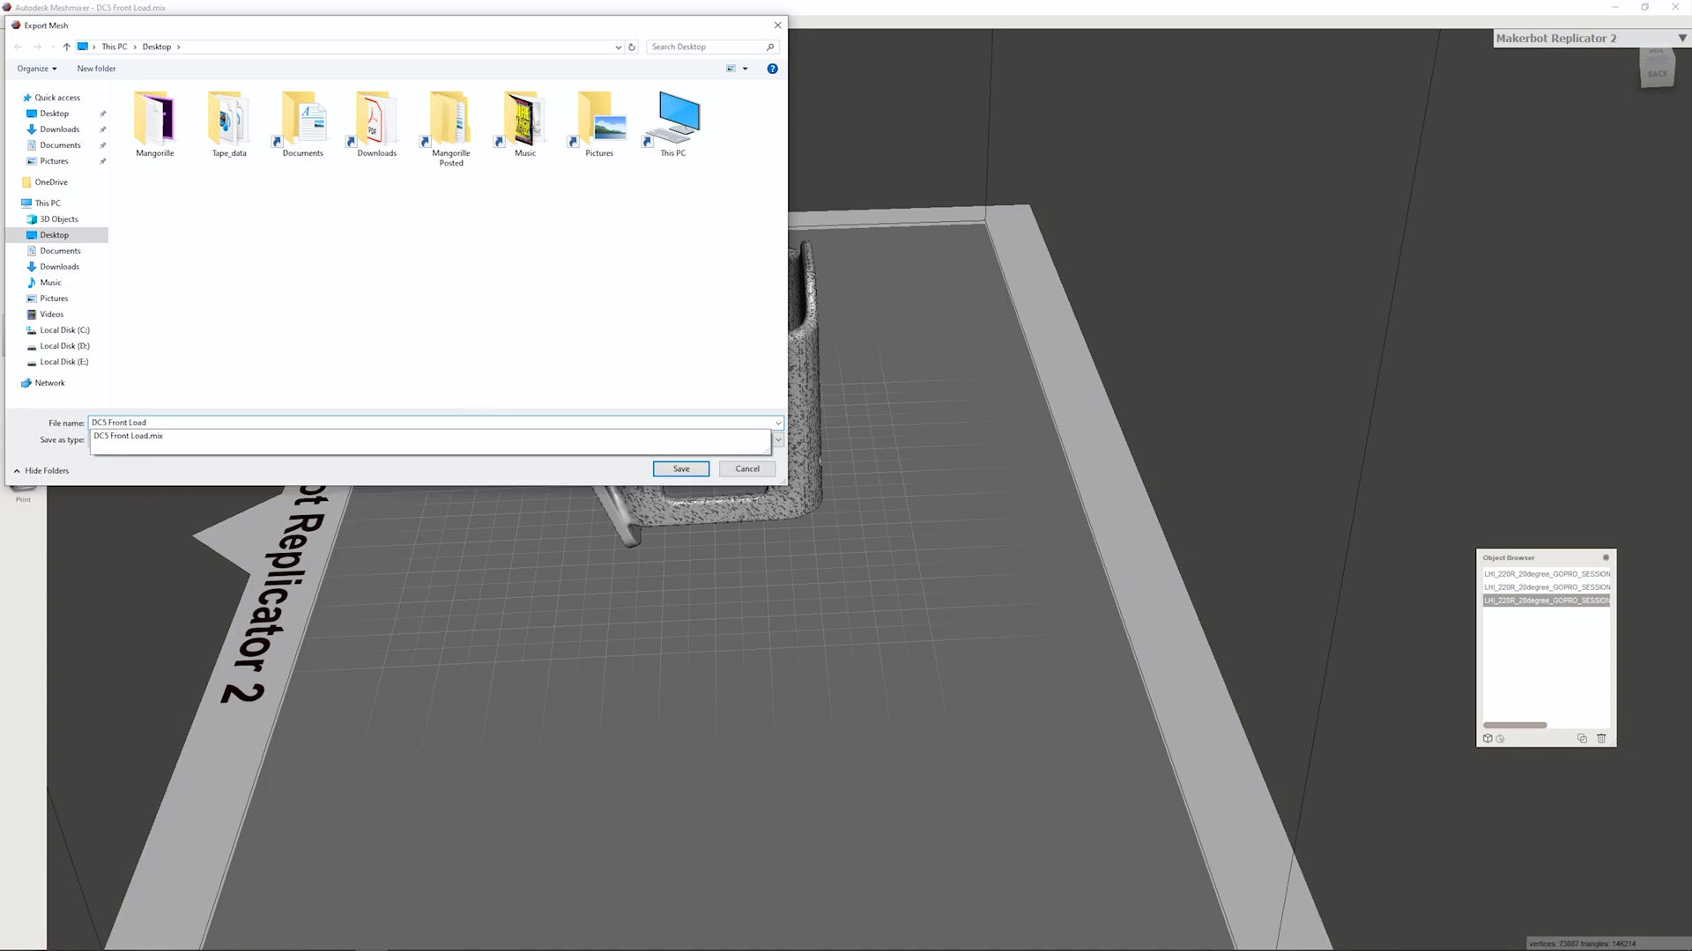
{"action": "key", "text": "Return"}
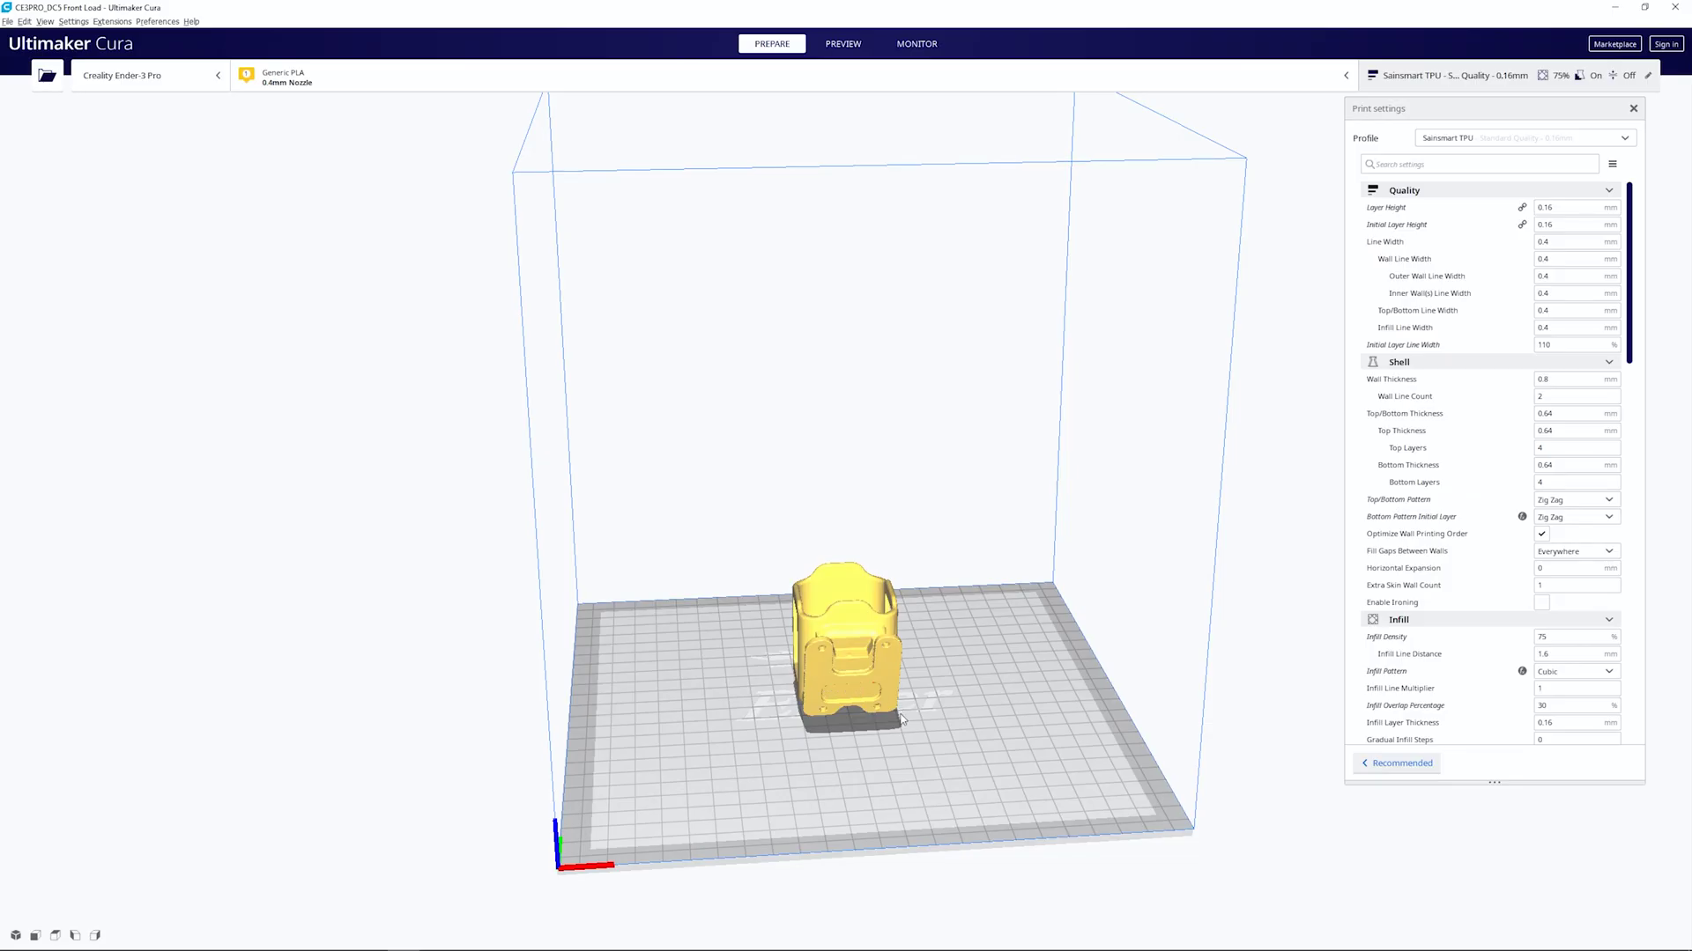
Step: Switch to Ultimaker Cura, examine the mount on the build plate from the front and select the model
{"action": "left_click", "coordinate": [900, 718]}
{"action": "right_click_drag", "start_coordinate": [986, 678], "coordinate": [943, 696]}
{"action": "right_click_drag", "start_coordinate": [841, 652], "coordinate": [902, 753]}
{"action": "scroll", "coordinate": [875, 708], "scroll_direction": "up", "scroll_amount": 5}
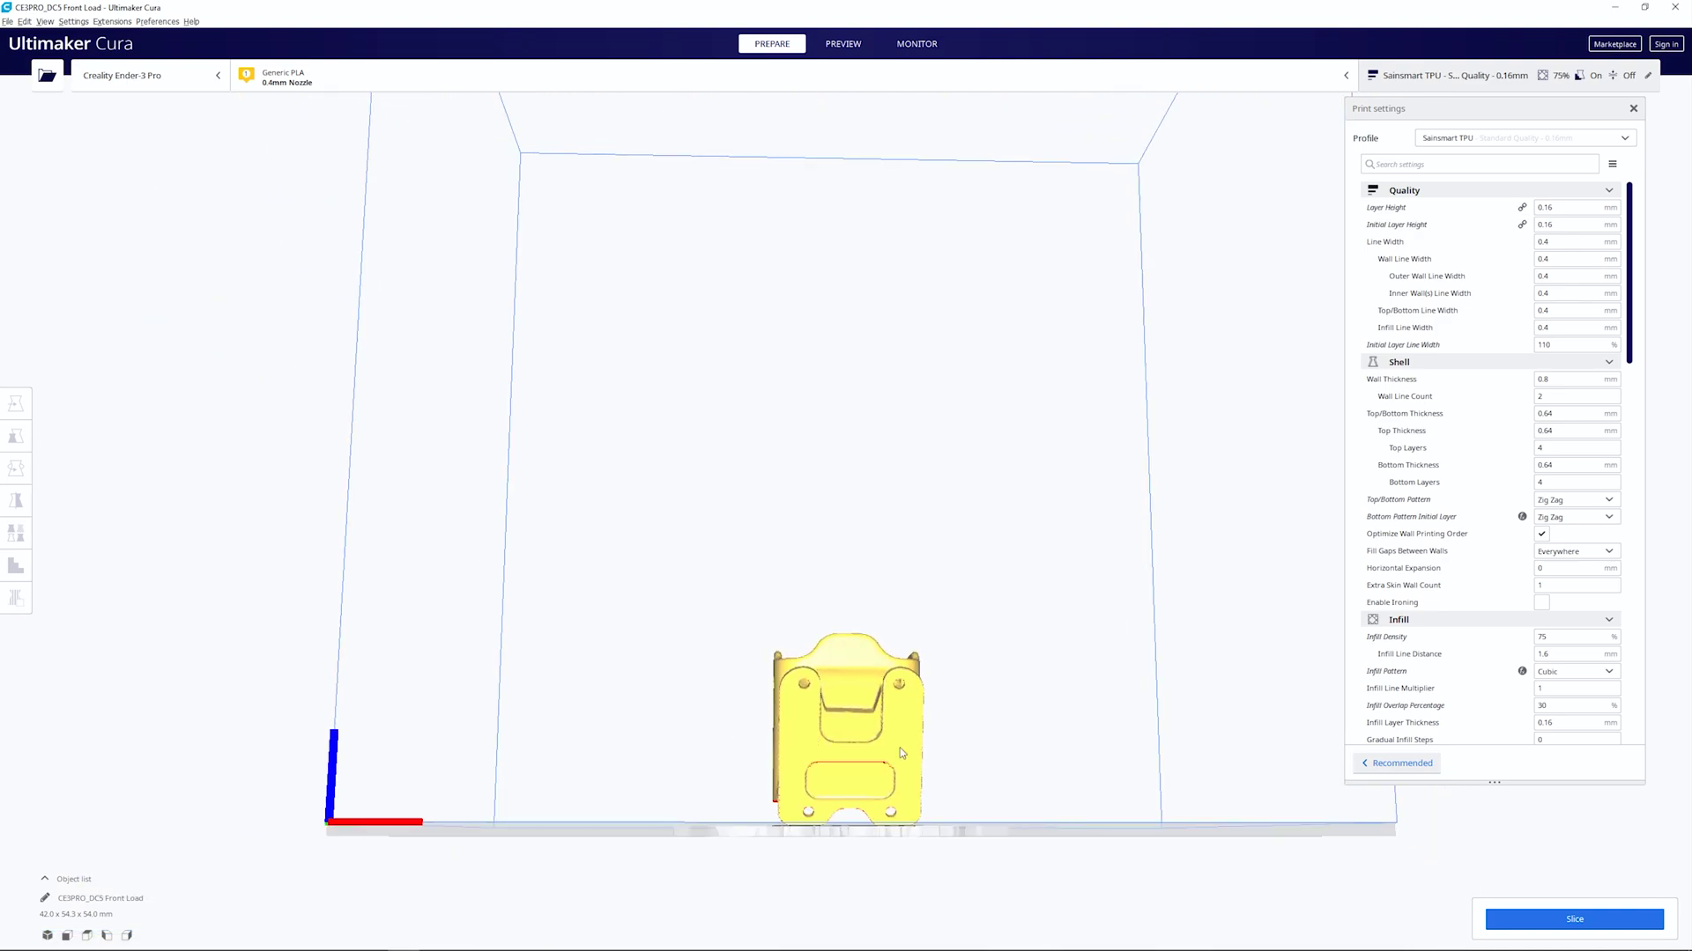
{"action": "left_click", "coordinate": [902, 754]}
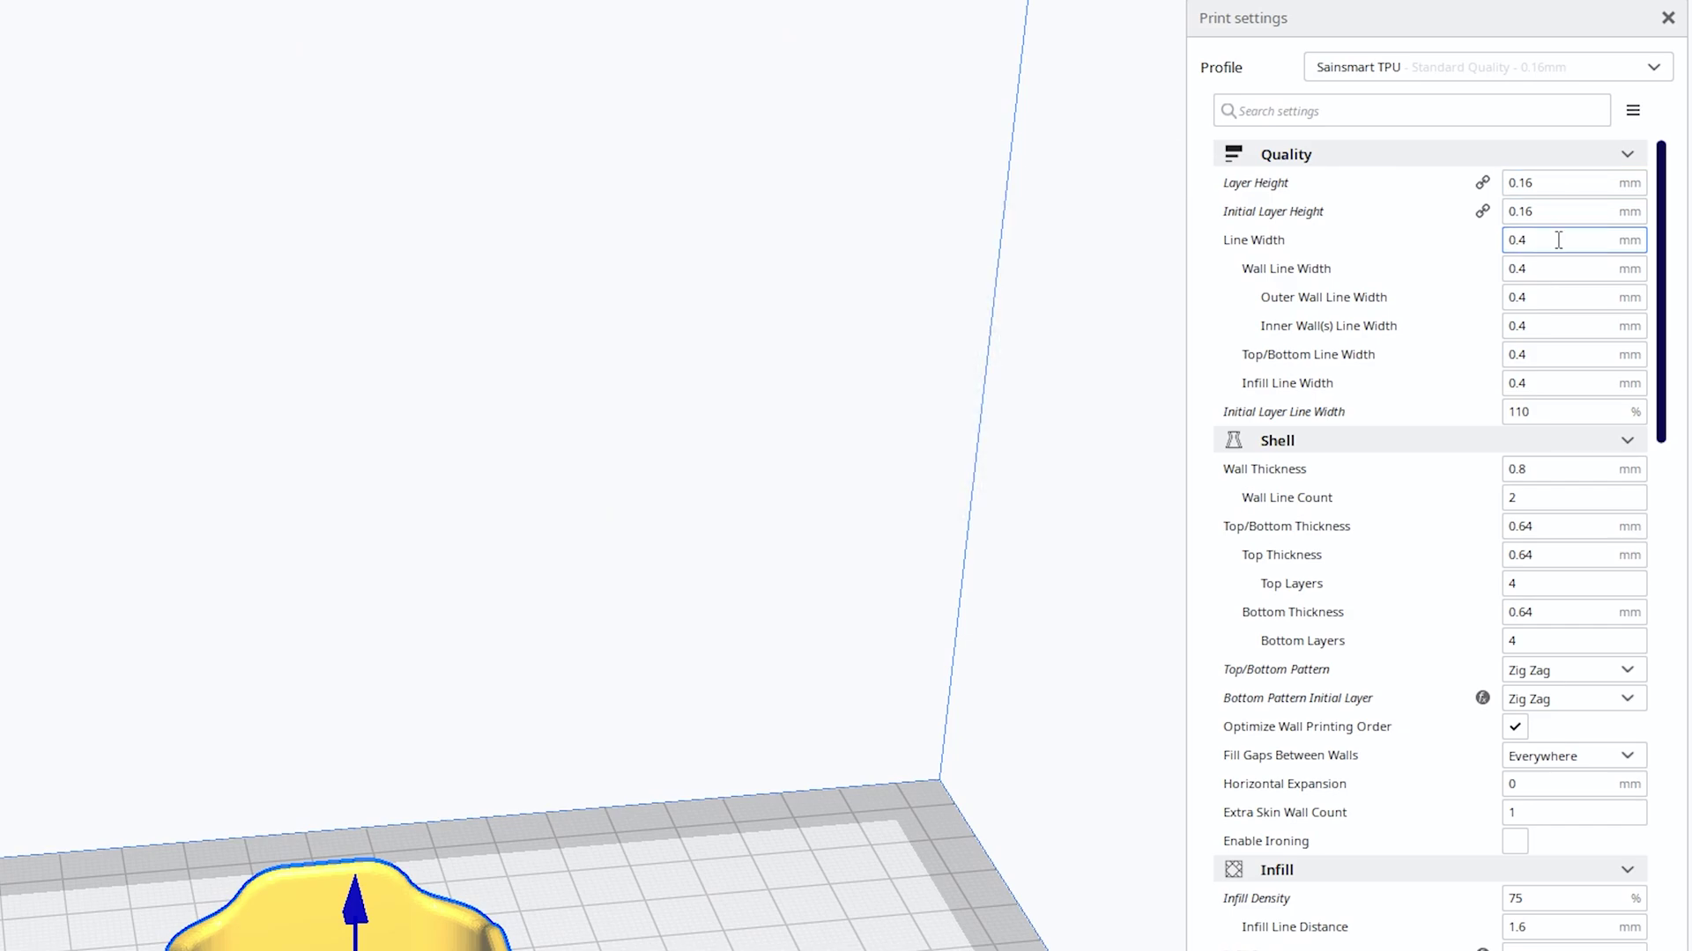
Step: Review the Sainsmart TPU print settings from quality and infill through material and speed to support and build plate adhesion
{"action": "left_click", "coordinate": [1558, 410]}
{"action": "scroll", "coordinate": [1604, 458], "scroll_direction": "down", "scroll_amount": 5}
{"action": "left_click", "coordinate": [1537, 483]}
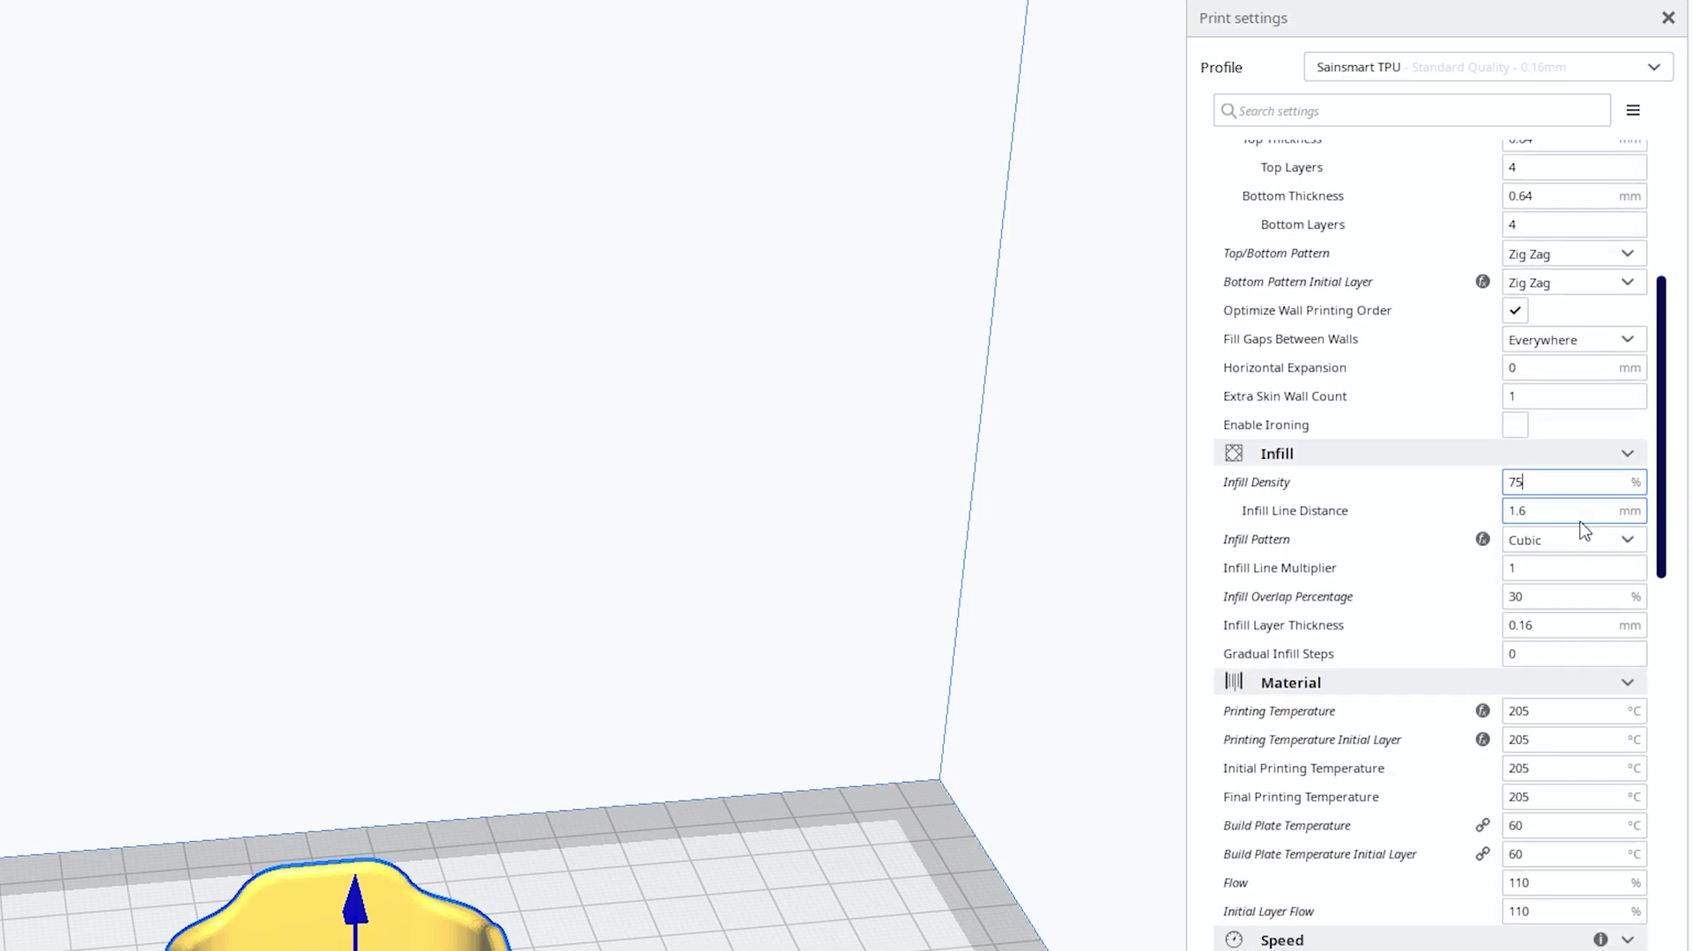
{"action": "scroll", "coordinate": [1660, 543], "scroll_direction": "down", "scroll_amount": 2}
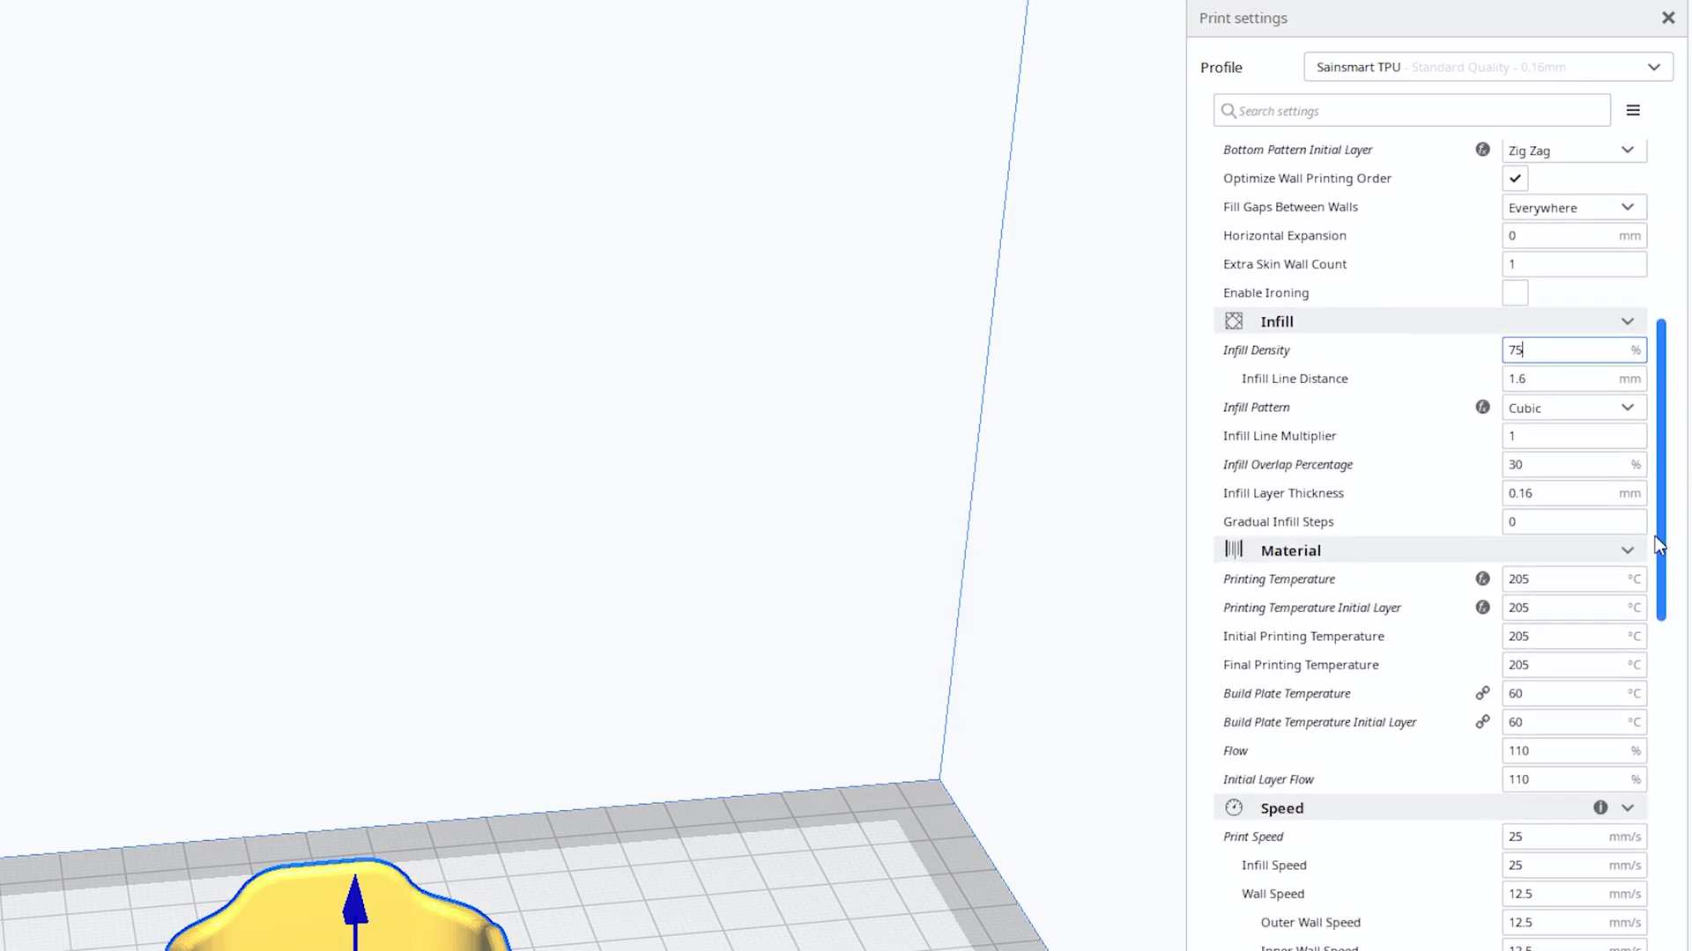
{"action": "left_click_drag", "start_coordinate": [1660, 543], "coordinate": [1684, 949]}
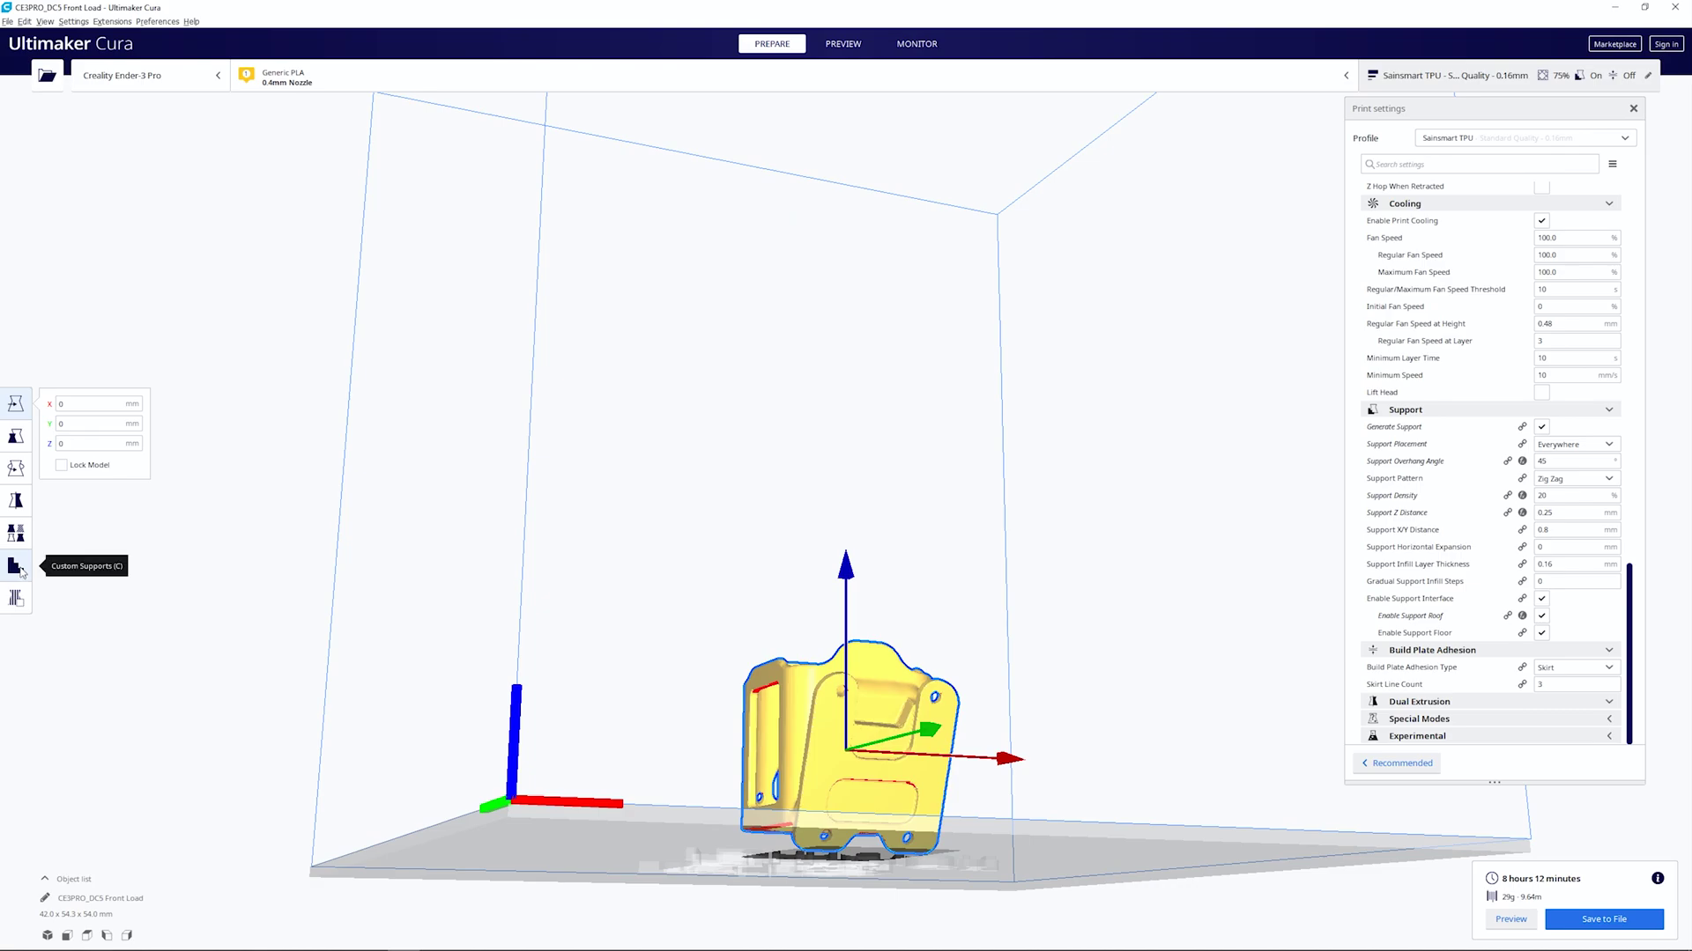
Step: Add a support blocker to the front of the mount's slanted plate and move it slightly forward
{"action": "left_click", "coordinate": [24, 604]}
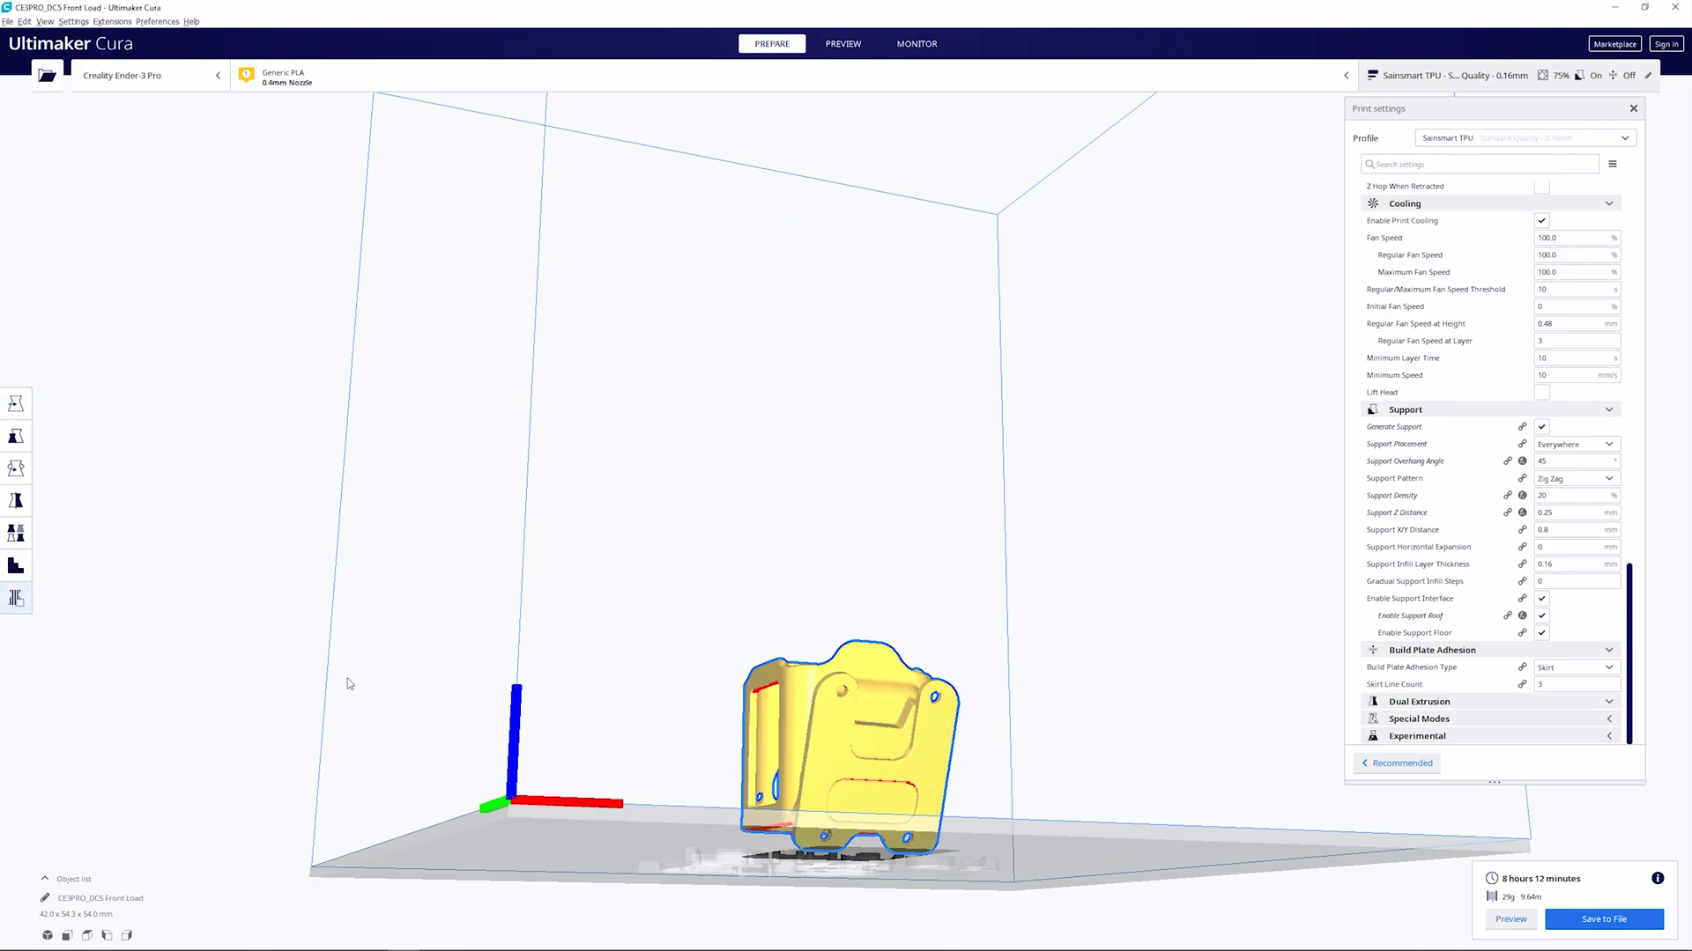
{"action": "left_click", "coordinate": [843, 696]}
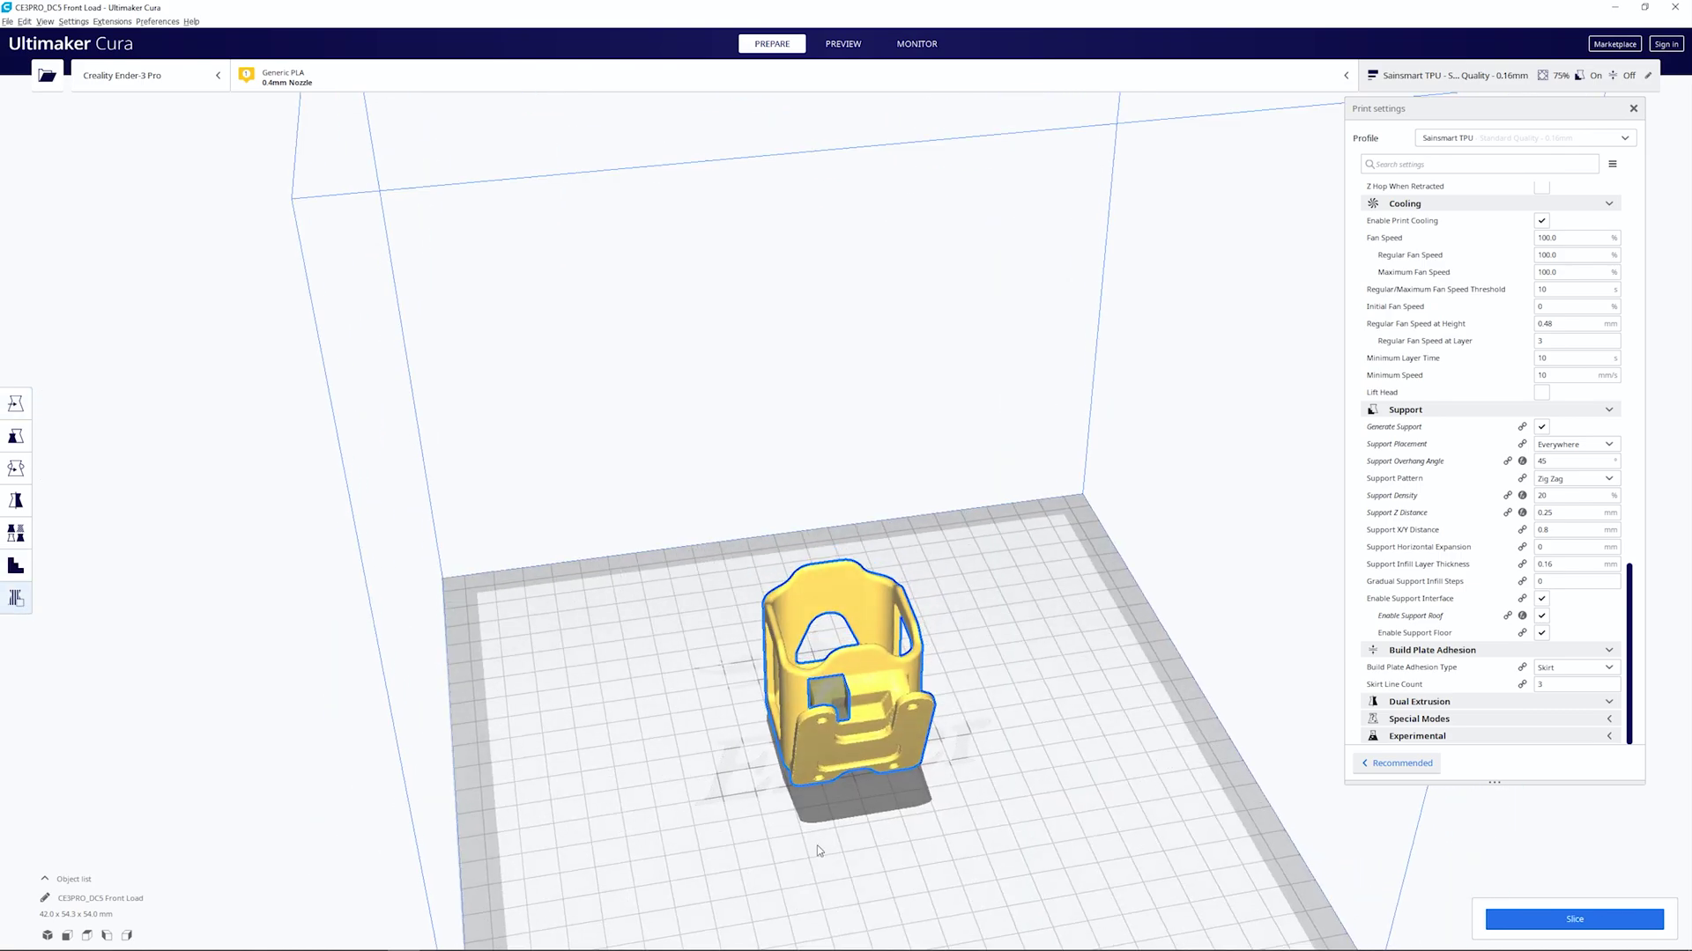
{"action": "key", "text": "t"}
{"action": "left_click_drag", "start_coordinate": [848, 705], "coordinate": [861, 744]}
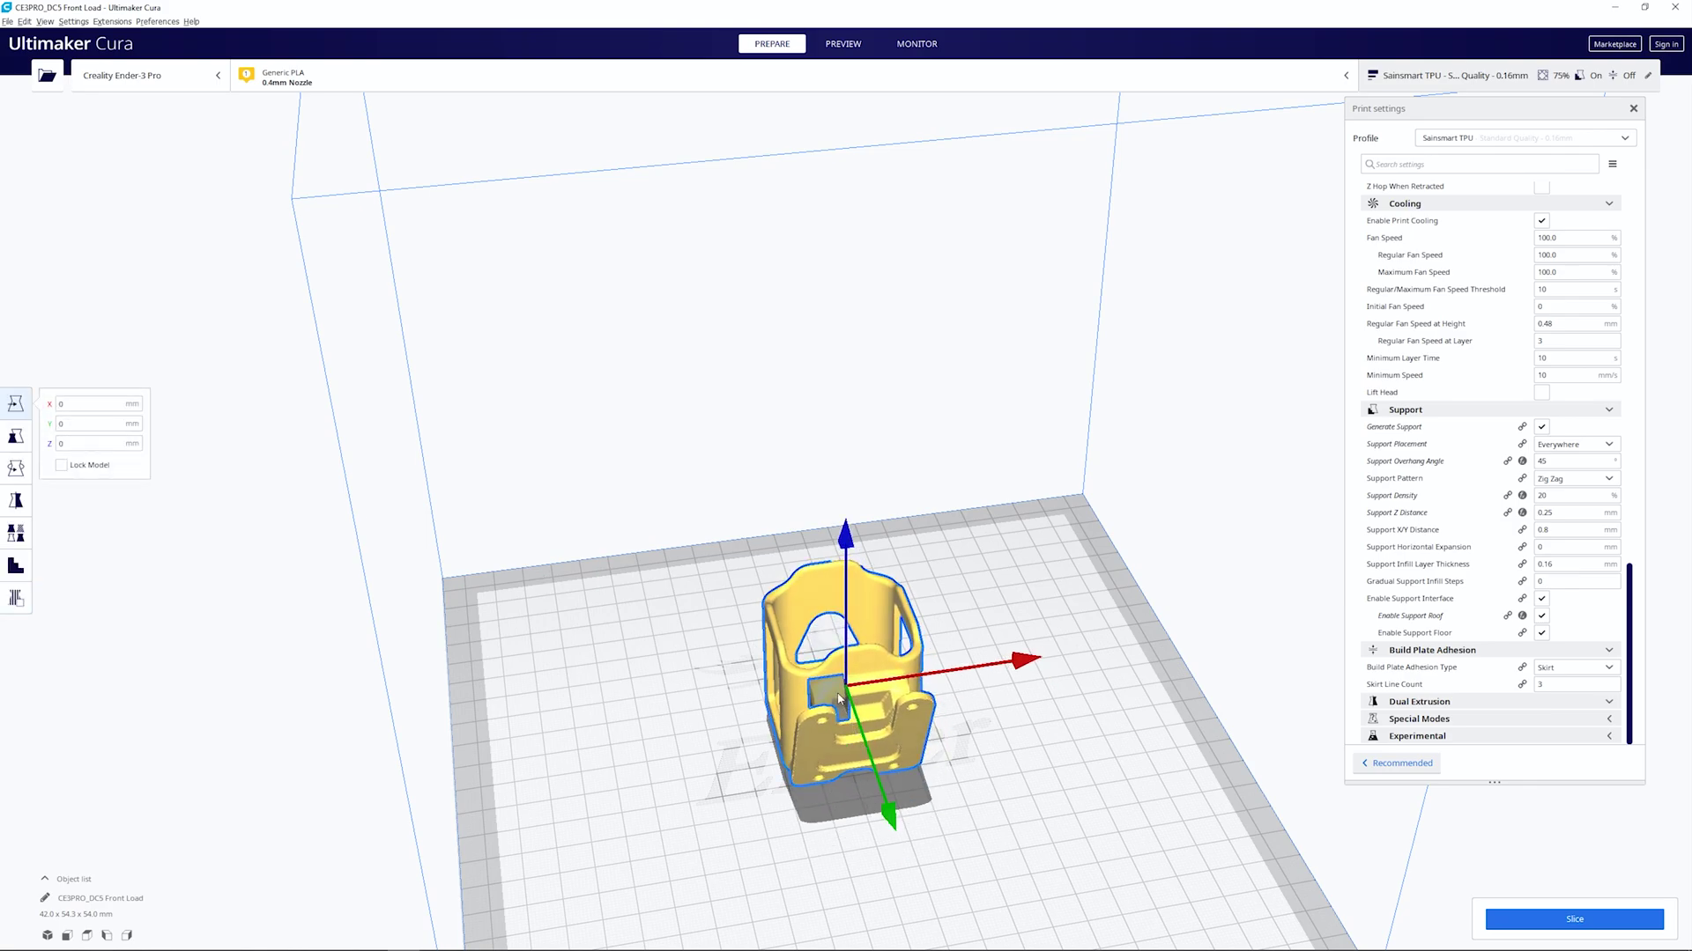
{"action": "left_click", "coordinate": [842, 704]}
{"action": "left_click_drag", "start_coordinate": [838, 740], "coordinate": [848, 763]}
Step: Turn off uniform scaling and stretch the support blocker across the mount to about 49.7 mm in X and 10.1 mm in Y and Z
{"action": "left_click", "coordinate": [16, 436]}
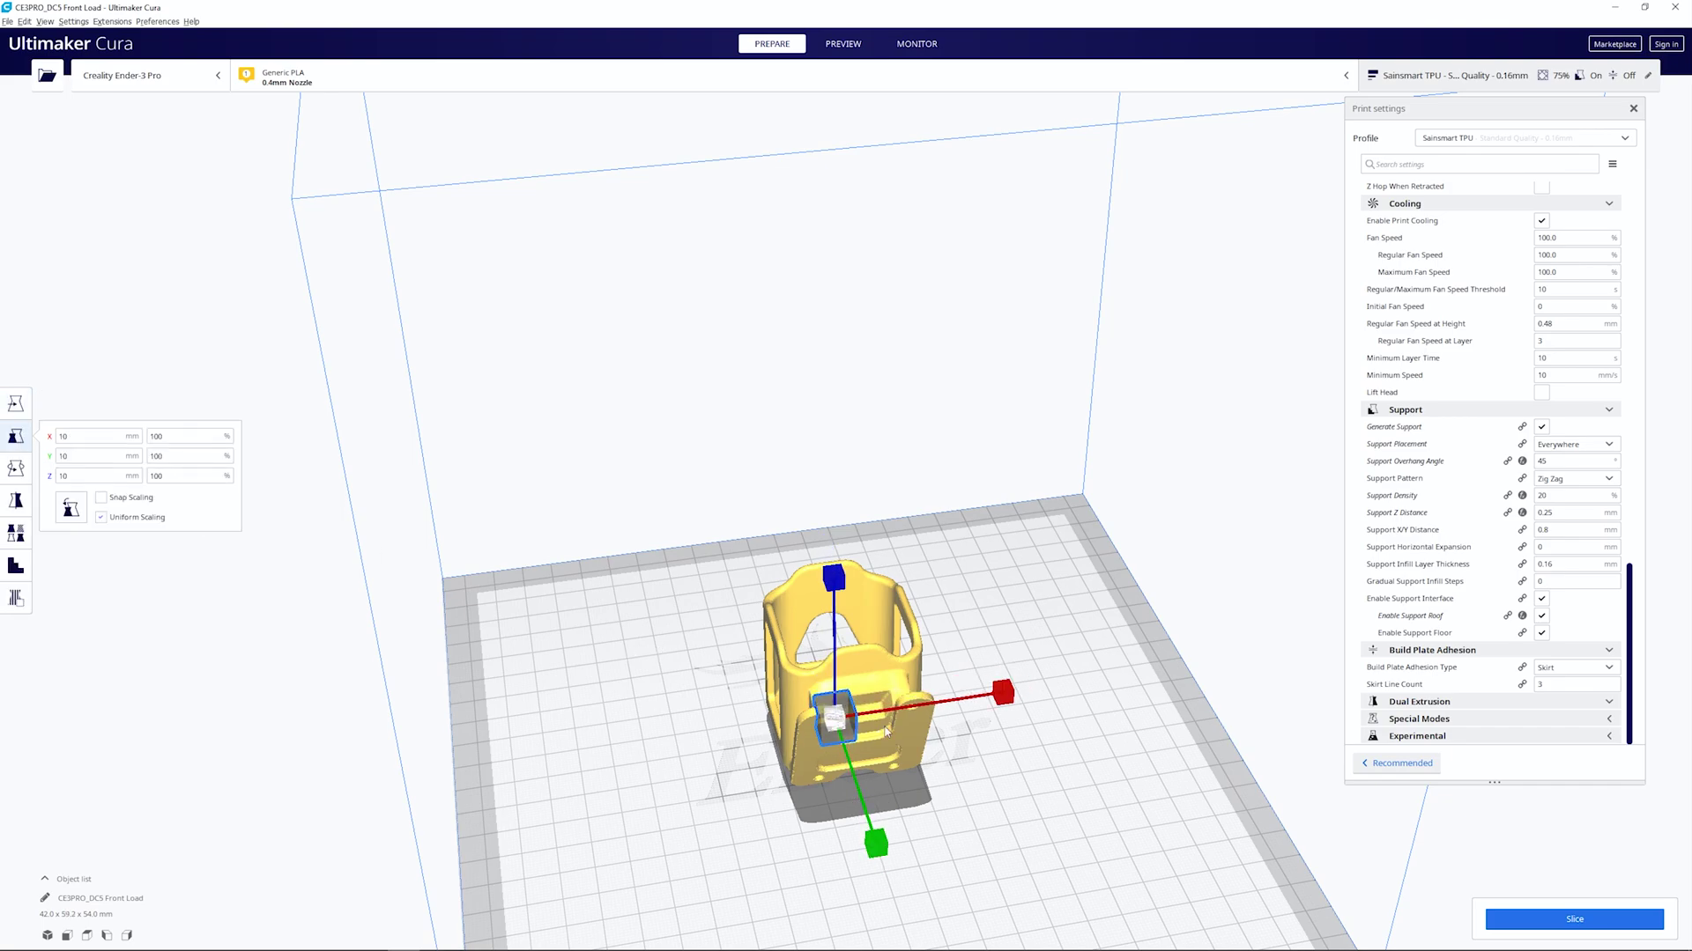
{"action": "left_click", "coordinate": [154, 519]}
{"action": "left_click_drag", "start_coordinate": [1003, 693], "coordinate": [1024, 705]}
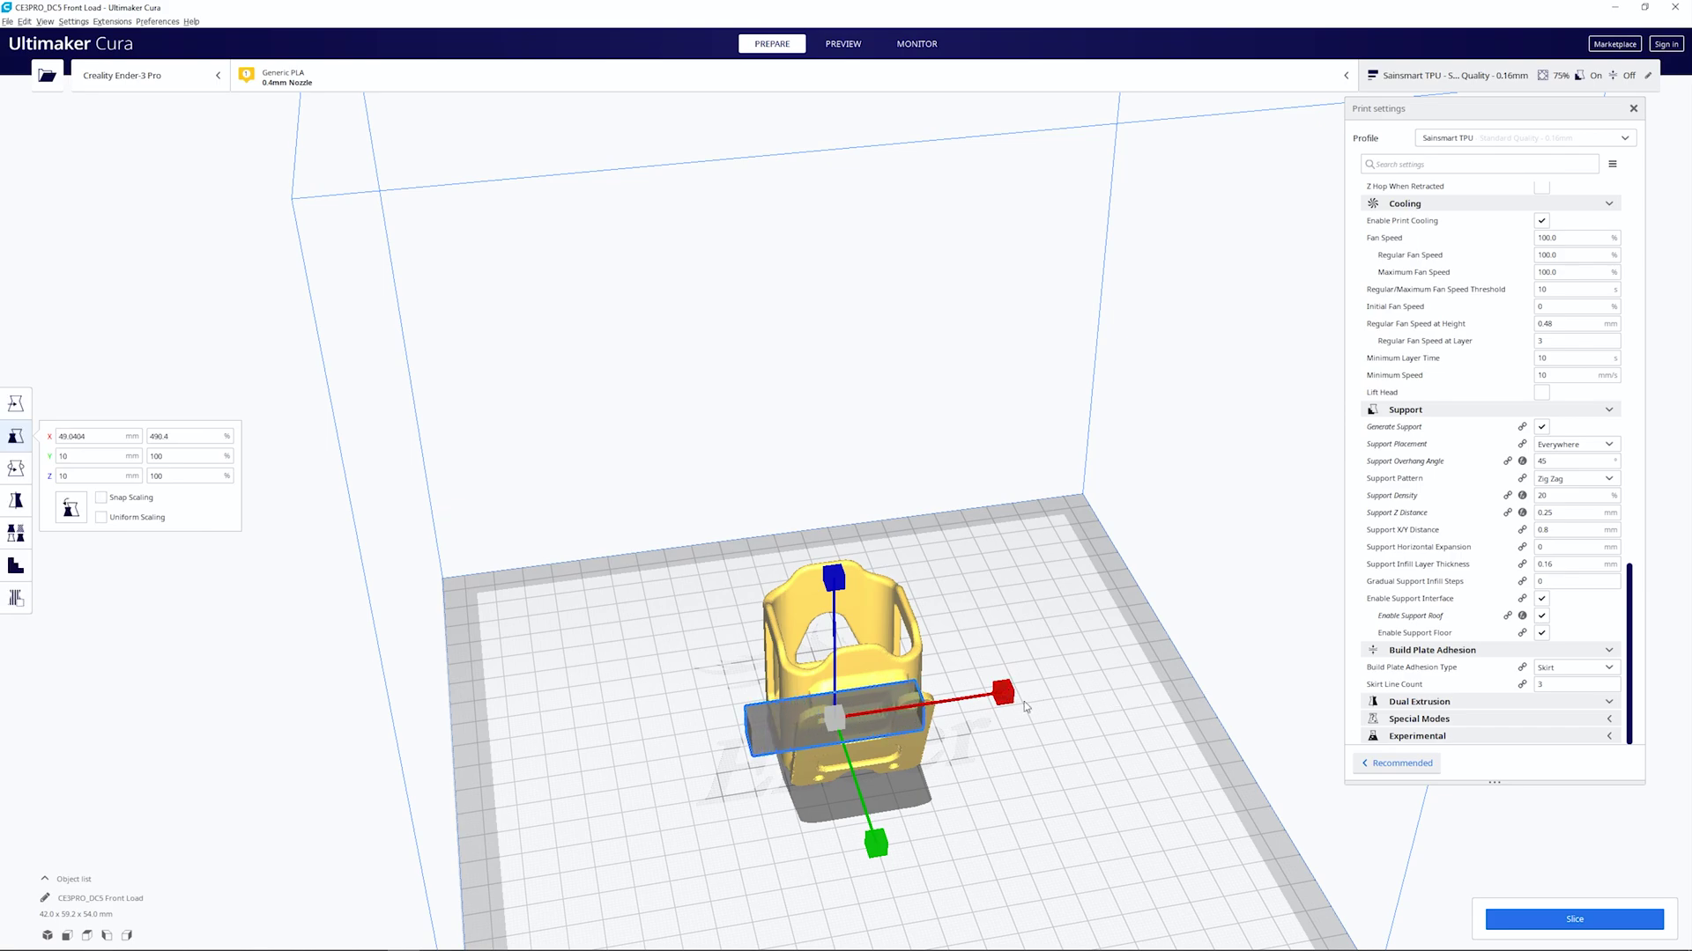
{"action": "left_click_drag", "start_coordinate": [834, 718], "coordinate": [788, 694]}
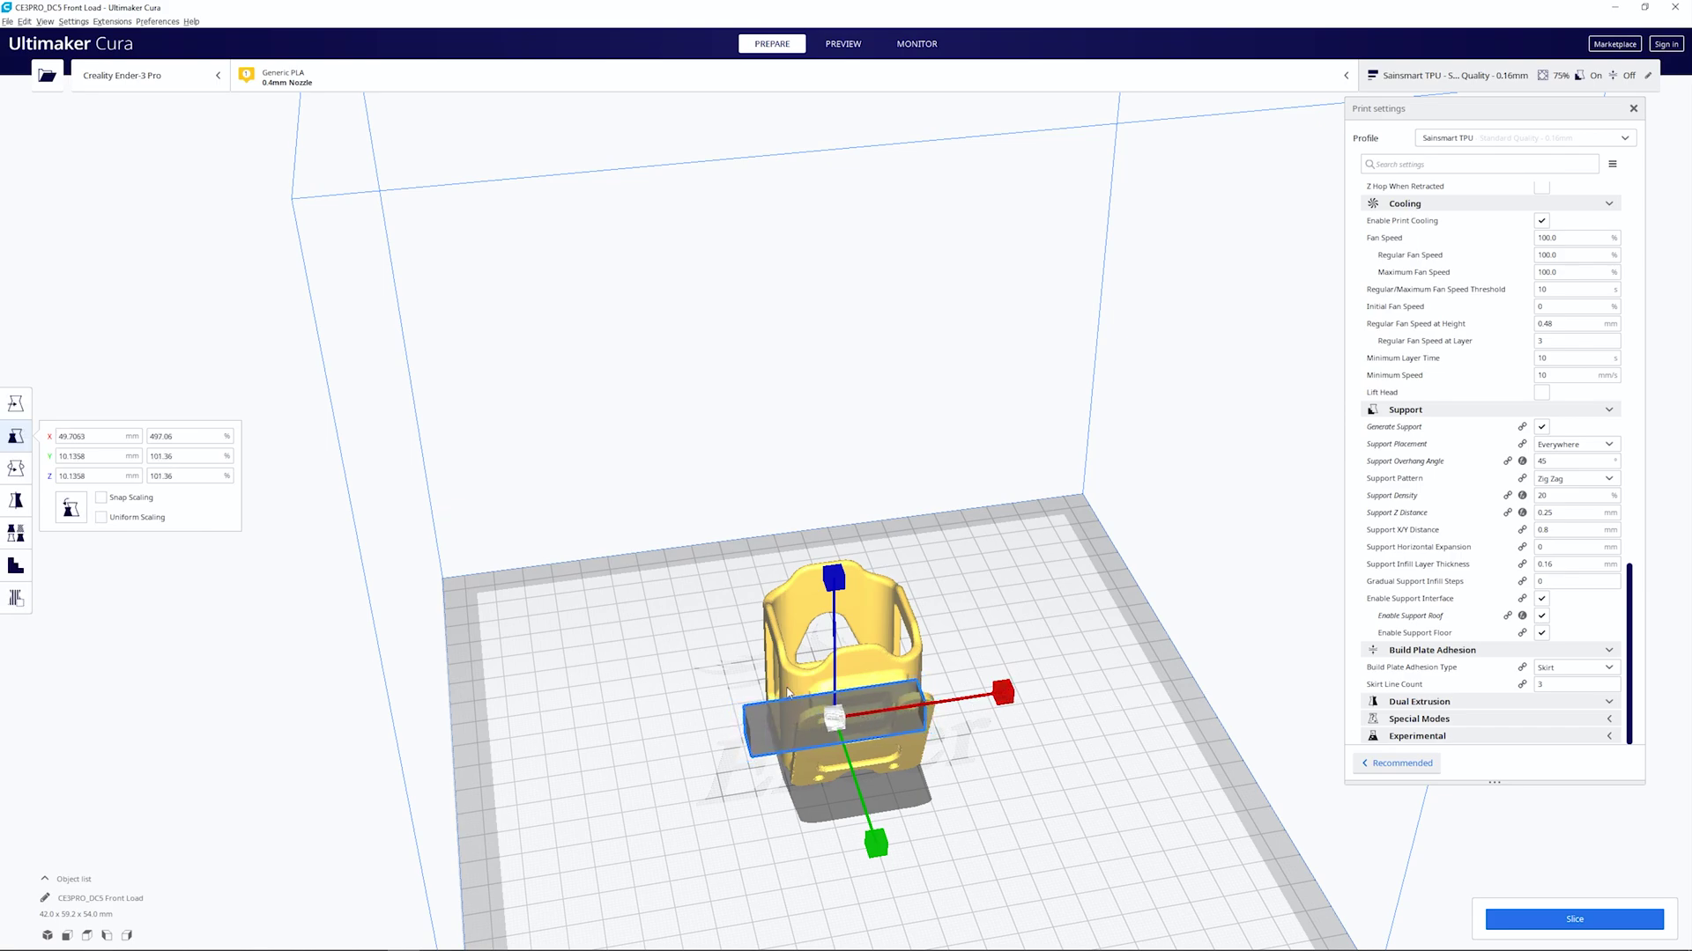
Step: Move the support blocker over the slanted plate's upper end, at about X 3, Y 29.3 and Z 34.6 mm
{"action": "key", "text": "t"}
{"action": "left_click_drag", "start_coordinate": [978, 710], "coordinate": [1026, 704]}
{"action": "right_click_drag", "start_coordinate": [772, 782], "coordinate": [1130, 679]}
{"action": "left_click", "coordinate": [1012, 708]}
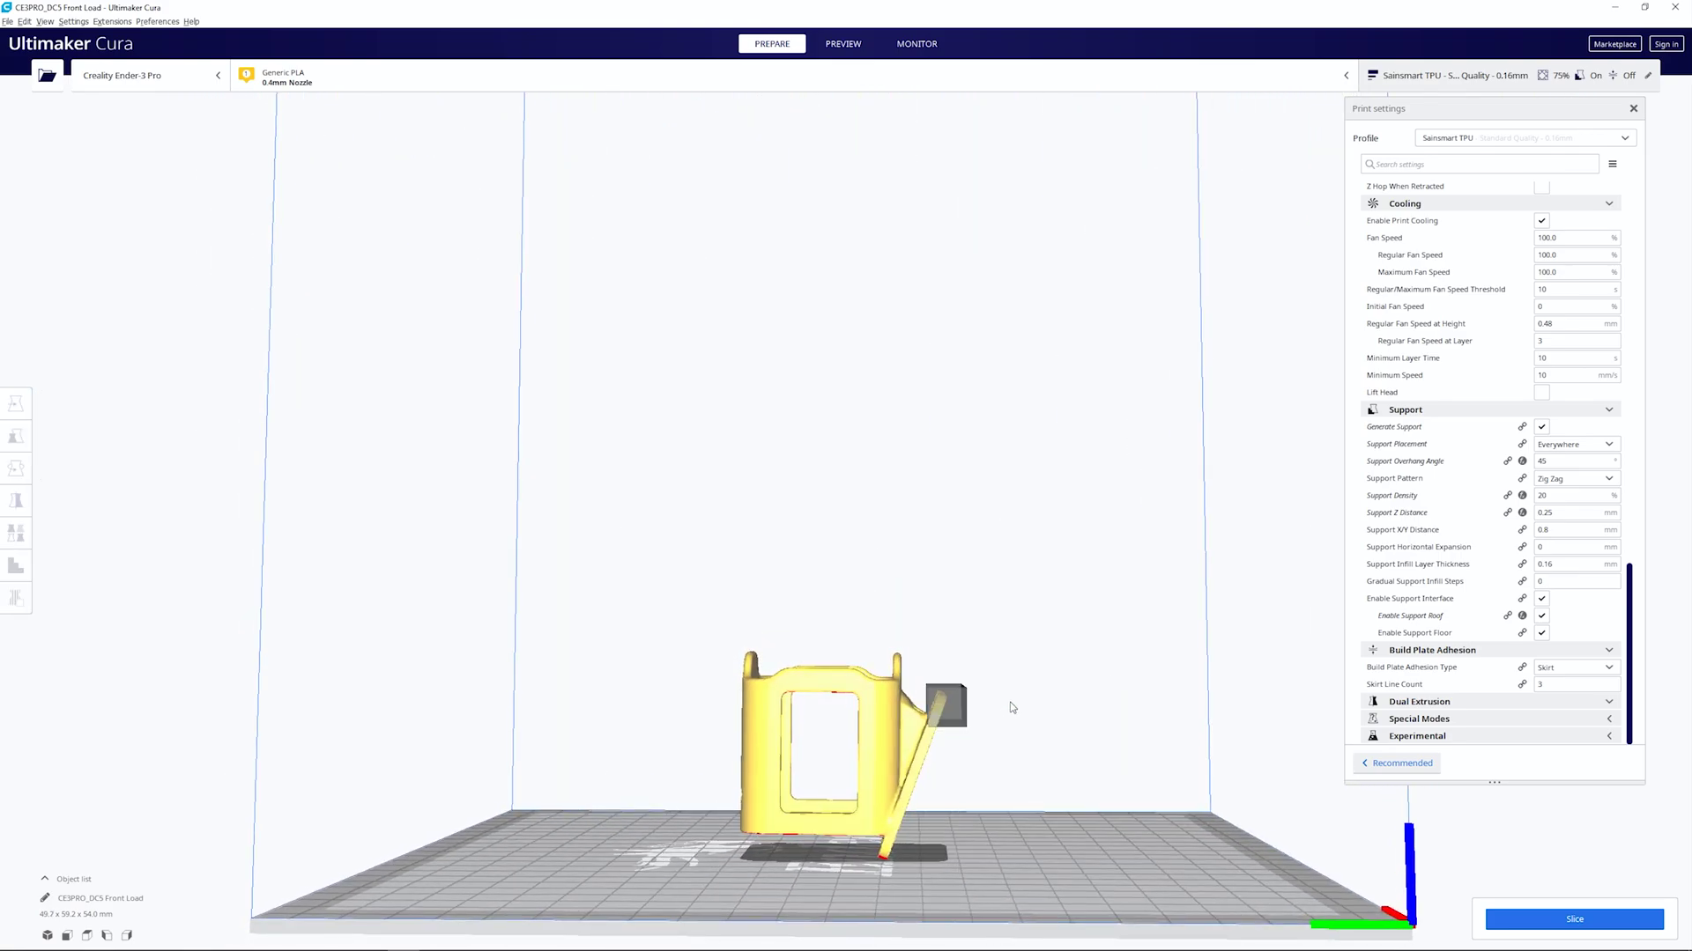
{"action": "right_click_drag", "start_coordinate": [1012, 707], "coordinate": [853, 776]}
{"action": "left_click", "coordinate": [879, 728]}
{"action": "scroll", "coordinate": [851, 811], "scroll_direction": "up", "scroll_amount": 3}
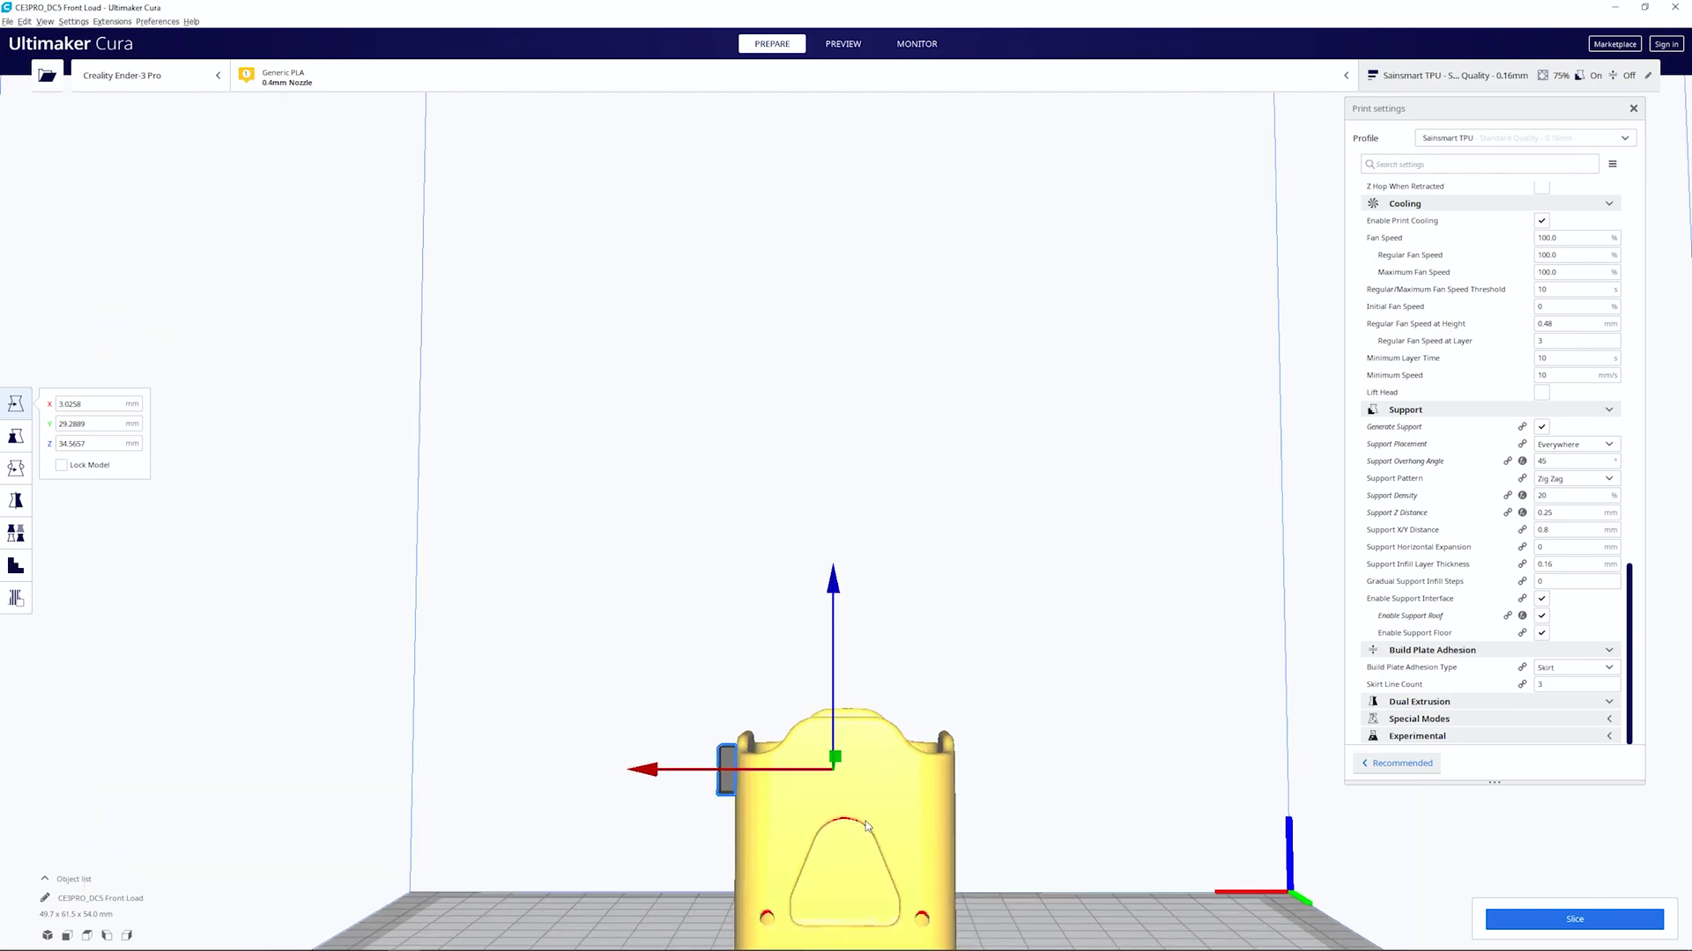
Step: Slice the mount with the support blocker and examine the sliced layers around the slanted plate in the preview
{"action": "left_click", "coordinate": [1605, 921]}
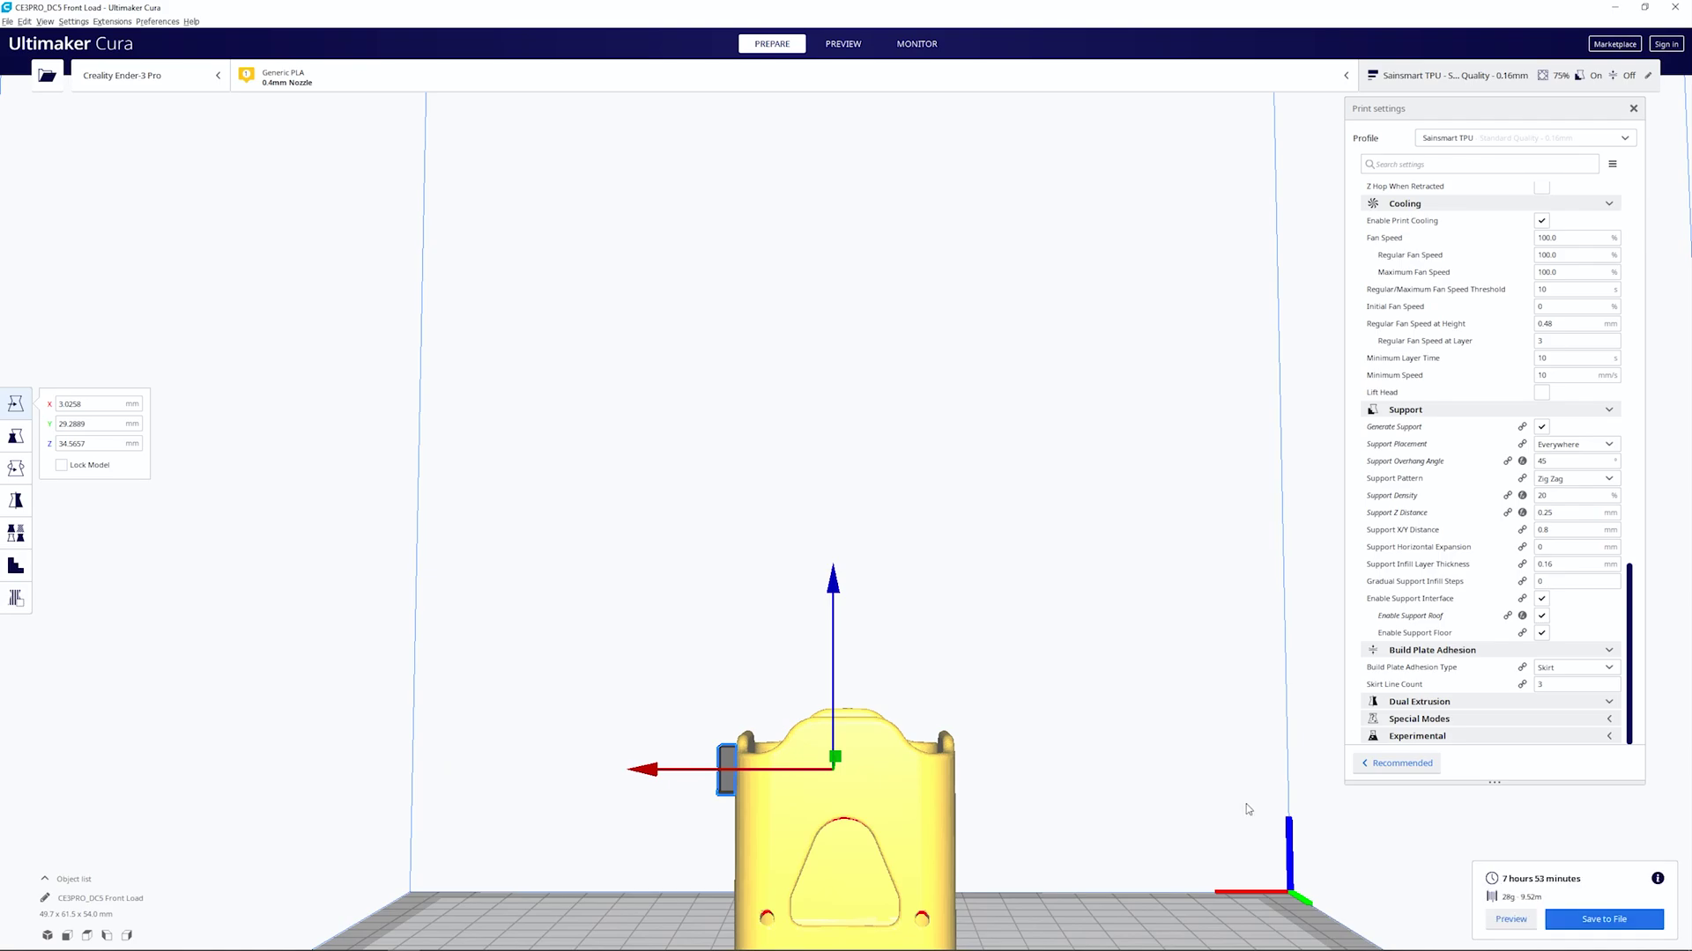
{"action": "left_click", "coordinate": [1510, 919]}
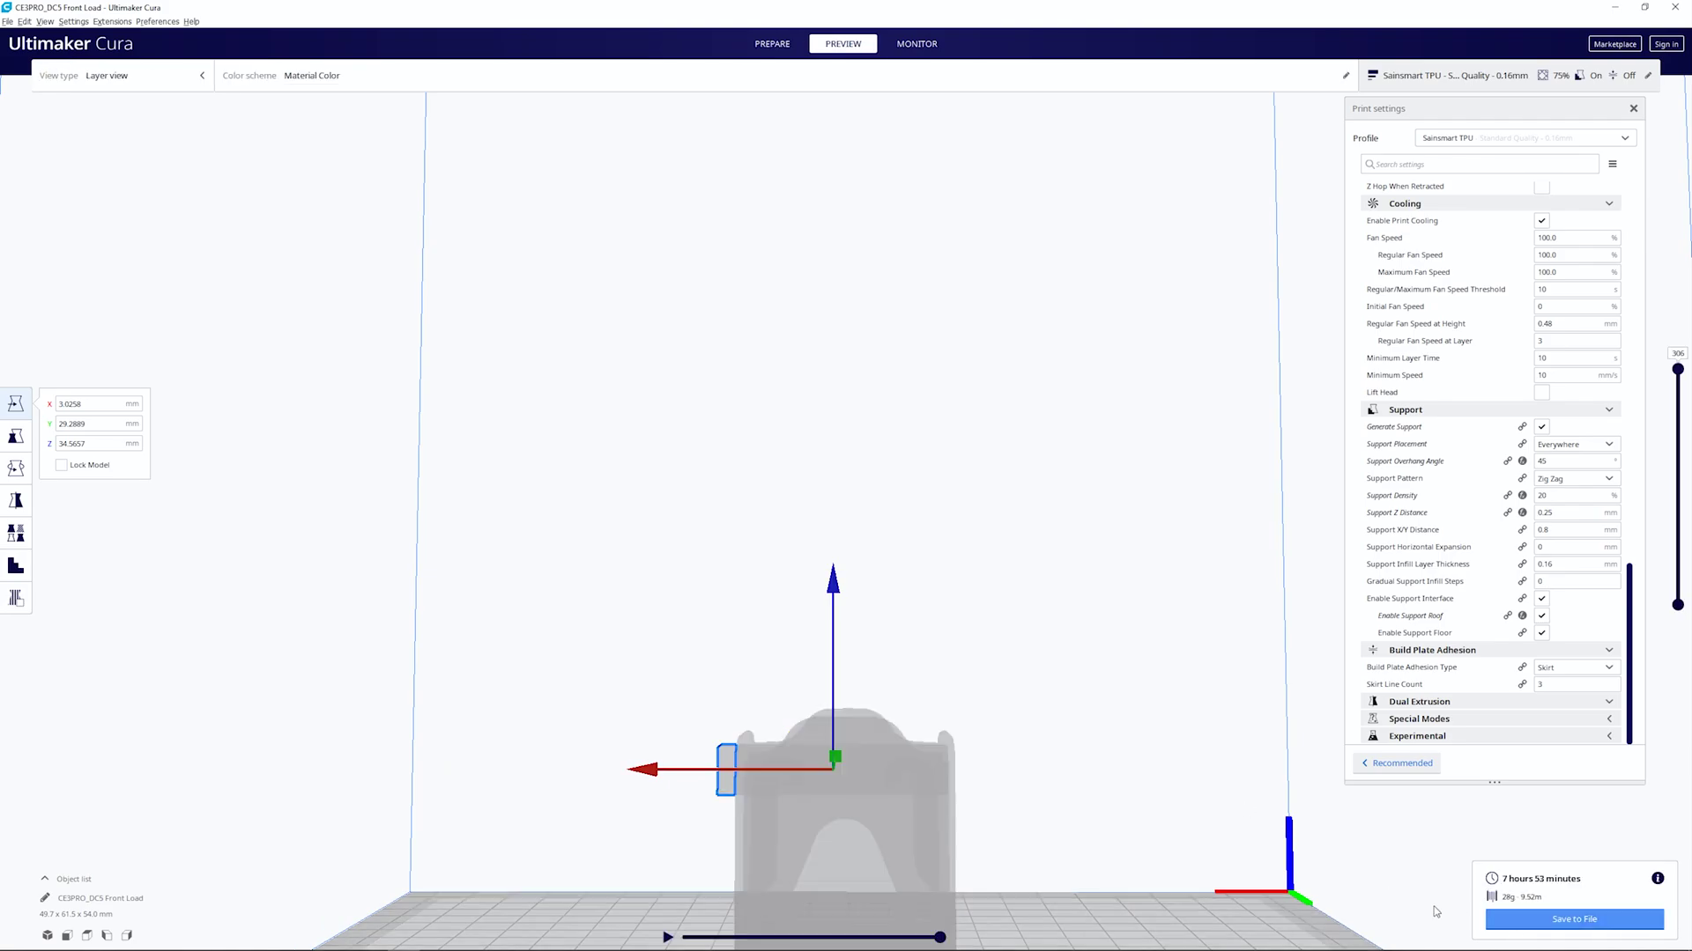
{"action": "right_click_drag", "start_coordinate": [925, 775], "coordinate": [781, 798]}
{"action": "scroll", "coordinate": [970, 779], "scroll_direction": "down", "scroll_amount": 5}
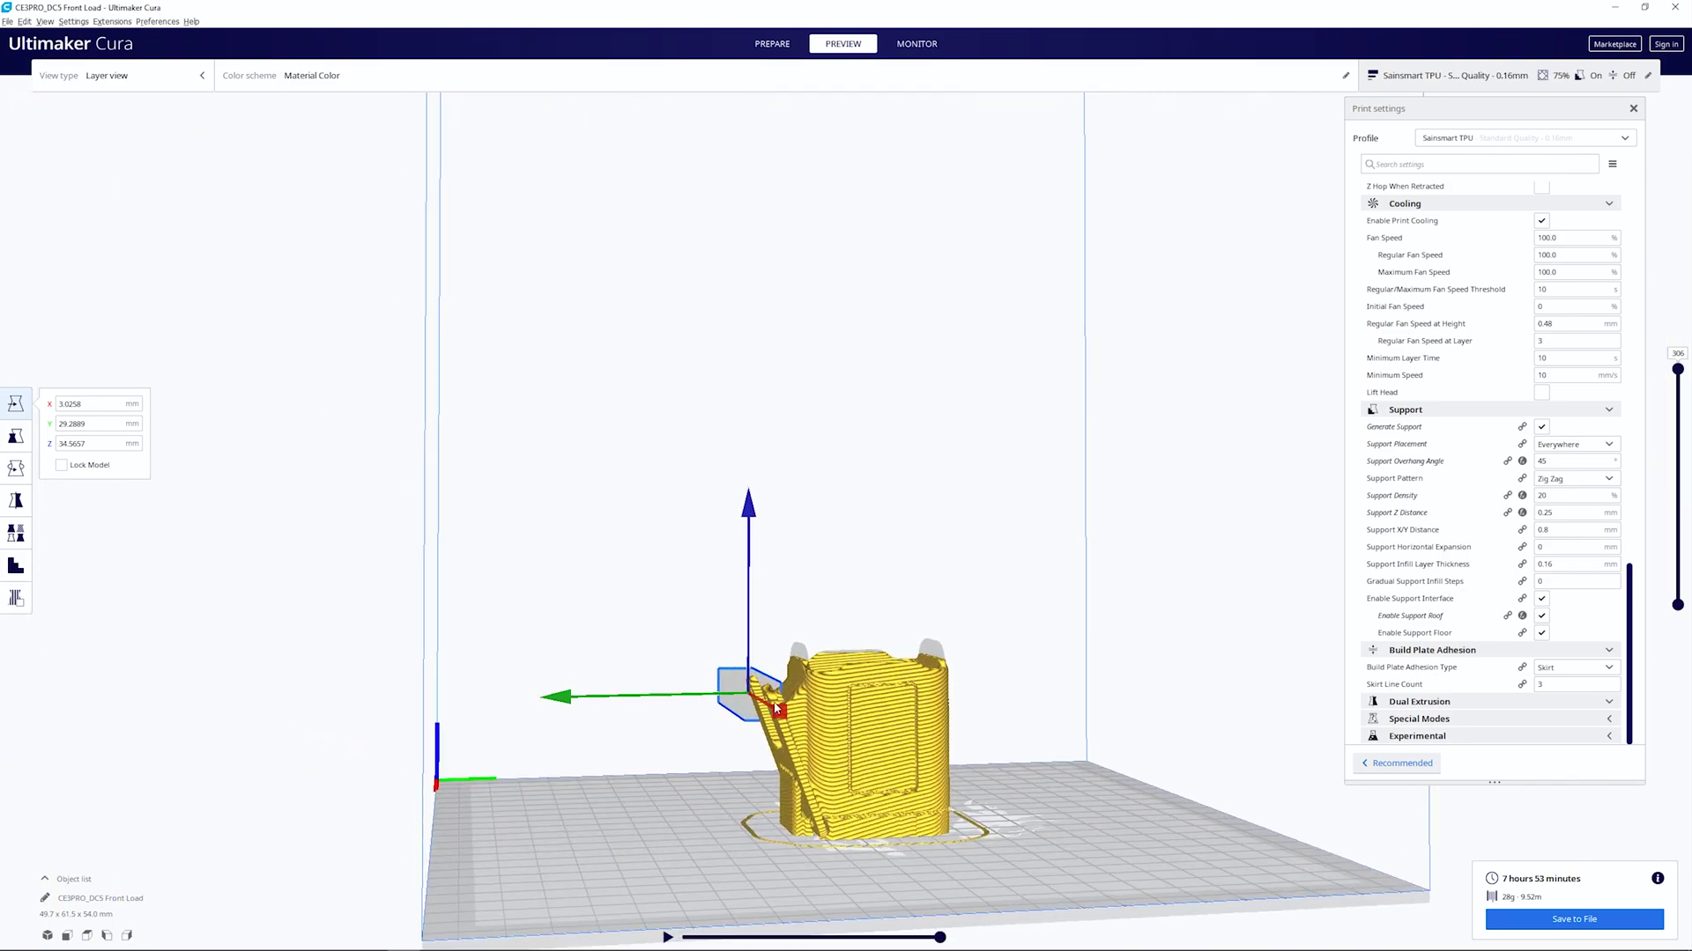